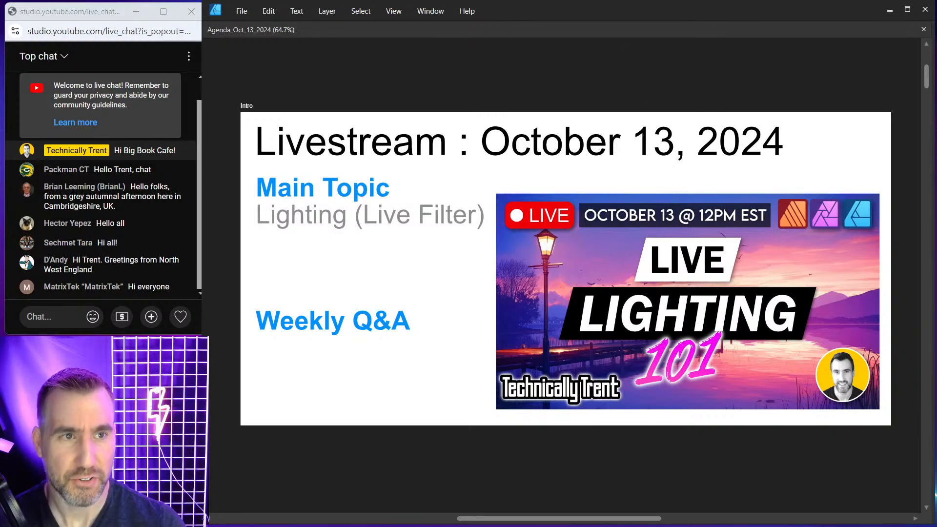
Step: Show the Lighting Filter slide of the agenda and switch to Affinity Photo
drag(927, 80, 934, 118)
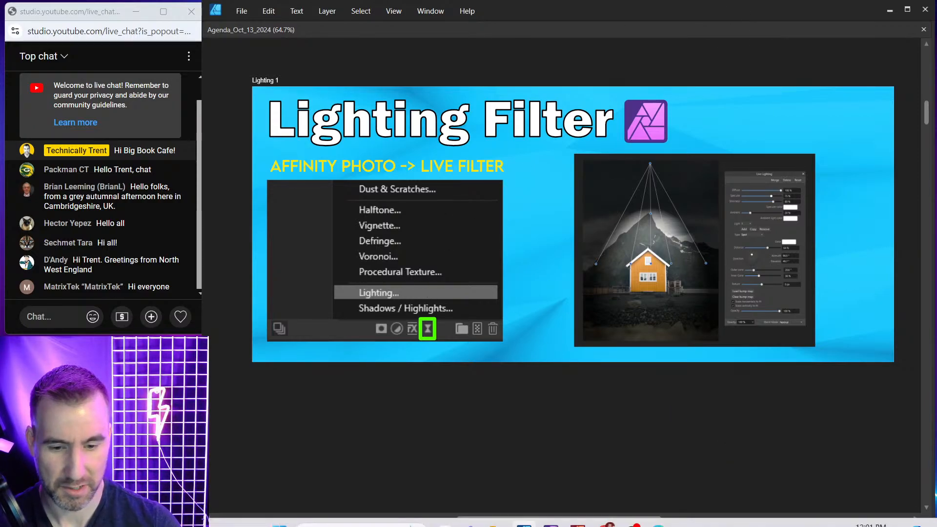
click(551, 513)
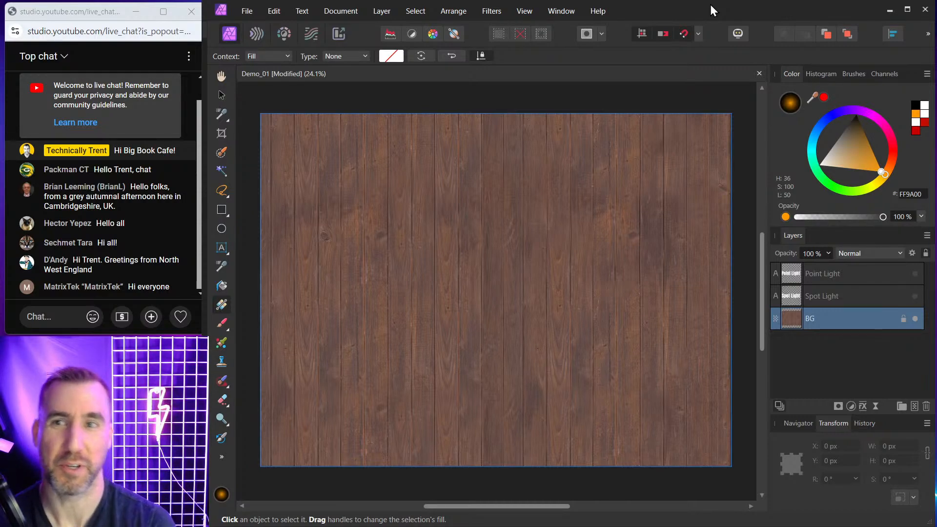
Step: Look up the Lighting filter among the regular filters and the new live filter layers
click(491, 11)
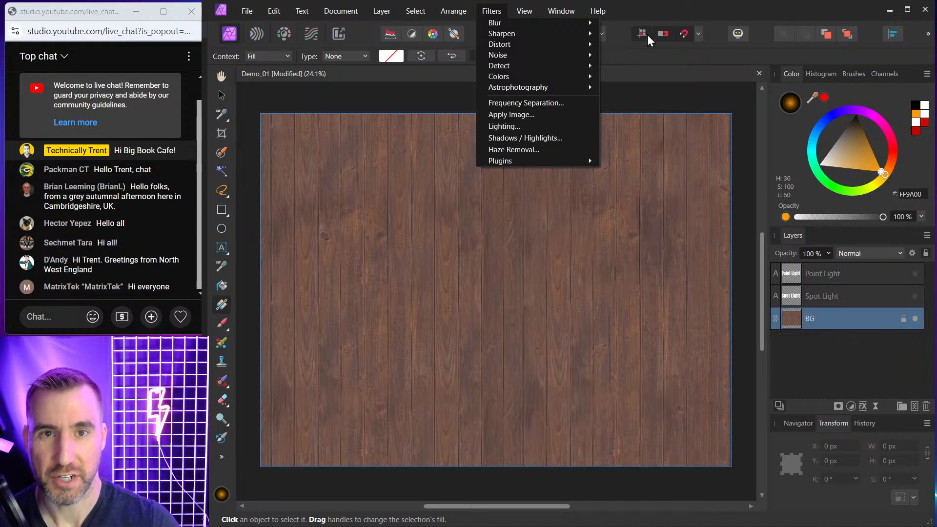
click(653, 7)
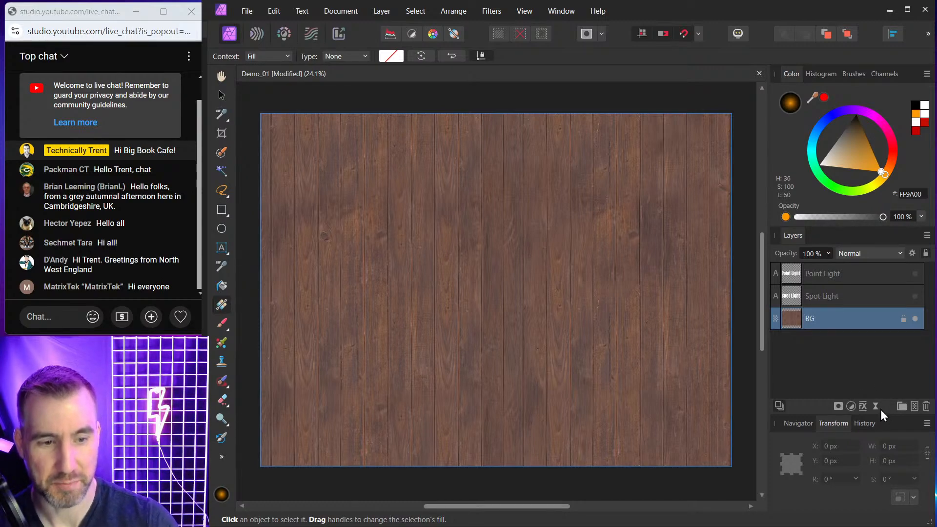
click(394, 13)
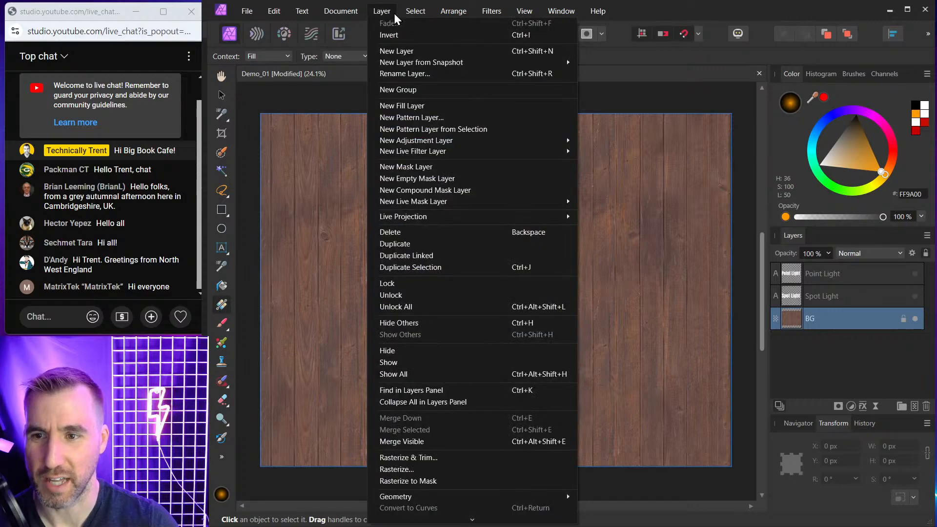
mouse_move(453, 12)
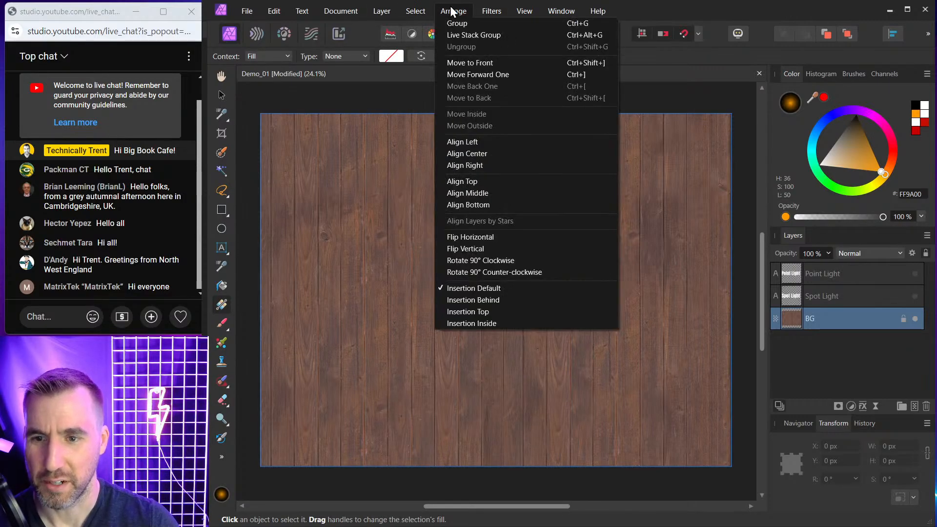
mouse_move(395, 10)
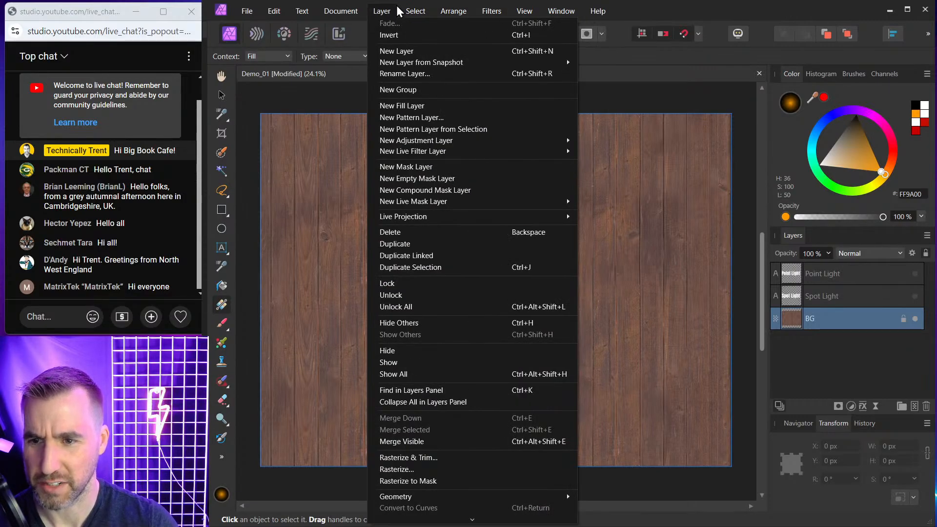
mouse_move(424, 152)
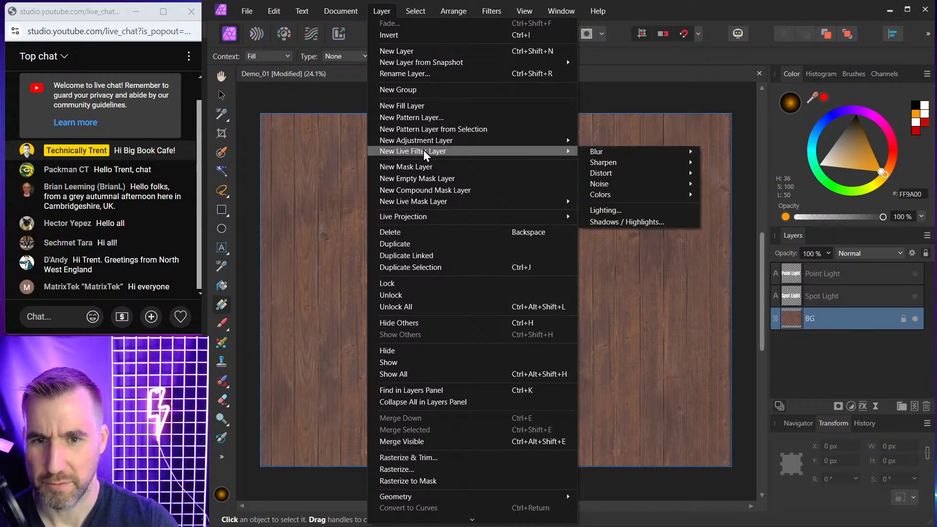
click(711, 5)
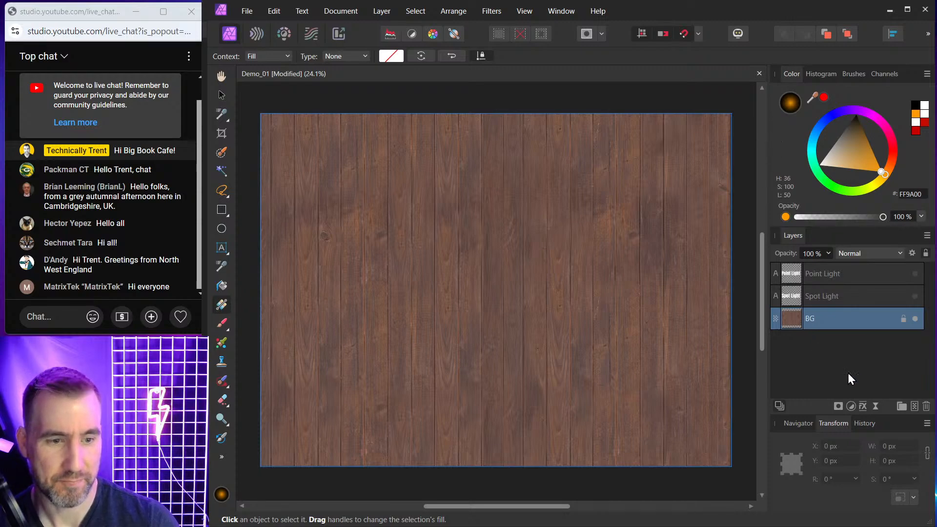
Step: Add a live Lighting filter to the BG layer, close its settings and expand BG to reveal the nested filter
click(876, 408)
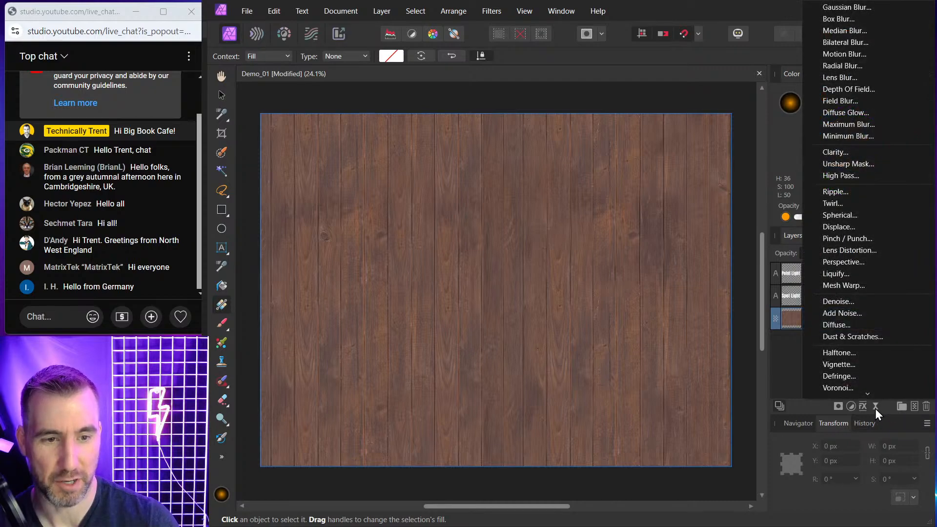
scroll(847, 317, down, 3)
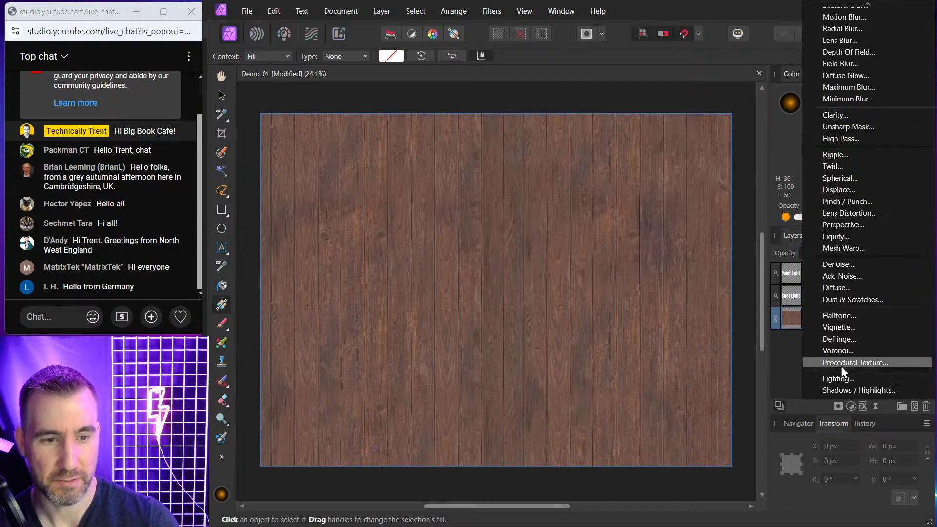
click(845, 379)
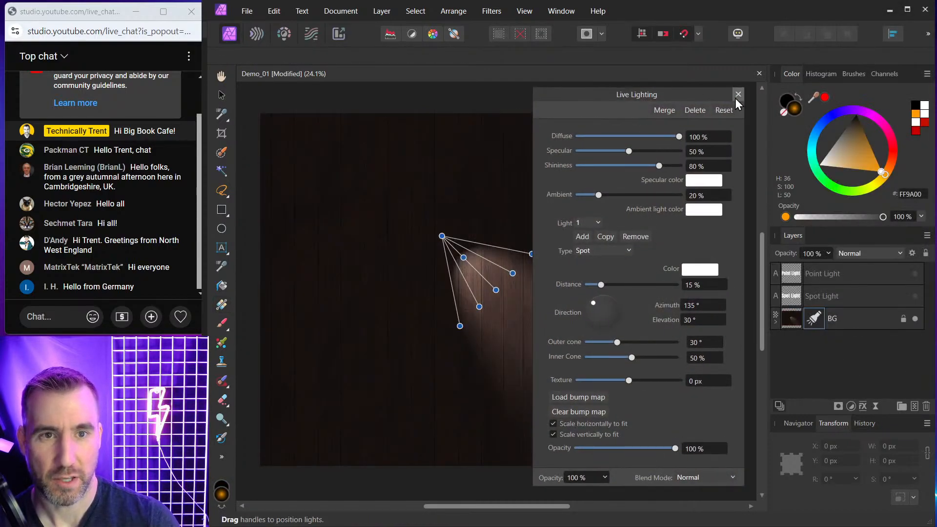
click(738, 94)
click(776, 322)
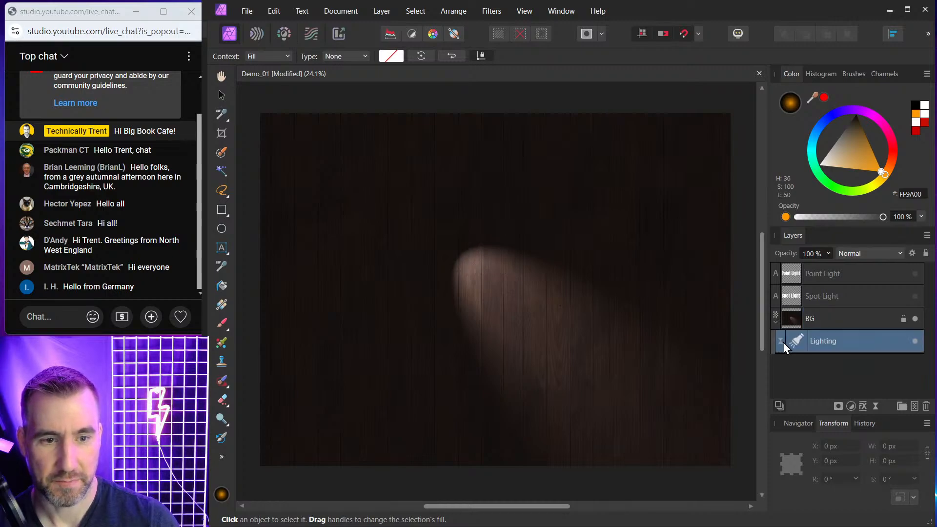
Step: Reopen the Lighting filter and move the spot light's source toward the image's upper-left area, widening the beam
double_click(795, 342)
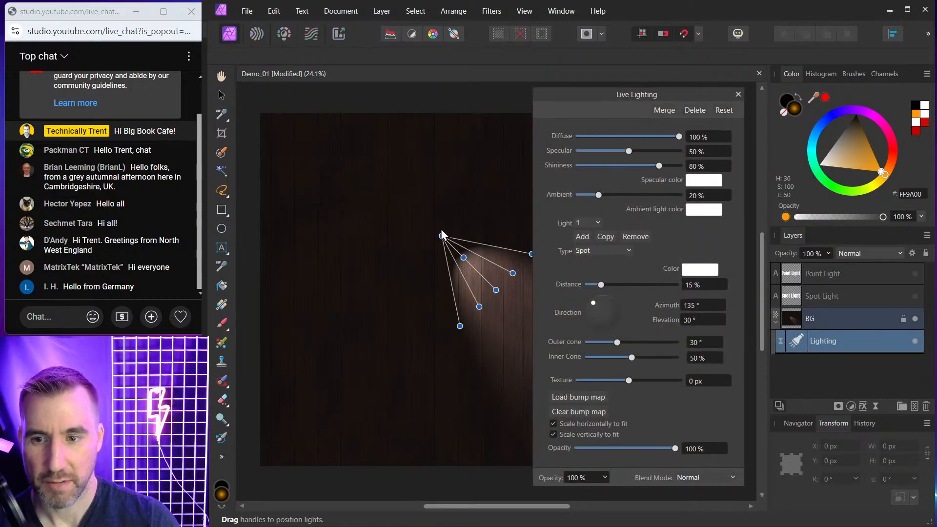
drag(442, 237, 359, 152)
click(738, 94)
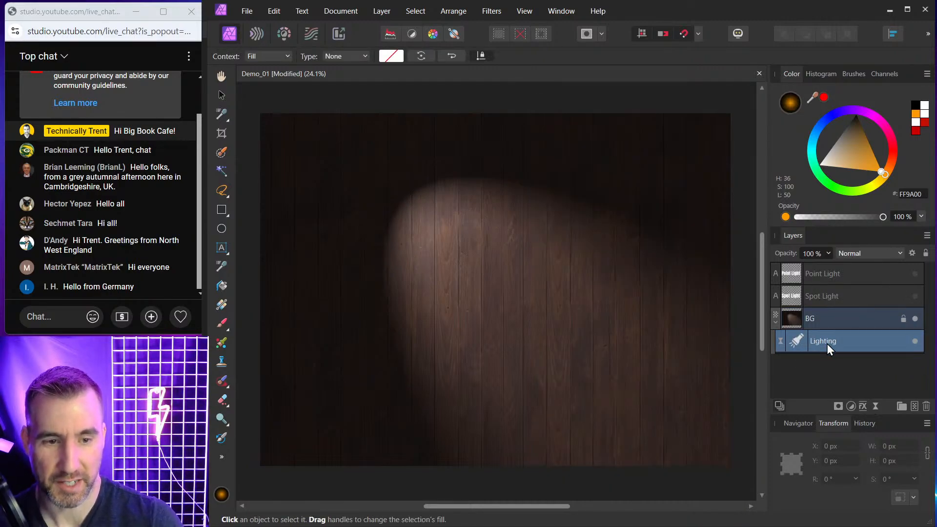
Step: Toggle the Lighting filter's visibility to compare the image, and check its layer opacity control
click(916, 341)
click(916, 341)
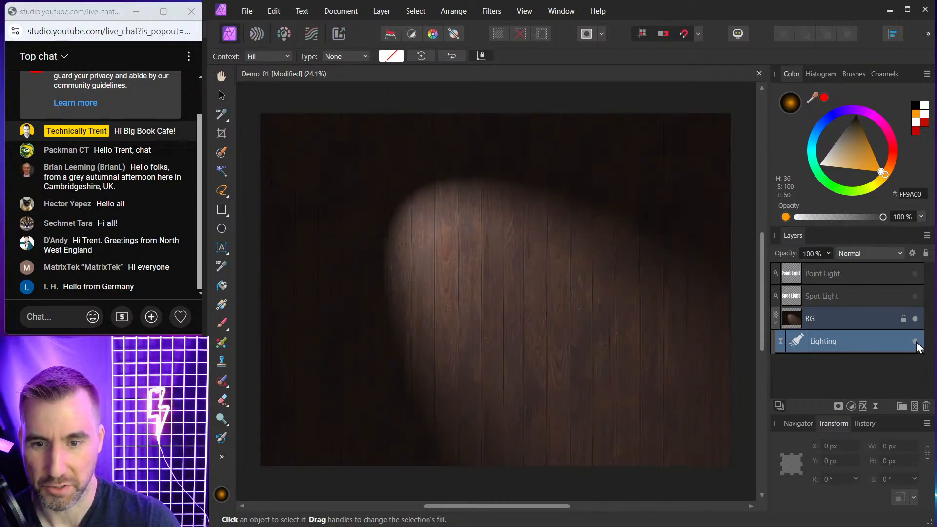
click(829, 254)
mouse_move(827, 269)
mouse_down()
mouse_move(767, 270)
mouse_move(846, 273)
mouse_up()
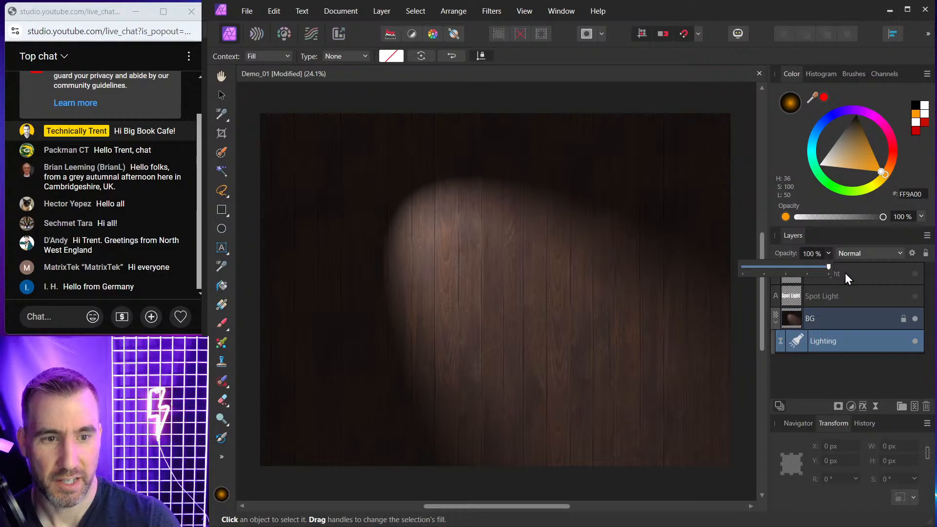
click(800, 339)
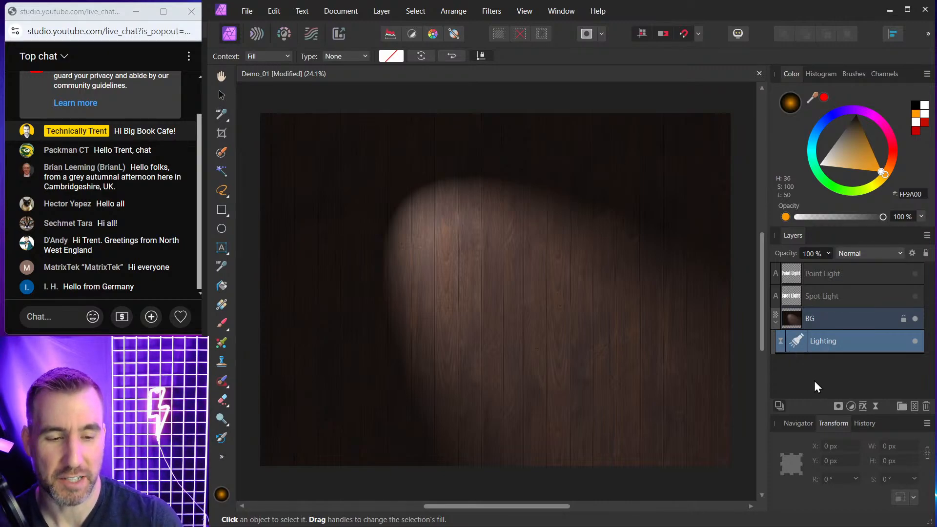
Step: Nest a mask inside the Lighting filter and paint it dark gray with a 1052 px brush over the image's upper-left part
click(838, 405)
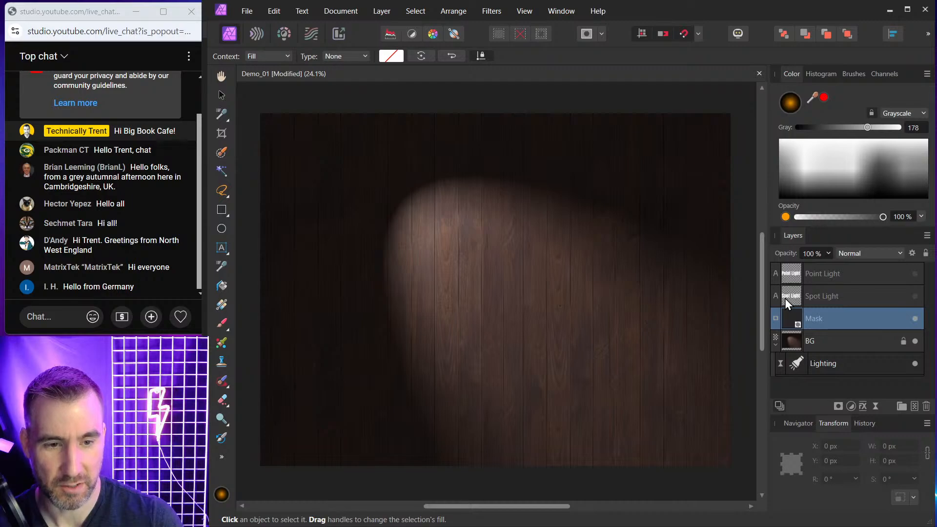
drag(793, 313, 819, 365)
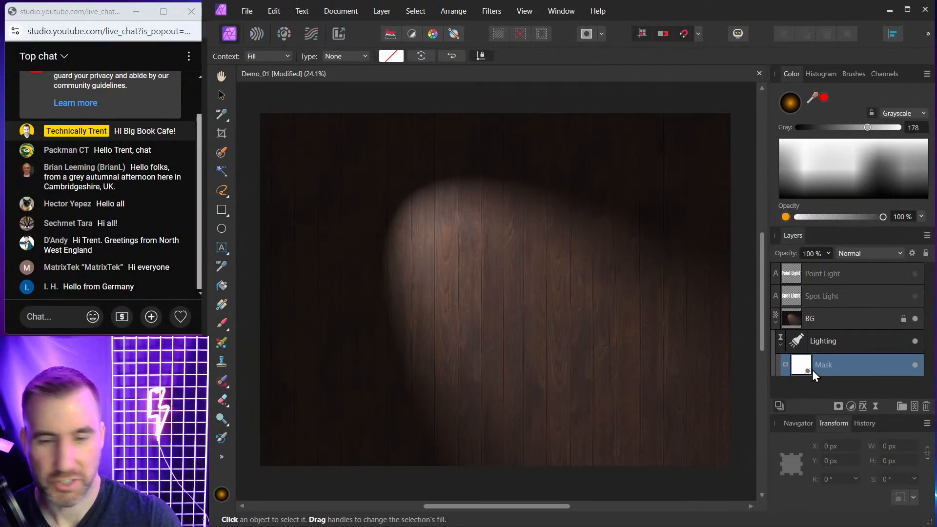
click(223, 324)
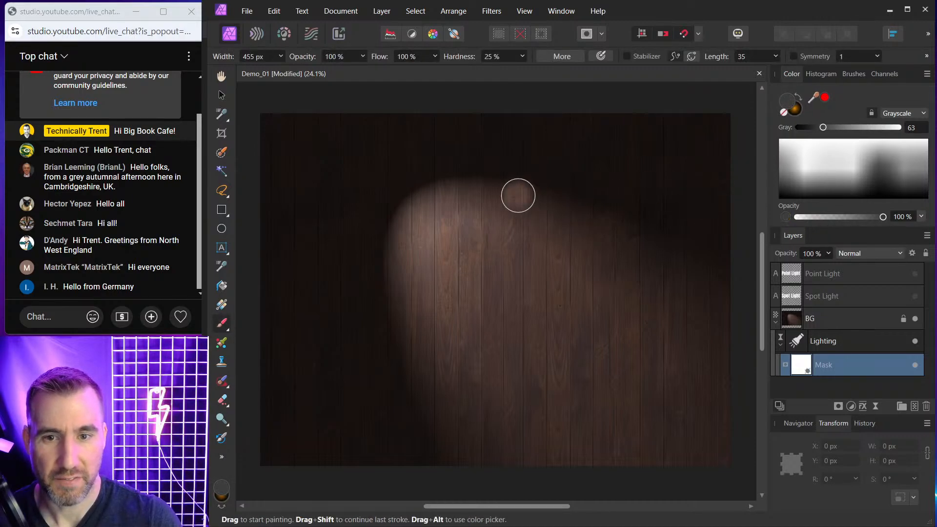
key(bracketright)
key(bracketright)
key(bracketright)
key(bracketright)
key(bracketright)
key(bracketright)
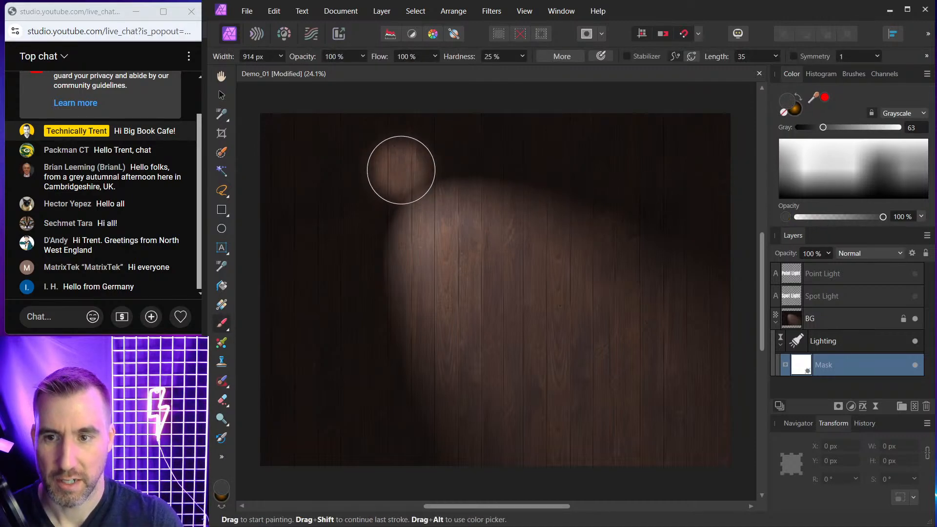
mouse_move(318, 137)
mouse_down()
mouse_move(279, 124)
mouse_move(407, 101)
mouse_move(595, 253)
mouse_move(371, 389)
mouse_move(339, 388)
mouse_move(293, 314)
mouse_move(303, 433)
mouse_move(293, 459)
mouse_up()
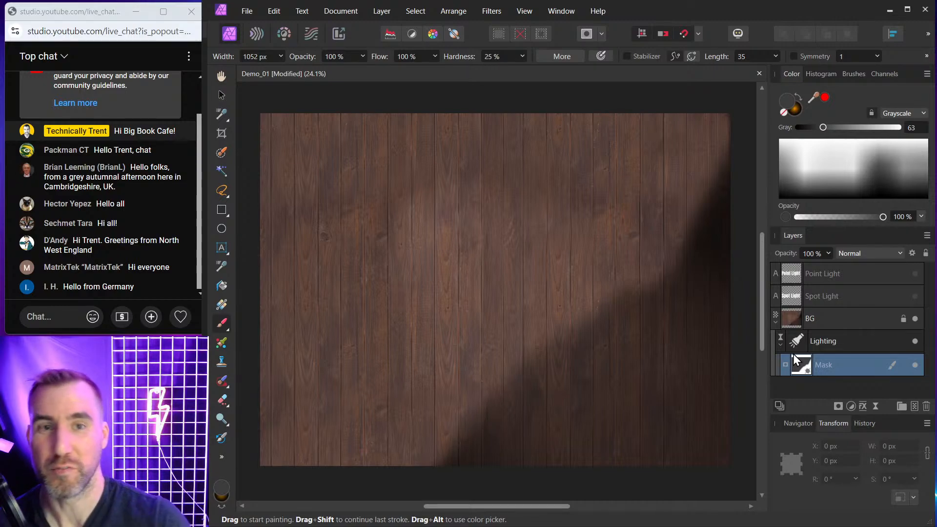
Step: Delete the Lighting filter together with its mask
double_click(797, 342)
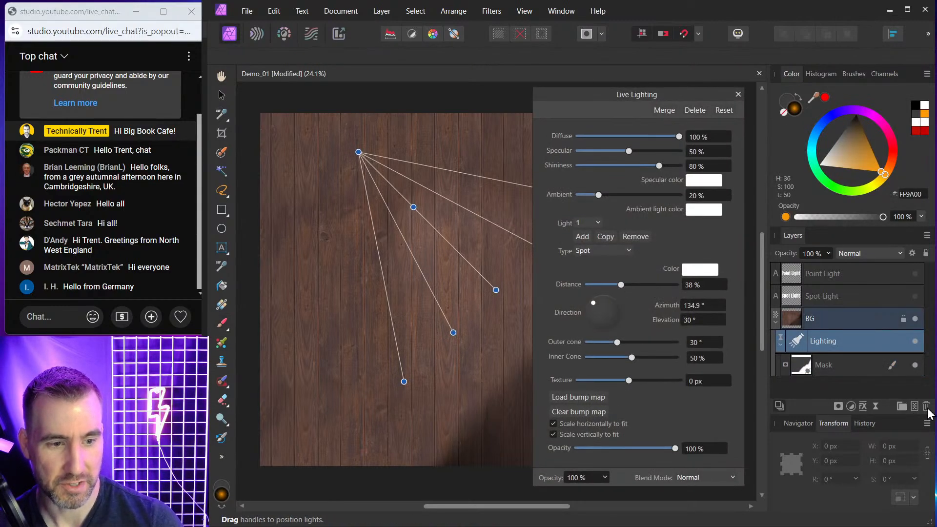
click(927, 408)
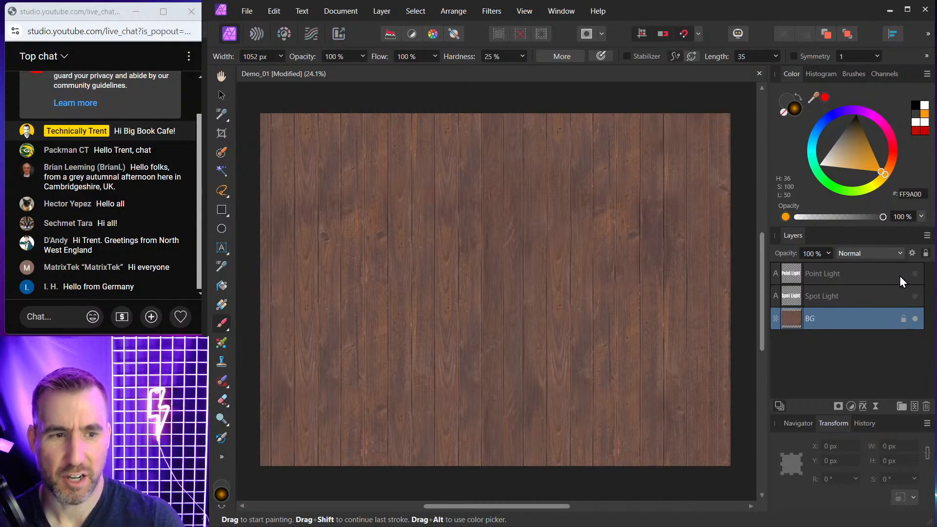
Step: Show the Point Light and Spot Light text layers and reduce the brush width to 287 px
click(916, 274)
click(915, 297)
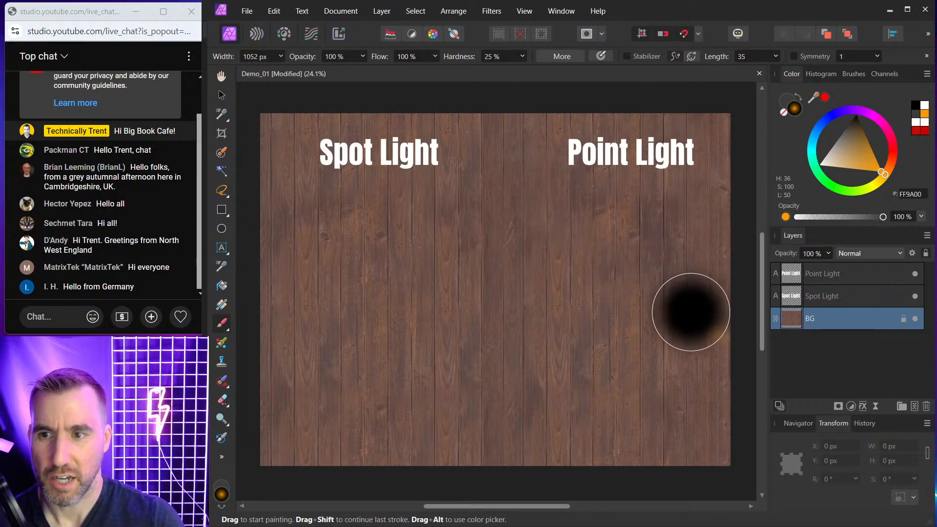
key(bracketleft)
key(bracketleft)
key(bracketleft)
key(bracketleft)
key(bracketleft)
key(bracketleft)
key(bracketleft)
key(bracketleft)
key(bracketleft)
key(bracketleft)
key(bracketleft)
key(bracketleft)
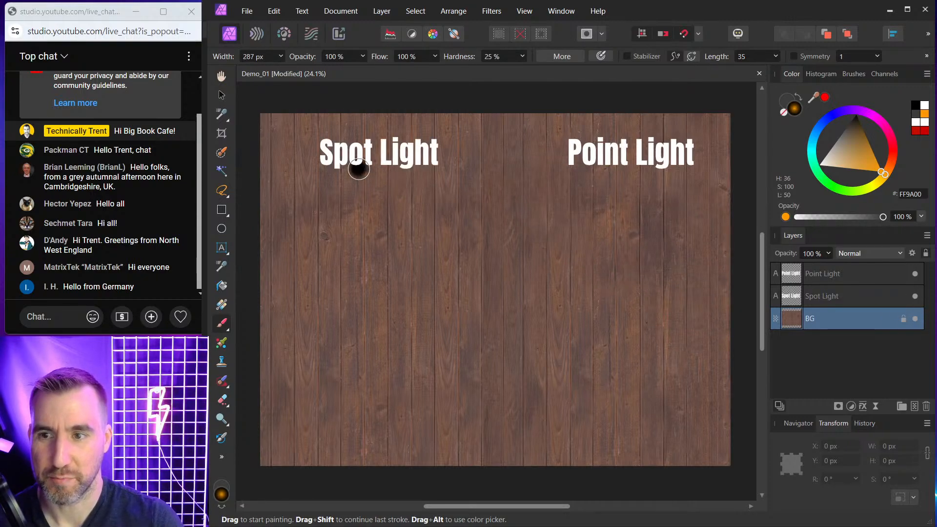
Step: Add a live Lighting filter to the BG layer and arrange its settings so both text labels stay in view
click(875, 406)
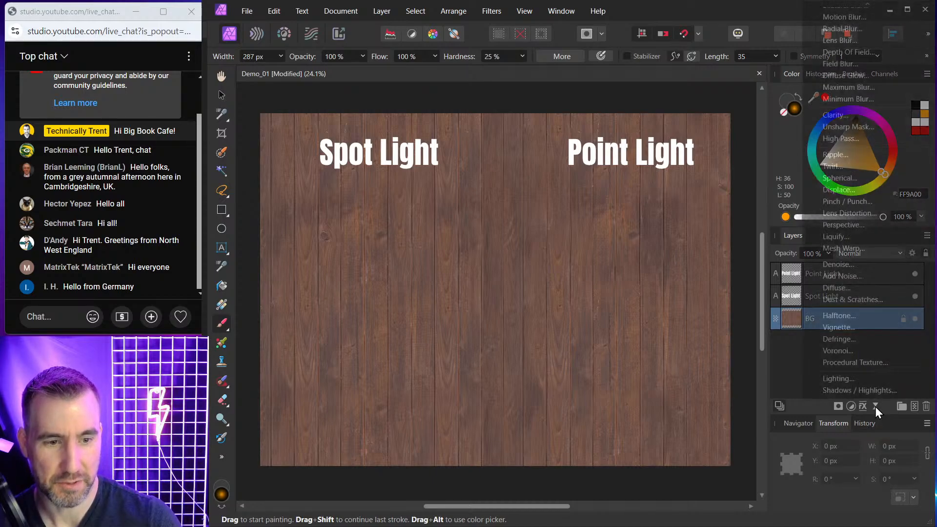
click(857, 379)
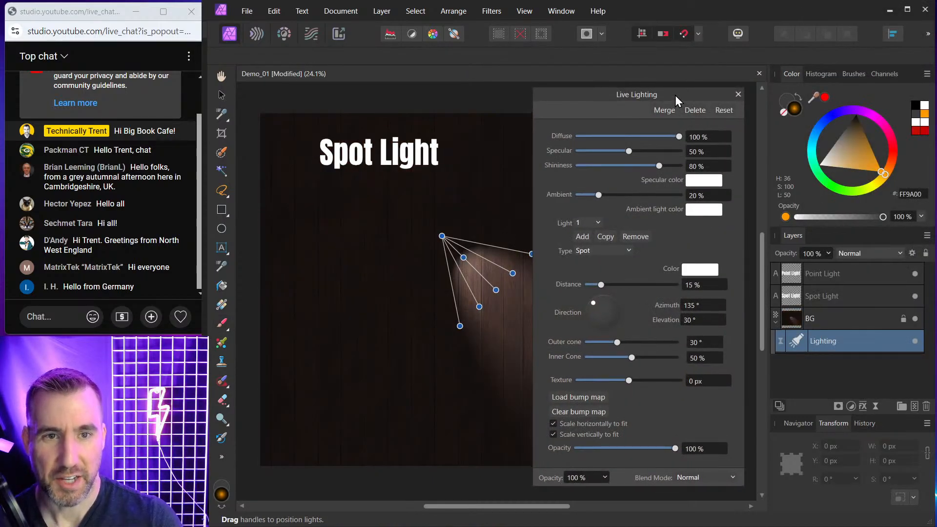
scroll(461, 206, down, 3)
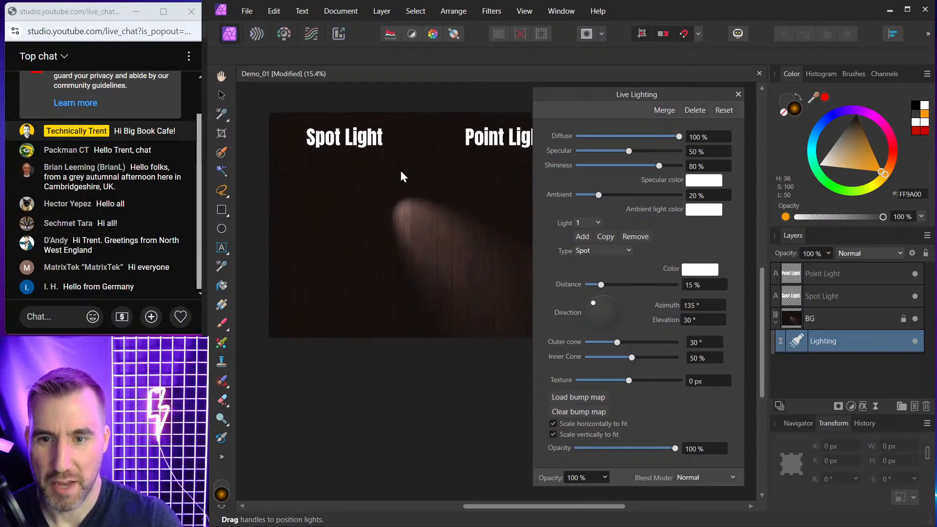
mouse_move(664, 96)
mouse_down()
mouse_move(711, 104)
mouse_move(682, 98)
mouse_up()
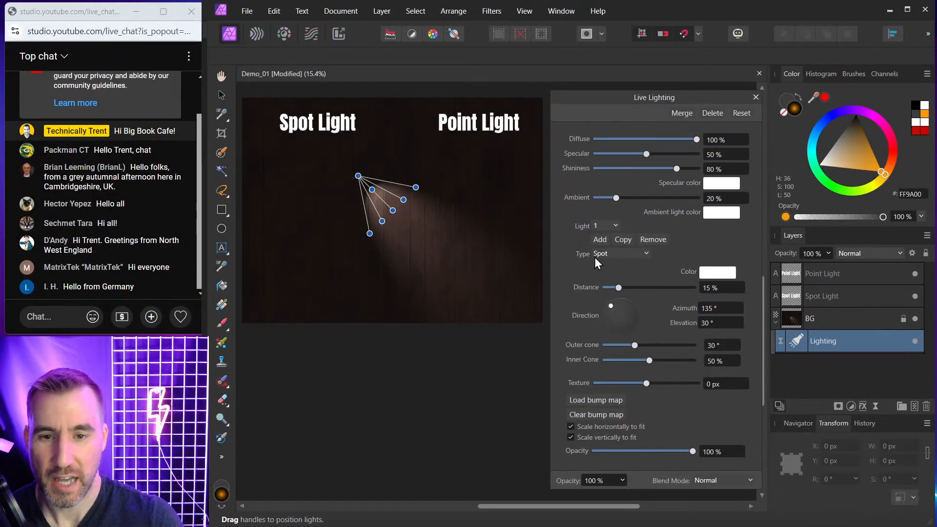
Step: Keep the light type as Spot and place it under the Spot Light label, aimed straight down with a distance of about 28%
click(606, 254)
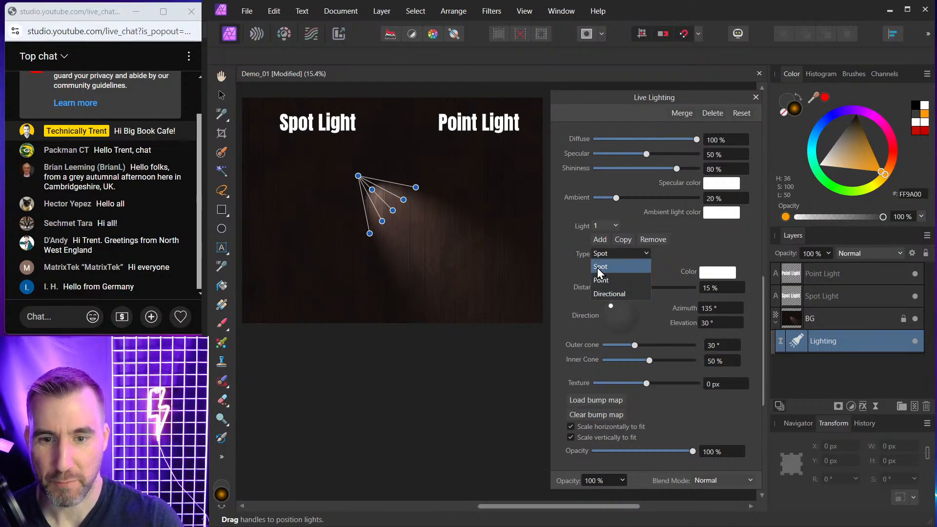
click(597, 268)
drag(364, 177, 319, 146)
drag(393, 211, 352, 225)
drag(278, 161, 360, 147)
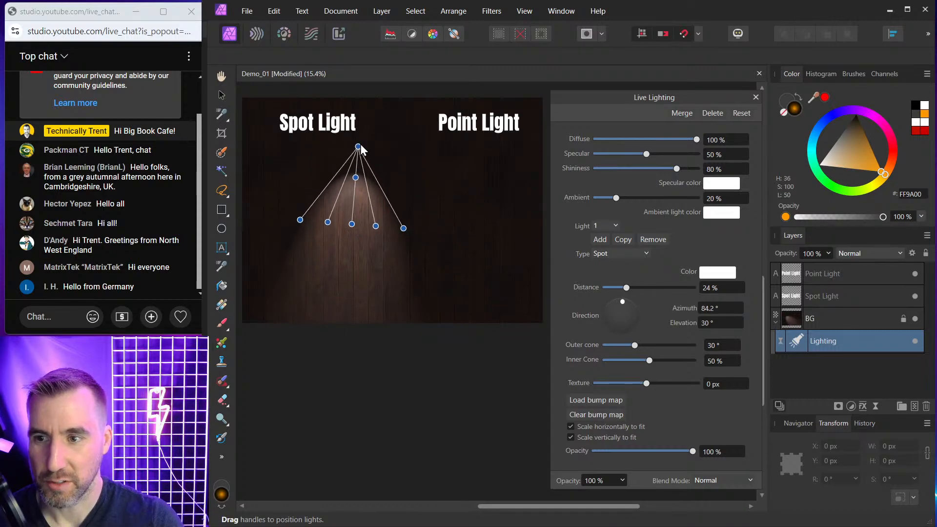
drag(351, 224, 311, 242)
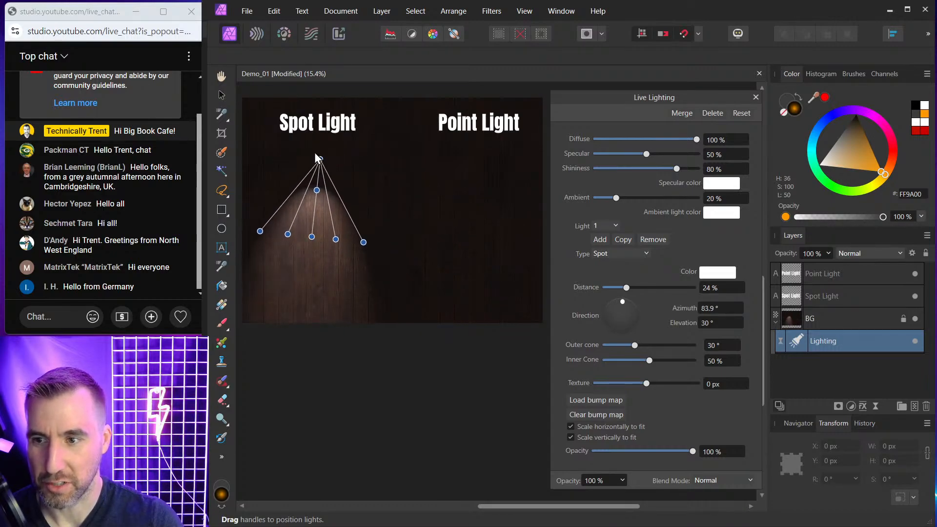
drag(319, 167, 313, 145)
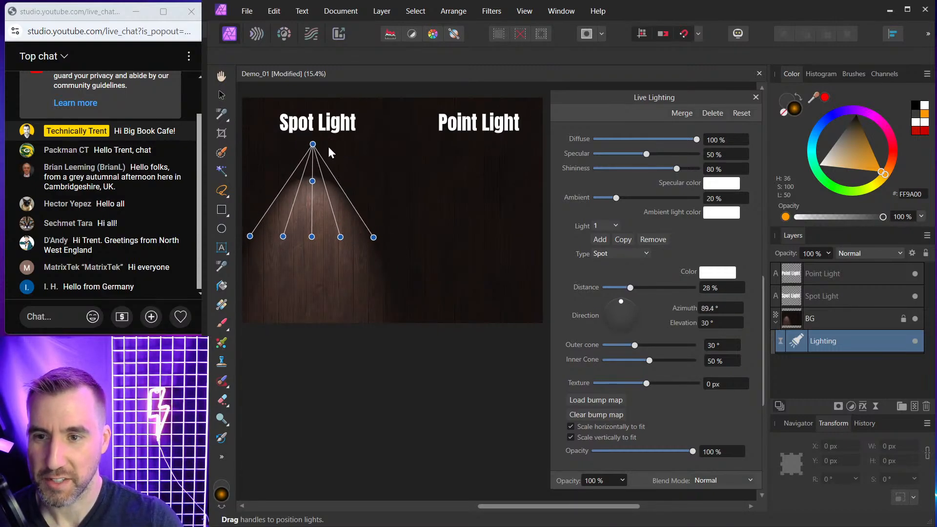
Step: Add a second light to the Lighting filter and place it under the Point Light label, aimed straight down with a distance of about 24%
scroll(302, 149, up, 2)
drag(343, 165, 389, 153)
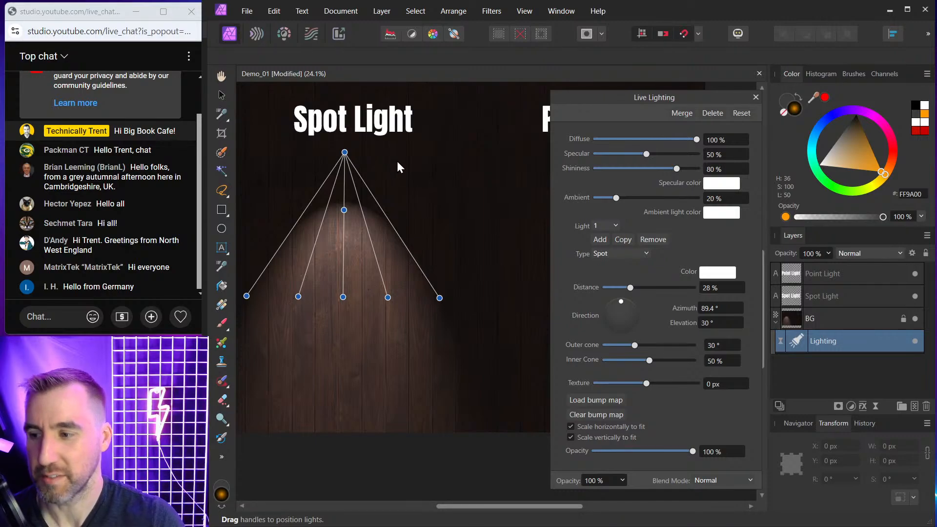
scroll(376, 173, down, 1)
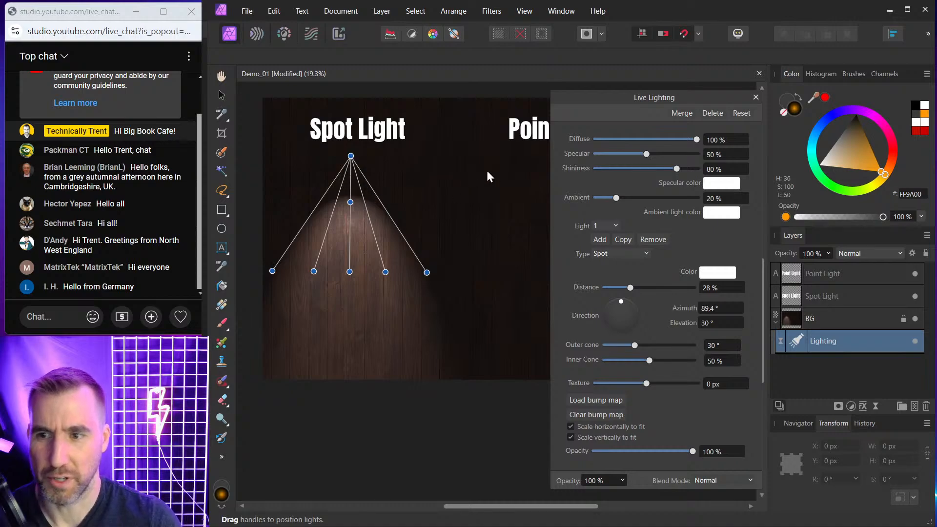
scroll(521, 193, down, 2)
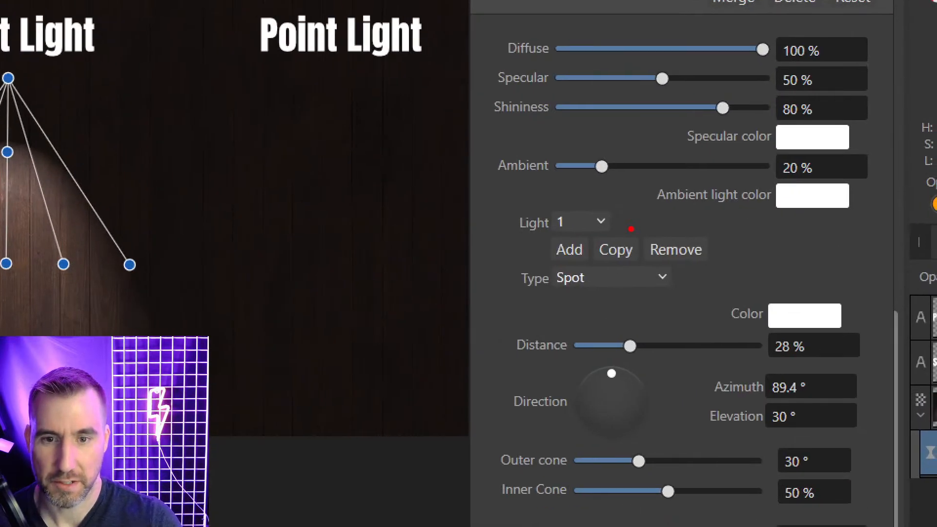
mouse_move(613, 200)
mouse_down()
mouse_move(535, 204)
mouse_move(521, 234)
mouse_move(548, 268)
mouse_move(578, 279)
mouse_move(651, 235)
mouse_move(614, 192)
mouse_up()
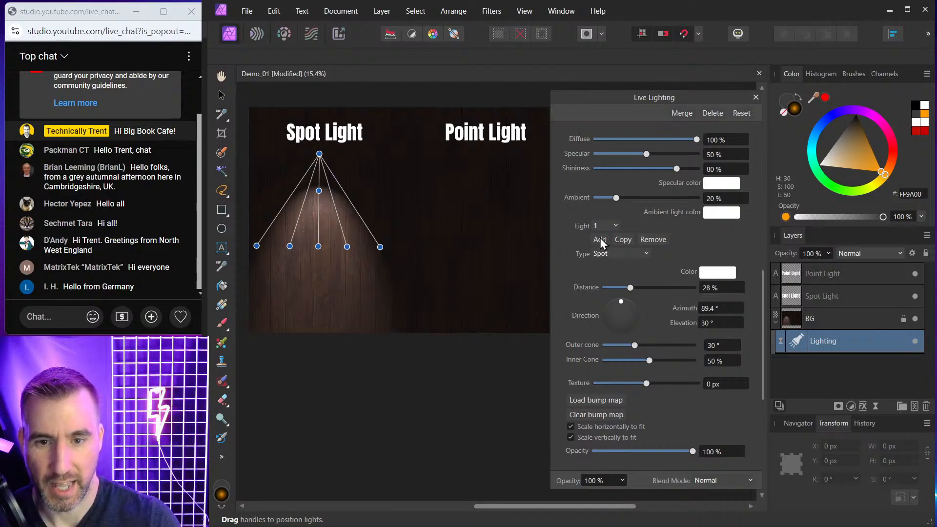
click(569, 250)
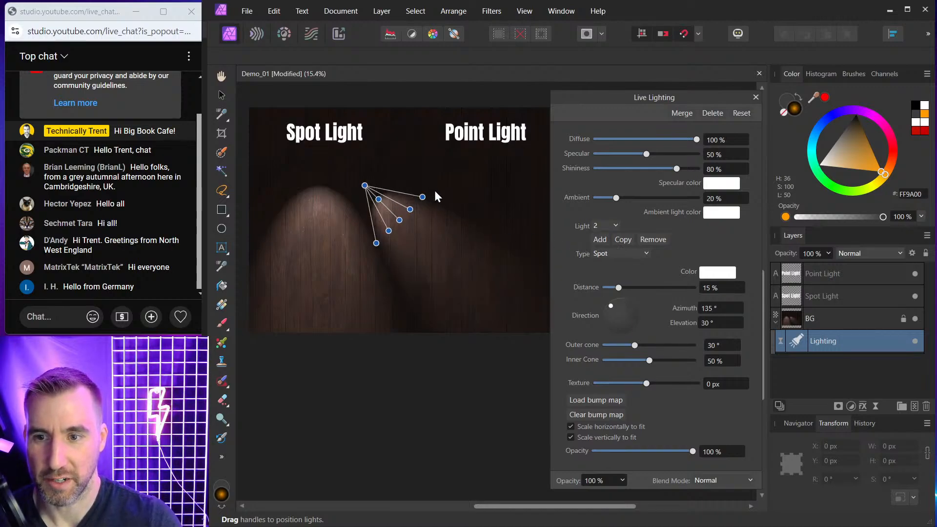
drag(366, 186, 484, 174)
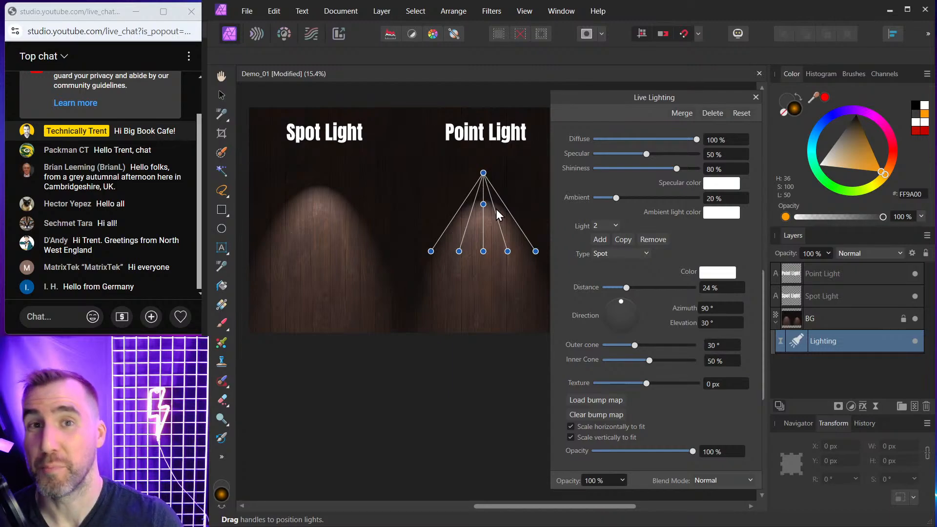
Step: Change the second light's type to Point, shrink its distance to about 6%, and move the filter settings clear of the canvas
click(626, 253)
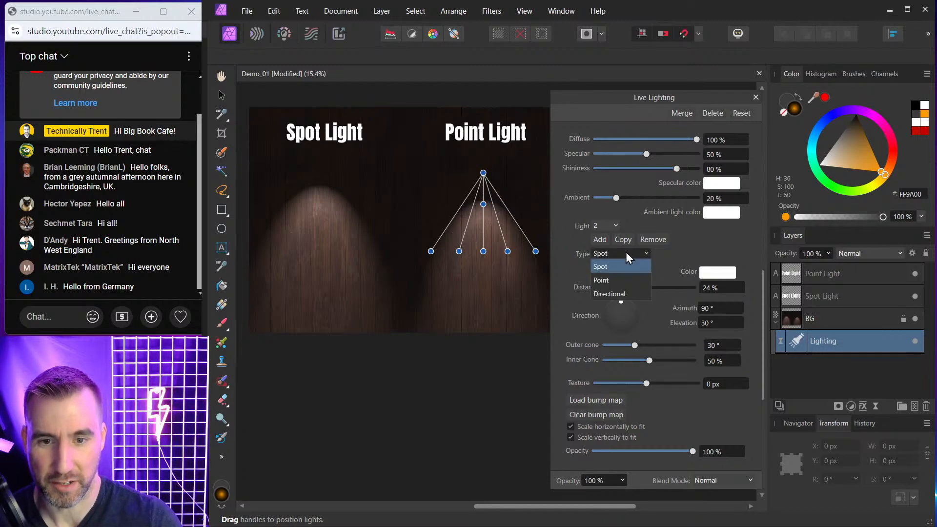
click(611, 280)
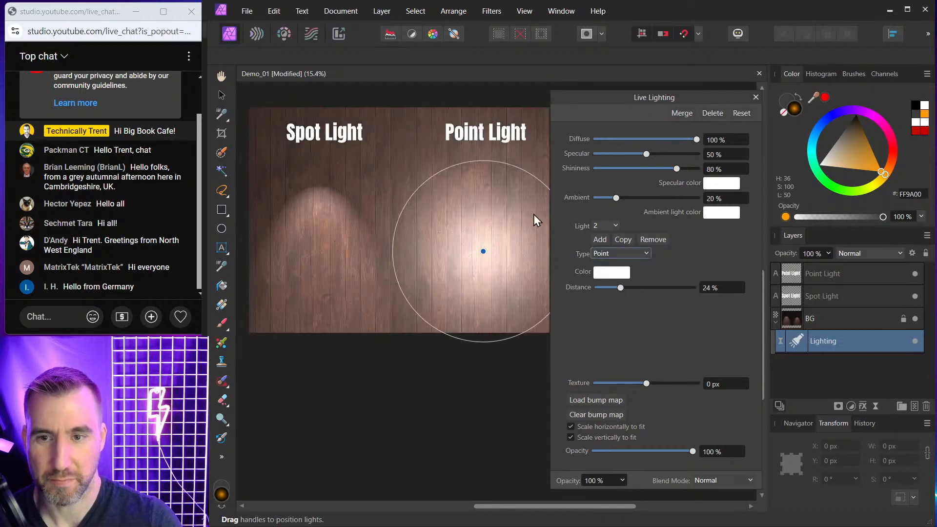
drag(476, 162, 487, 231)
drag(694, 100, 805, 93)
scroll(444, 171, up, 1)
drag(424, 169, 489, 188)
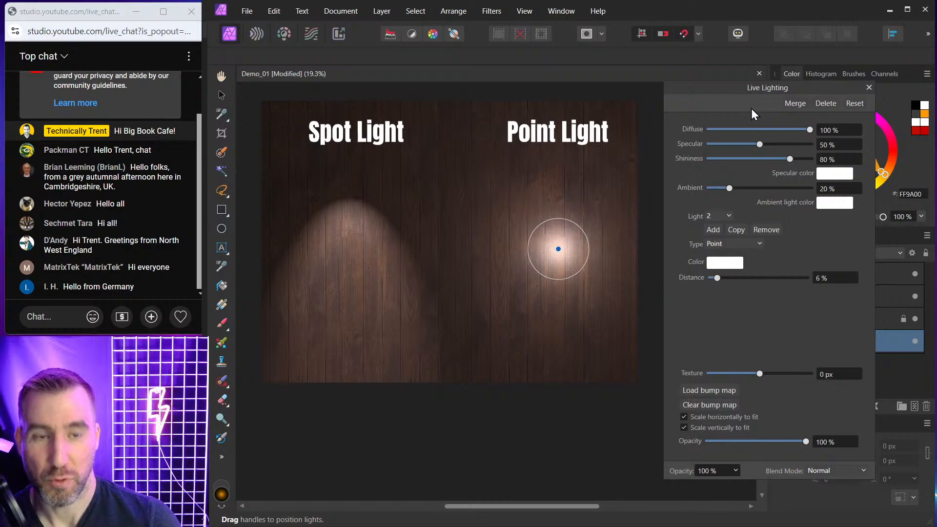
Step: Add a third spot light between the other two, aimed nearly straight down with a distance of about 19%
click(761, 340)
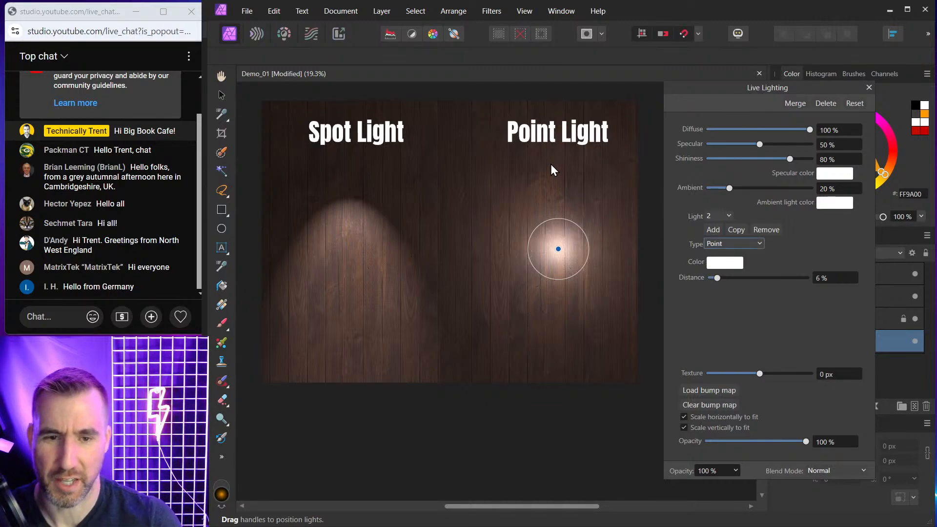
click(726, 244)
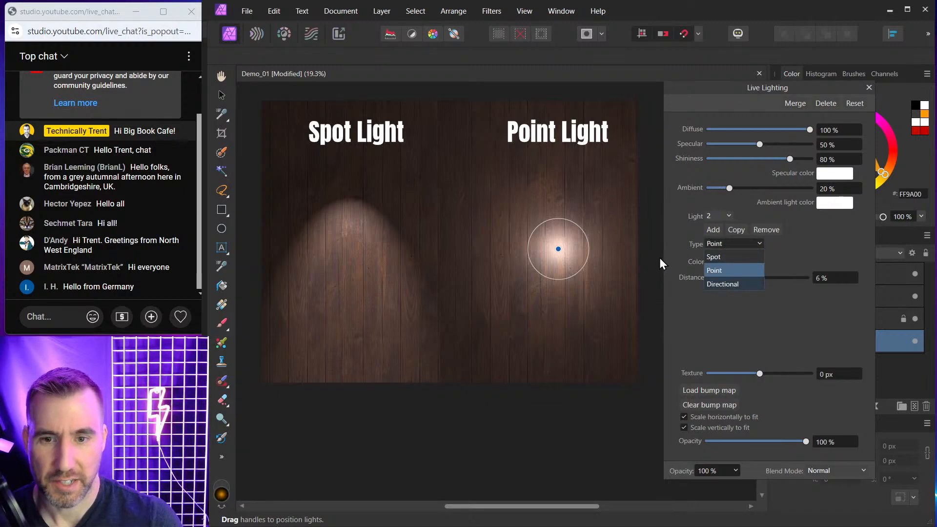
click(732, 310)
click(731, 248)
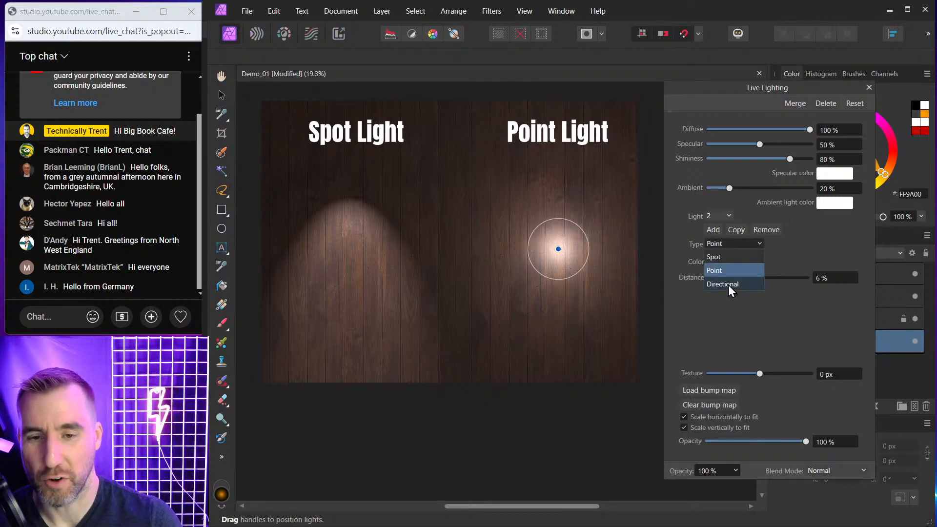
click(744, 307)
click(713, 231)
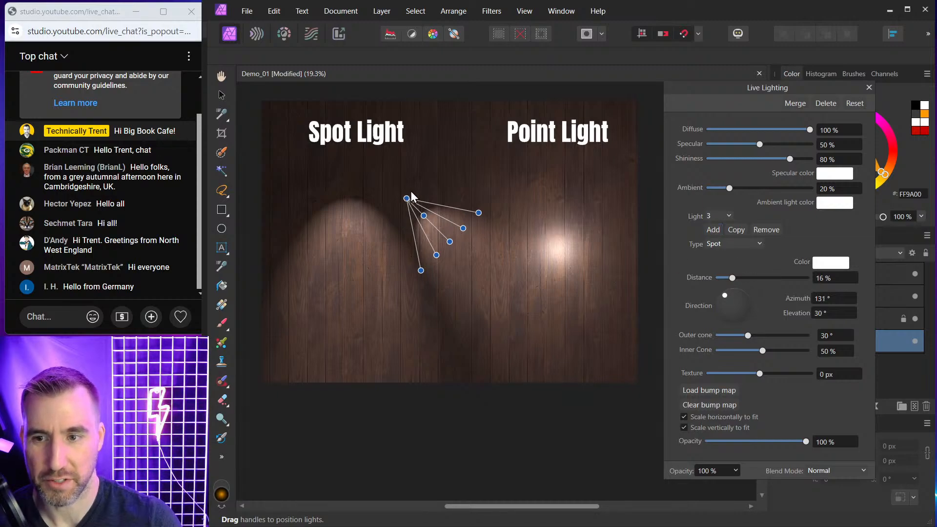
drag(407, 199, 447, 163)
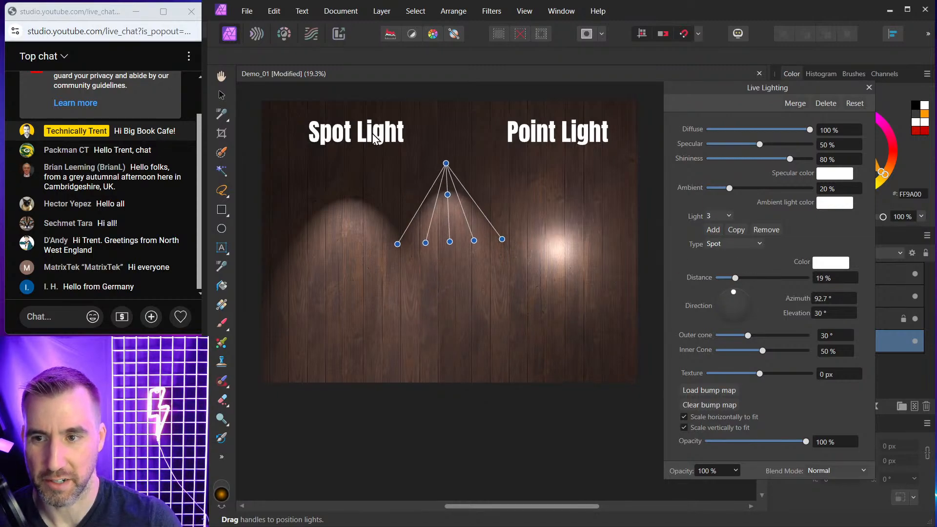
Step: Close the filter settings, duplicate the Spot Light label between the two labels, and change the copy's text to "Directional"
click(869, 88)
click(798, 298)
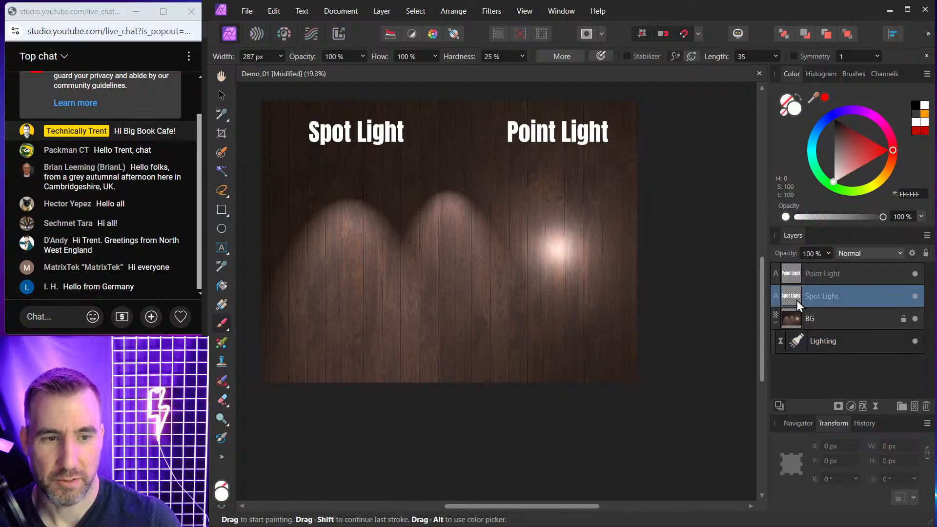
click(222, 95)
drag(362, 132, 446, 132)
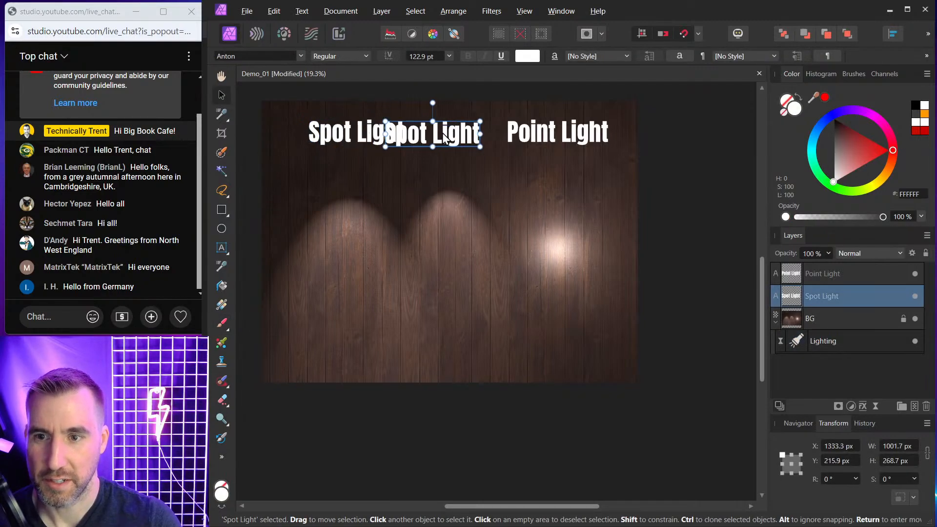
double_click(445, 132)
key(ctrl+a)
text(Directiona;)
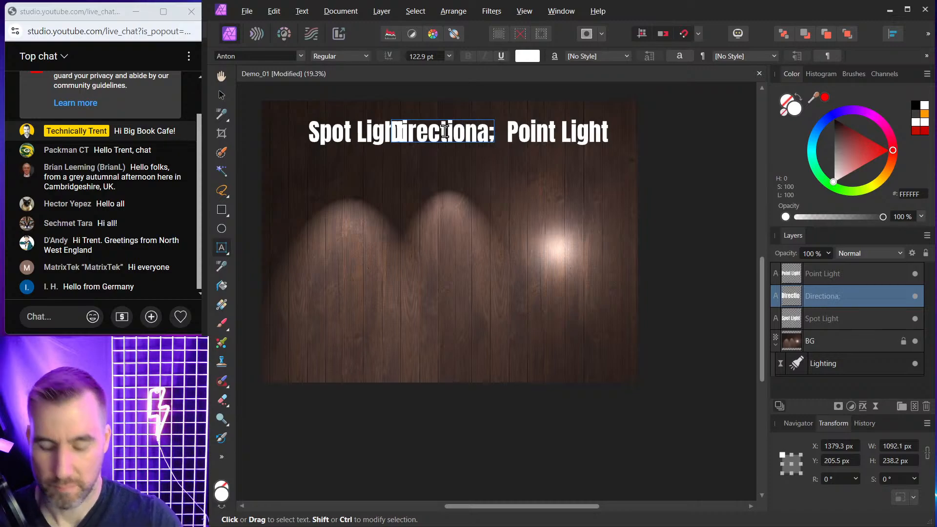
key(BackSpace)
text(l)
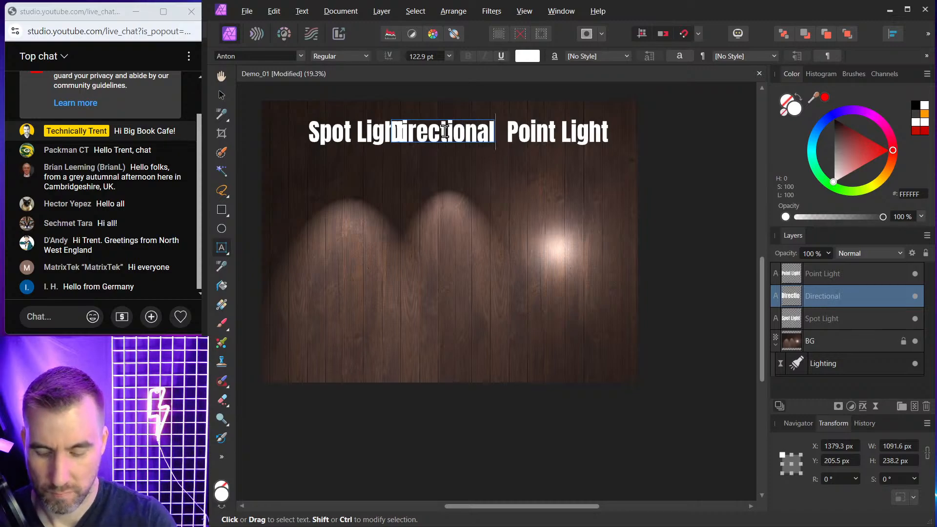
Step: Space the Spot Light, Directional and Point Light labels out in a row across the canvas
key(Escape)
click(222, 95)
drag(353, 135, 333, 134)
drag(572, 139, 593, 138)
drag(437, 133, 450, 132)
Step: Reopen the Lighting filter and change light 1 to Directional, with azimuth about 62.7° and elevation about 52.5°
click(810, 342)
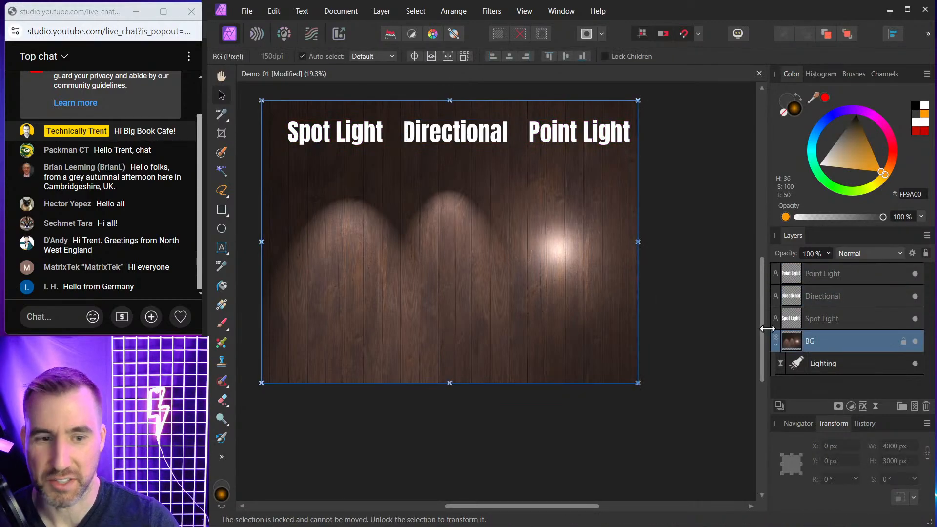
double_click(796, 364)
click(732, 243)
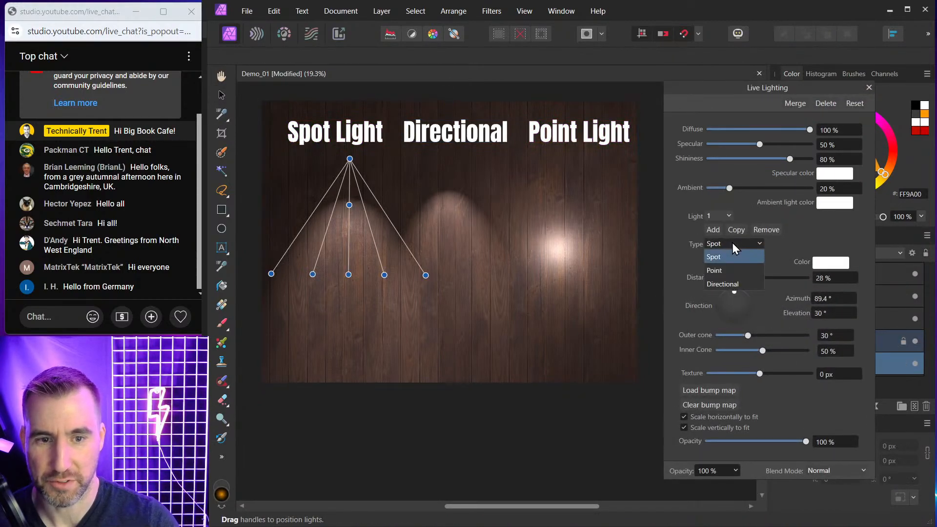
click(732, 284)
drag(450, 179, 470, 203)
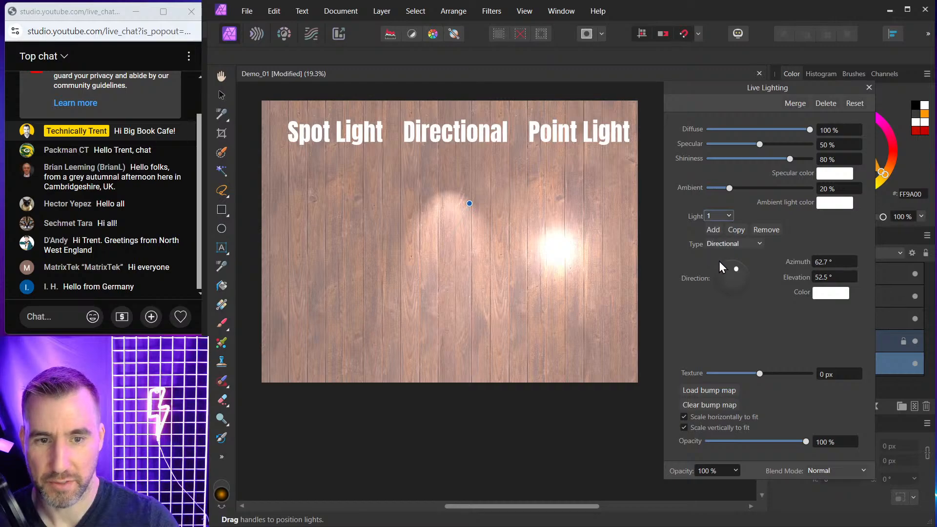
Step: Switch light 1 to Spot and back to Directional, and shift its direction below the Directional label
click(718, 218)
click(718, 228)
click(720, 242)
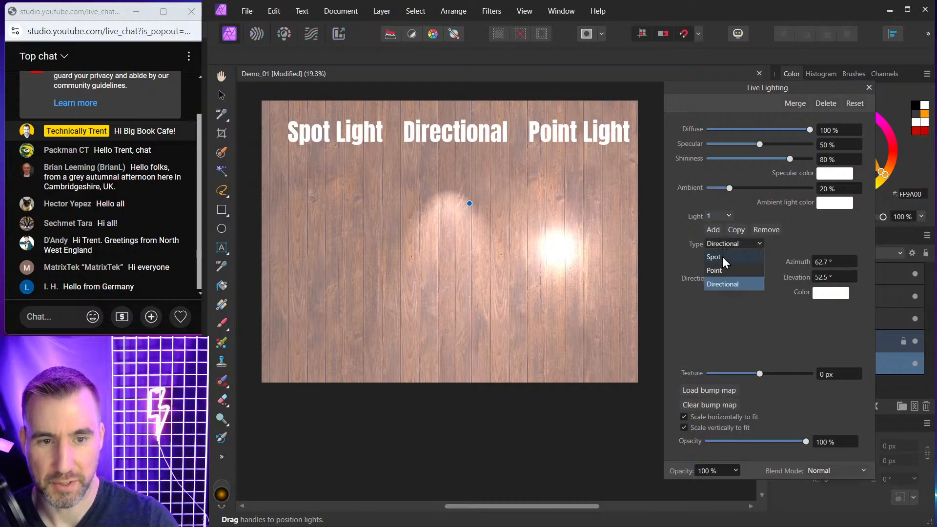
click(722, 257)
drag(386, 202, 340, 167)
click(721, 246)
click(725, 282)
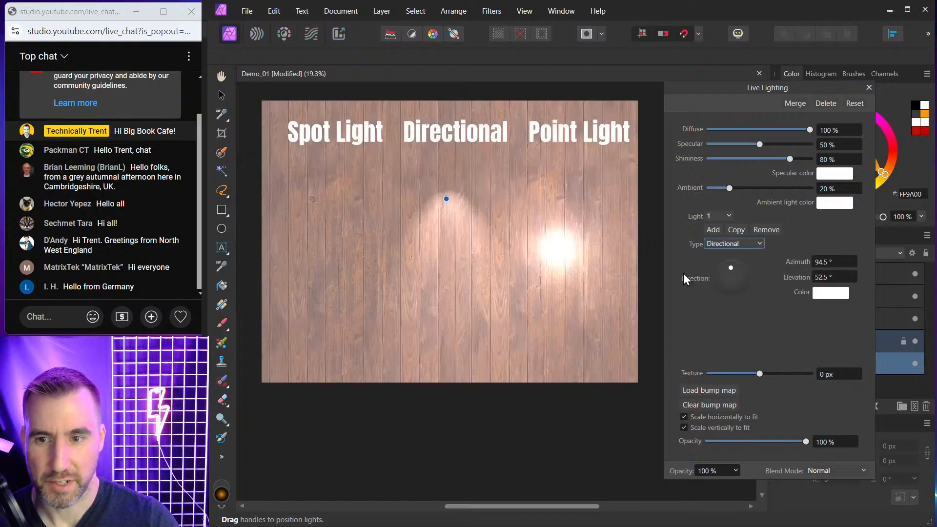
drag(448, 199, 457, 241)
Step: Undo the directional light test, the Directional label and the added lights, back to a single spot light, and select the BG layer
key(ctrl+z)
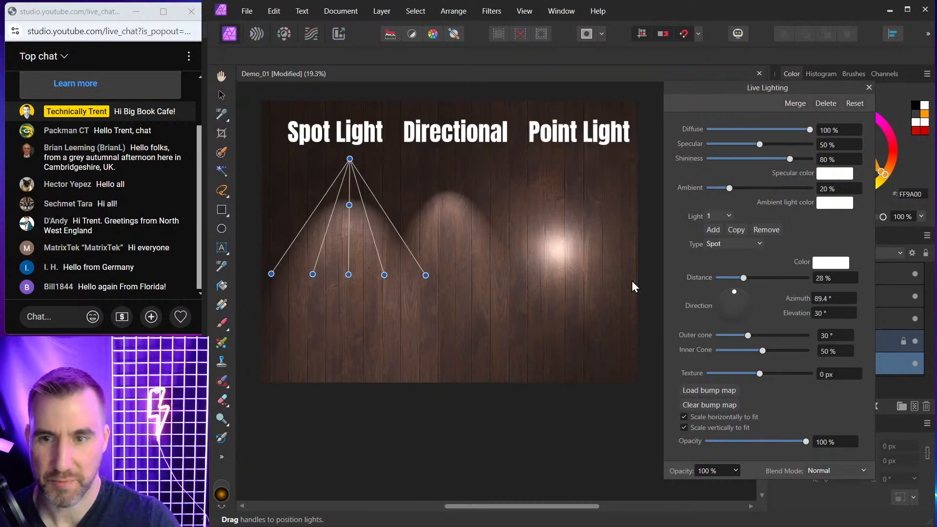
key(ctrl+z)
key(ctrl+z)
key(ctrl+z)
key(ctrl+z)
key(ctrl+z)
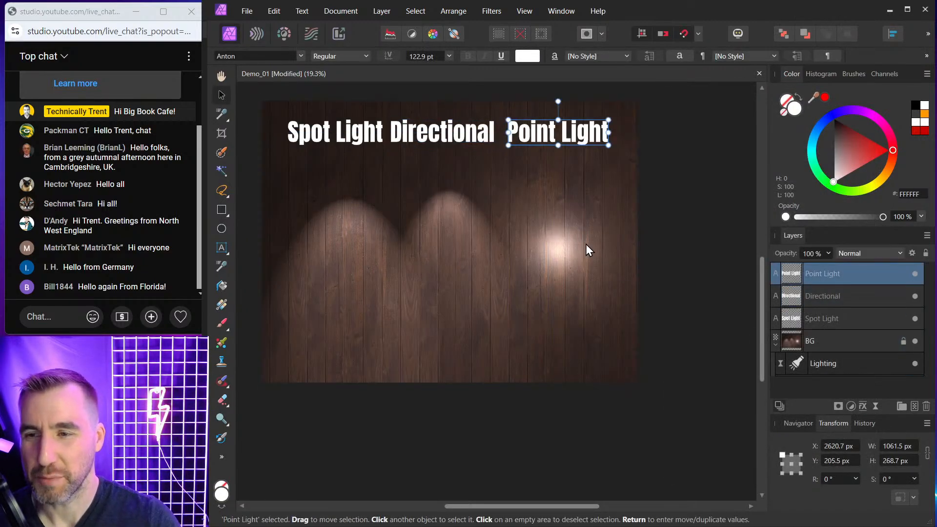
key(ctrl+z)
key(ctrl+z)
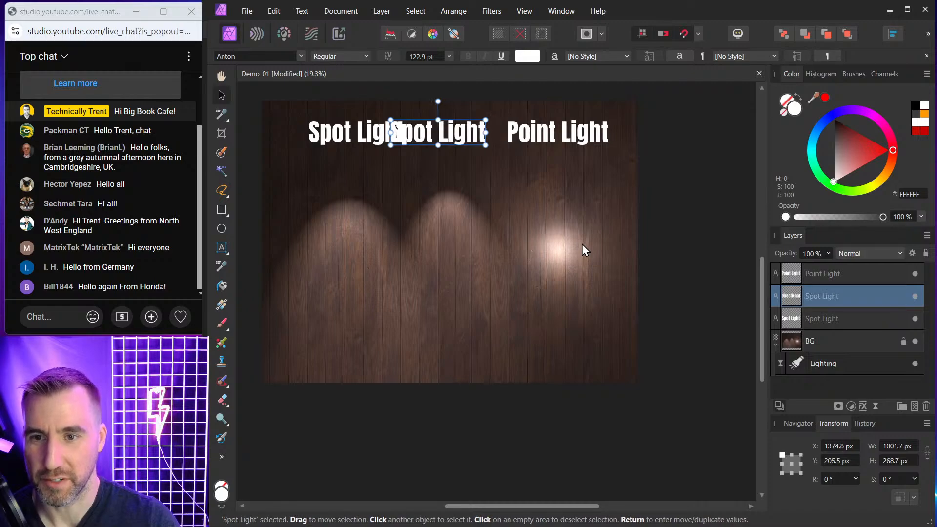
key(ctrl+z)
key(ctrl+z)
key(ctrl+z)
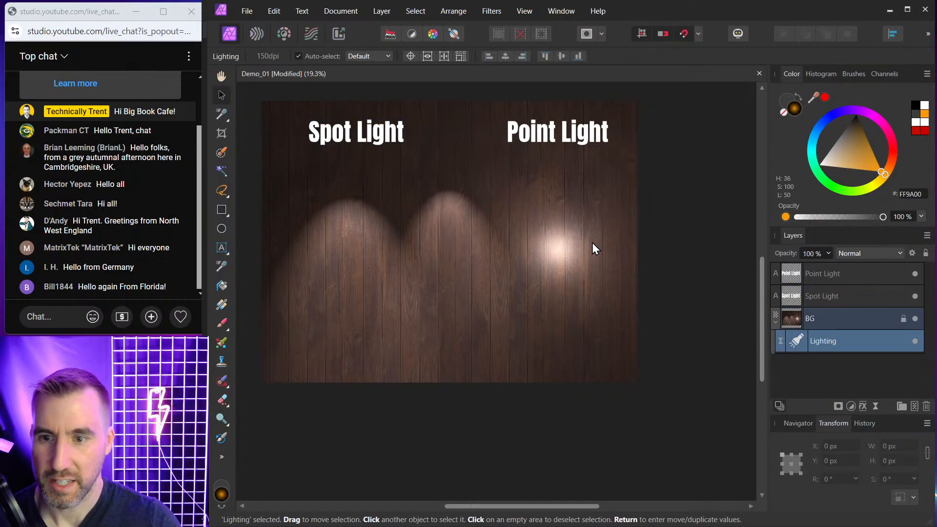
click(536, 284)
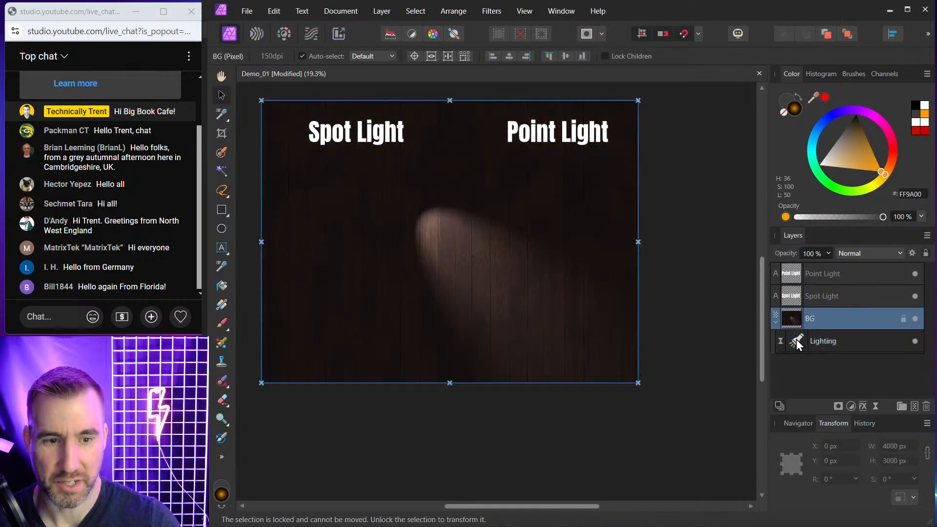
Step: Reopen the Lighting filter, keep light 1 as Spot, and adjust it to a distance of about 29%, azimuth 146° and outer cone 25.9°
double_click(796, 340)
click(723, 243)
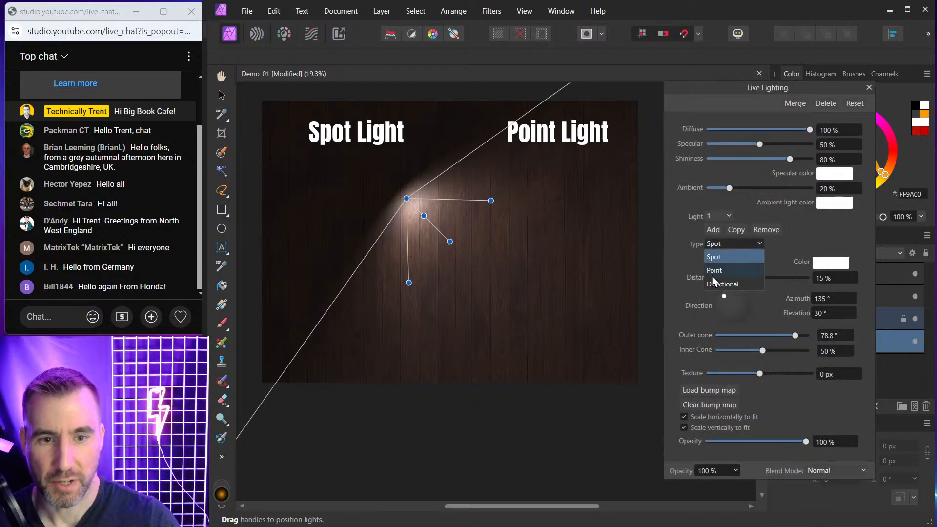
scroll(589, 163, down, 3)
scroll(589, 163, down, 2)
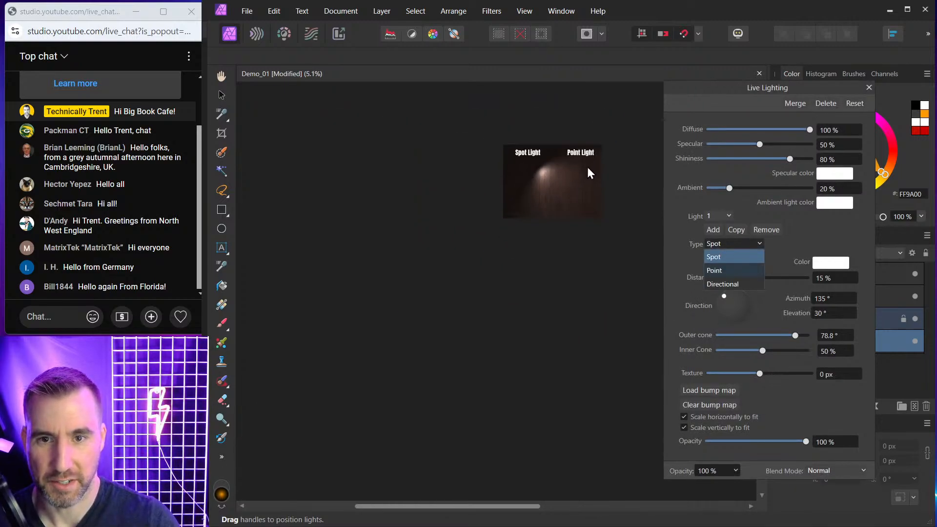
drag(484, 250, 570, 182)
scroll(572, 162, up, 5)
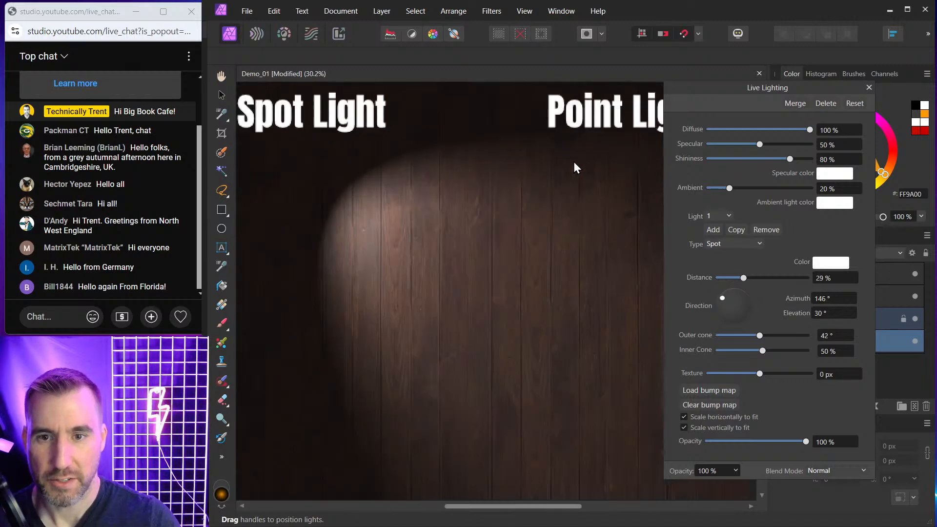
drag(565, 126, 524, 203)
drag(533, 257, 573, 263)
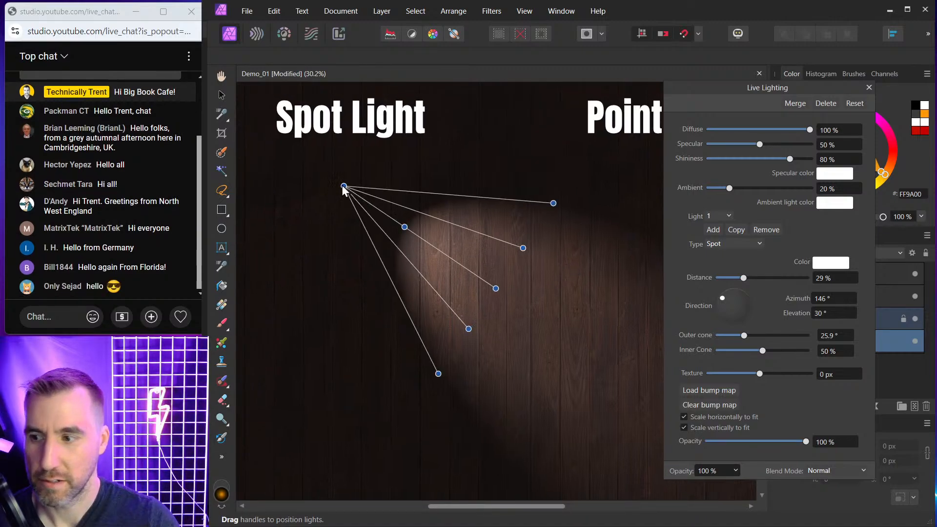
Step: Place the spot light under the Spot Light label, pointing downward with distance about 26%, azimuth 100.5° and outer cone 30.4°
drag(345, 187, 329, 162)
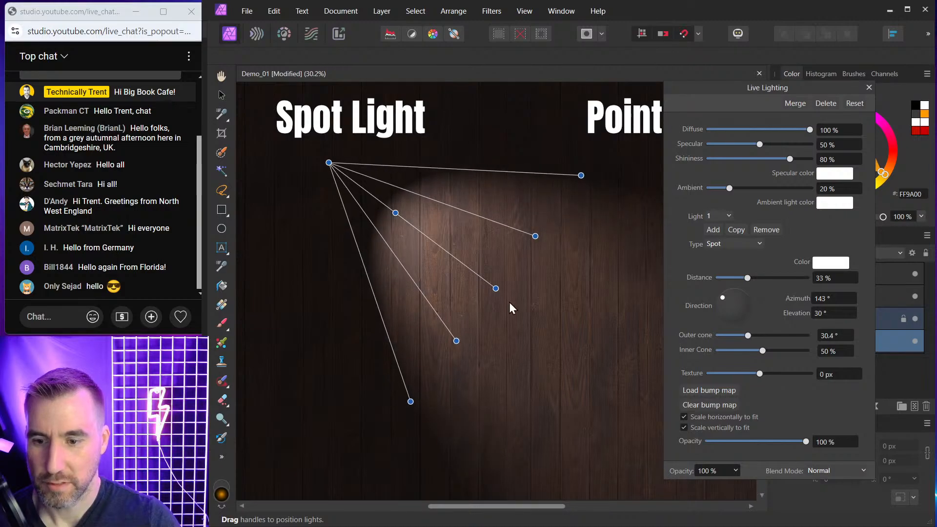
drag(348, 161, 376, 164)
drag(435, 323, 367, 340)
drag(300, 180, 338, 176)
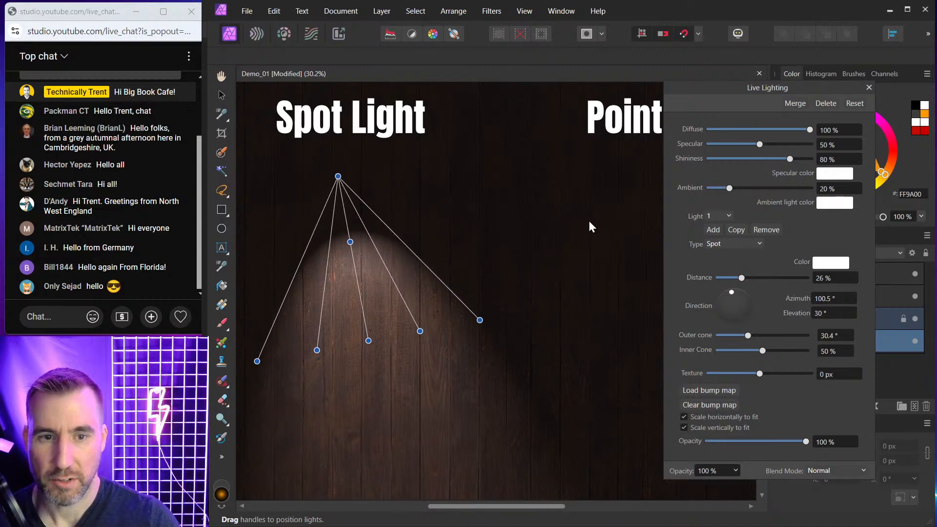
Step: Add a second light of type Point, place it below the Point Light label, and reduce its distance to about 7%
click(713, 230)
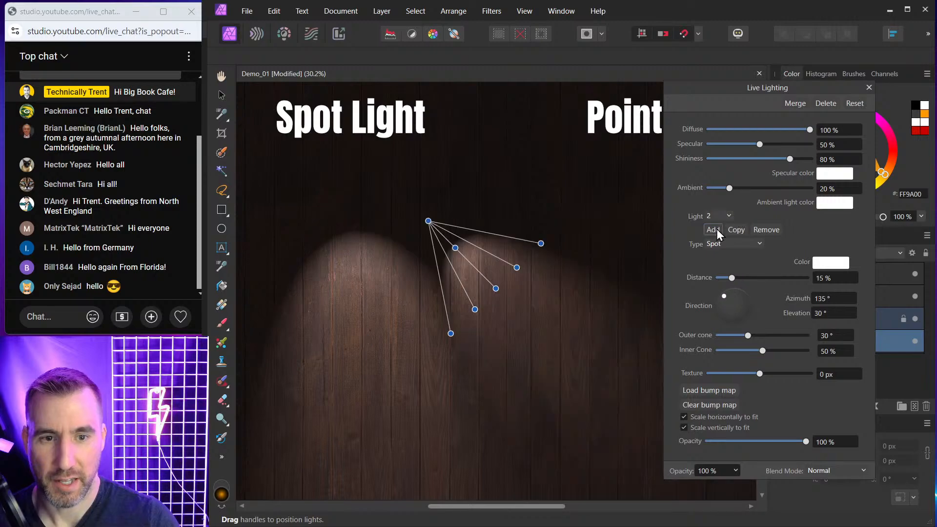
scroll(599, 240, down, 3)
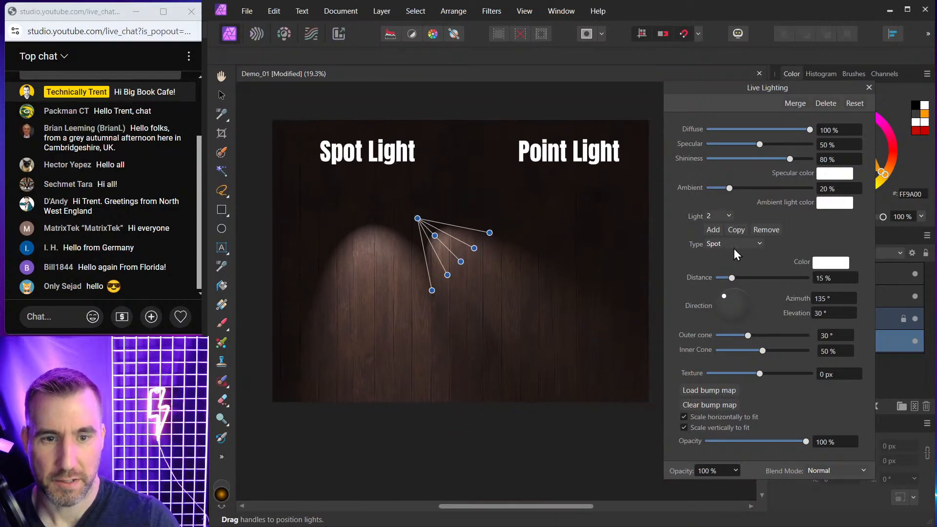
click(723, 244)
click(718, 270)
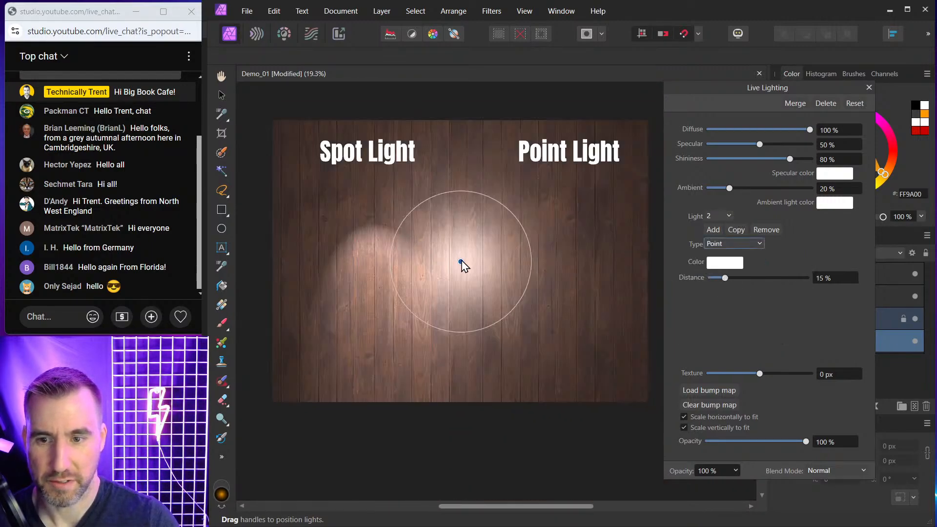
drag(460, 262, 560, 263)
drag(593, 210, 567, 255)
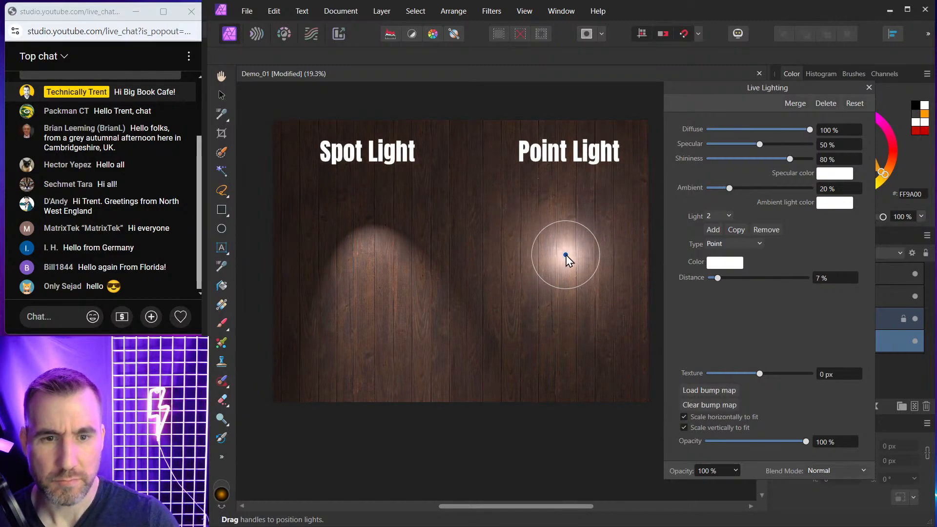
Step: Select light 1 to compare the spot light's direction and cone settings with those of the point light
click(714, 216)
click(714, 230)
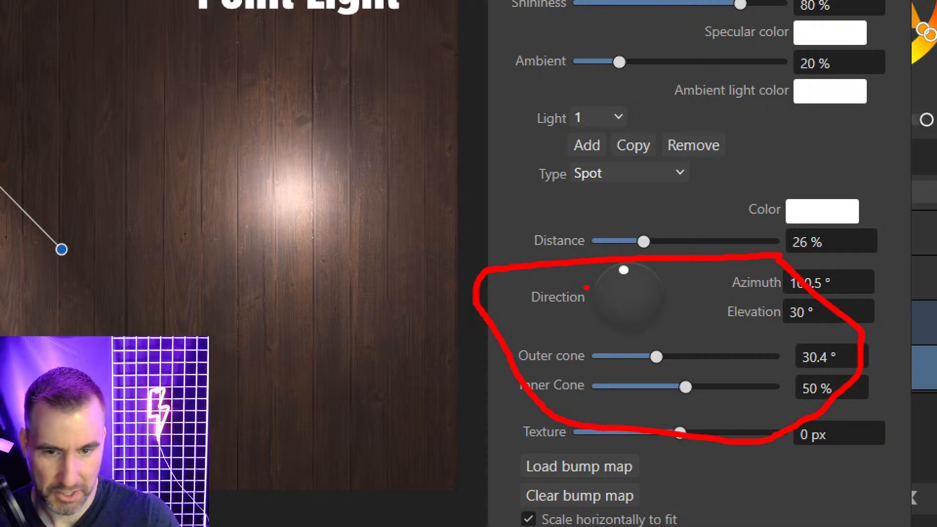
key(Escape)
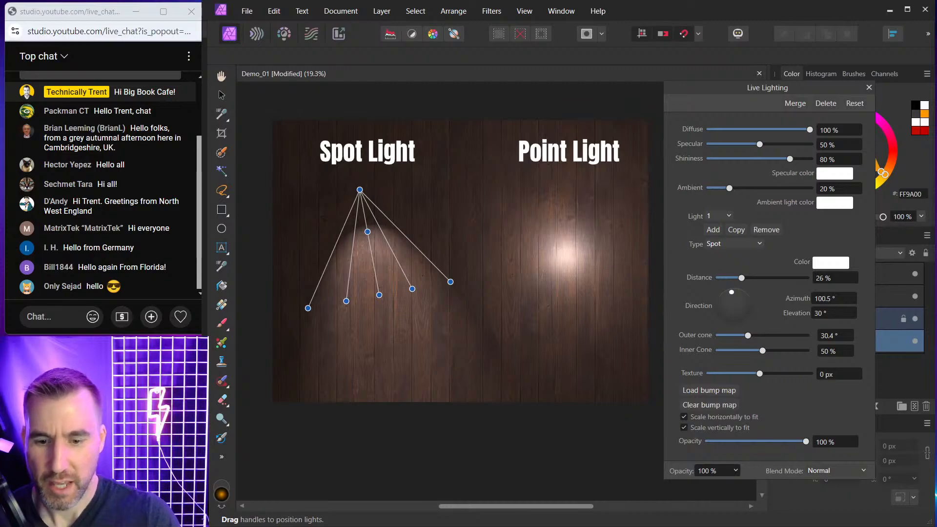
Step: Switch to the Agenda_Oct_13_2024 document in Affinity Designer and view the Elevation vs Azimuth diagram
mouse_move(563, 514)
click(523, 513)
scroll(545, 252, down, 10)
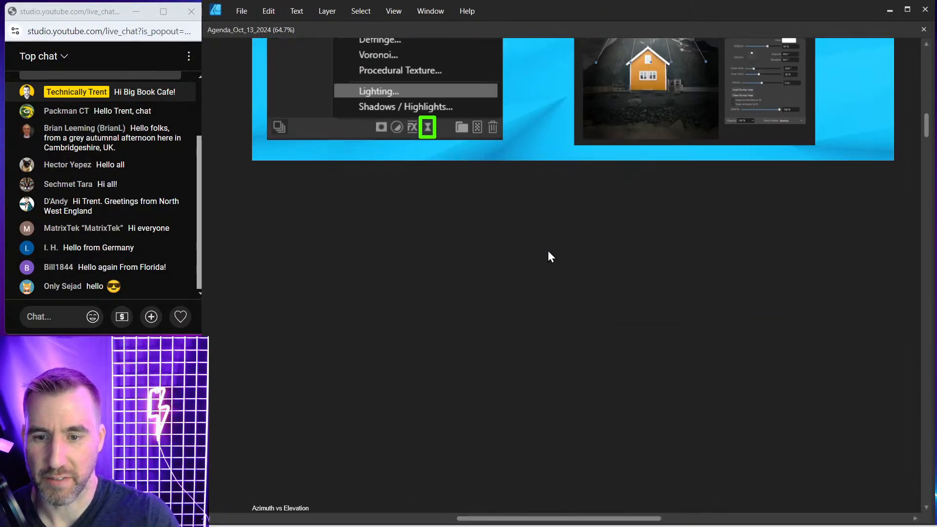
scroll(553, 243, down, 5)
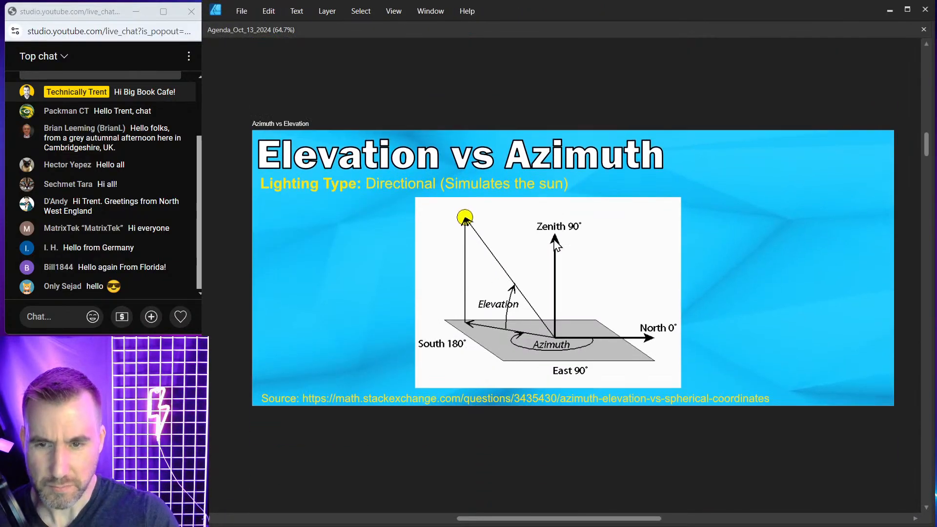
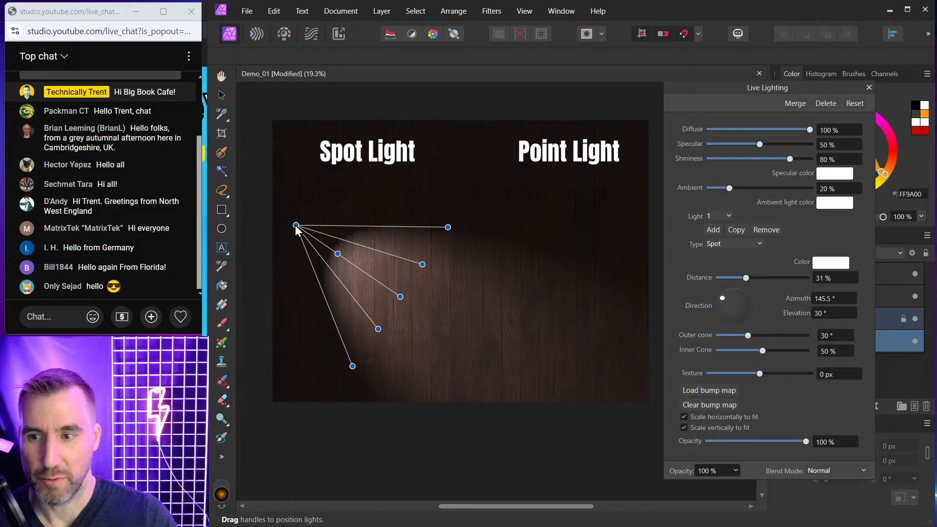
Step: Try spot light source positions ending at about 18% distance and 126.9° azimuth, and consult the Elevation vs Azimuth diagram in Affinity Designer
drag(296, 226, 393, 205)
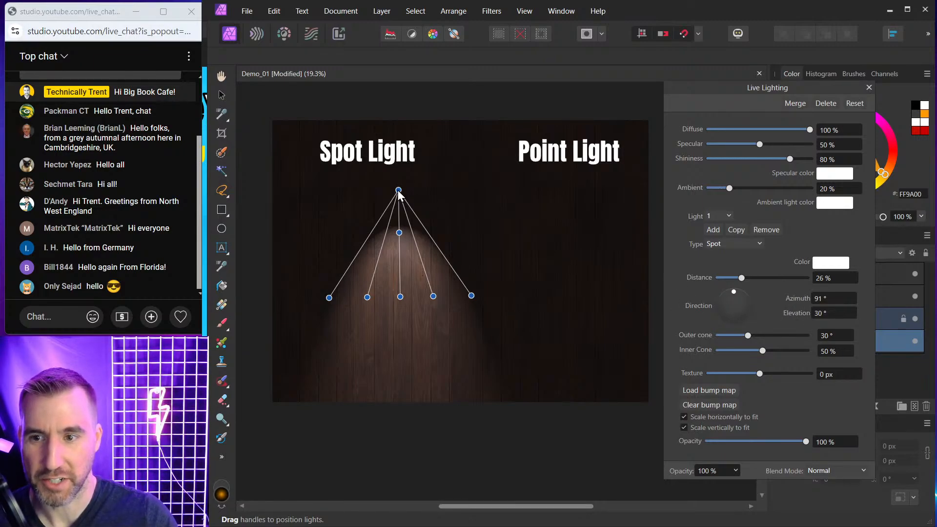
drag(398, 190, 355, 238)
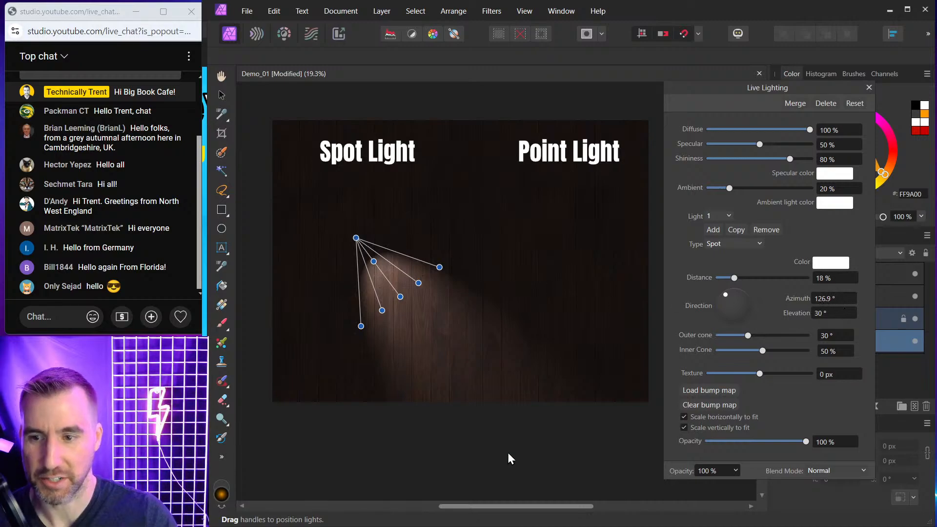
click(524, 513)
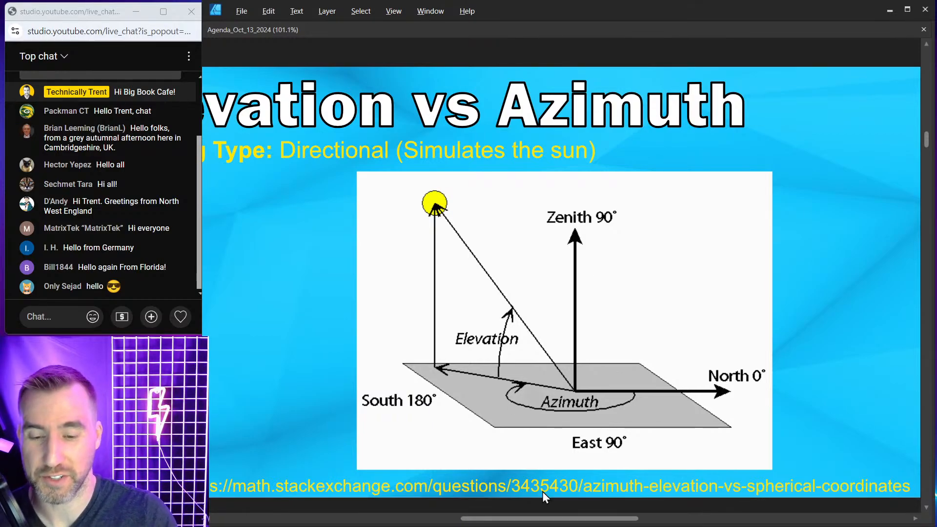
click(554, 522)
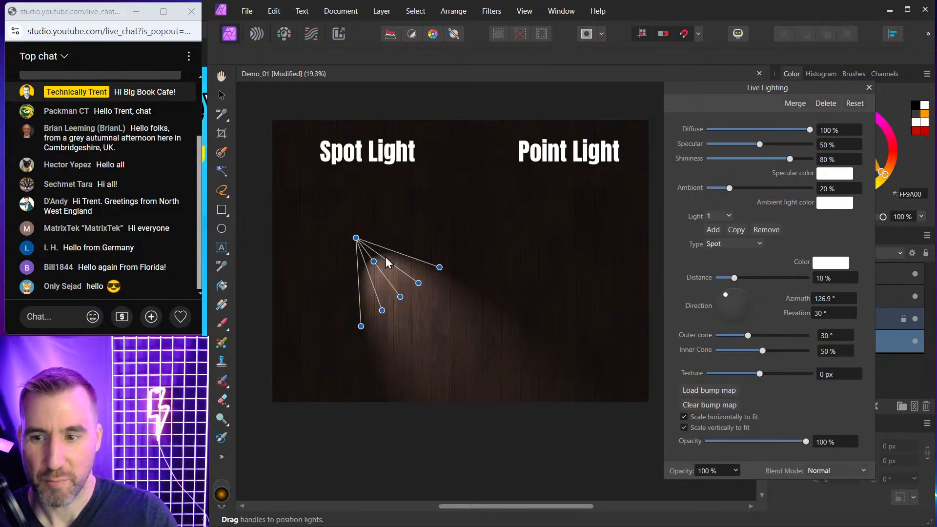
Step: Position the spot light under the Spot Light label, pointing straight down with distance about 30%, azimuth 90.9° and elevation 34.4°
drag(374, 262, 378, 301)
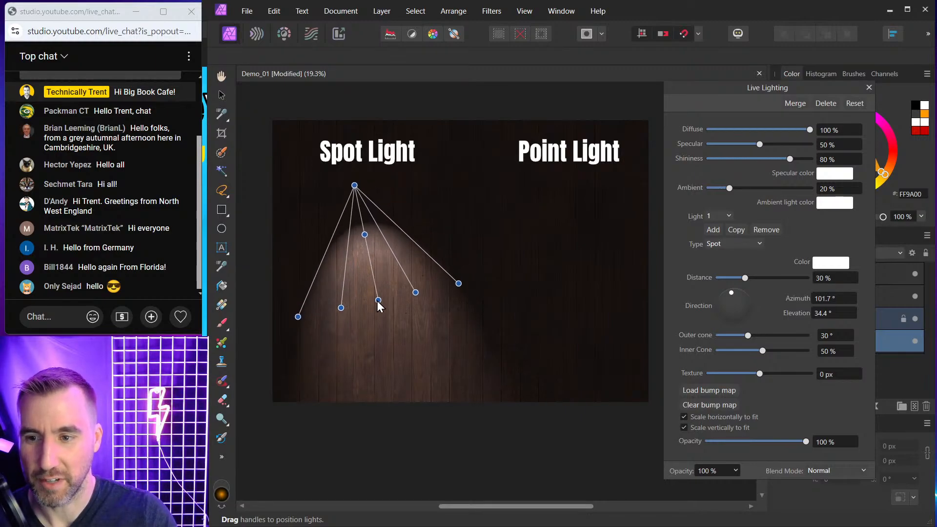
drag(355, 187, 375, 184)
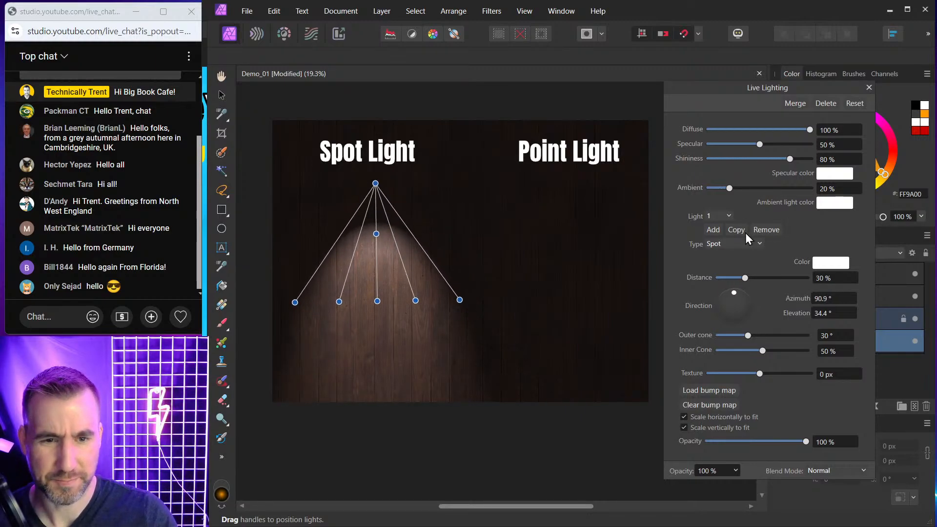
Step: Add a Point light below the Point Light label with a distance of about 9%, and close the Live Lighting settings
click(719, 216)
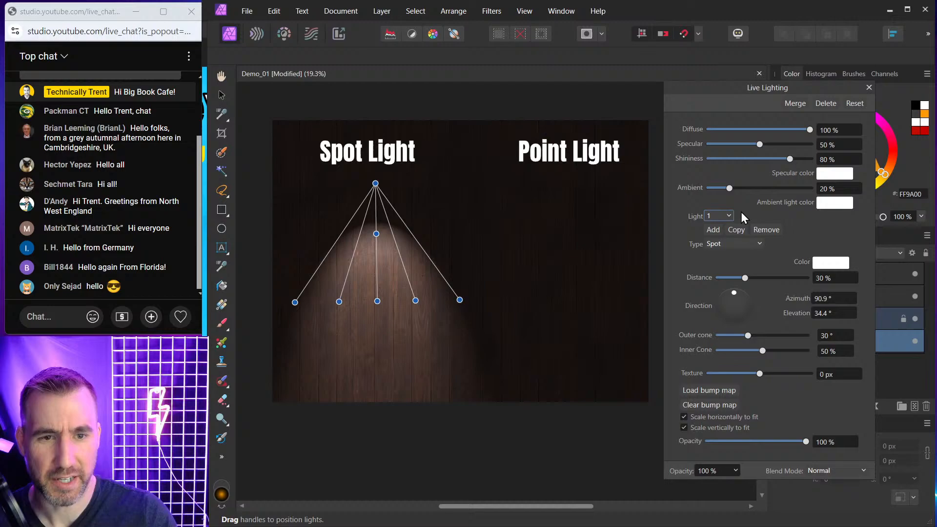
click(714, 230)
click(719, 243)
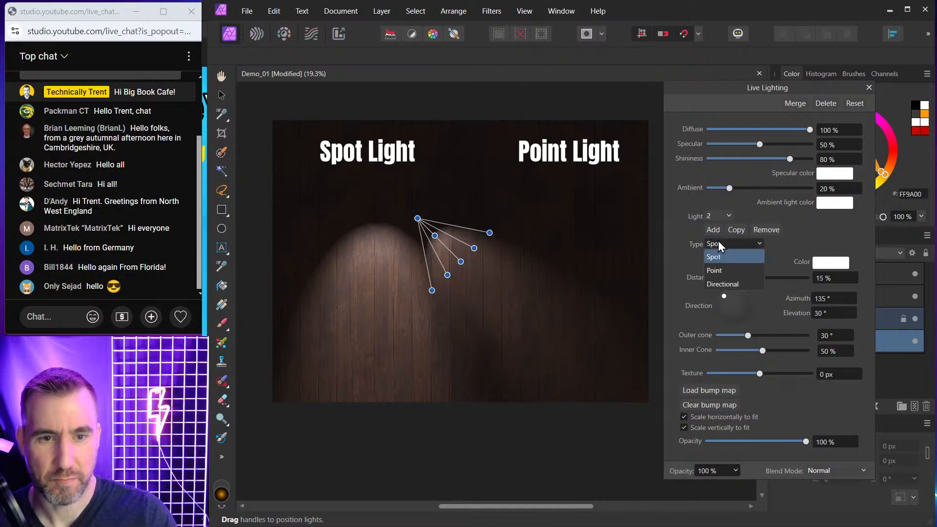
click(724, 271)
drag(460, 263, 577, 260)
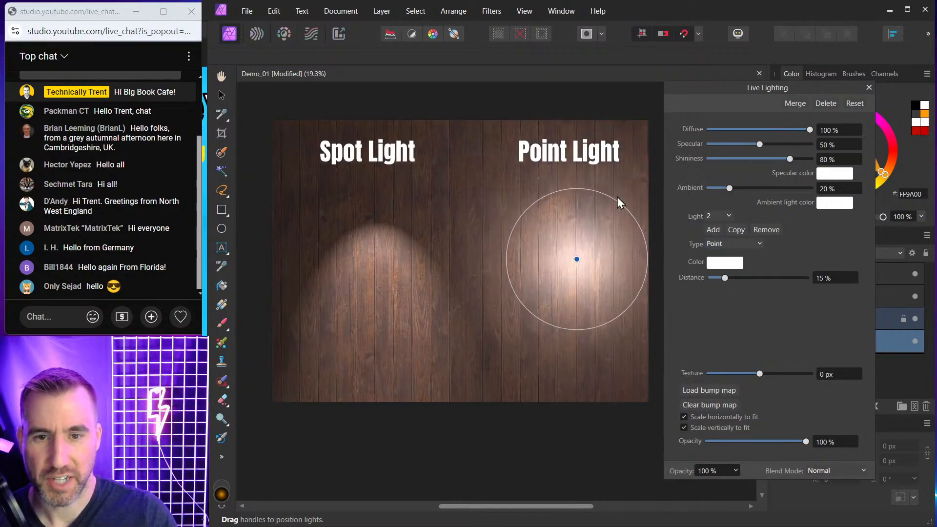
drag(616, 204, 602, 224)
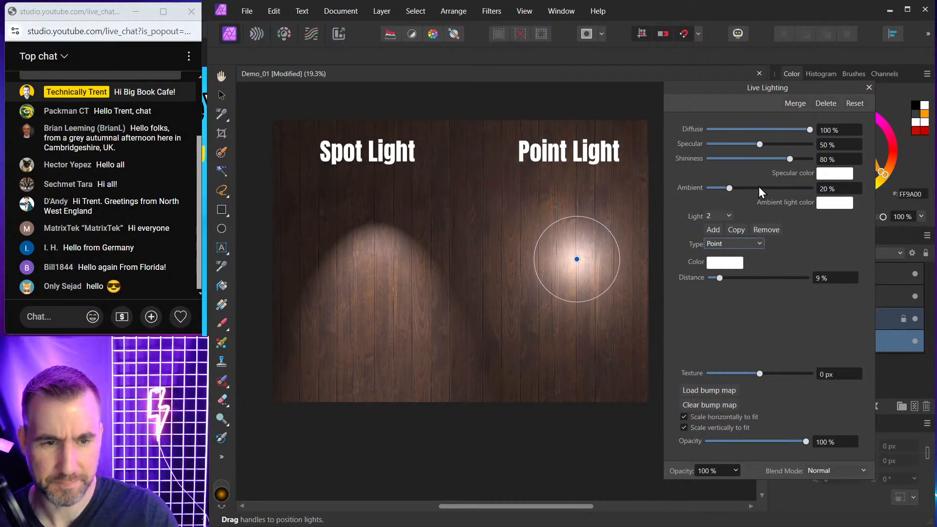
click(869, 88)
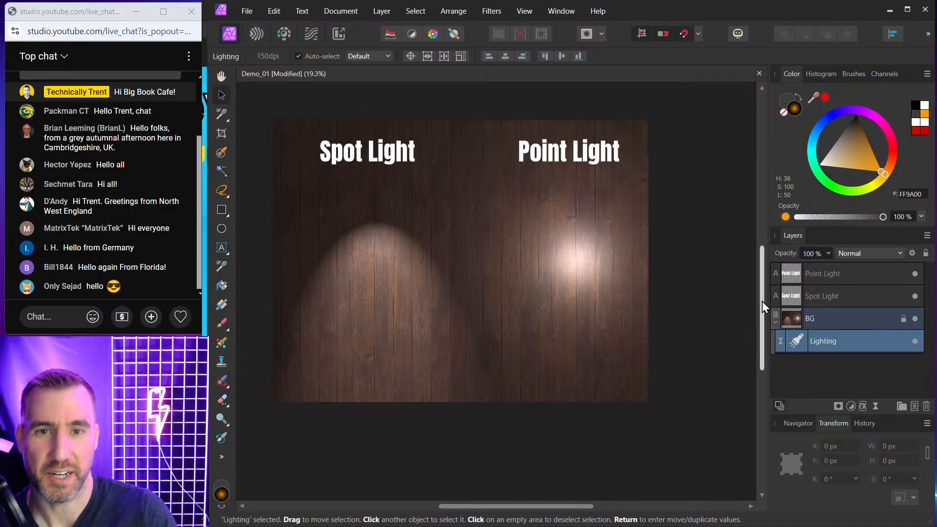
Step: Hide the Lighting filter and the Point Light and Spot Light text layers
click(916, 342)
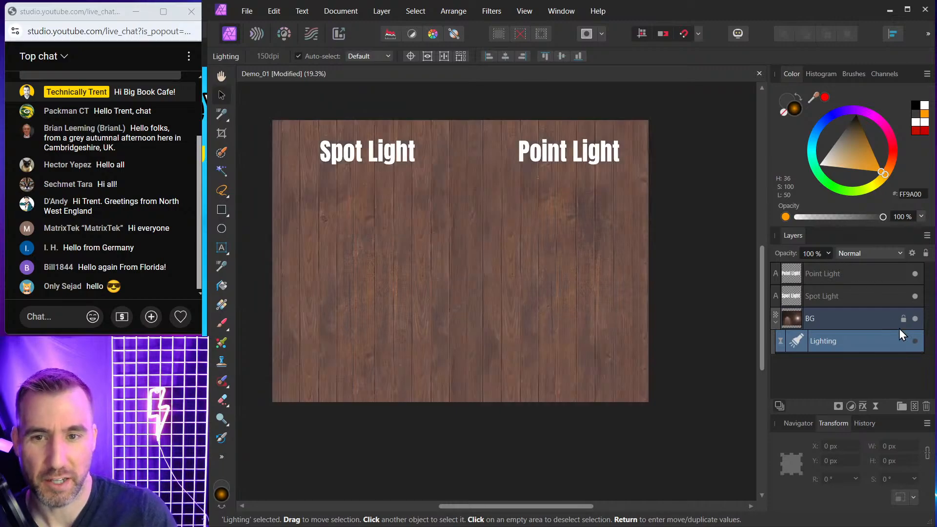
click(915, 273)
click(916, 297)
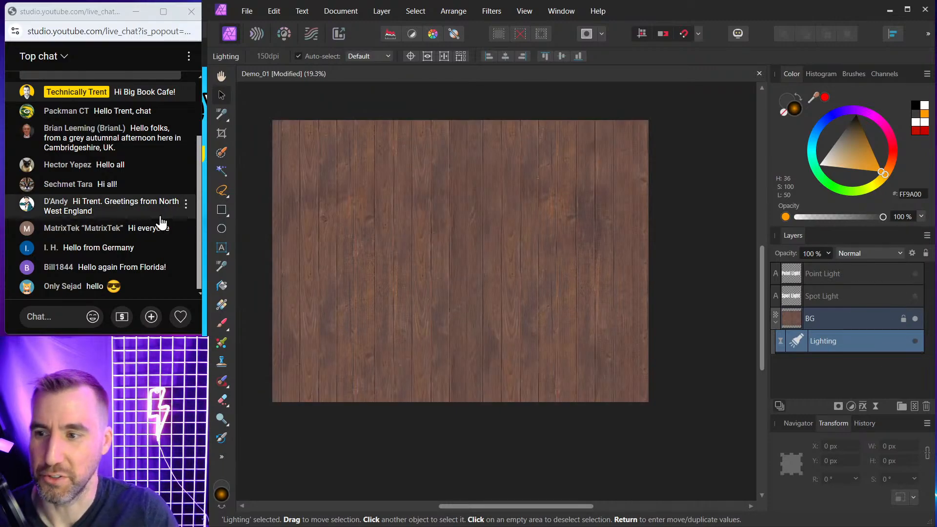
Step: Draw a rectangle of about 4493 × 3379 px covering the whole canvas and fill it with grey 9B9B9B
click(221, 209)
drag(261, 110, 685, 429)
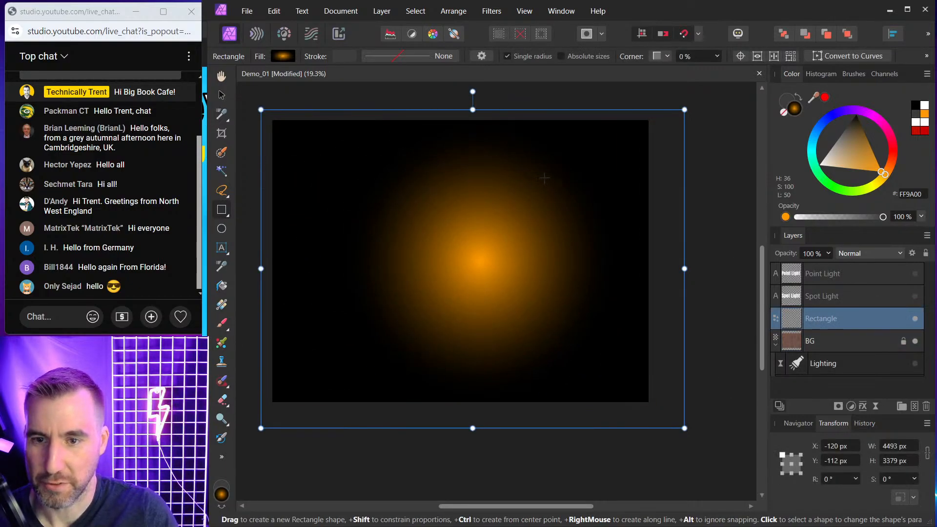
drag(849, 148, 832, 145)
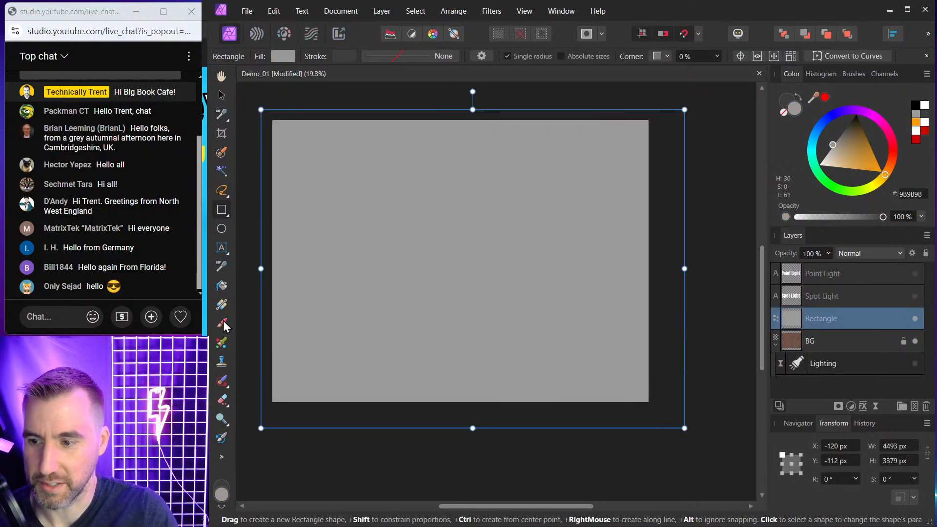
Step: Apply a radial grey-to-black gradient fill to the rectangle, with its origin near the middle of the canvas
click(222, 305)
drag(456, 234, 612, 385)
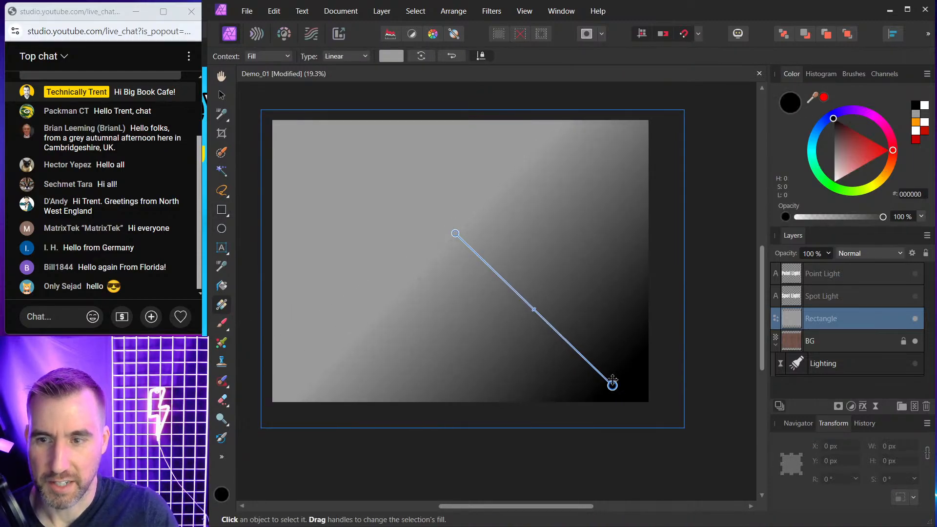
click(344, 57)
click(347, 123)
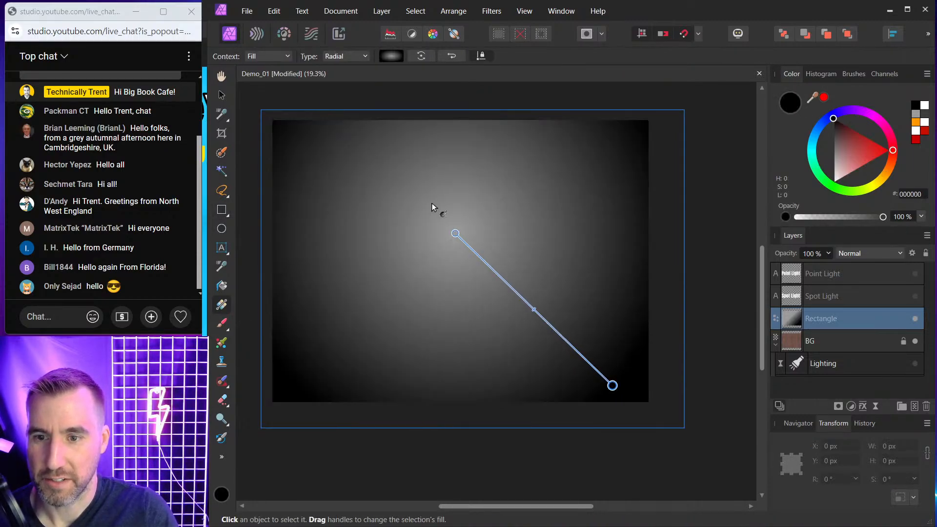
drag(455, 233, 463, 242)
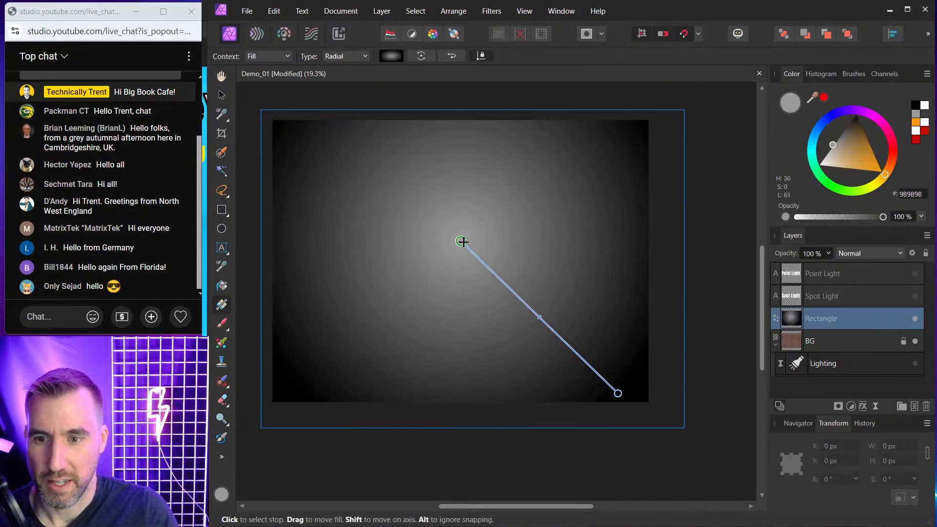
Step: Set the rectangle's blend mode to Soft Light and nudge its gradient slightly toward the lower right of the canvas
click(853, 253)
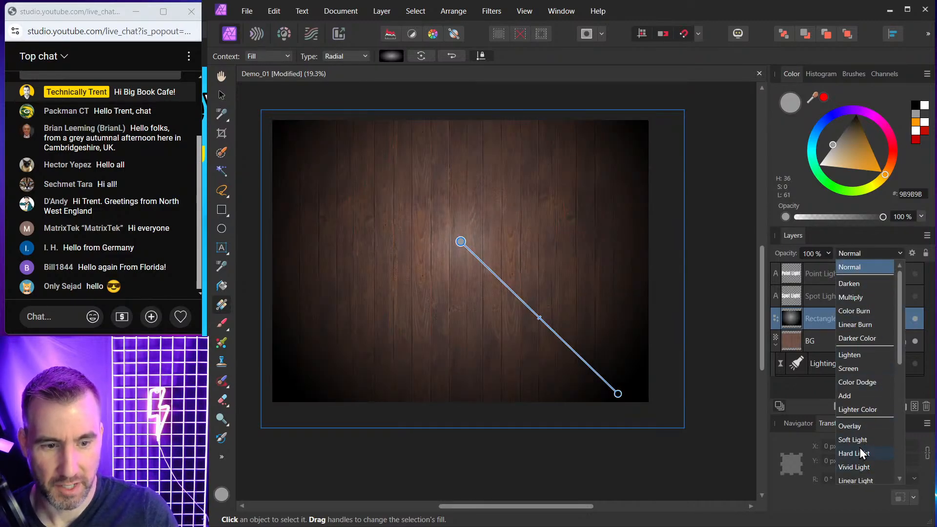
click(860, 442)
drag(459, 241, 473, 251)
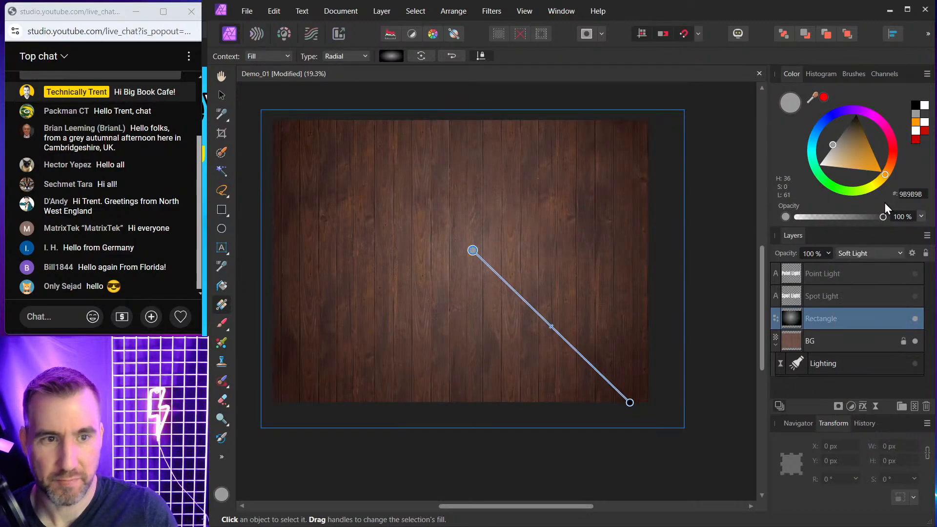
Step: Recolour the gradient's centre stop orange E89417 and then near-white FFF7EC, resizing the glow and shifting it toward the canvas's lower right
click(874, 166)
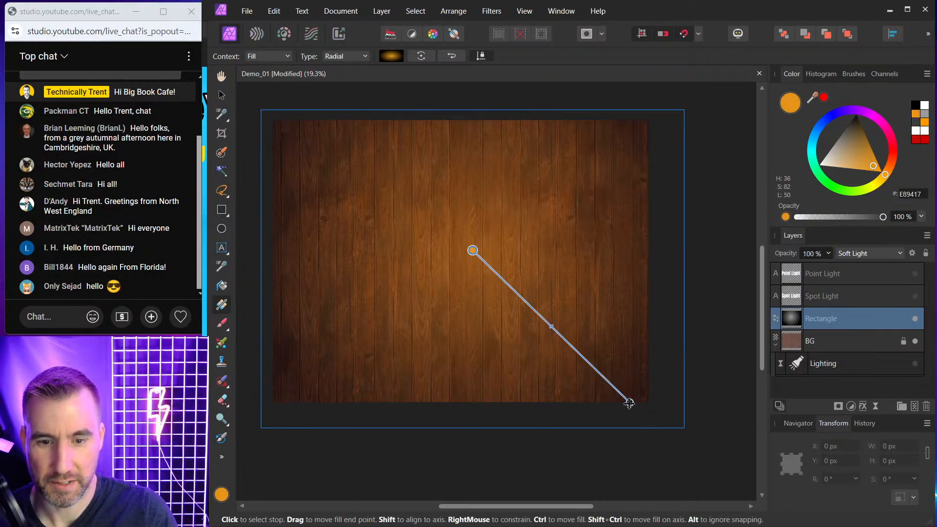
drag(631, 401, 533, 311)
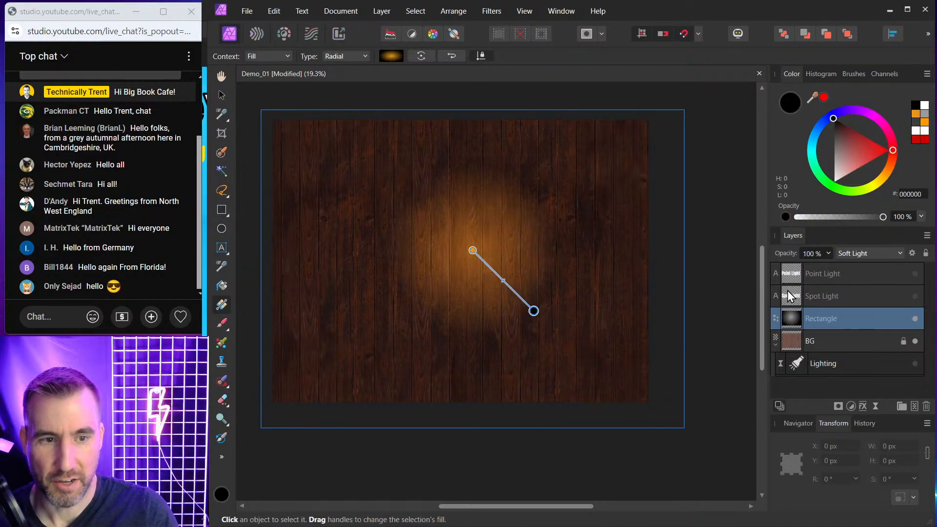
click(473, 251)
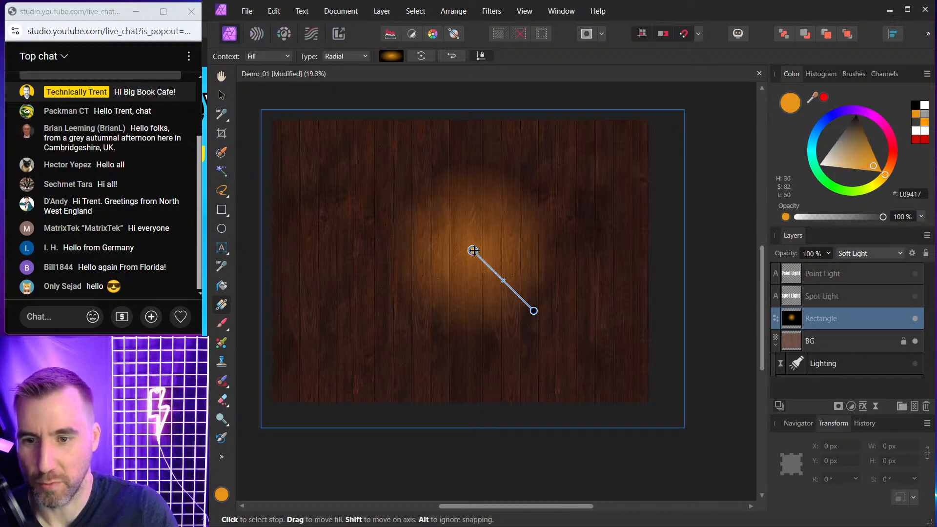
drag(828, 161, 824, 167)
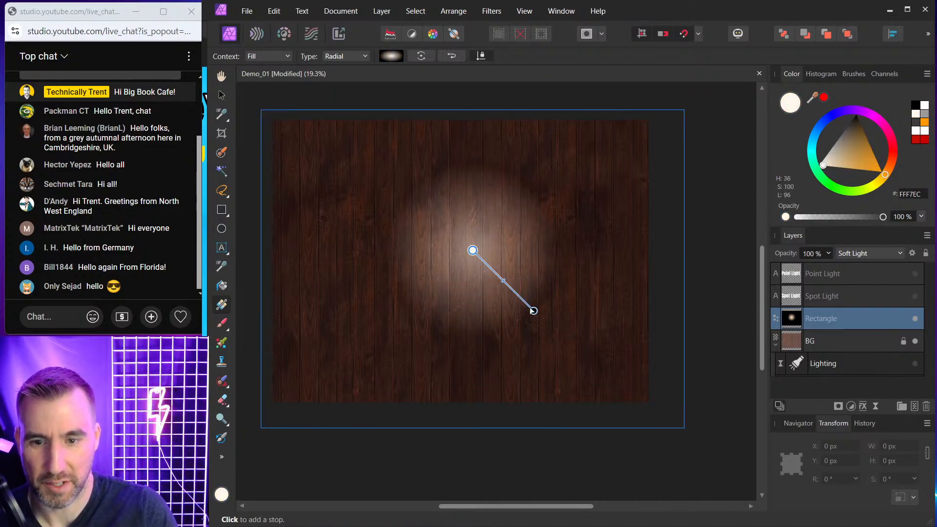
drag(530, 309, 675, 338)
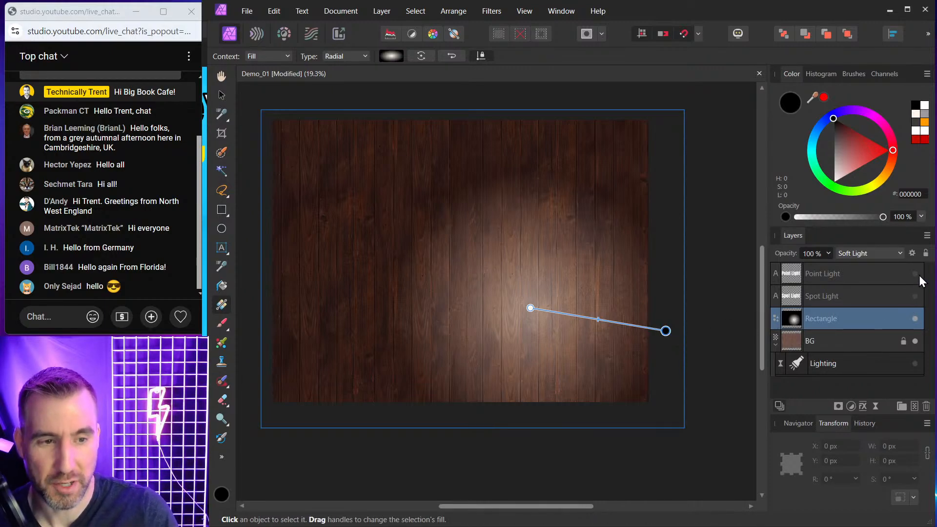
Step: Delete the gradient-filled rectangle layer
click(926, 407)
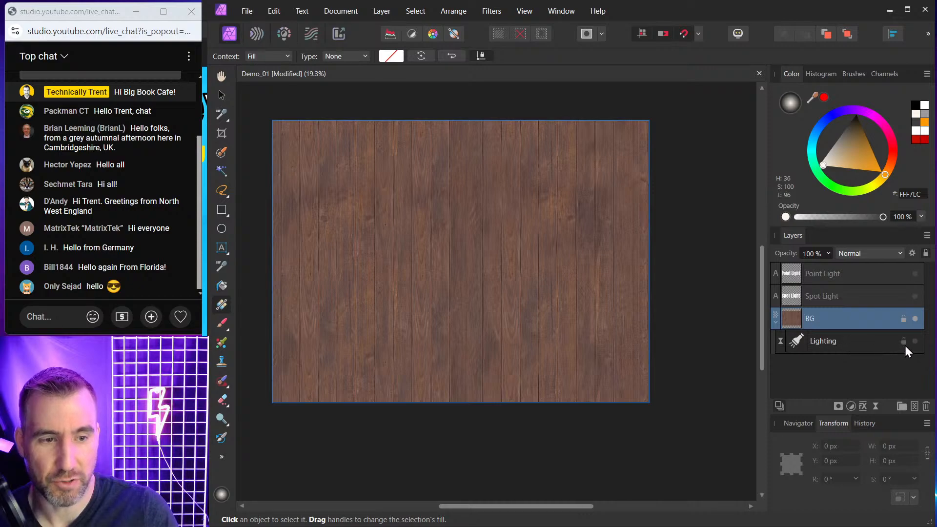
Step: Make the Lighting filter layer visible and open its live lighting settings
click(916, 341)
double_click(796, 344)
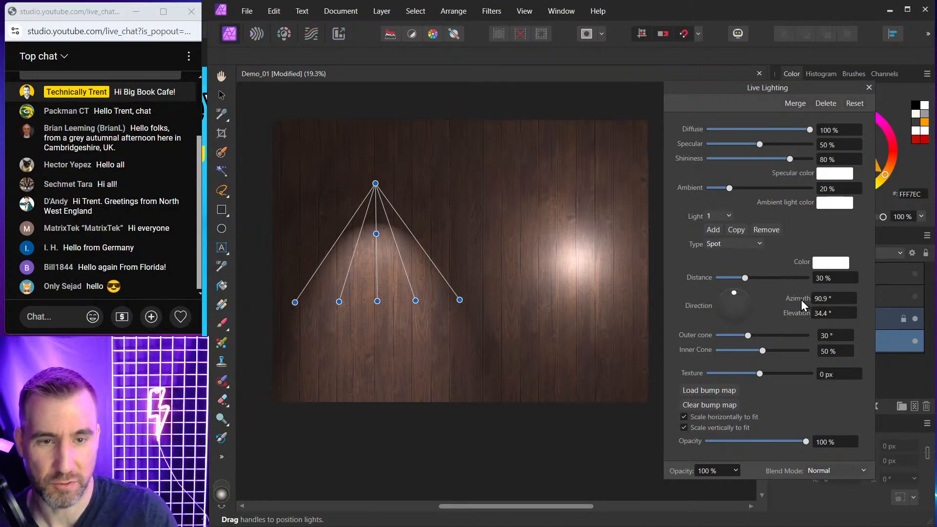
Step: Review the light types offered for light 1 and compare the settings of light 2
click(732, 244)
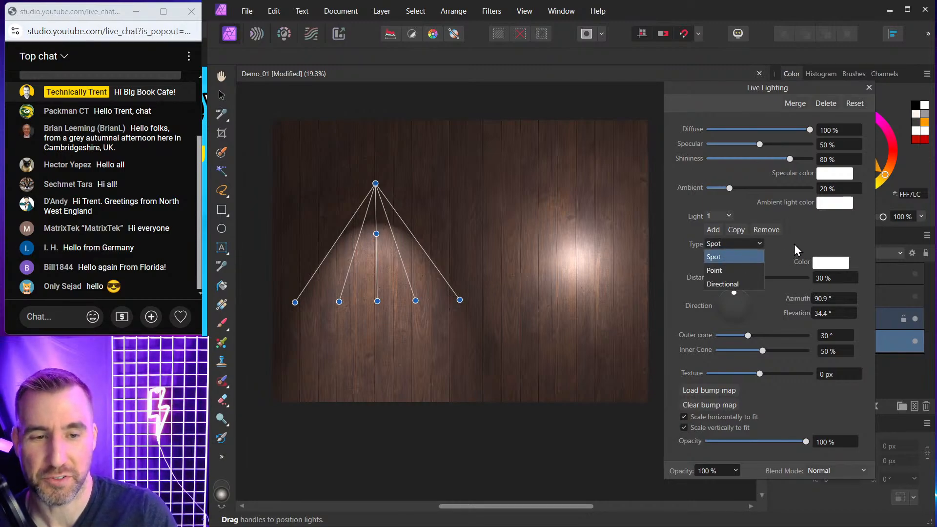
click(732, 257)
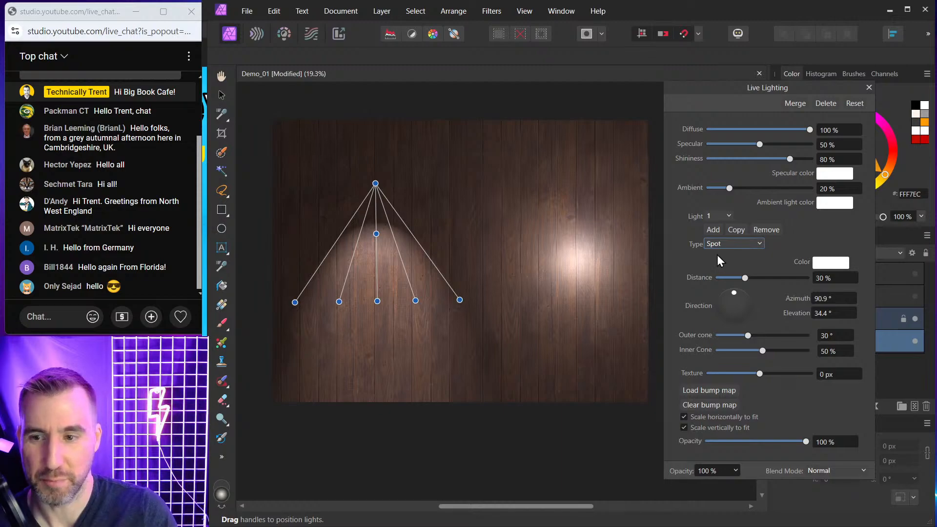
click(715, 244)
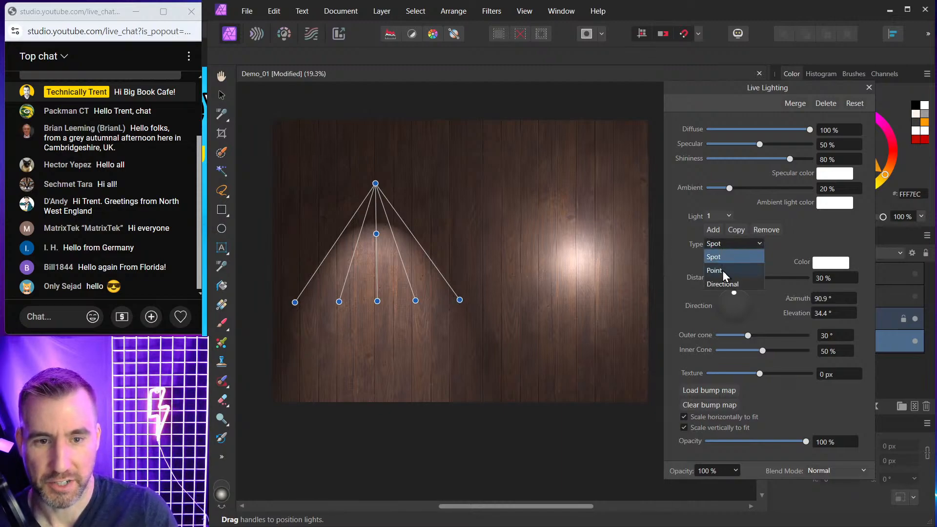
click(789, 237)
click(718, 216)
click(713, 243)
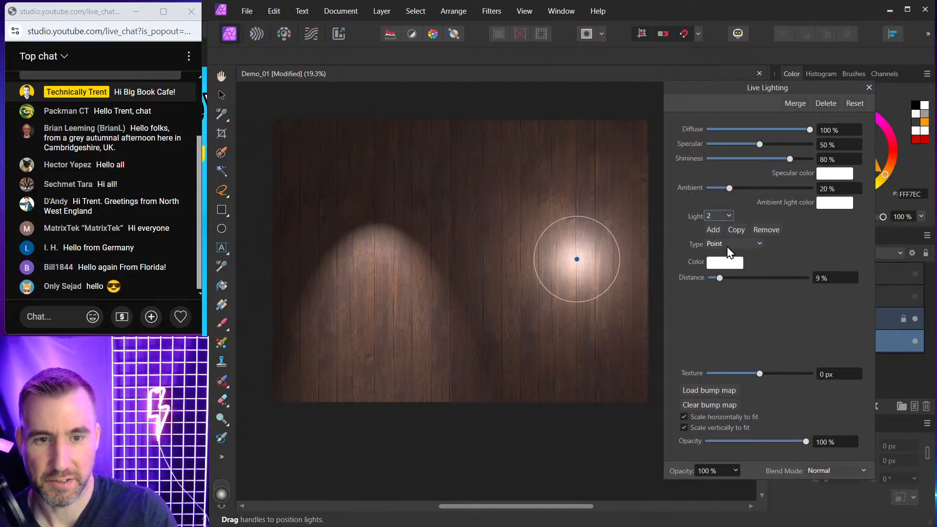
drag(592, 243, 596, 221)
Step: Select light 1 for editing and show the Point Light and Spot Light text layers
click(717, 217)
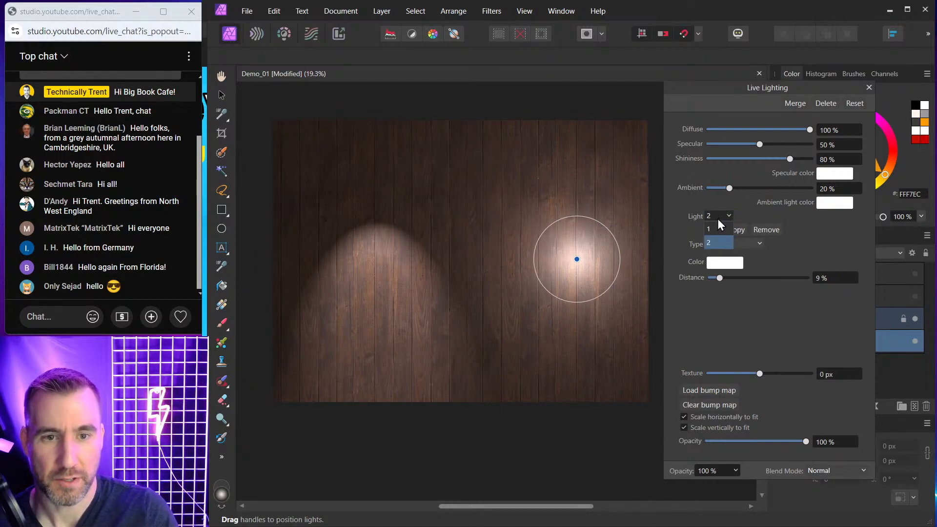
click(714, 226)
click(916, 274)
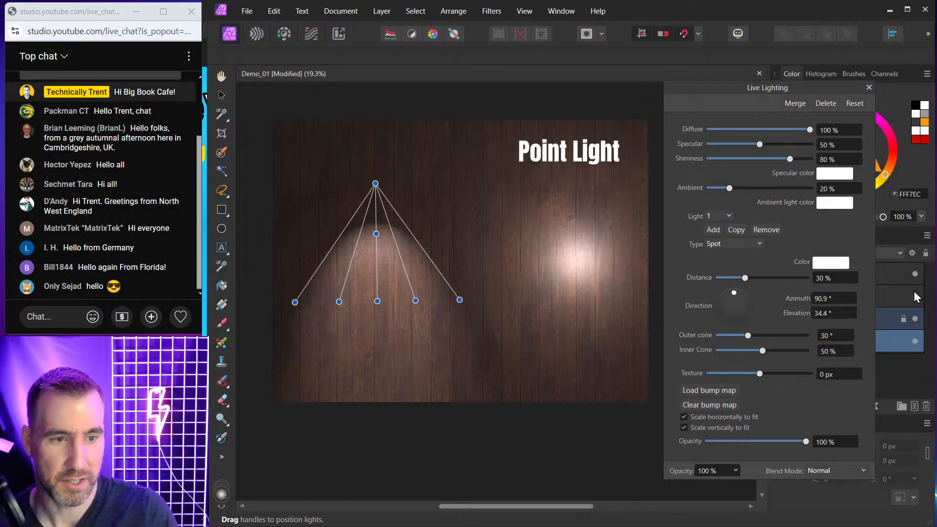
click(916, 296)
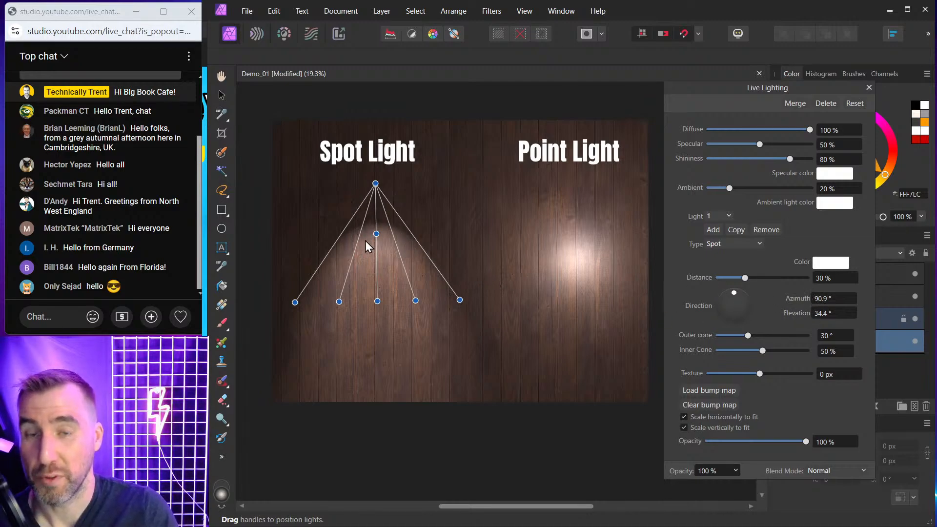
Step: Nudge light 1's source slightly and narrow its inner cone to 22% and outer cone to 7.7°
mouse_move(375, 232)
mouse_down()
mouse_move(376, 211)
mouse_move(375, 274)
mouse_move(378, 238)
mouse_up()
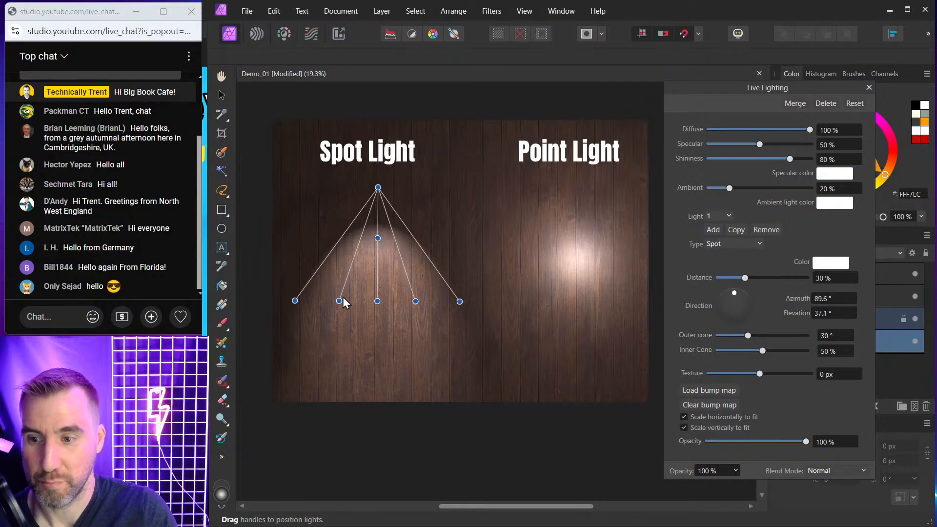
drag(339, 300, 361, 302)
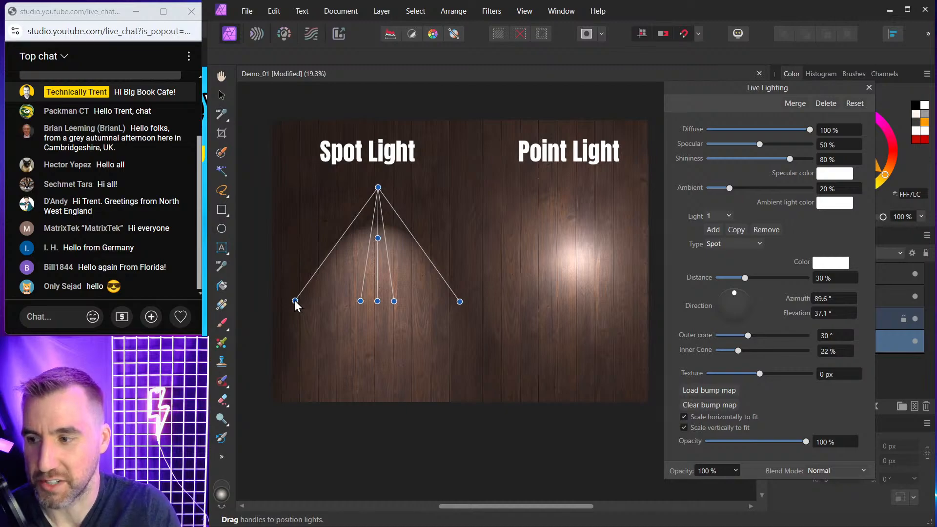
drag(295, 300, 358, 303)
Step: Adjust light 1's outer cone to 10° and its inner cone to 41%
scroll(389, 278, up, 3)
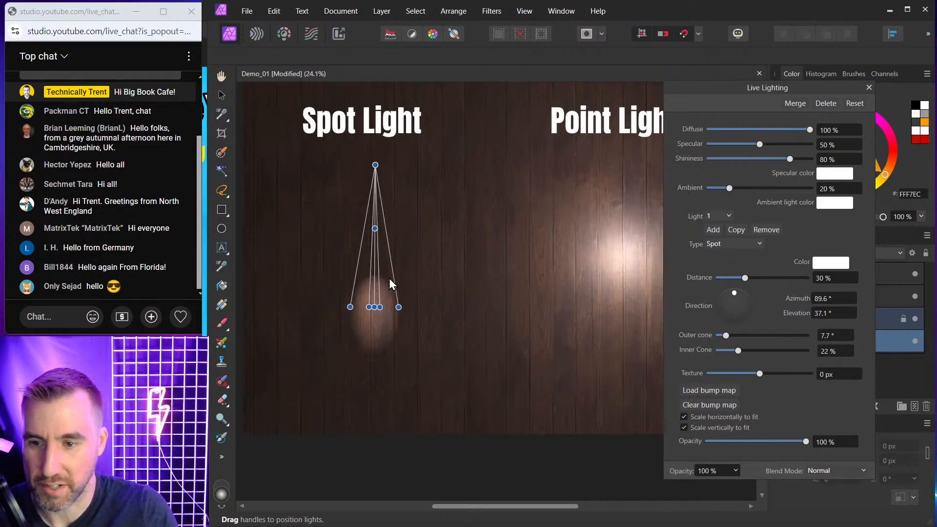
mouse_move(401, 315)
mouse_down()
mouse_move(409, 314)
mouse_move(379, 317)
mouse_move(390, 319)
mouse_up()
scroll(391, 319, up, 3)
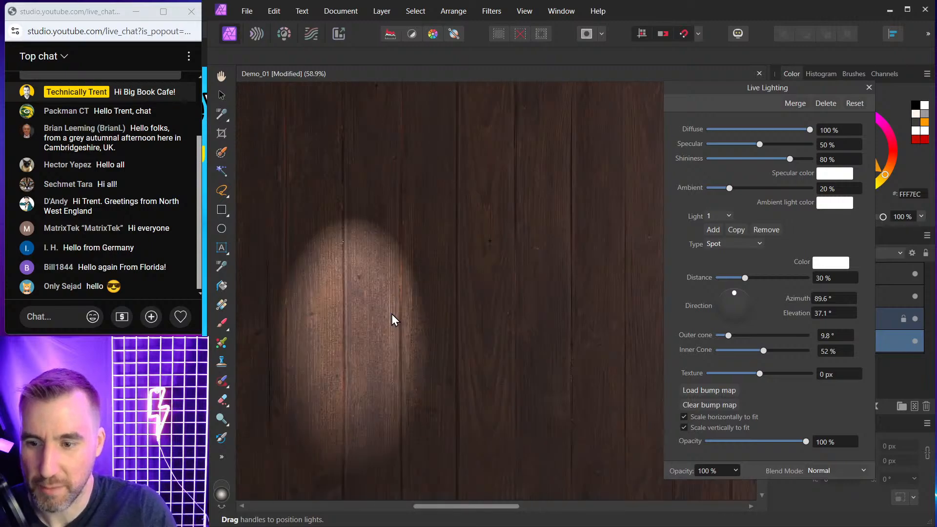
drag(389, 316, 427, 328)
Step: Try wider cones on light 1, ending with an outer cone of 18.3° and an inner cone of 65%
scroll(448, 238, down, 2)
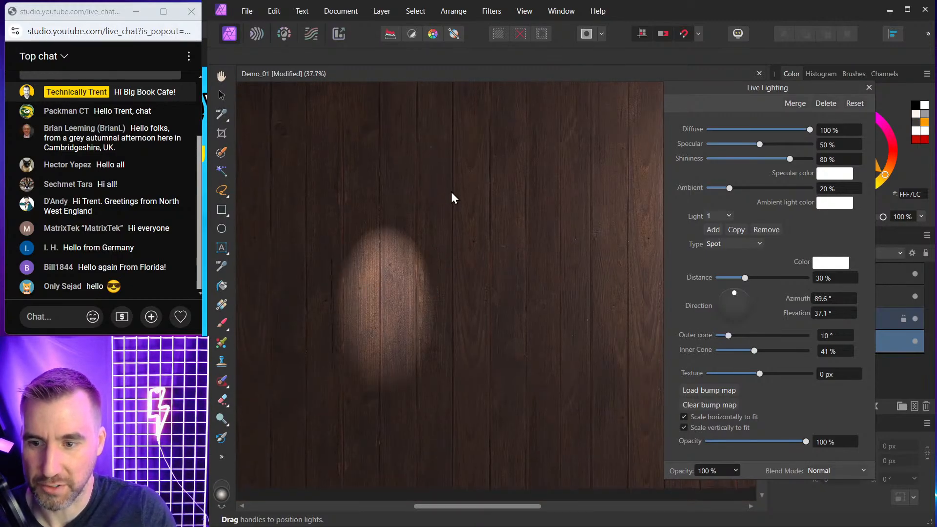
drag(451, 192, 449, 241)
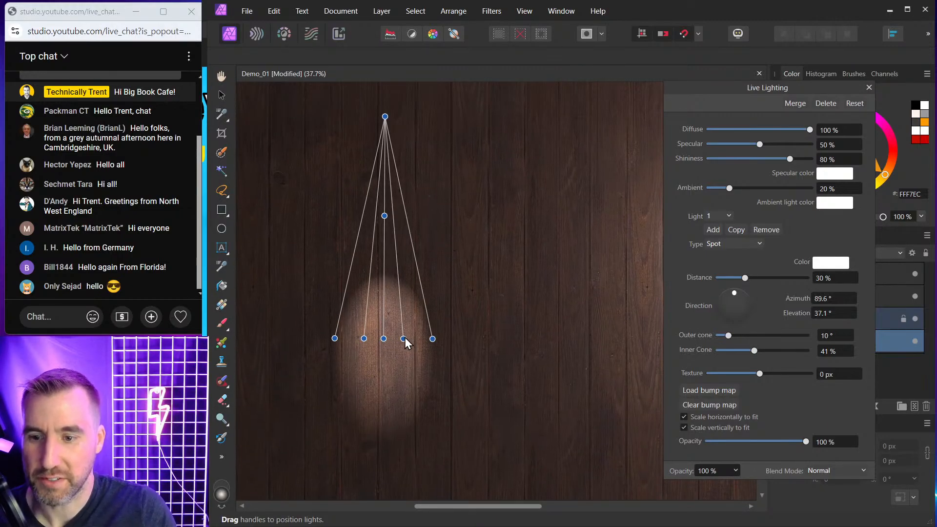
drag(403, 339, 441, 340)
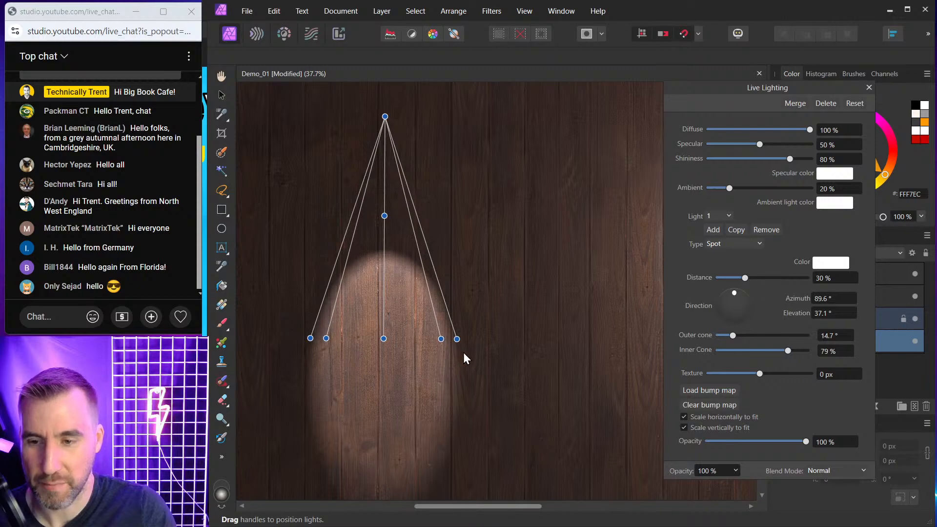
scroll(467, 352, down, 2)
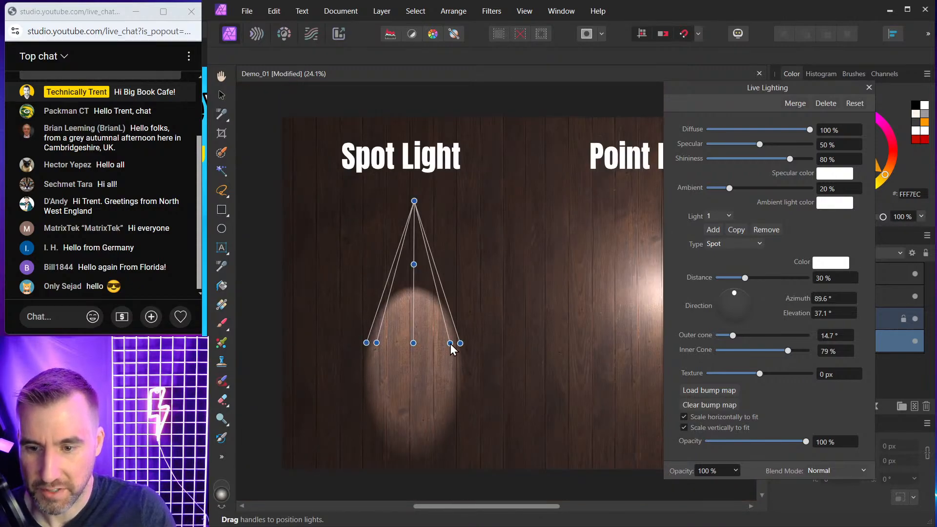
drag(452, 348, 482, 333)
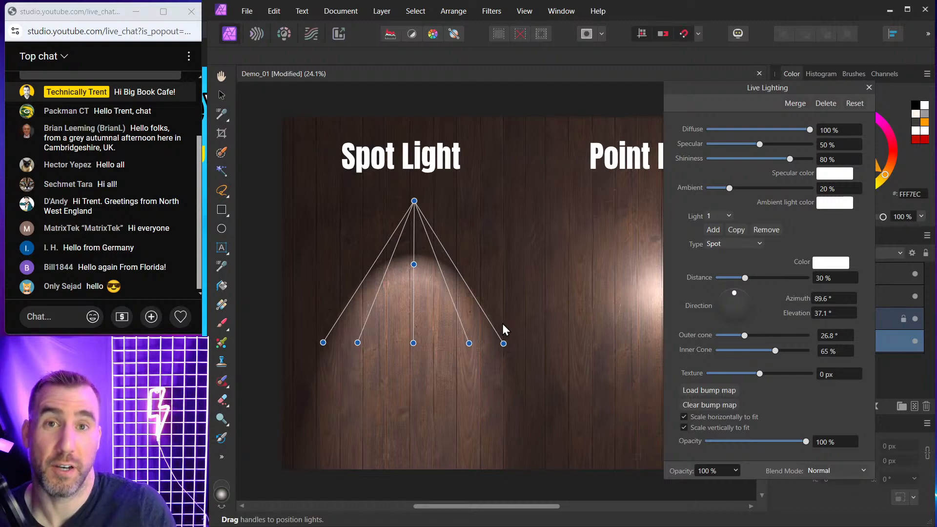
drag(504, 343, 472, 344)
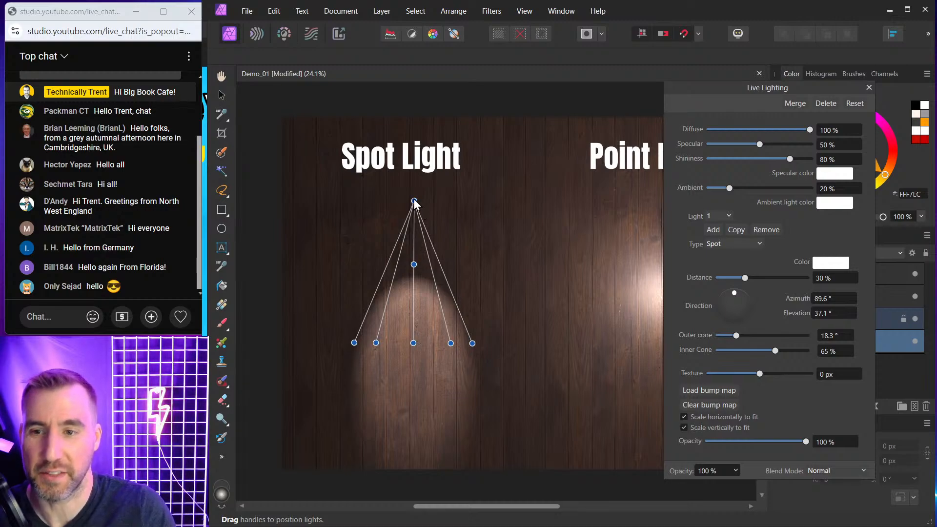
Step: Reposition light 1's source to a distance of 43%, azimuth of 91.7° and elevation of 53.5°
drag(416, 203, 418, 204)
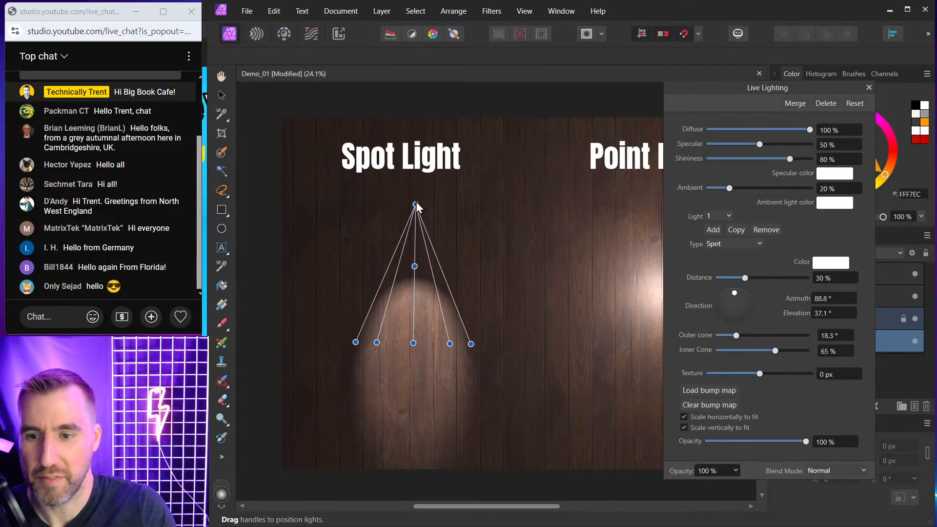
drag(418, 265, 423, 295)
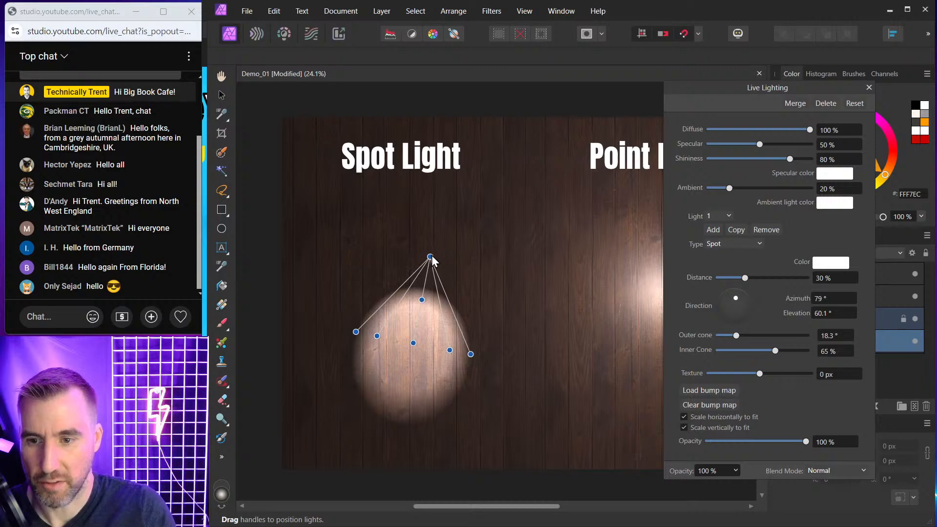
drag(430, 257, 426, 183)
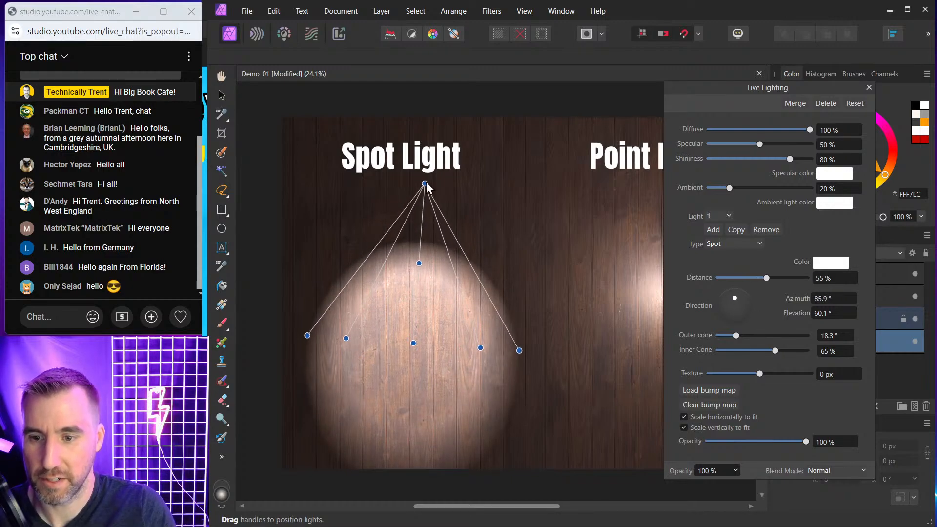
drag(418, 263, 420, 282)
drag(426, 204, 408, 194)
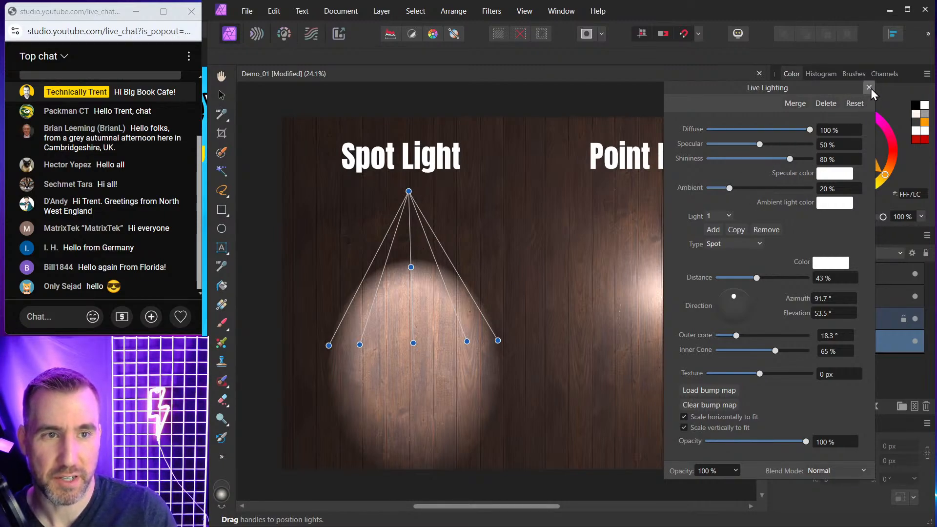
Step: Switch light 1's type to Point and back to Spot
click(727, 242)
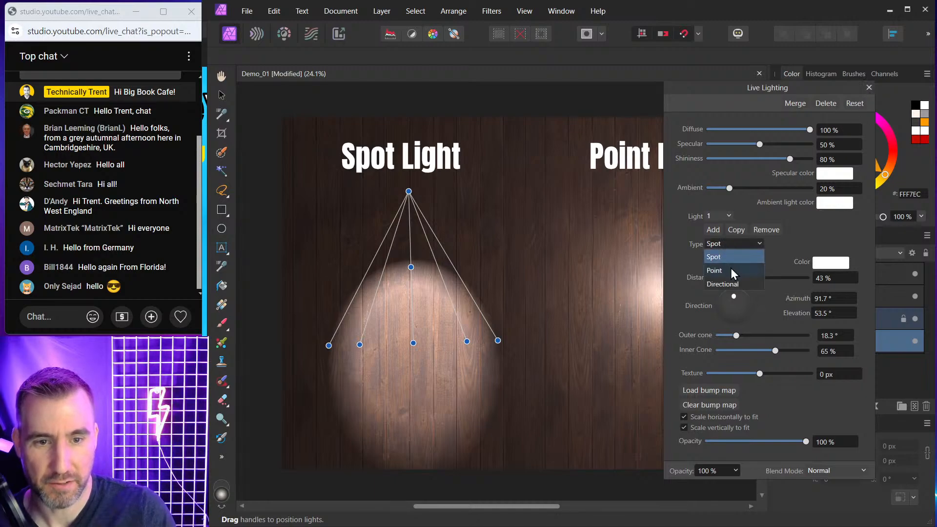
click(731, 268)
click(725, 242)
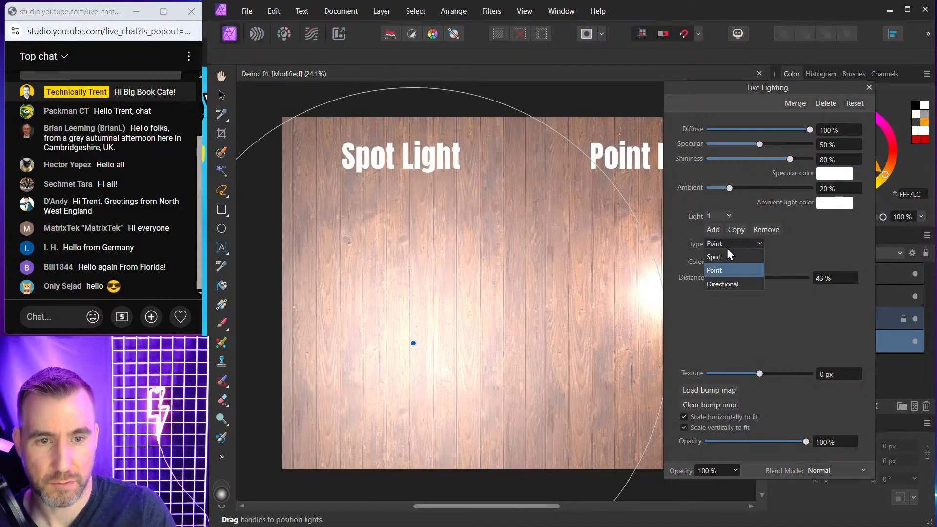
click(726, 256)
Step: Remove light 2 from the Lighting filter and hide the Point Light text layer
click(716, 230)
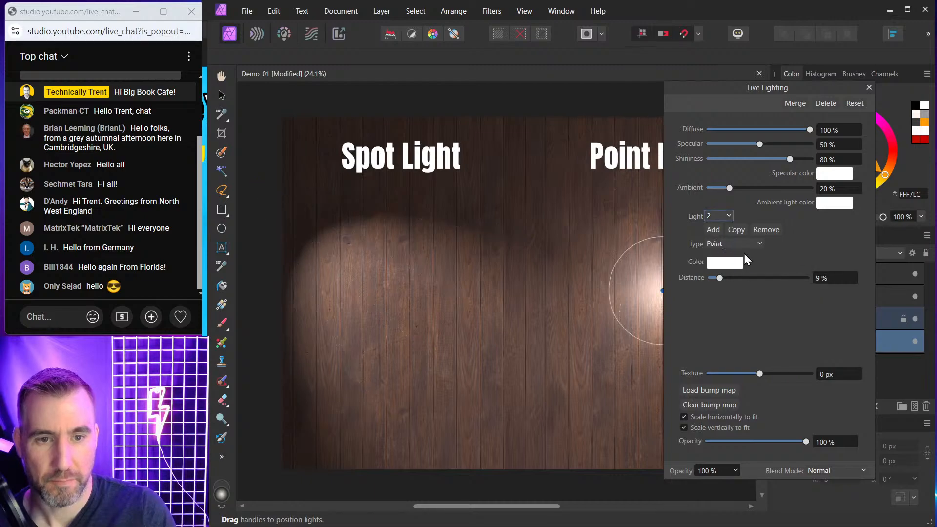
click(766, 230)
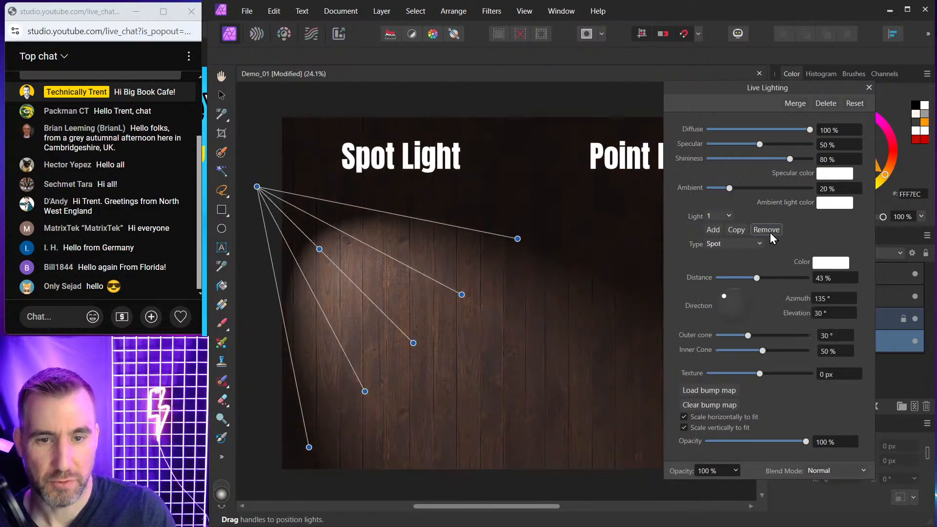
click(869, 88)
click(916, 274)
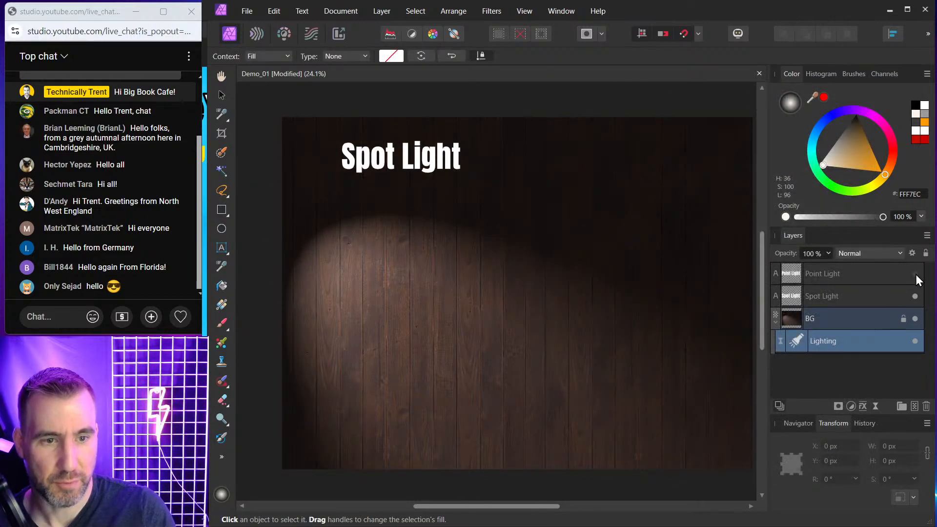
Step: Recheck the Lighting filter's settings and compare the wood background with the filter off and on
click(801, 341)
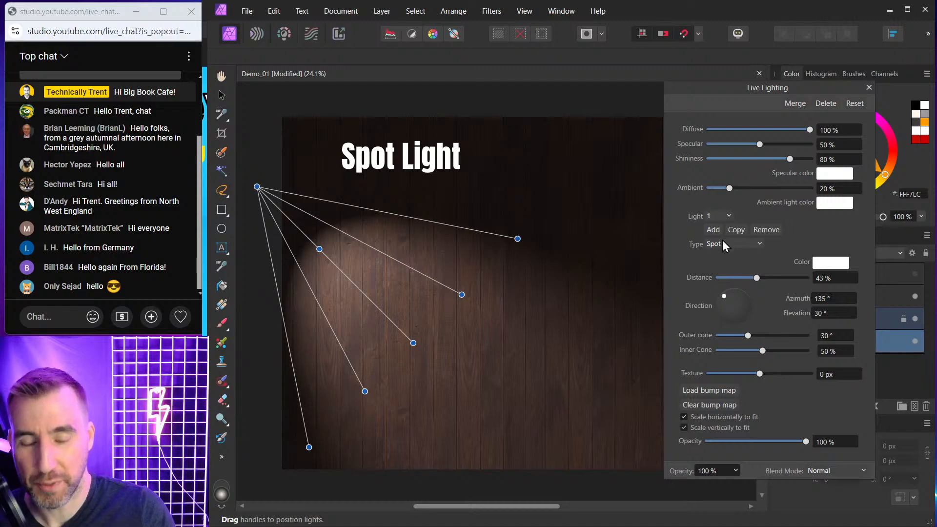
click(869, 87)
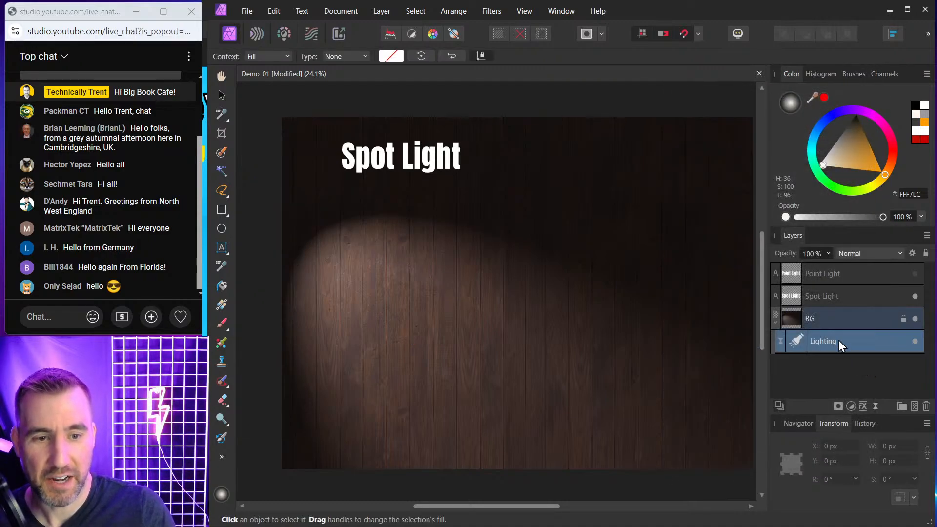
click(914, 342)
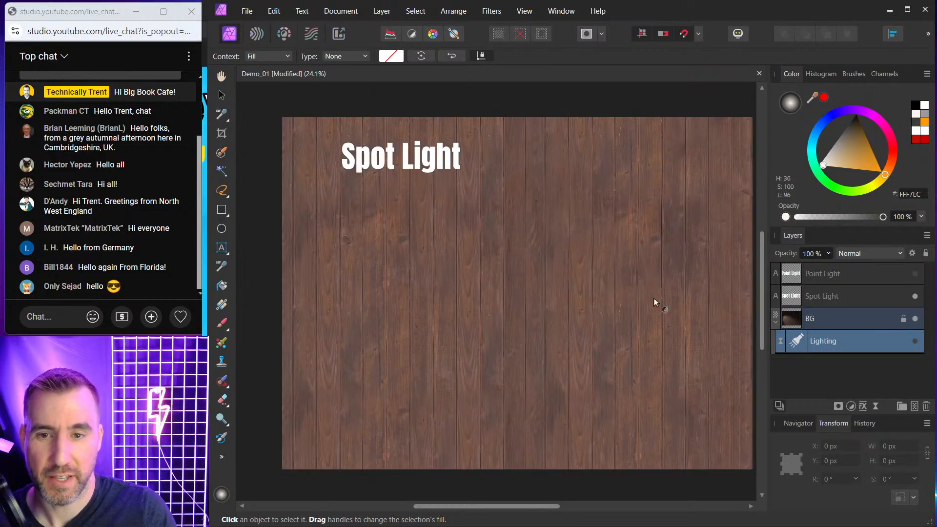
click(915, 341)
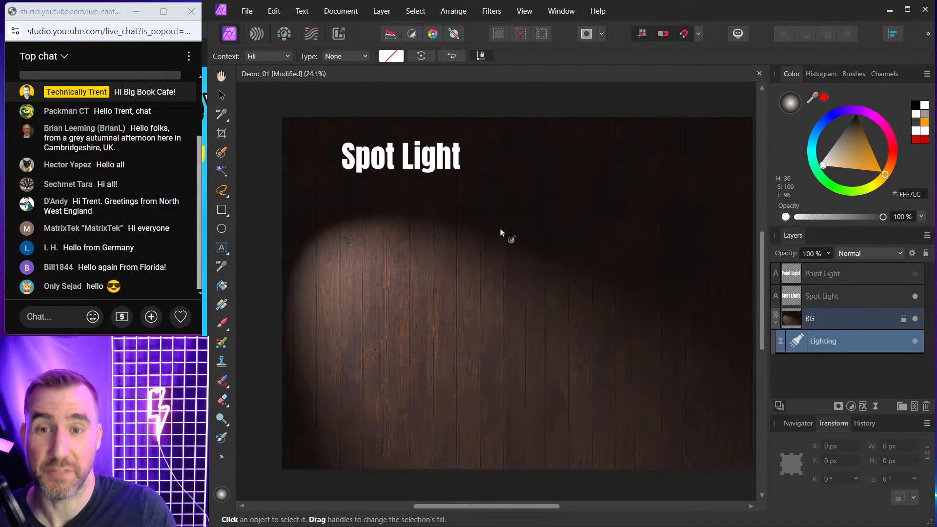
Step: Add a second live Lighting filter nested in the BG layer, with its spot light at 21% distance and 62.9° azimuth
click(875, 406)
click(860, 383)
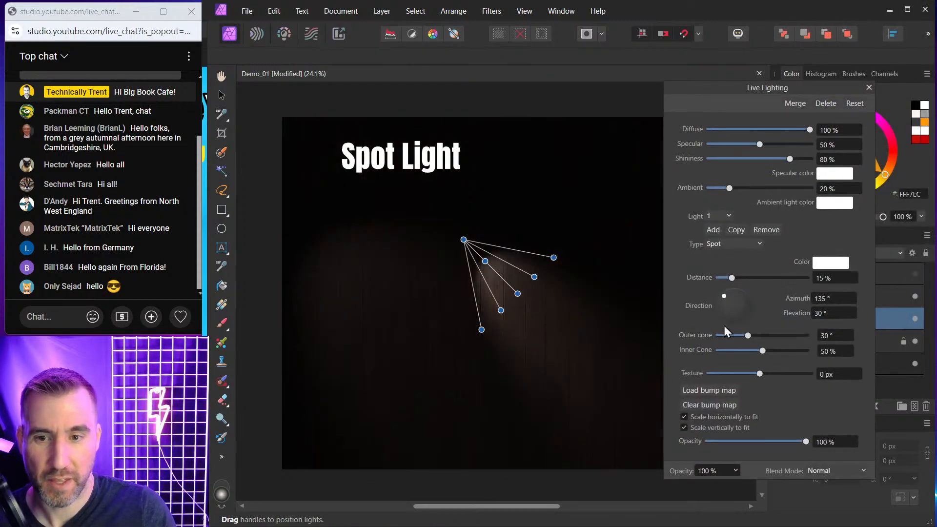
drag(460, 238, 566, 199)
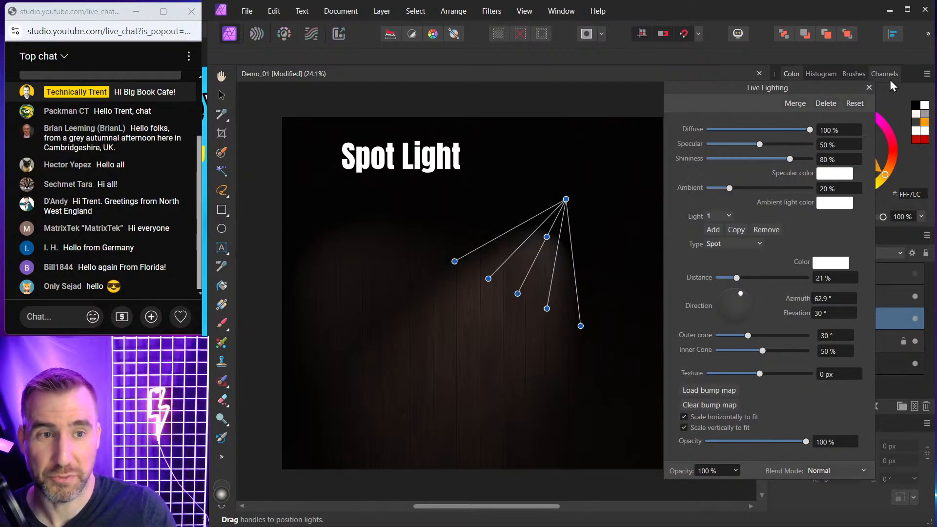
click(868, 89)
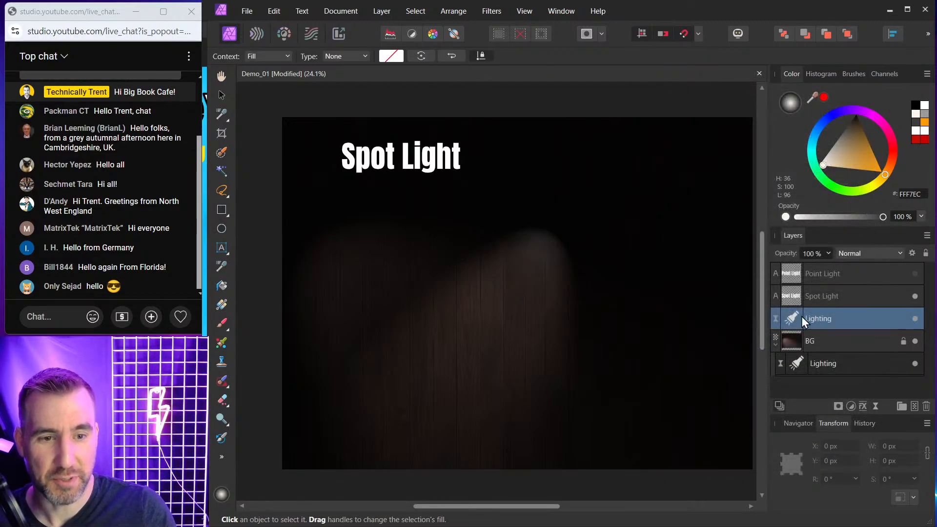
drag(802, 317, 815, 353)
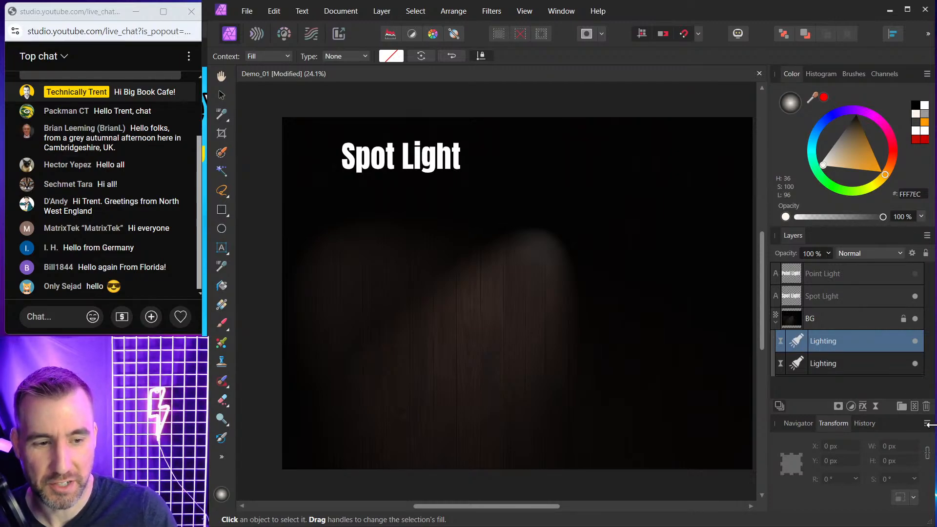
Step: Delete the selected second Lighting filter and aim the remaining filter's spot light at 34% distance and 95.5° azimuth
click(927, 408)
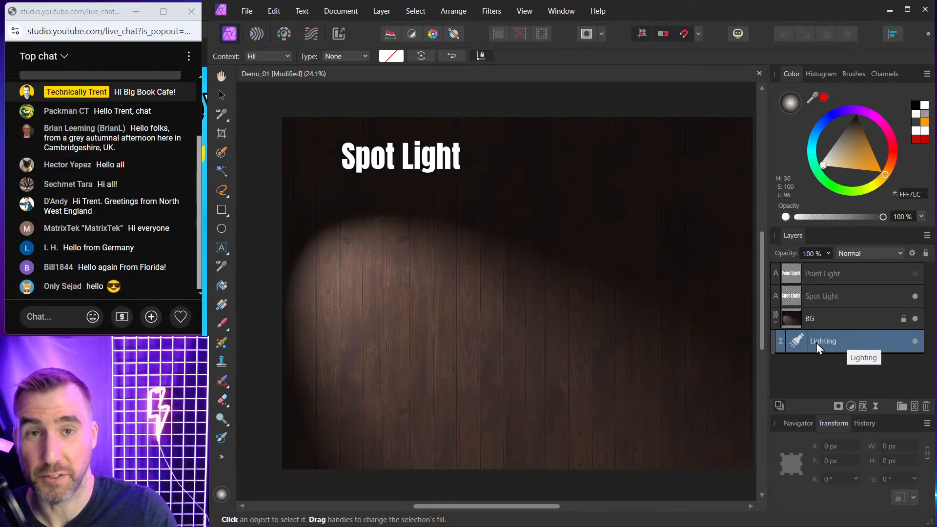
click(799, 341)
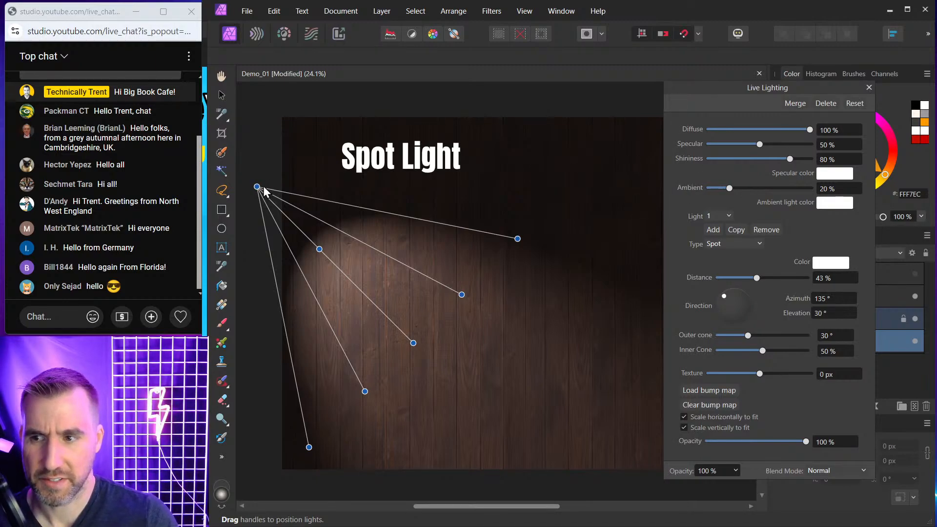
drag(257, 186, 396, 169)
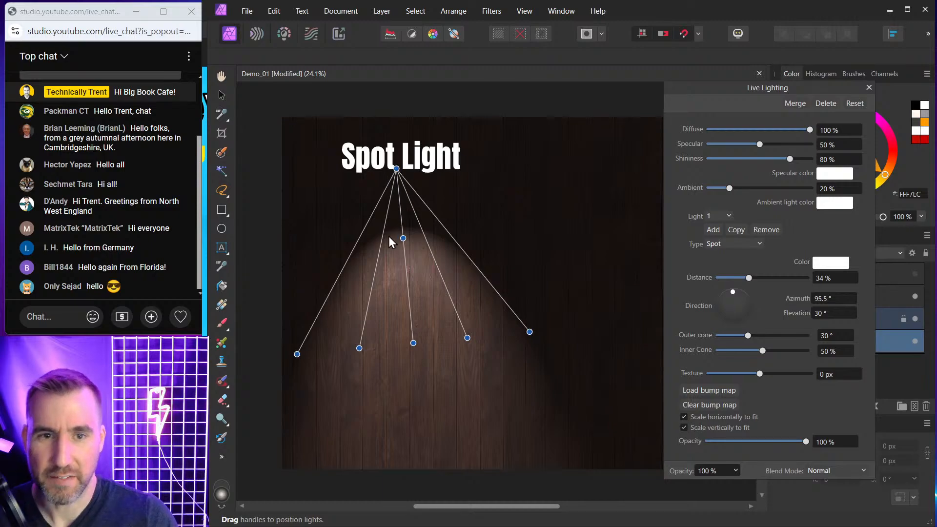
Step: Add light 2 as a Point light with 6% distance on the dark side of the wood, and show the Point Light text layer
scroll(389, 244, up, 2)
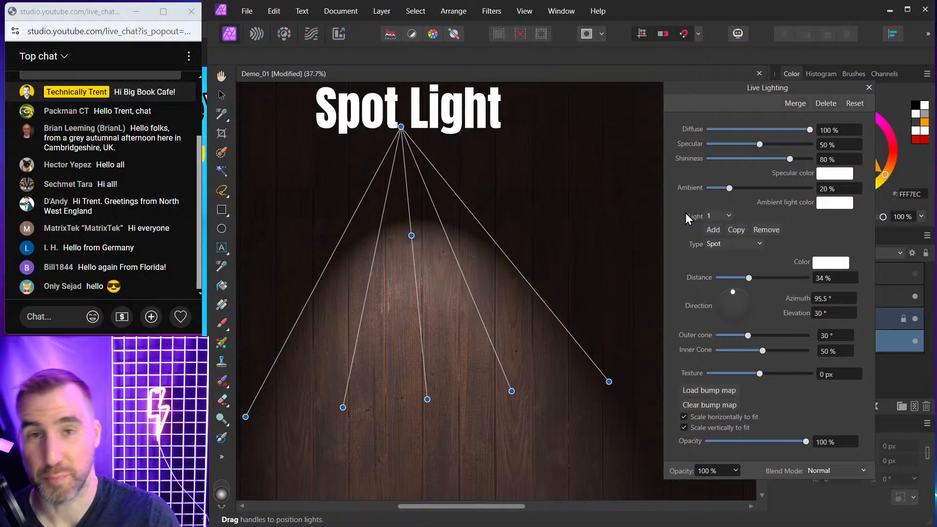
scroll(613, 210, down, 2)
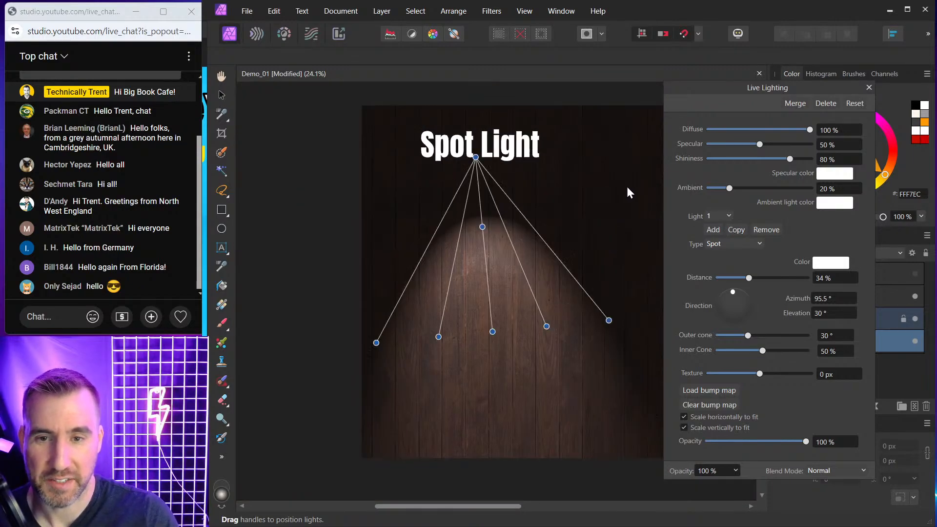
drag(652, 176, 535, 172)
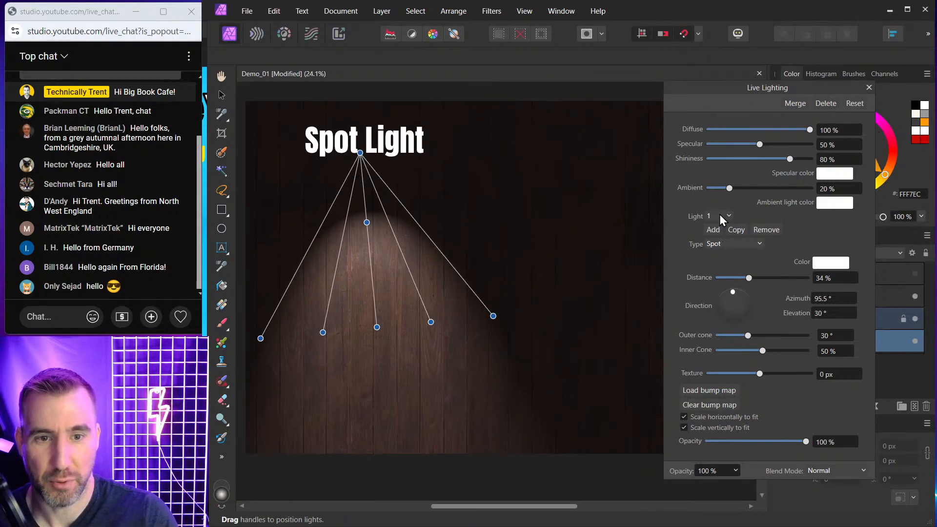
click(712, 231)
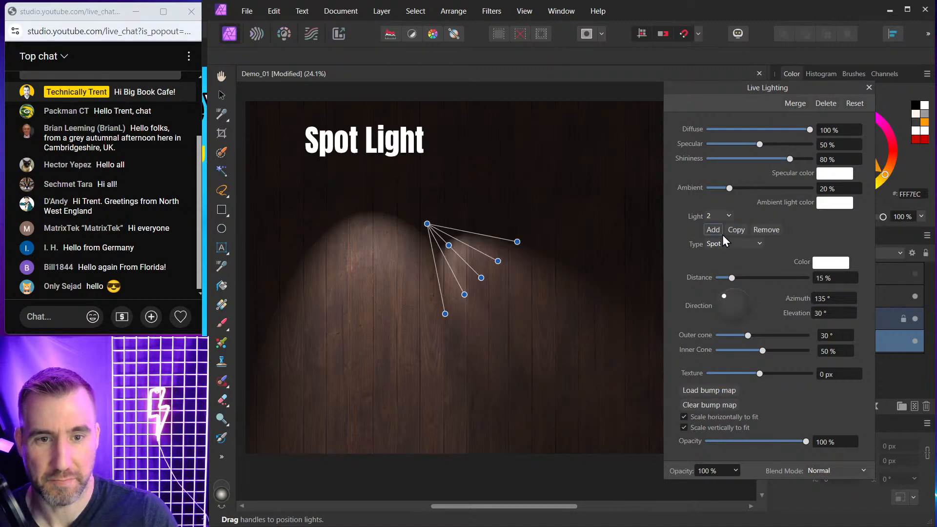
click(723, 244)
click(722, 255)
scroll(543, 226, right, 3)
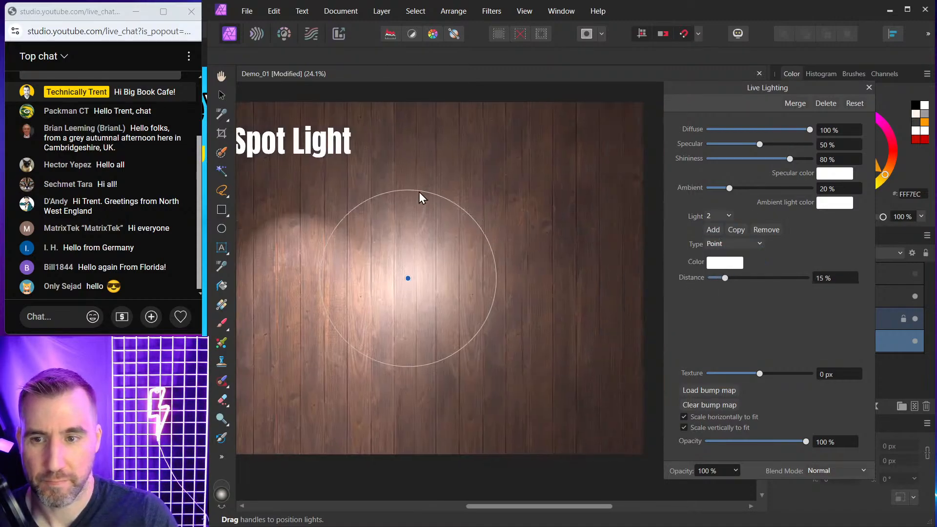
drag(419, 192, 408, 247)
drag(406, 282, 551, 256)
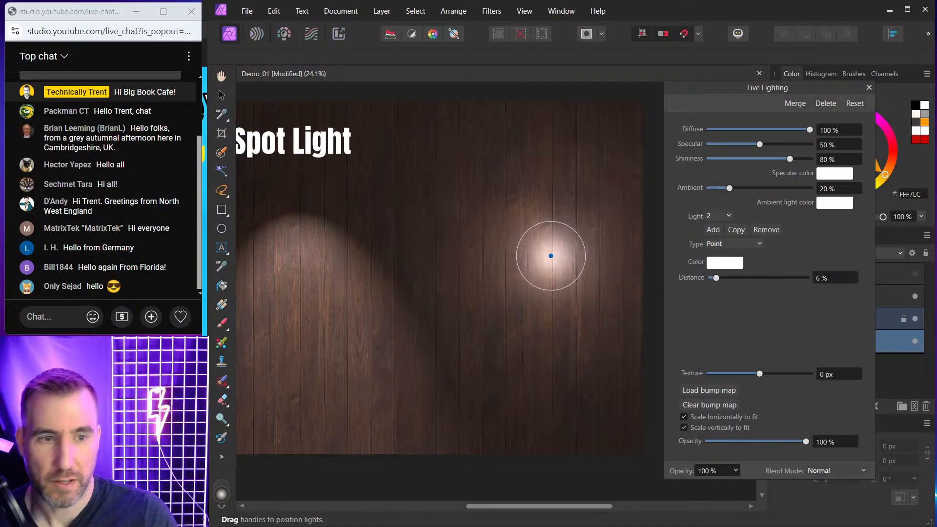
click(916, 274)
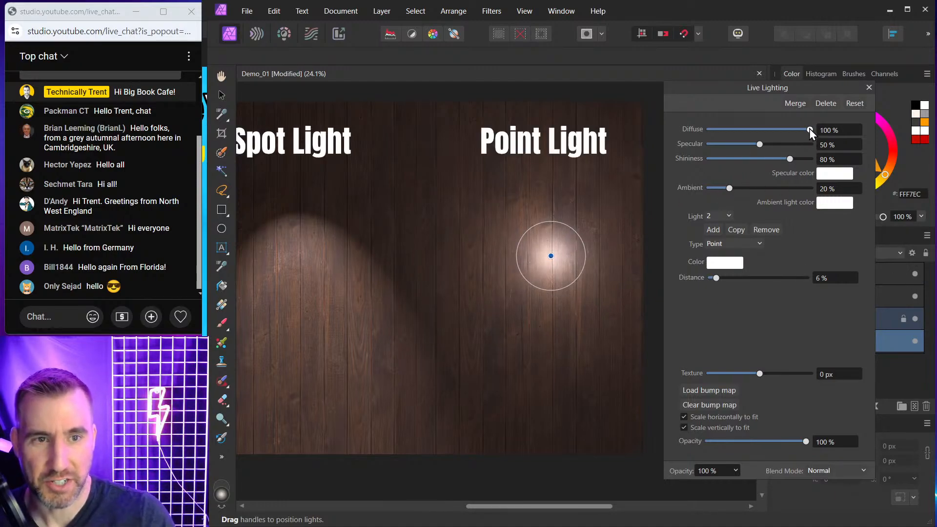
Step: Lower the Lighting filter's diffuse to 78% and check which lights it contains
drag(810, 127, 784, 135)
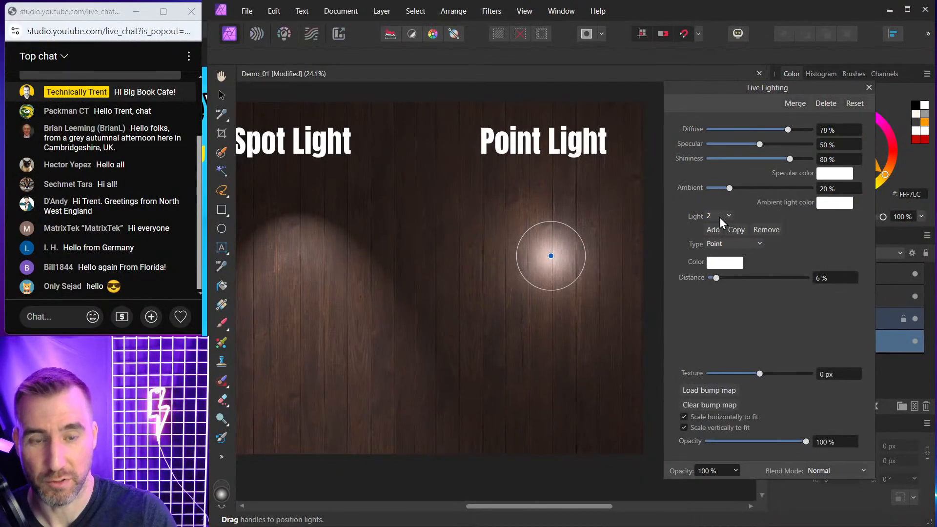
click(725, 216)
click(745, 215)
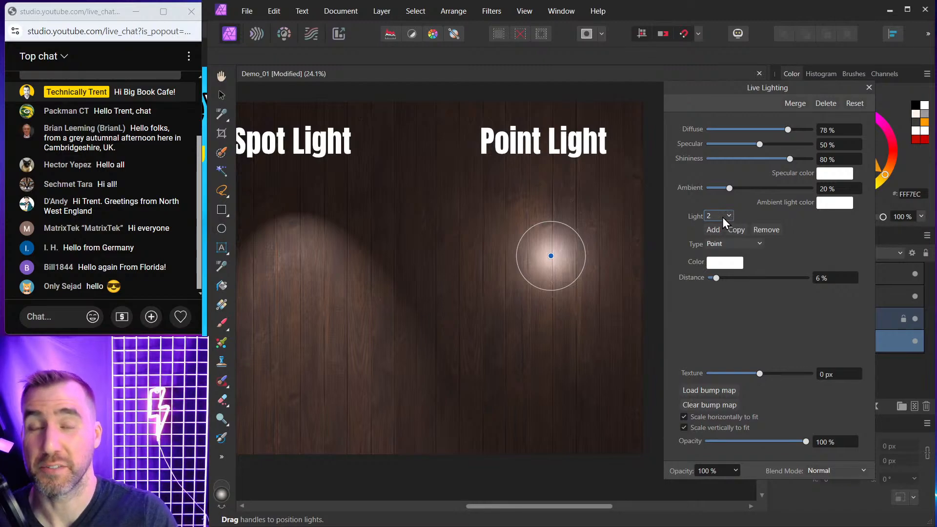
Step: Change the ambient light color to red and raise the ambient level to 100%
click(831, 205)
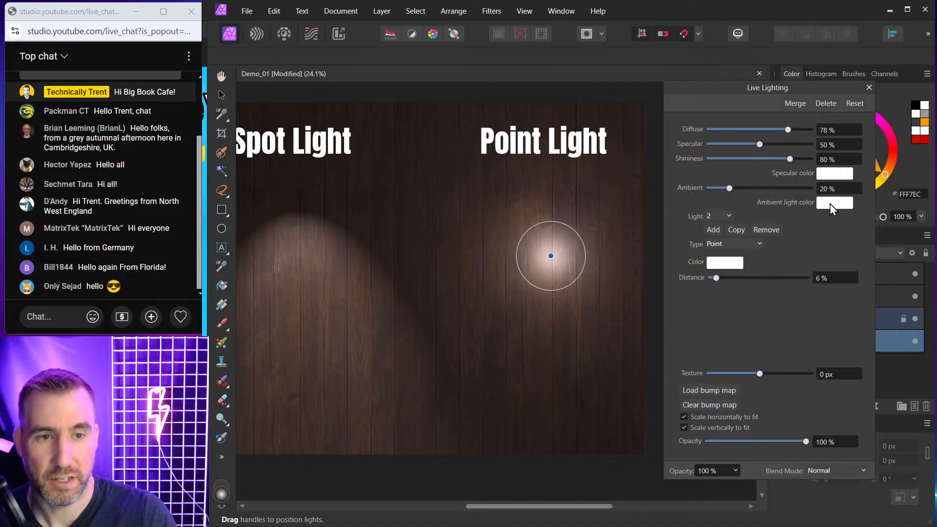
drag(859, 253, 870, 284)
scroll(518, 219, down, 1)
click(734, 190)
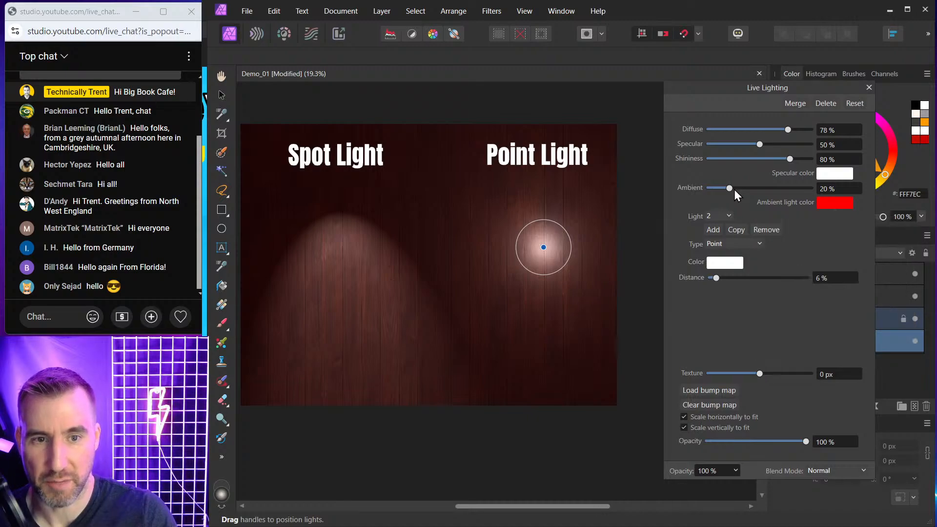
drag(732, 189, 821, 192)
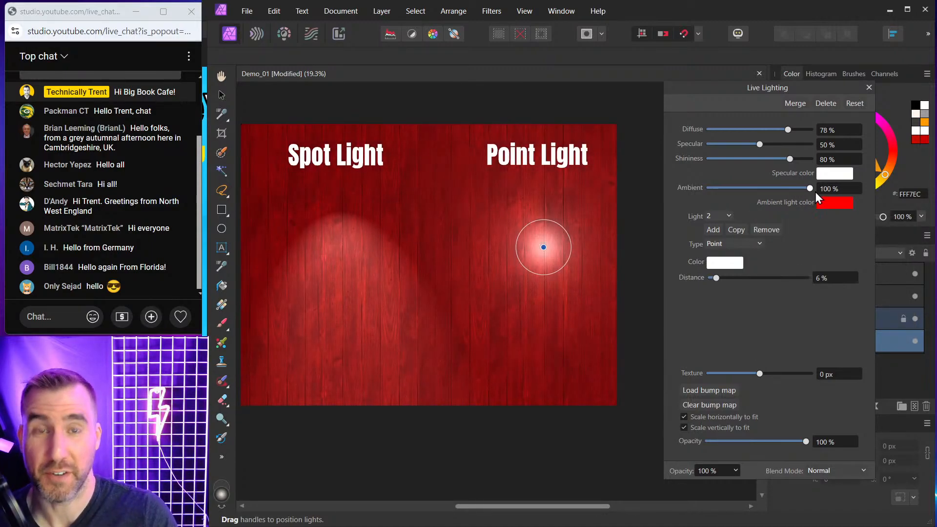
Step: Return the ambient level to 20% and the ambient light color to white
drag(778, 189, 734, 186)
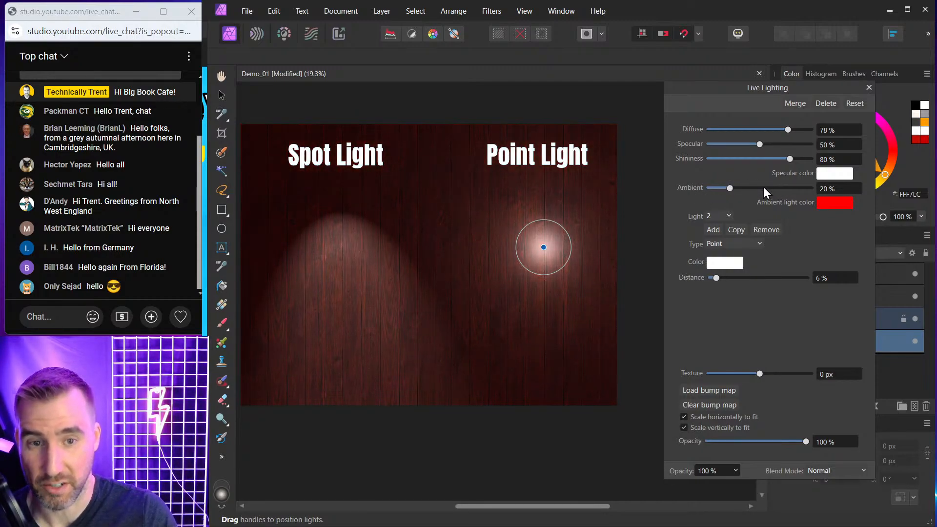
click(824, 204)
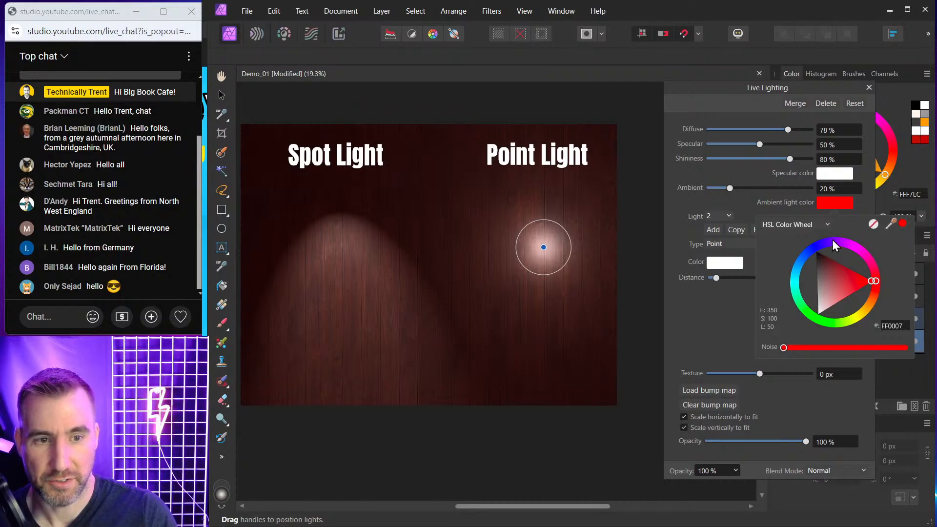
drag(832, 239, 881, 288)
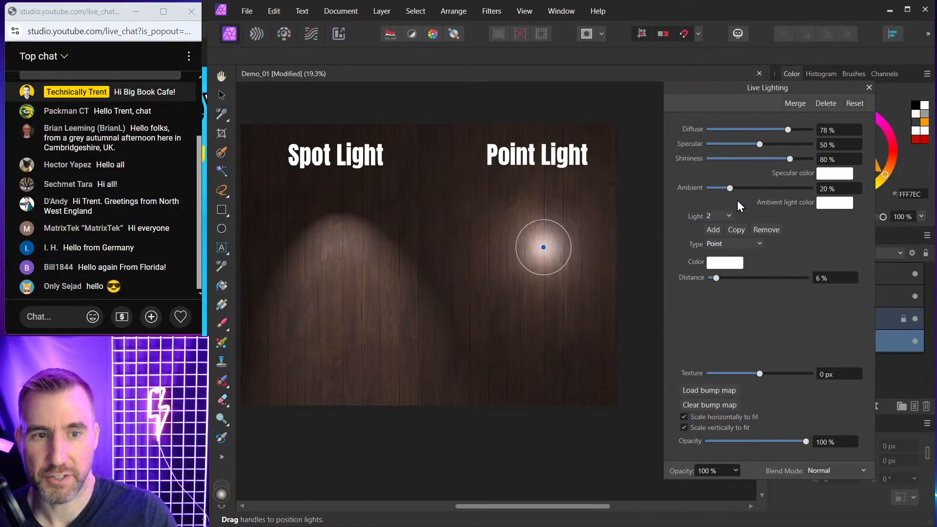
Step: Lower the ambient level to 0% and set the diffuse to 79% and the shininess to 77%
drag(729, 188, 701, 190)
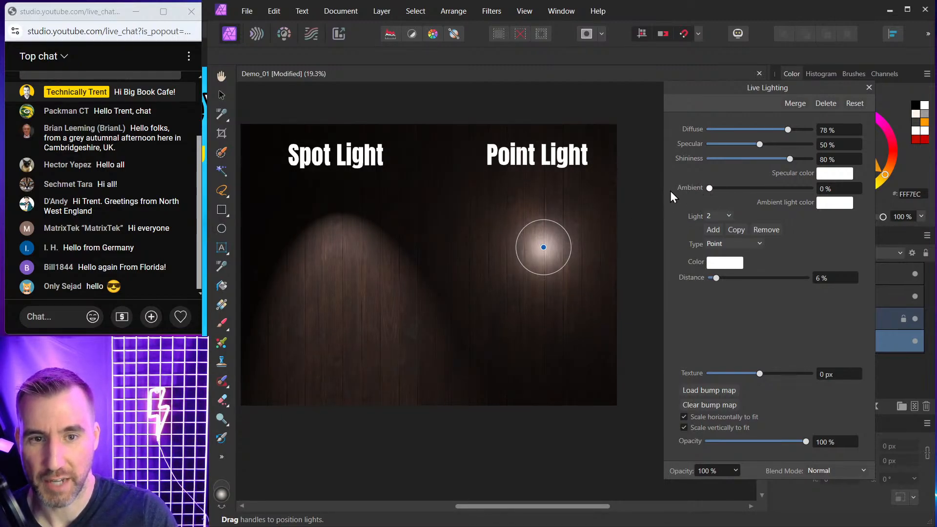
drag(715, 187, 659, 184)
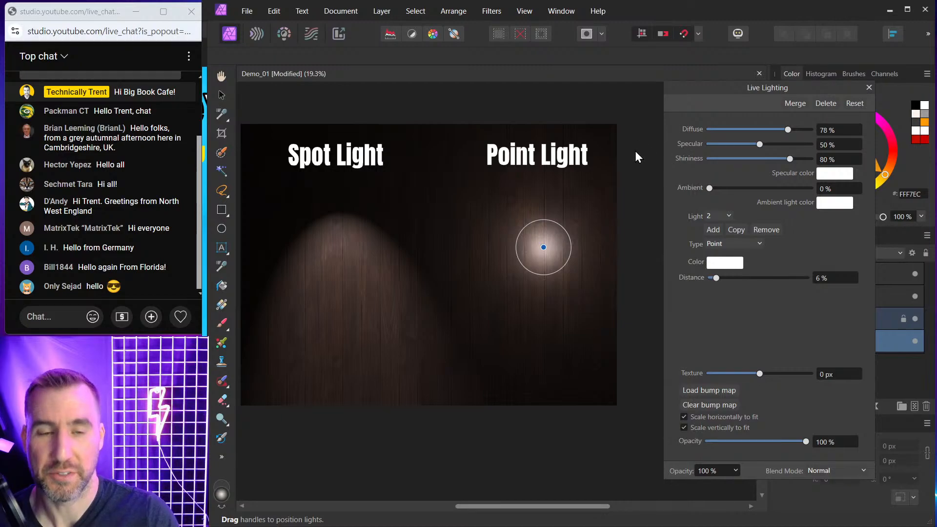
scroll(523, 220, up, 1)
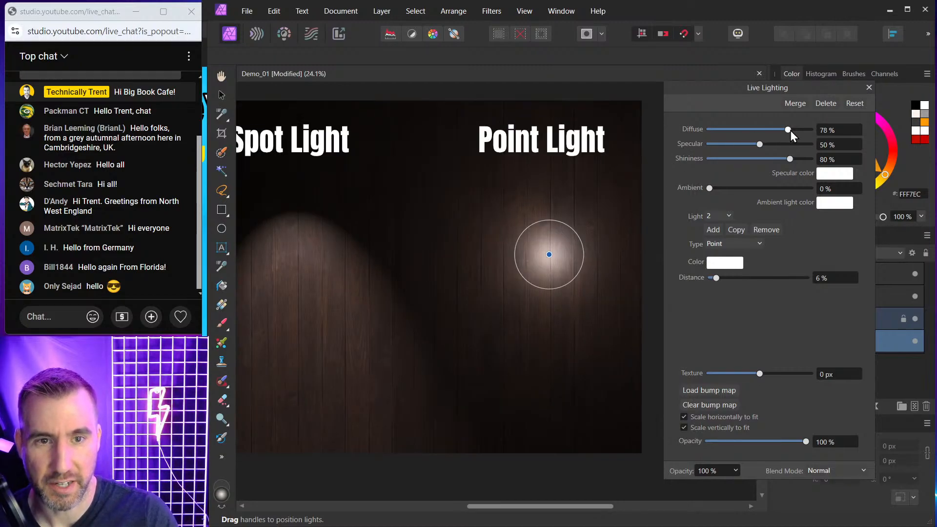
drag(790, 130, 787, 166)
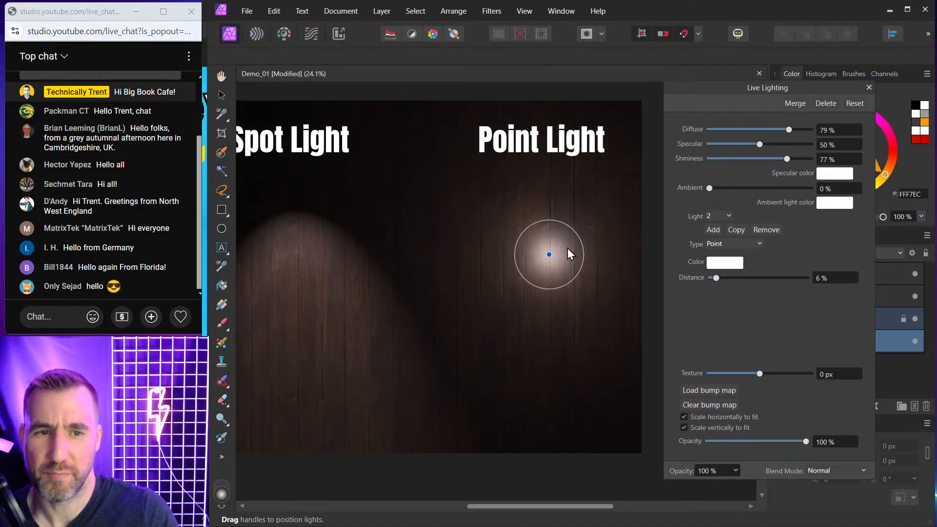
Step: Try the specular at 100%, and settle on 72% specular with 76% shininess
scroll(560, 234, up, 2)
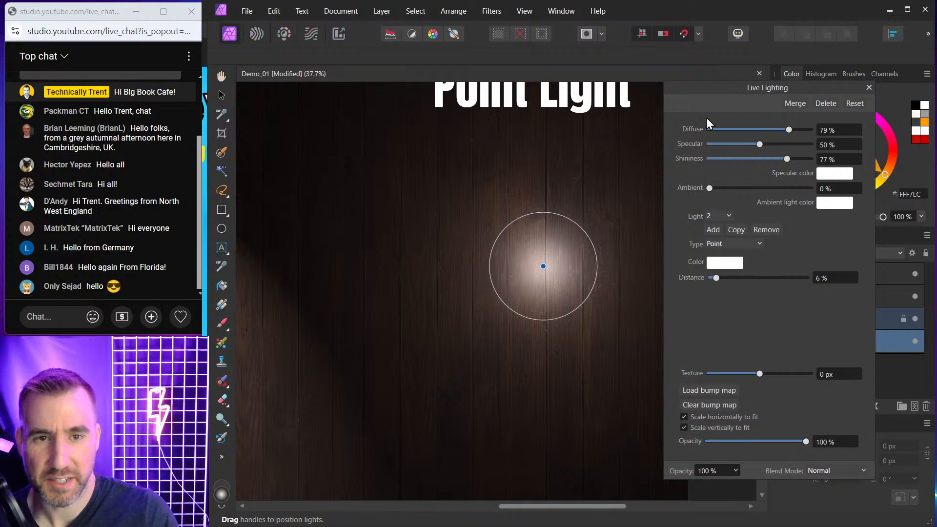
drag(757, 150, 838, 153)
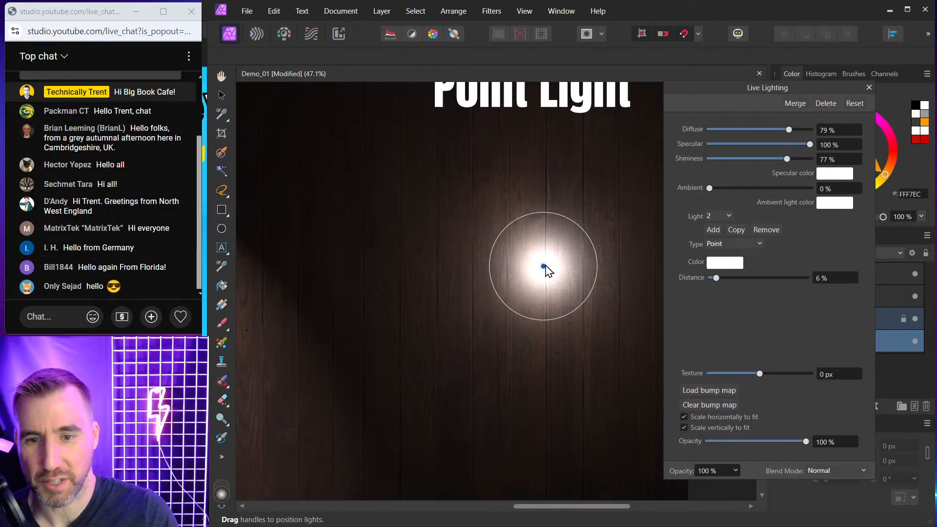
scroll(544, 268, up, 3)
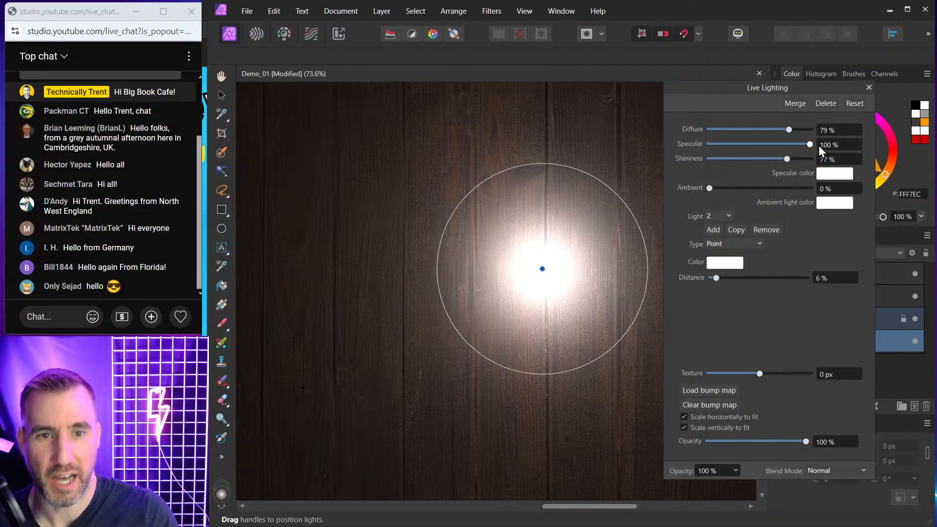
mouse_move(790, 159)
mouse_down()
mouse_move(723, 159)
mouse_move(803, 159)
mouse_move(787, 161)
mouse_move(794, 144)
mouse_move(782, 145)
mouse_up()
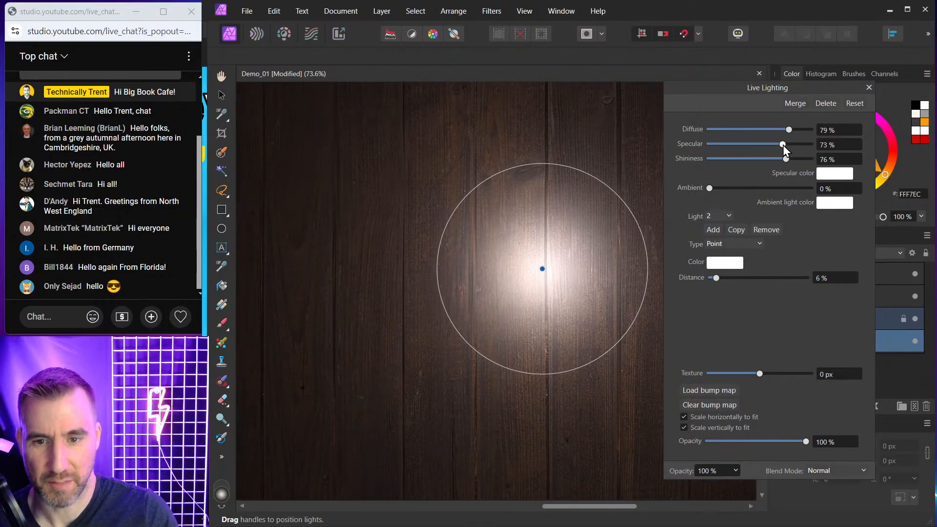
scroll(562, 278, down, 3)
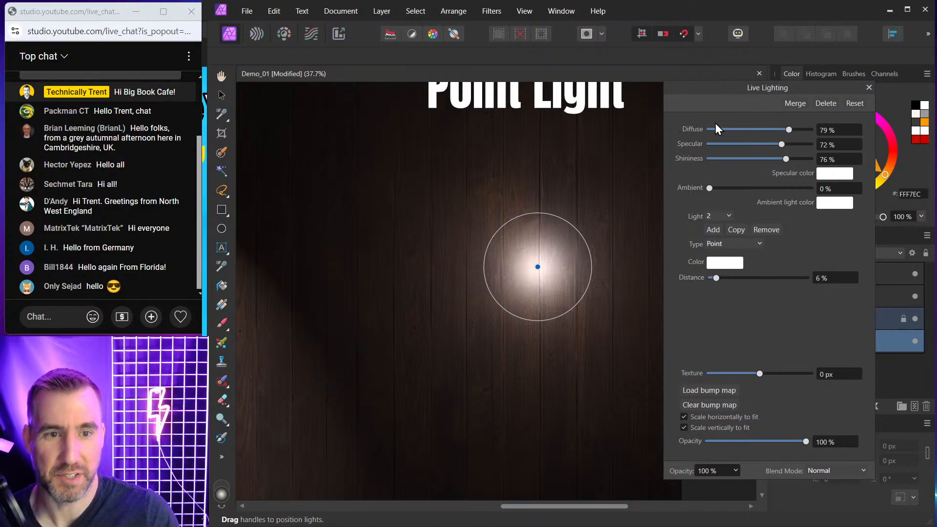
Step: Try other specular colors on the Lighting filter and return the color to white
click(834, 174)
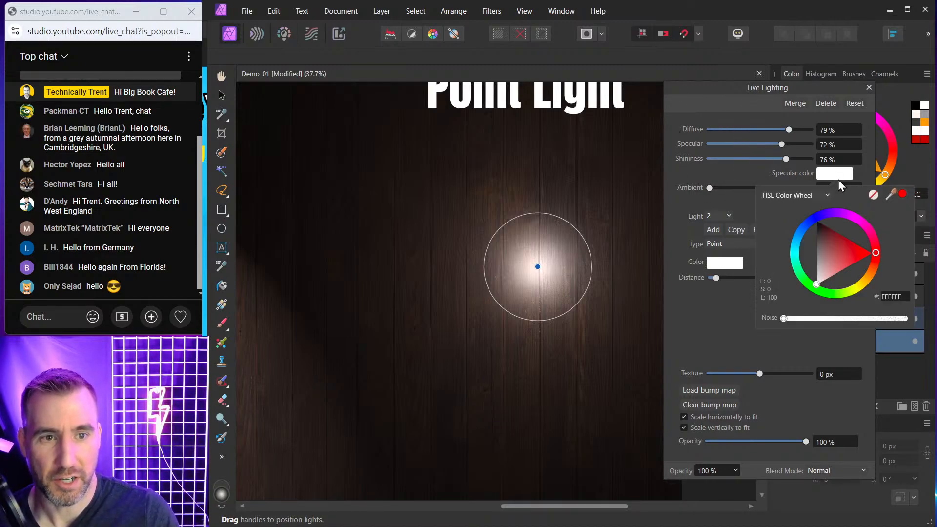
drag(825, 223, 854, 246)
scroll(494, 263, down, 1)
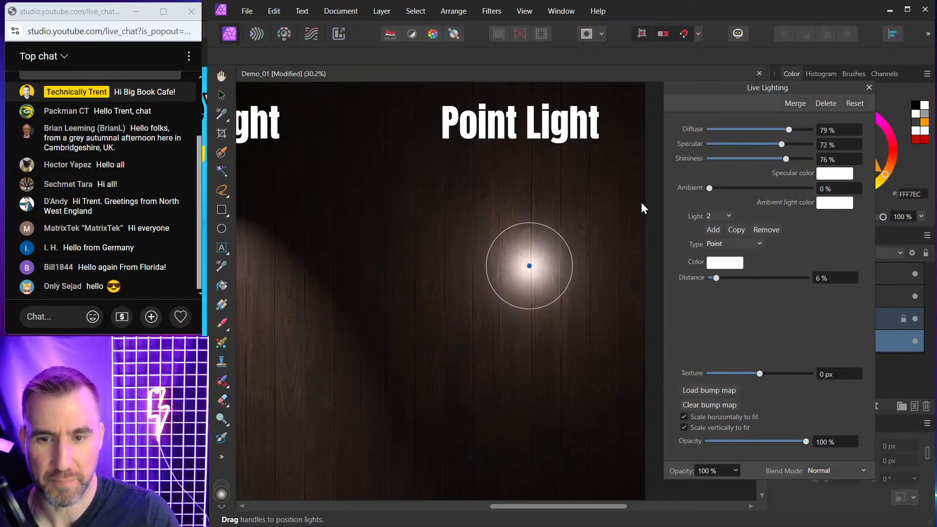
Step: Enlarge the circle of point light 2 to a distance of 8%
click(718, 215)
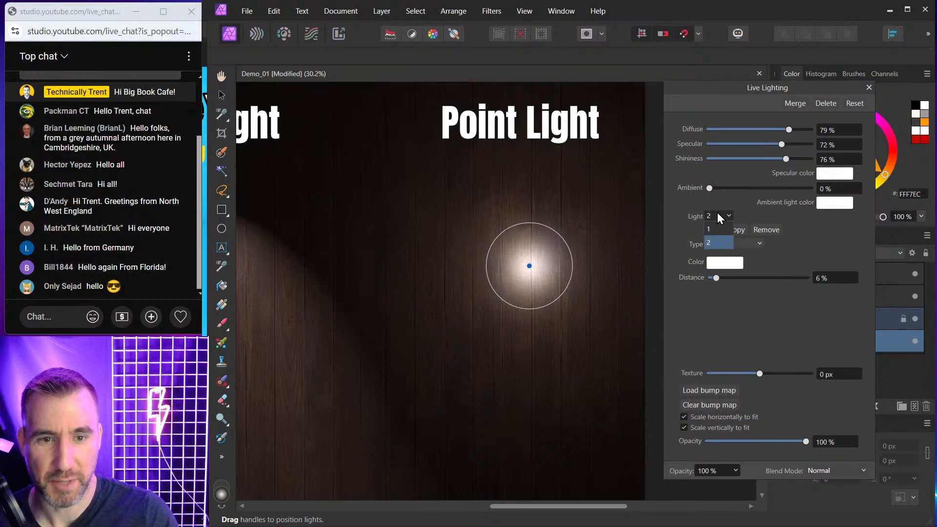
click(769, 216)
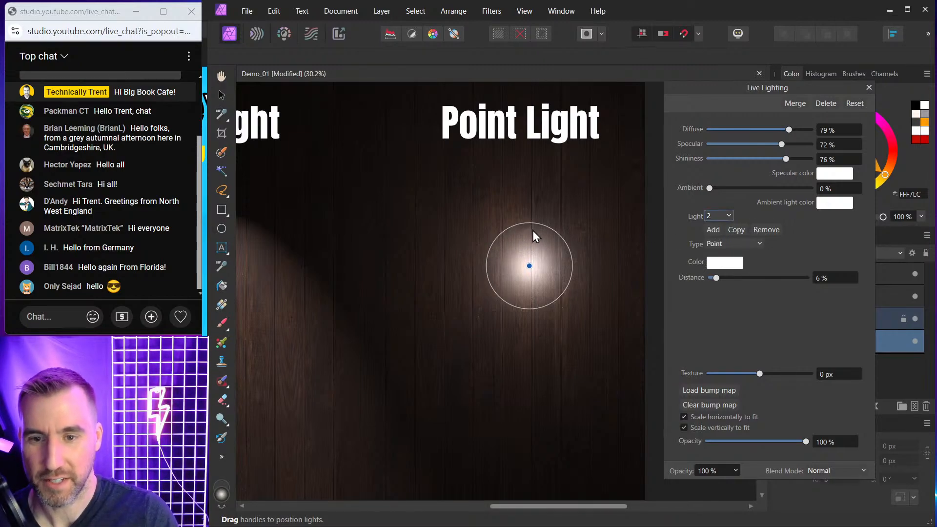
scroll(532, 231, up, 1)
mouse_move(541, 225)
mouse_down()
mouse_move(529, 247)
mouse_move(579, 192)
mouse_move(556, 217)
mouse_move(580, 177)
mouse_move(553, 214)
mouse_up()
scroll(508, 236, down, 2)
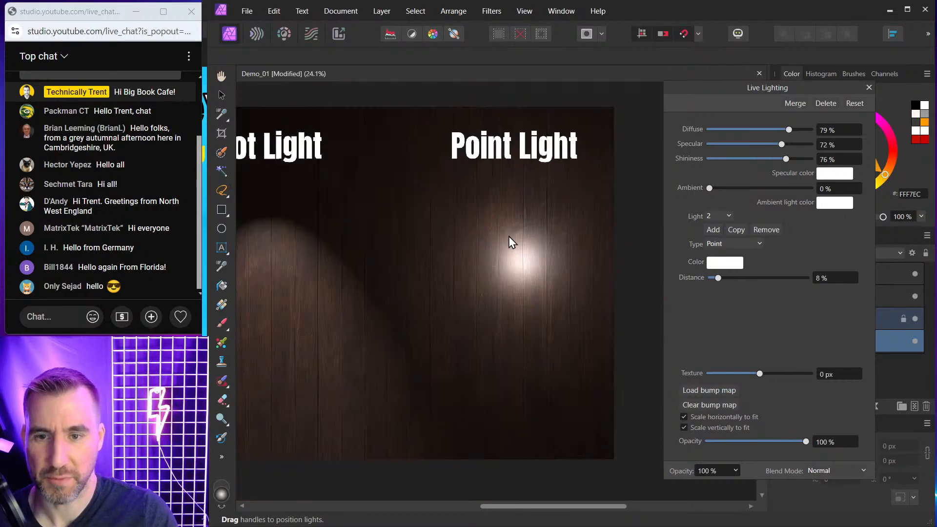
scroll(371, 214, down, 1)
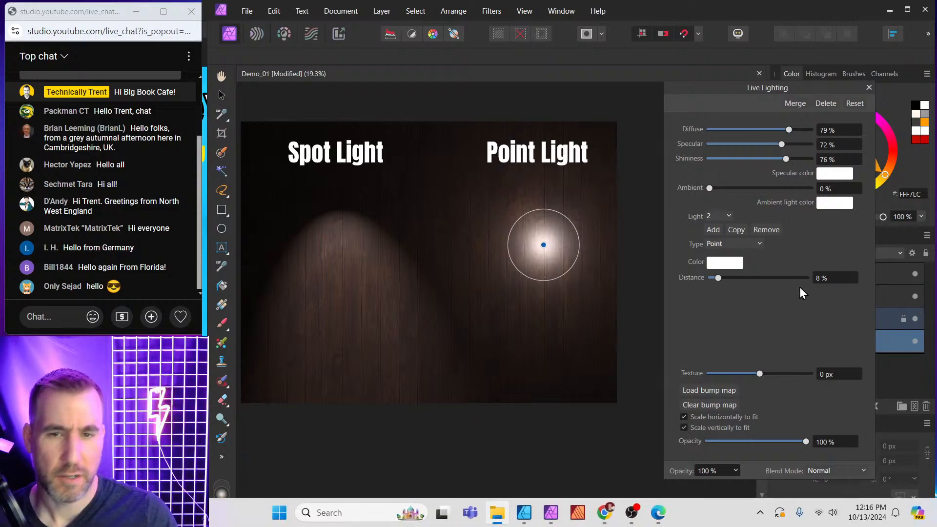
Step: Close the Live Lighting settings and add a Levels adjustment with a 21% black level to the bookshelf photo
click(869, 87)
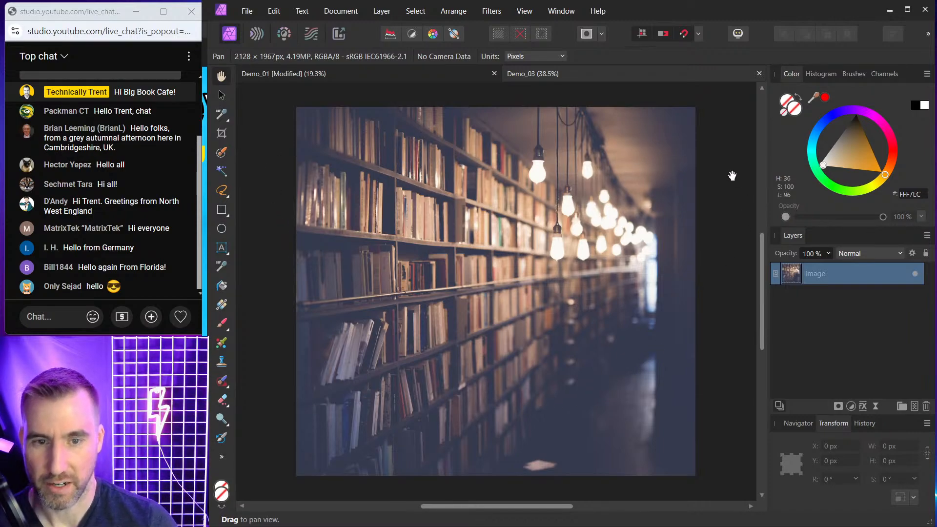
click(851, 406)
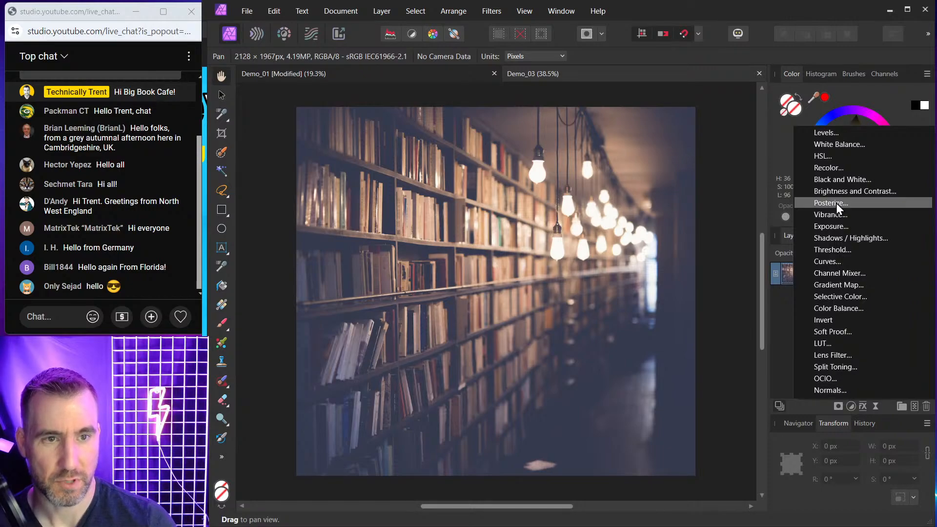
click(828, 134)
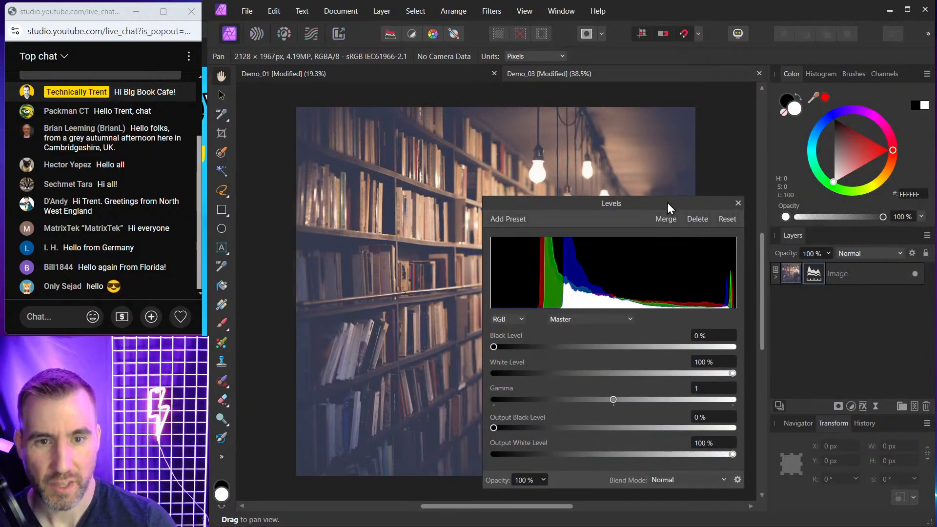
drag(667, 204, 836, 101)
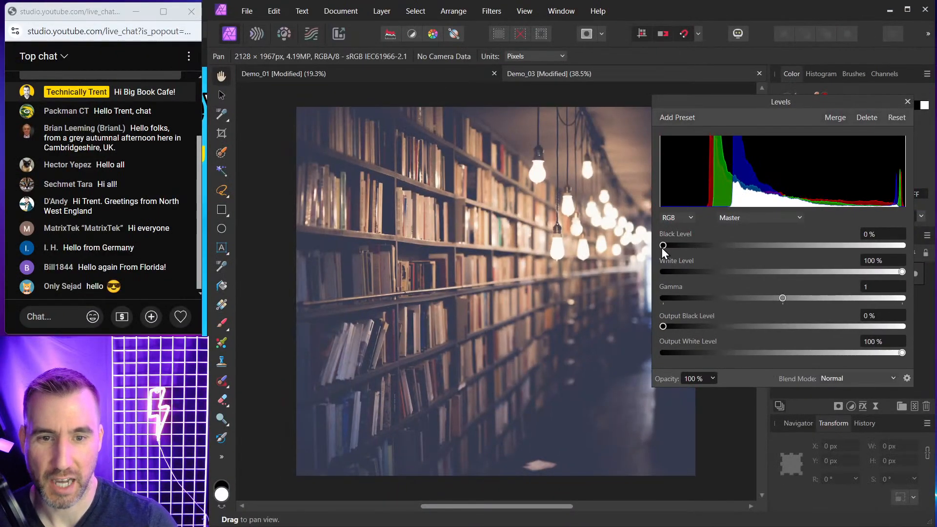
drag(662, 248, 713, 251)
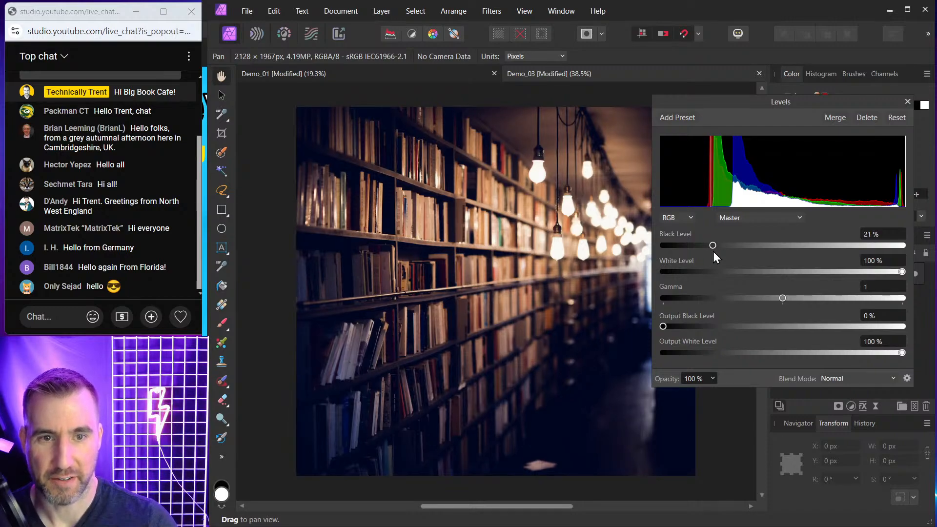
click(908, 101)
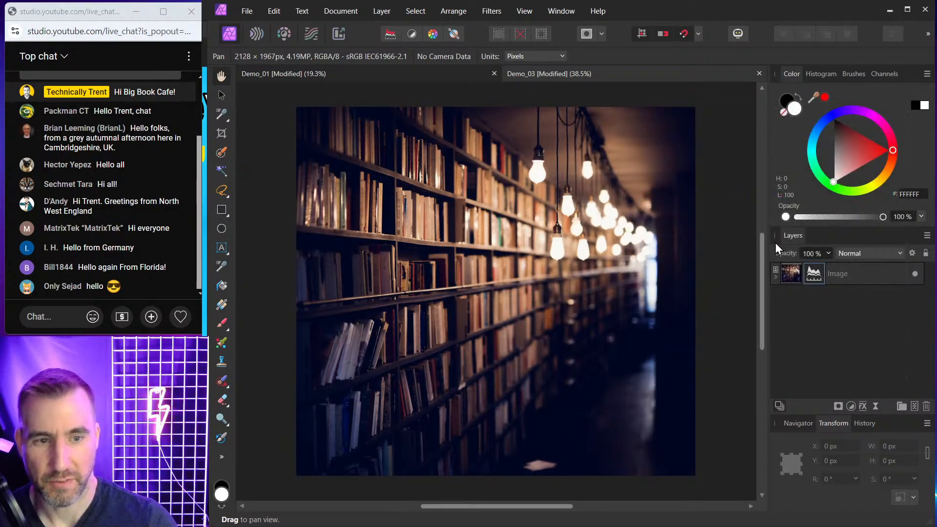
Step: Expand the Image layer and toggle the Levels adjustment's visibility to compare the photo before and after
click(776, 277)
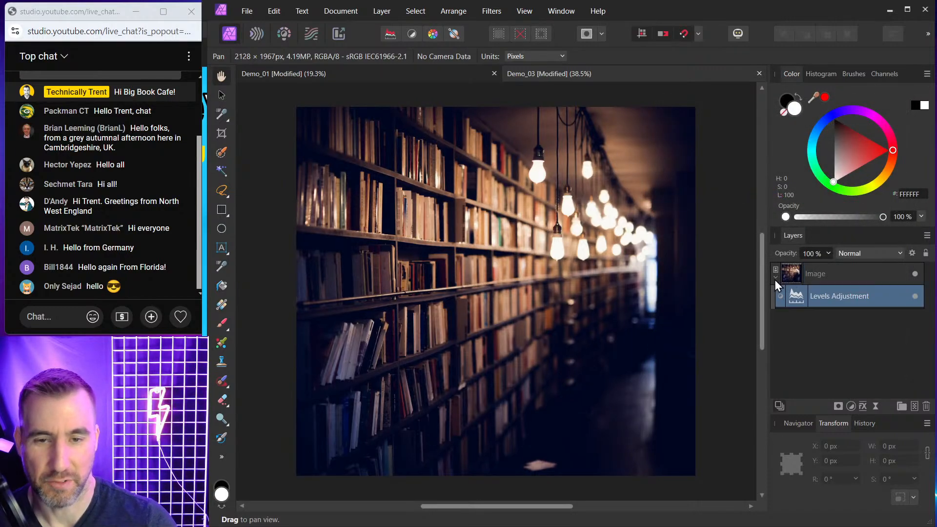
click(915, 297)
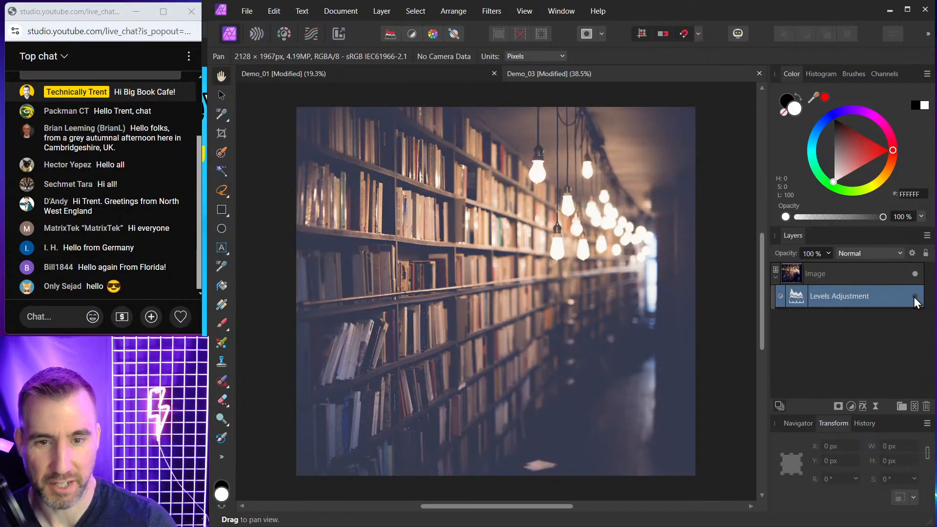
click(915, 297)
click(915, 297)
click(915, 297)
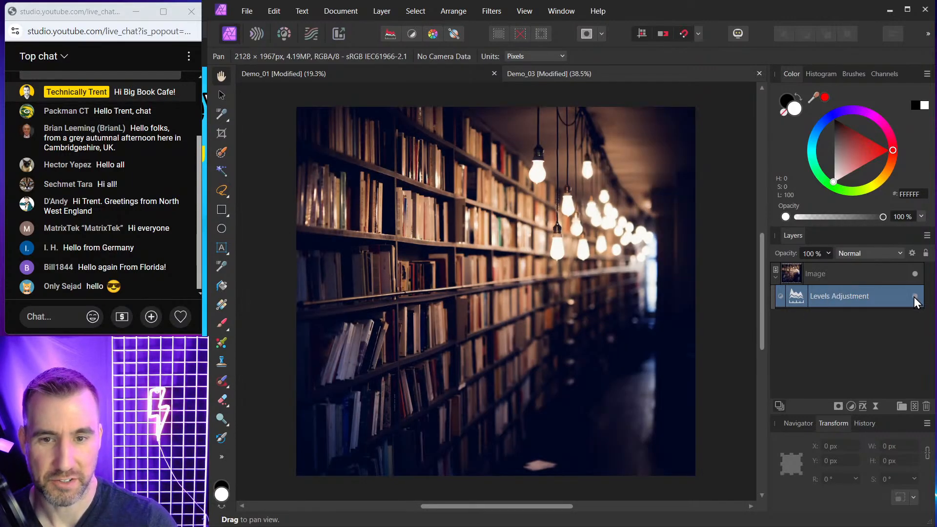
click(915, 297)
click(915, 297)
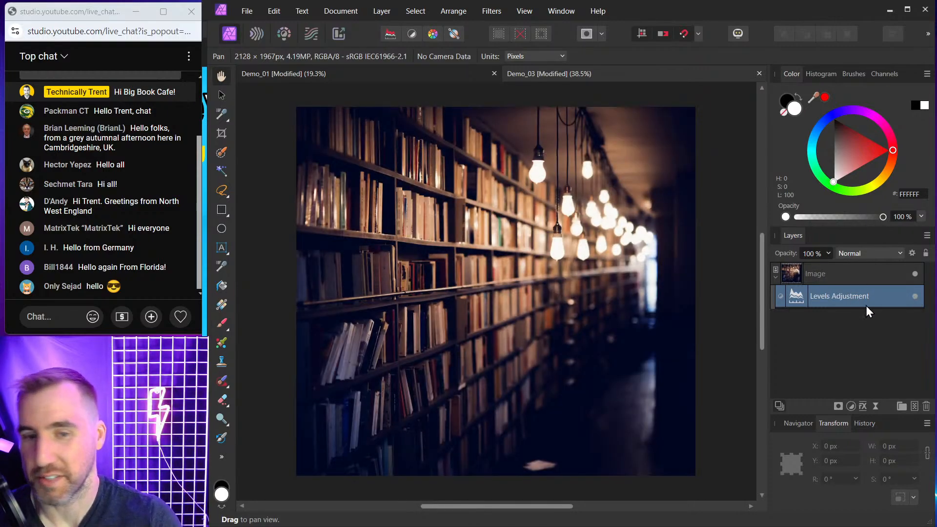
Step: Add a live Lighting filter, place its spot light near the photo's upper-right corner, and widen the outer cone to 43.3°
click(875, 406)
click(838, 379)
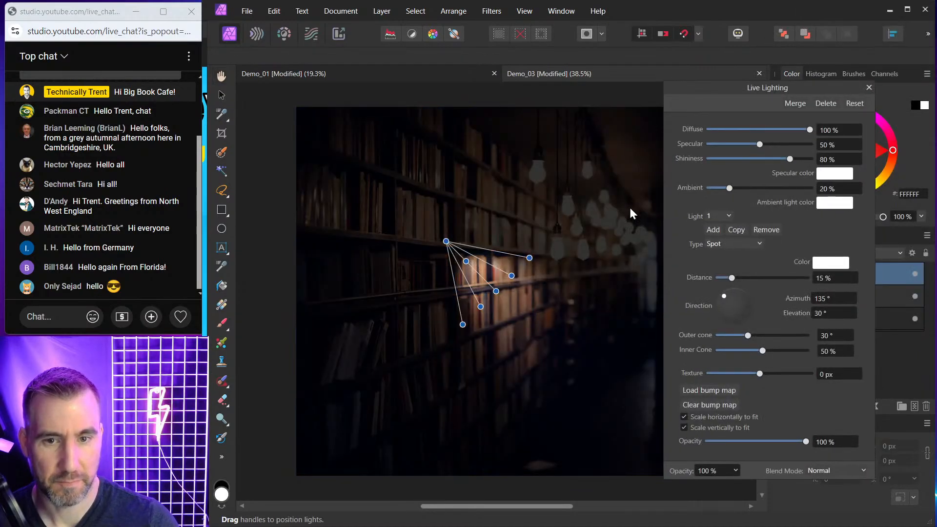
drag(789, 88, 821, 80)
scroll(562, 214, down, 2)
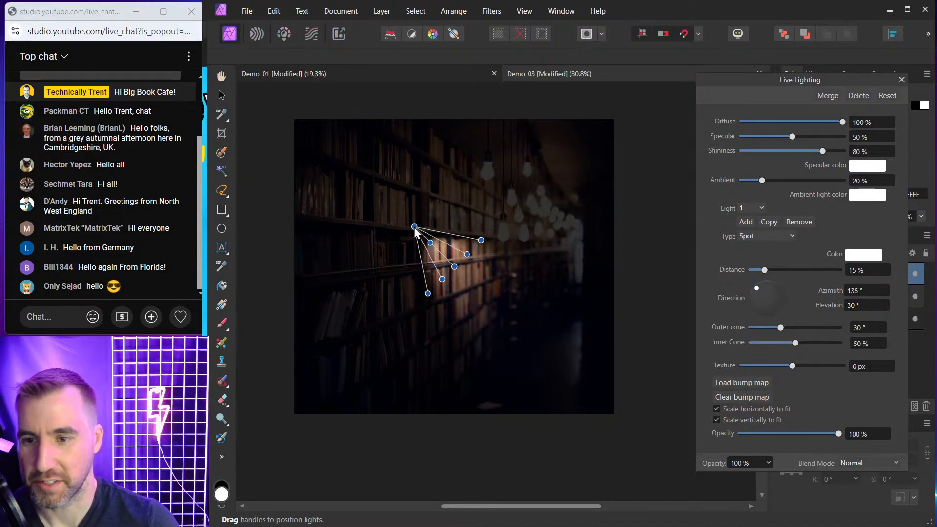
drag(415, 228, 588, 130)
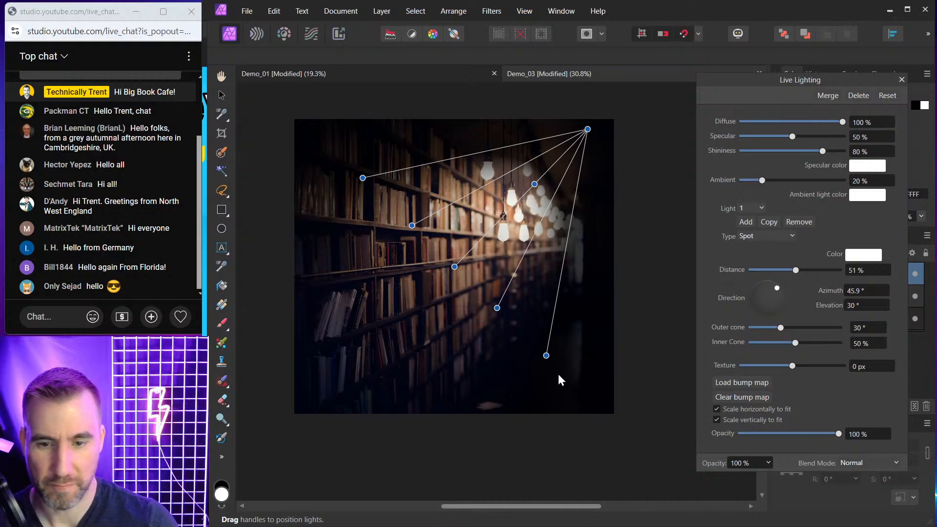
drag(546, 355, 604, 411)
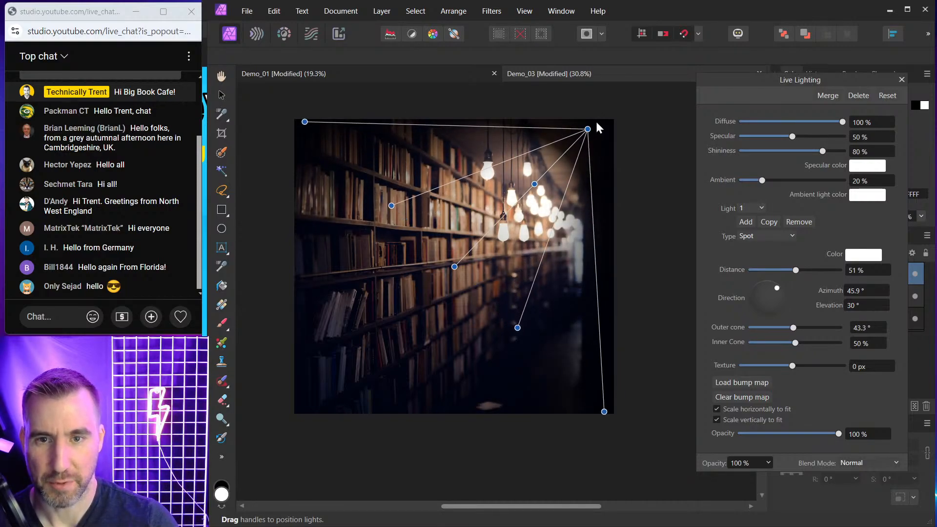
Step: Move the spot light's source beyond the photo's upper-right corner and lower its target, for 94% distance, 51.4° azimuth and 27.6° elevation
drag(589, 129, 635, 77)
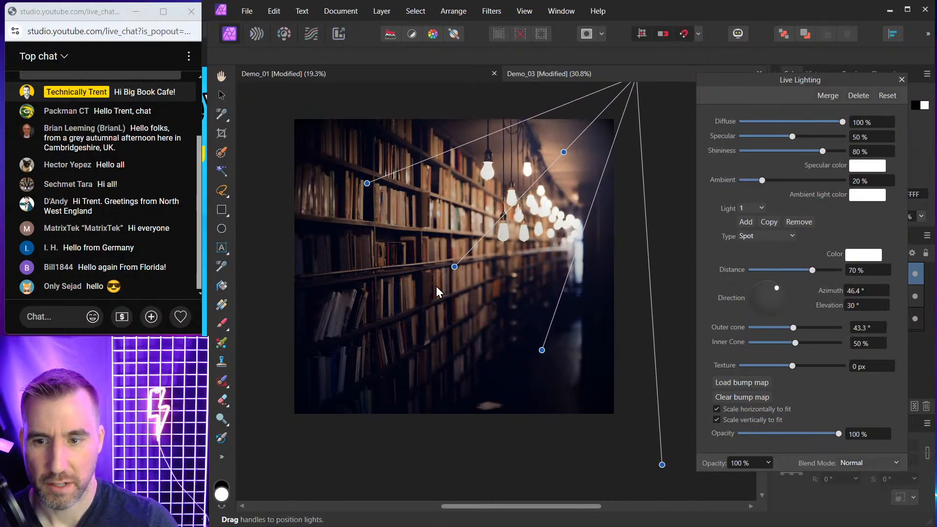
scroll(537, 226, down, 2)
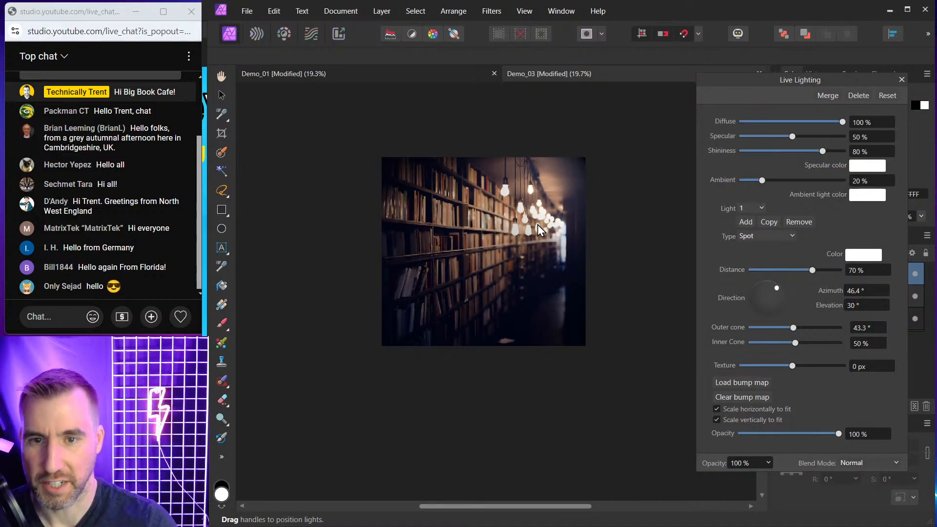
drag(601, 130, 633, 104)
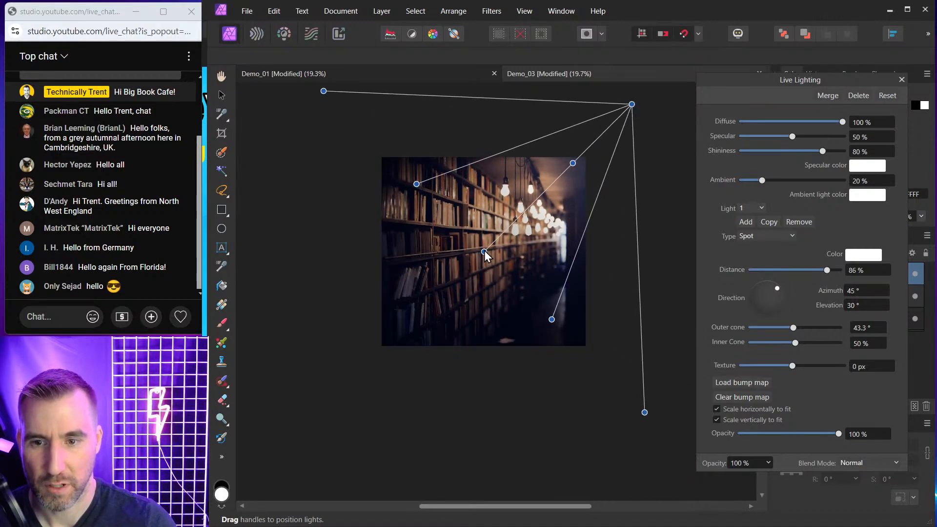
drag(482, 251, 479, 281)
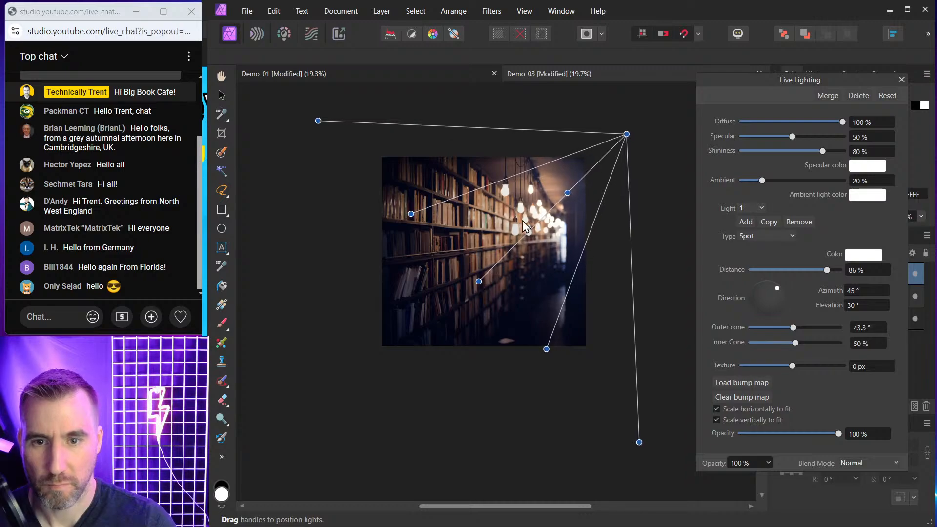
drag(561, 194, 562, 179)
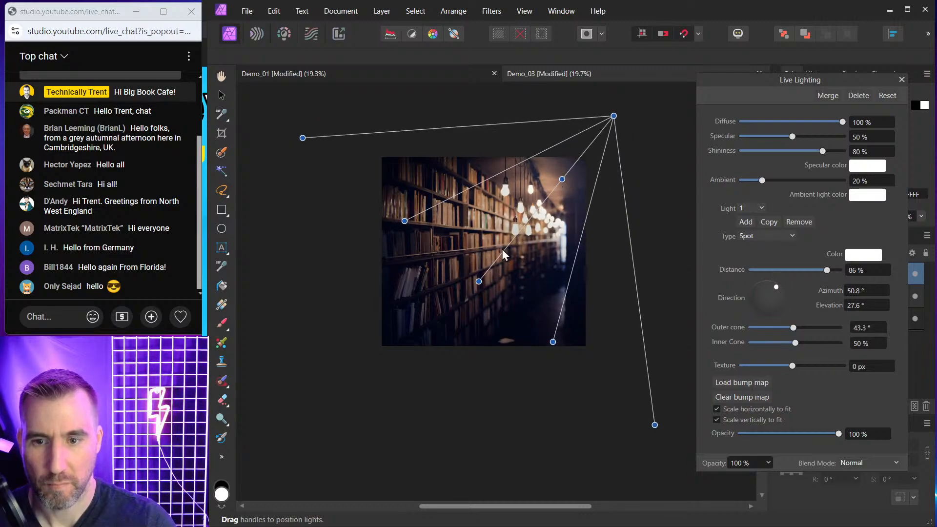
mouse_move(480, 283)
mouse_down()
mouse_move(473, 289)
mouse_move(480, 287)
mouse_up()
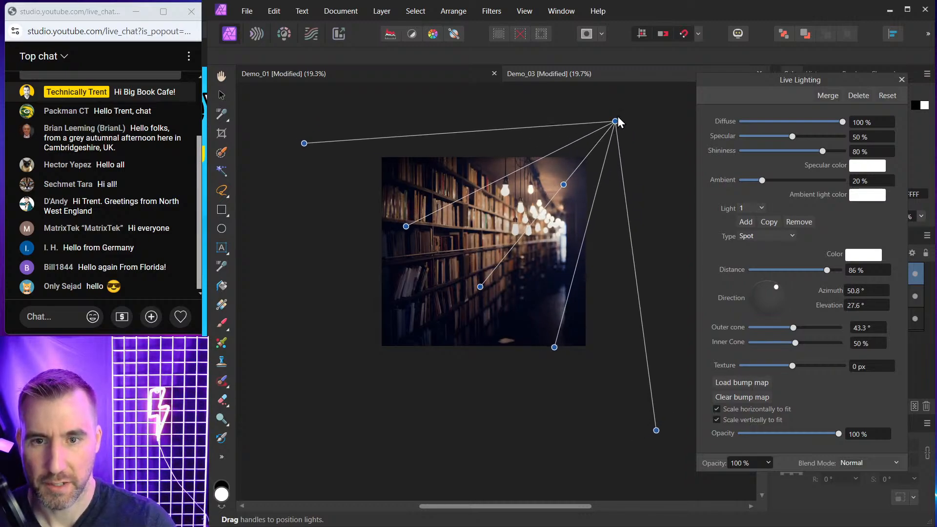
drag(617, 117, 626, 105)
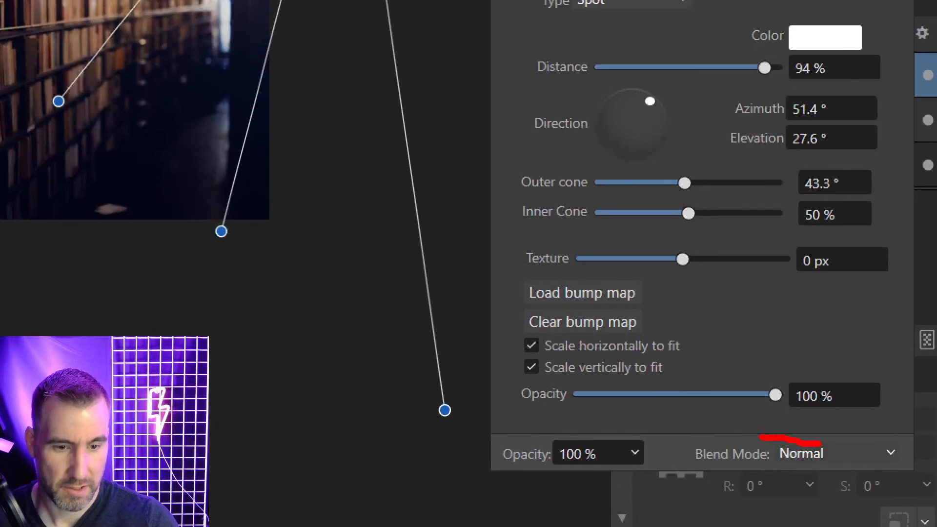
Step: Set the Lighting filter's blend mode to Soft Light and close its settings
mouse_move(761, 437)
mouse_down()
mouse_move(723, 489)
mouse_move(814, 479)
mouse_move(818, 447)
mouse_up()
key(Escape)
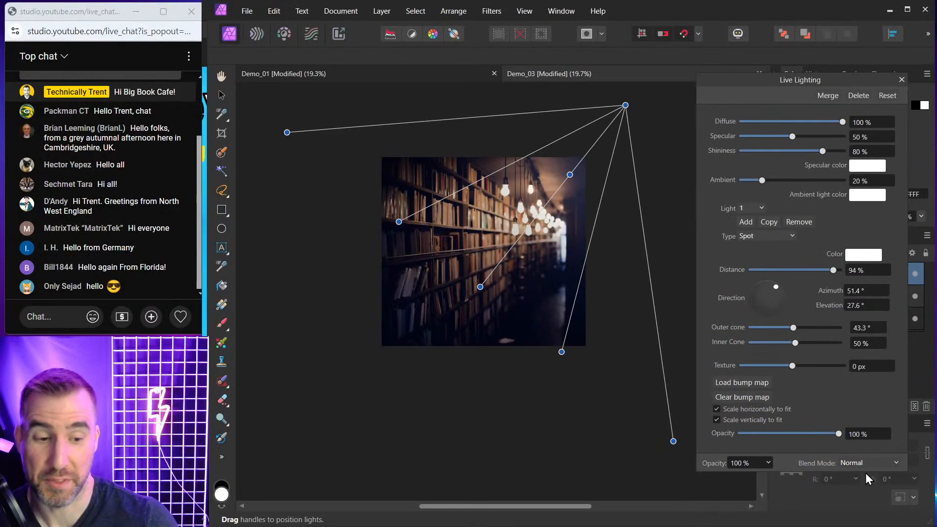
click(865, 464)
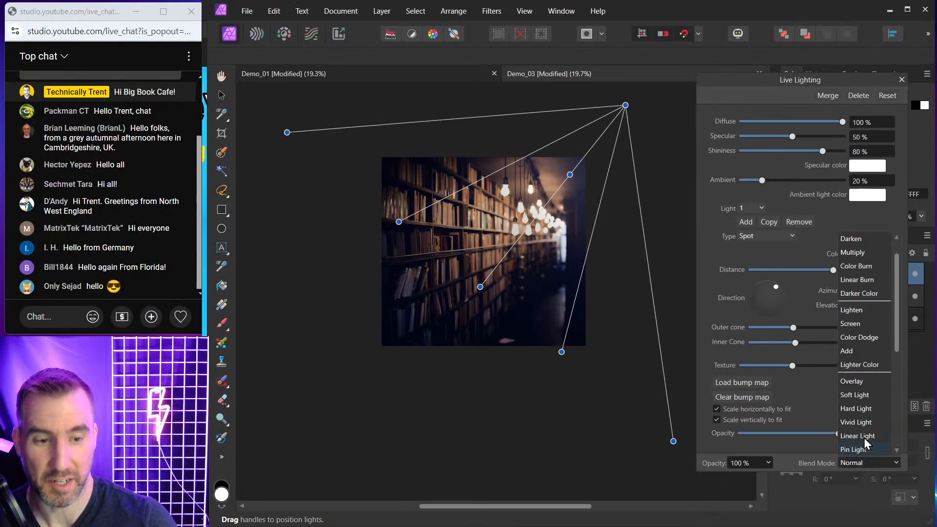
click(860, 396)
click(902, 79)
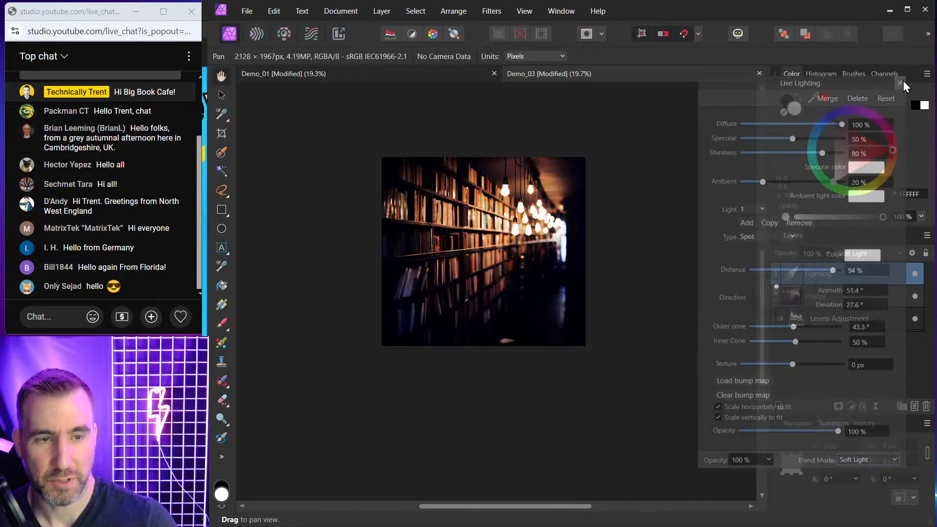
Step: Toggle the Lighting layer's visibility to compare the bookshelf photo with and without the Soft Light effect
click(915, 274)
scroll(506, 194, up, 3)
click(915, 273)
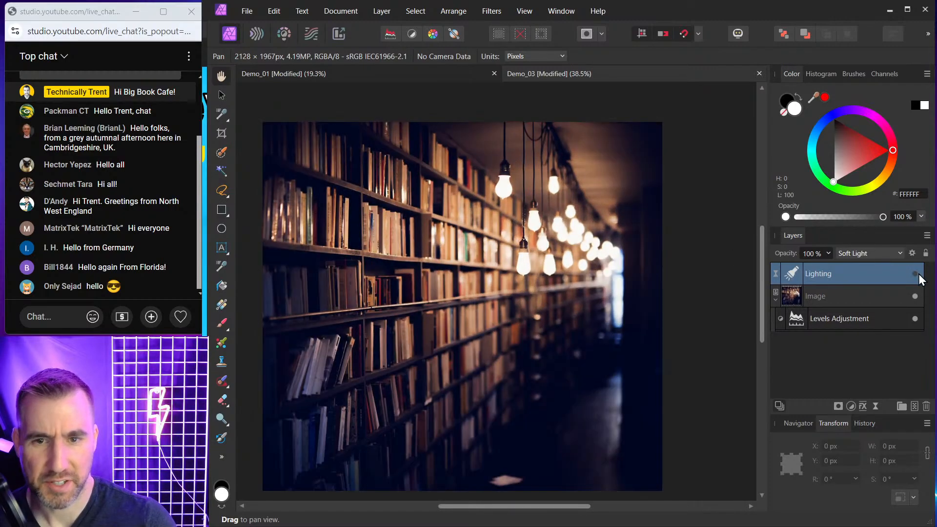
click(915, 274)
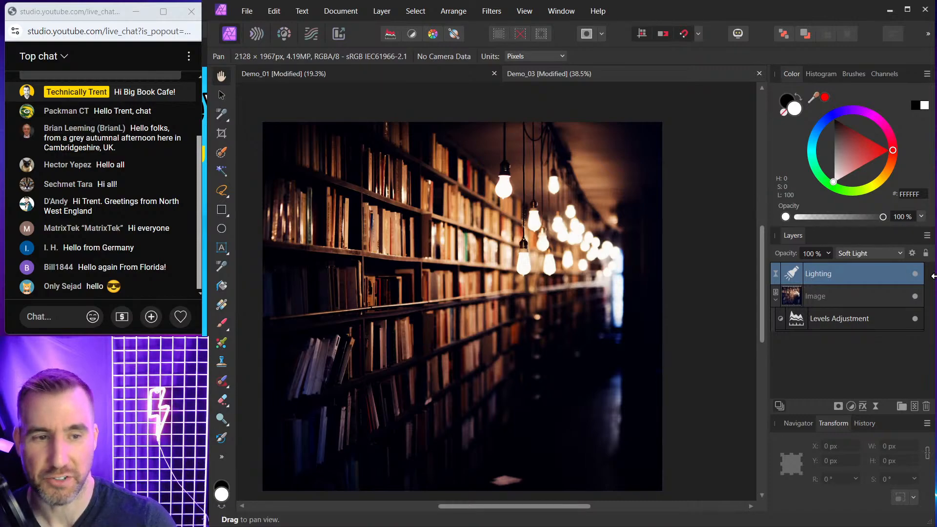
click(915, 273)
click(916, 274)
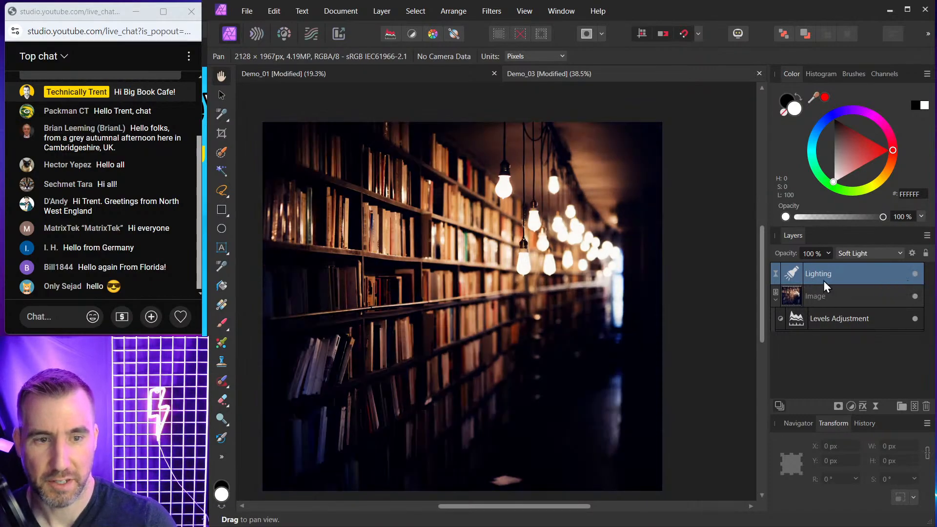
Step: Reopen the Lighting filter's settings and change the spot light's color to orange
click(794, 274)
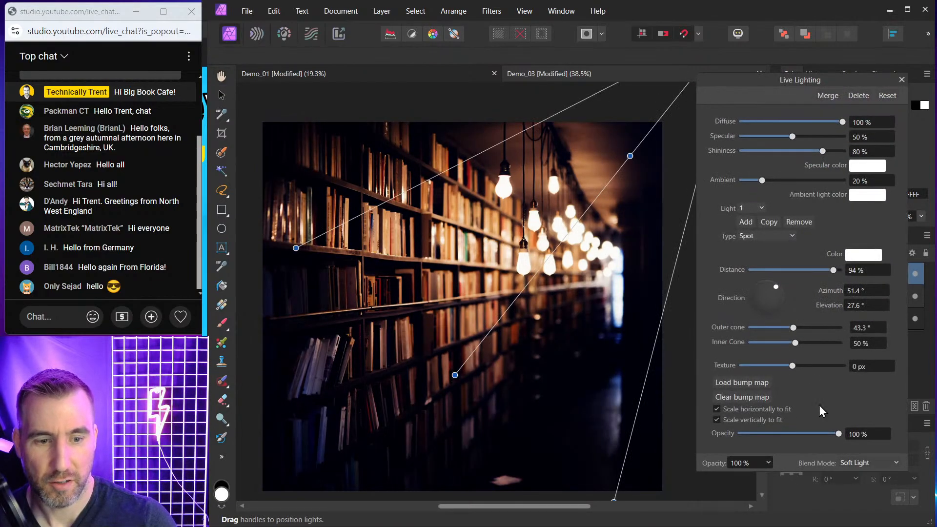
click(859, 254)
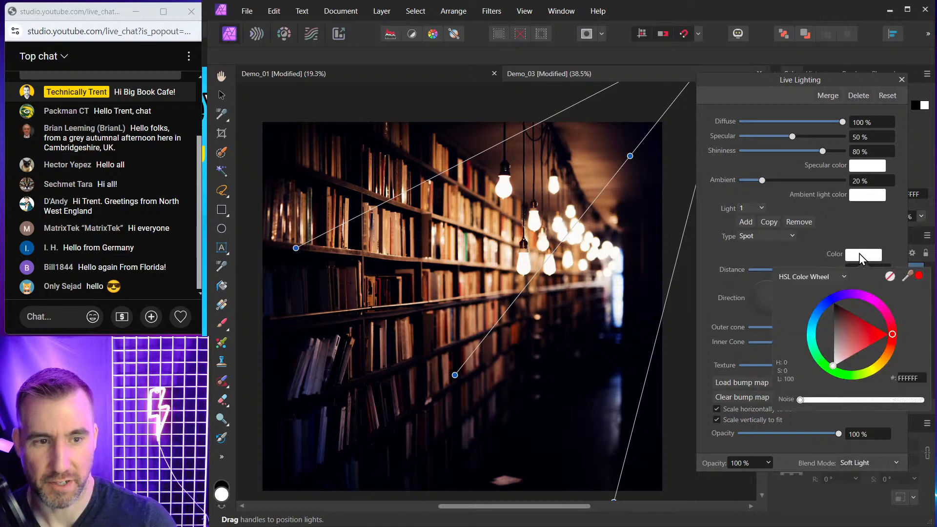
click(892, 336)
drag(894, 337, 897, 360)
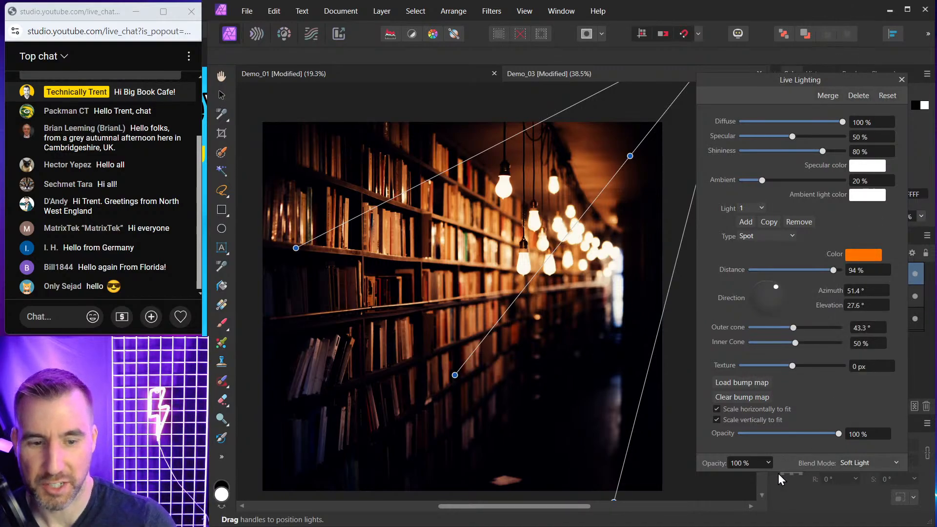
Step: Lower the Lighting filter's layer opacity to 60%
click(769, 462)
drag(754, 478, 732, 477)
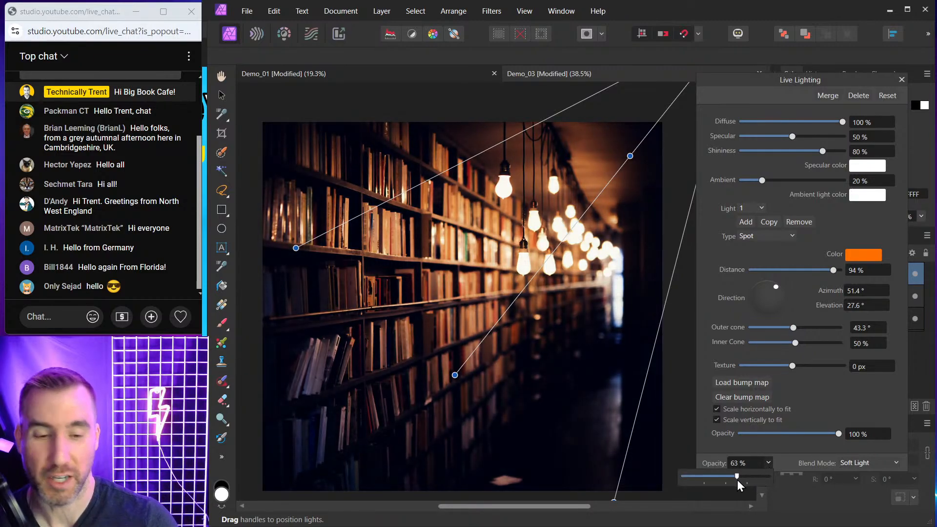
drag(737, 480, 734, 482)
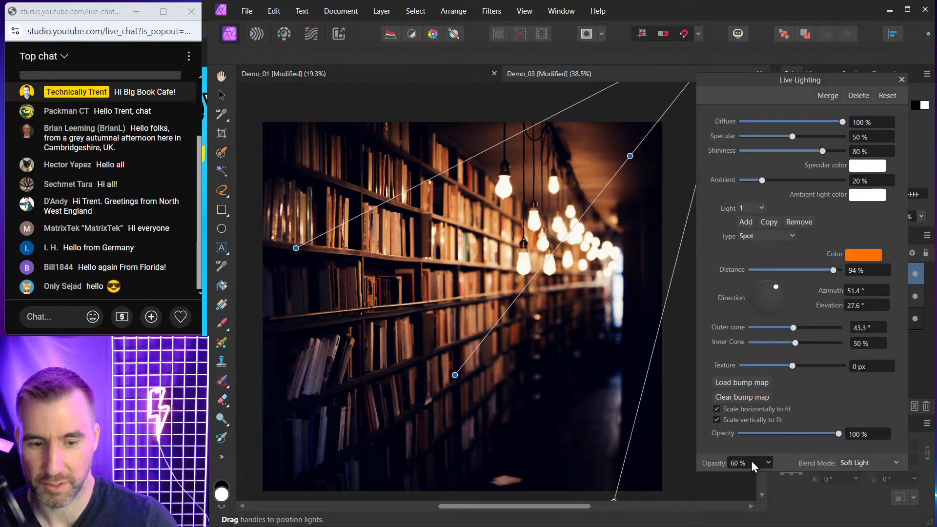
Step: Preview other blend modes for the Lighting filter, keep Soft Light, and close its settings
click(866, 463)
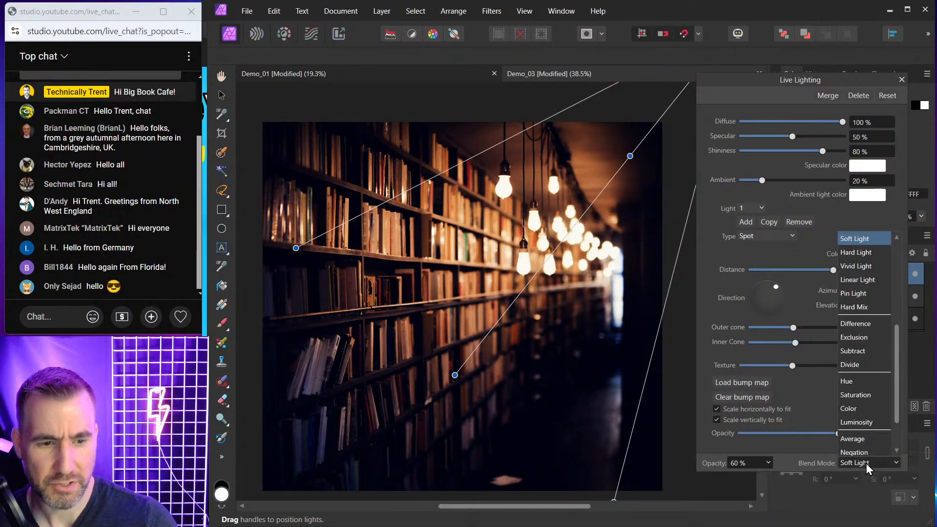
scroll(867, 269, up, 4)
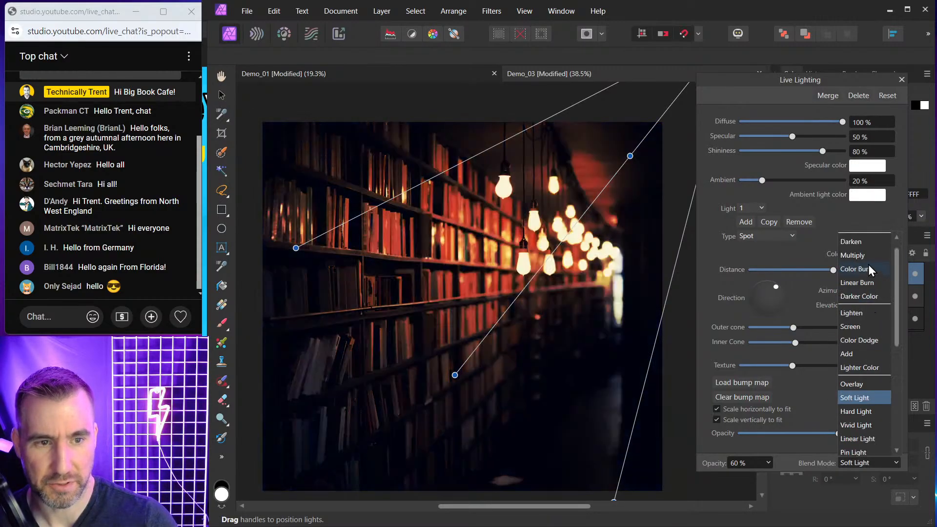
scroll(867, 260, up, 1)
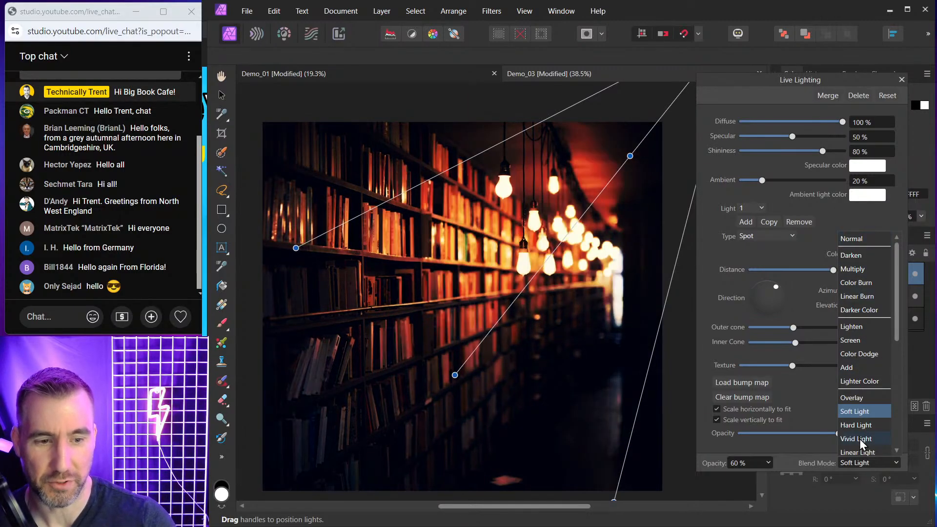
click(859, 411)
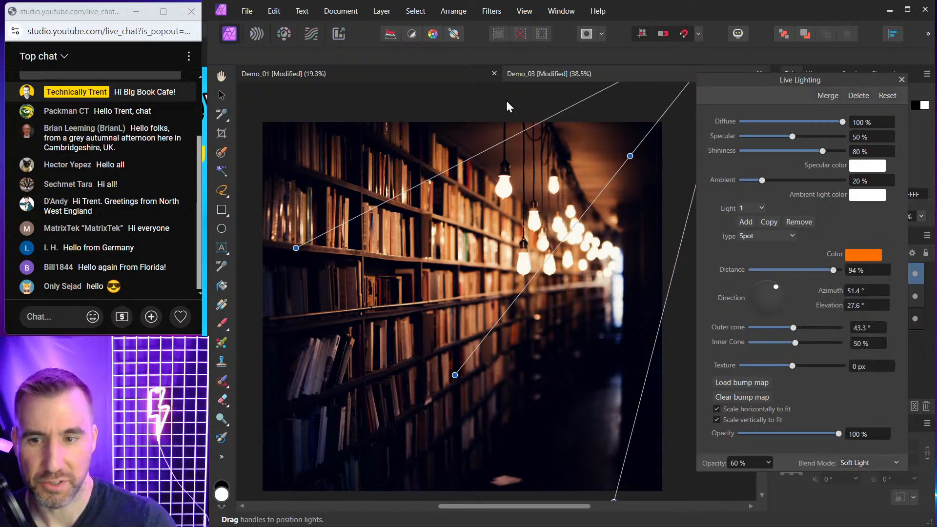
click(902, 80)
Step: Select the Lighting and Levels Adjustment layers together and toggle their visibility to compare the bookshelf photo before and after
drag(794, 319, 810, 295)
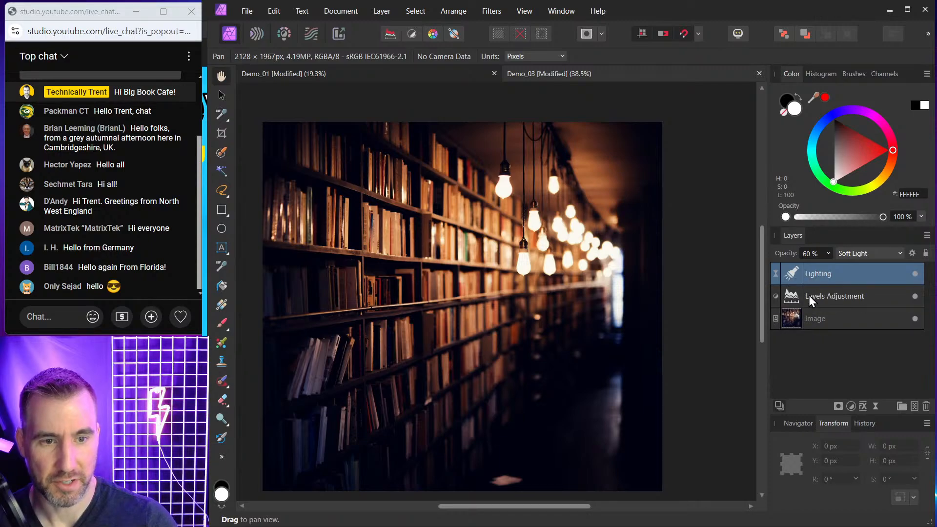
click(835, 293)
shift+click(839, 278)
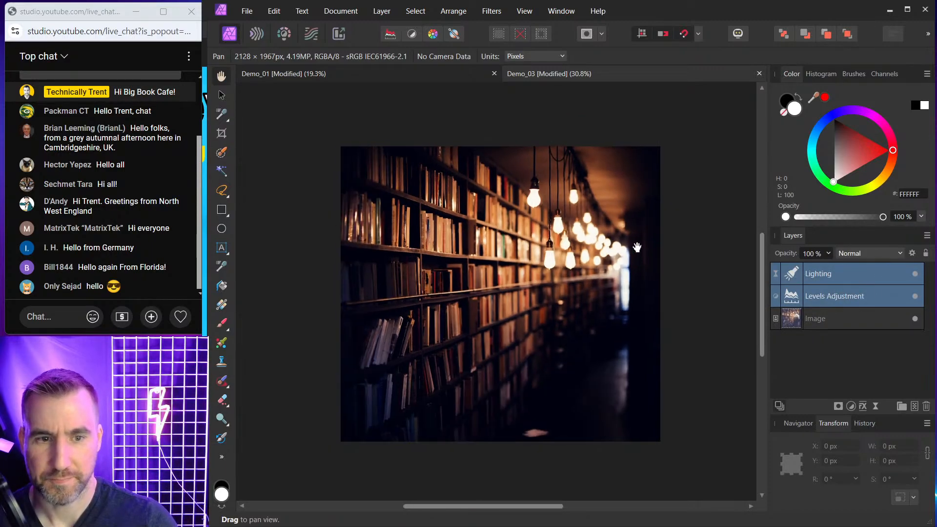
click(917, 274)
click(916, 275)
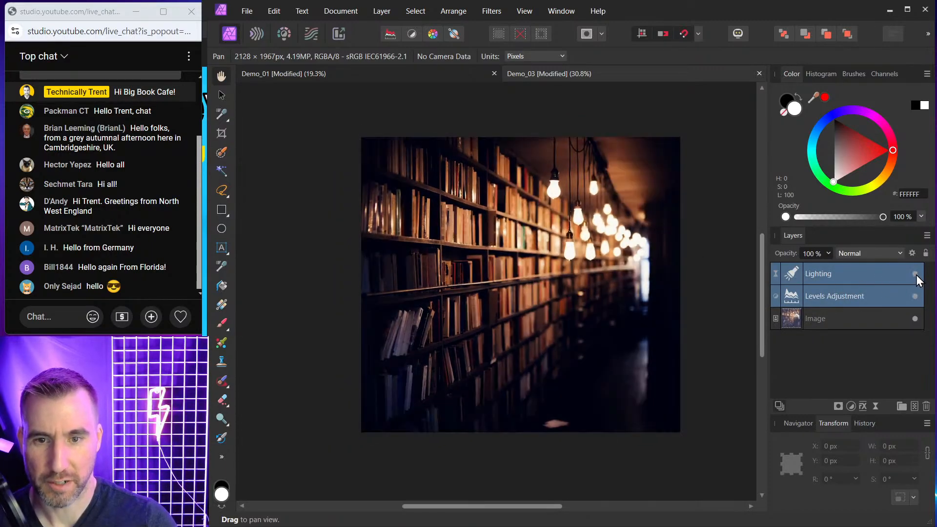
click(915, 275)
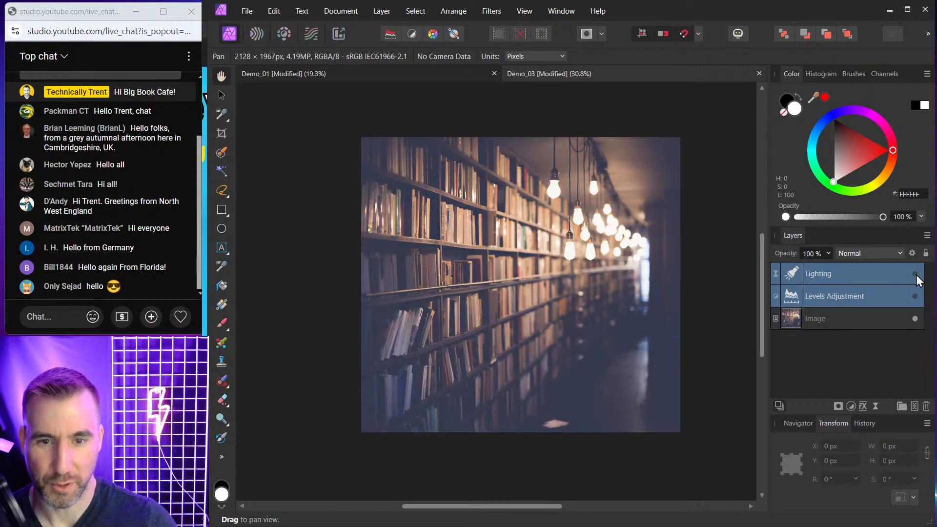
click(916, 275)
scroll(700, 246, up, 1)
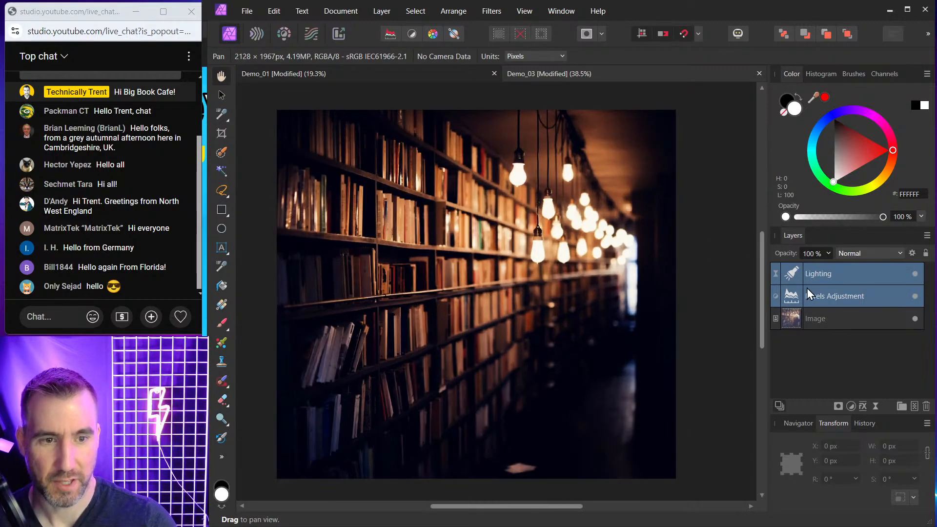
Step: Select the Lighting layer alone and toggle its visibility to compare the Levels-darkened photo with and without the orange light
double_click(798, 300)
click(903, 110)
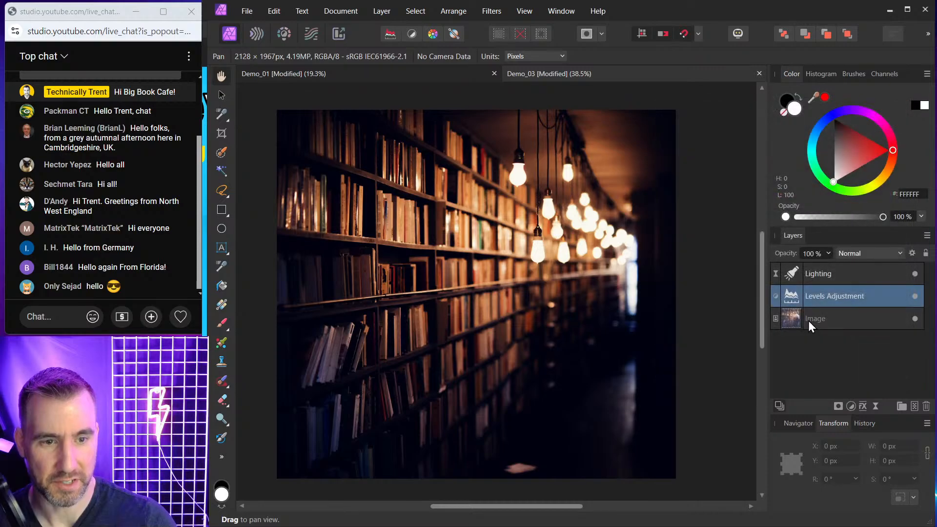
click(809, 321)
click(859, 274)
click(916, 274)
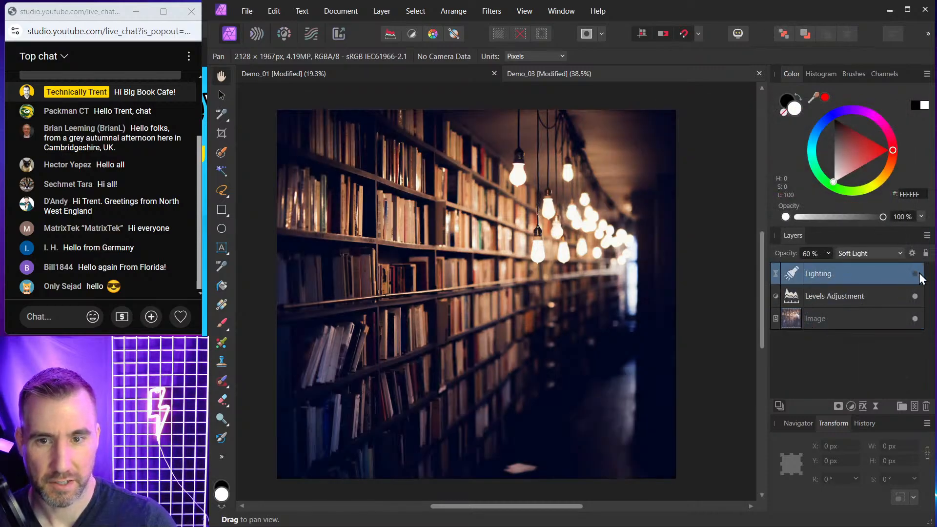
click(917, 274)
click(916, 275)
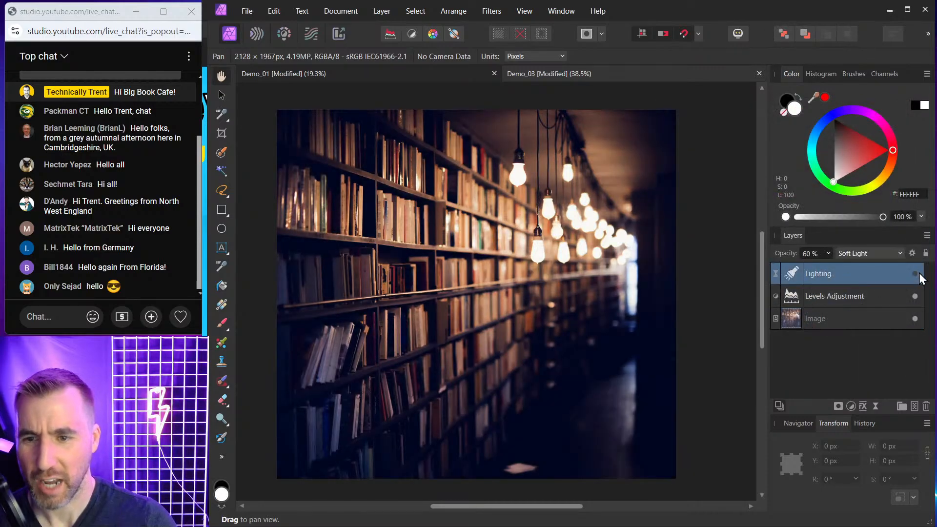
click(917, 275)
click(917, 274)
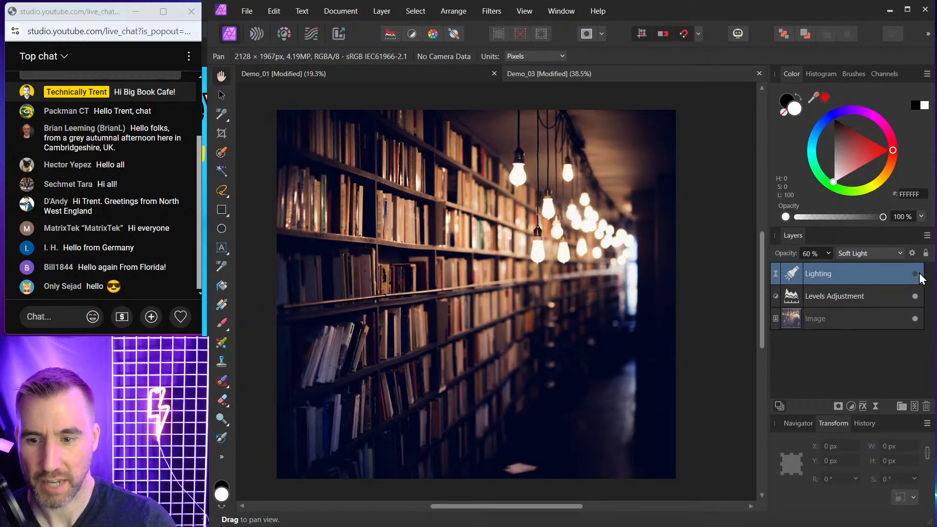
click(917, 275)
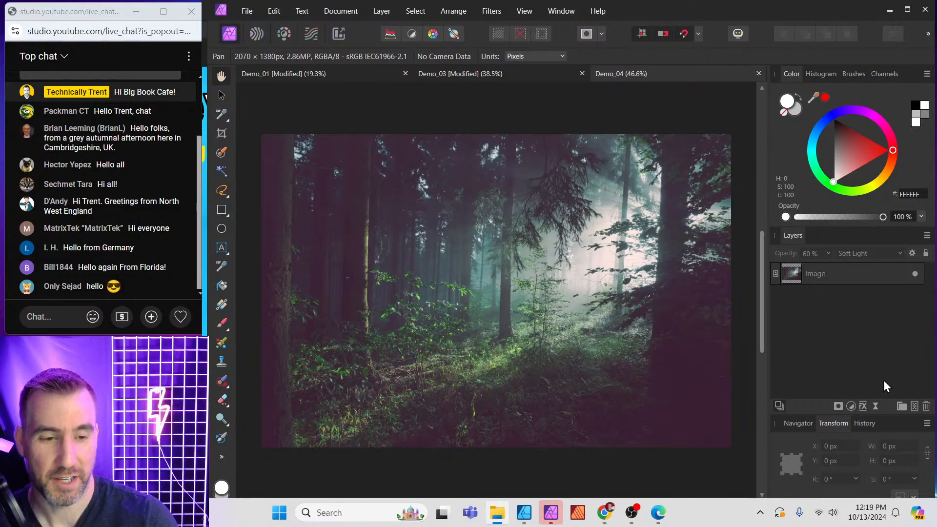
Step: Add a Levels adjustment to the forest image in Demo_04 with the Black Level at 12%
click(849, 282)
click(850, 406)
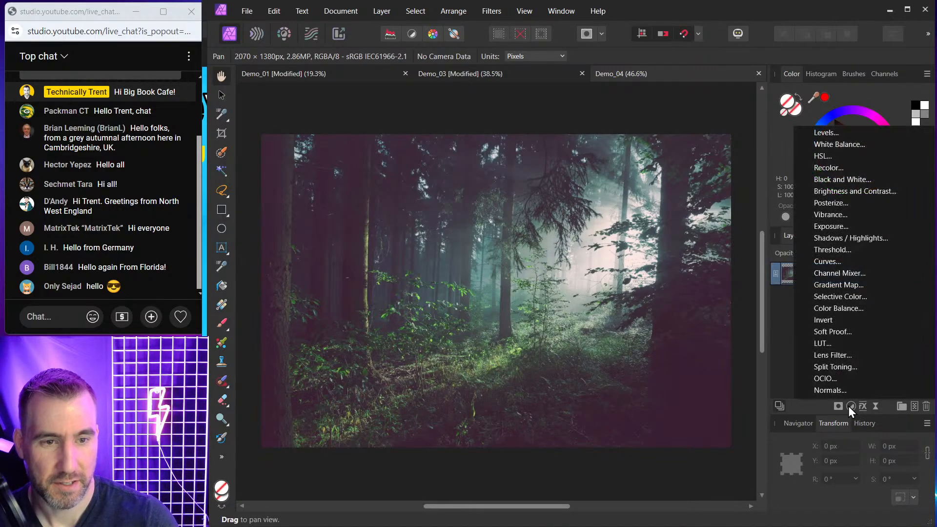
click(849, 134)
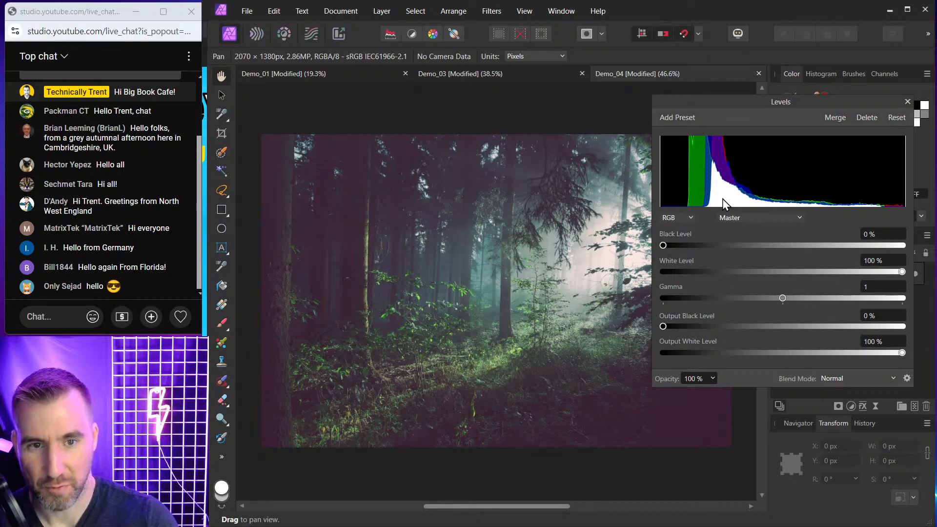
drag(667, 249, 692, 255)
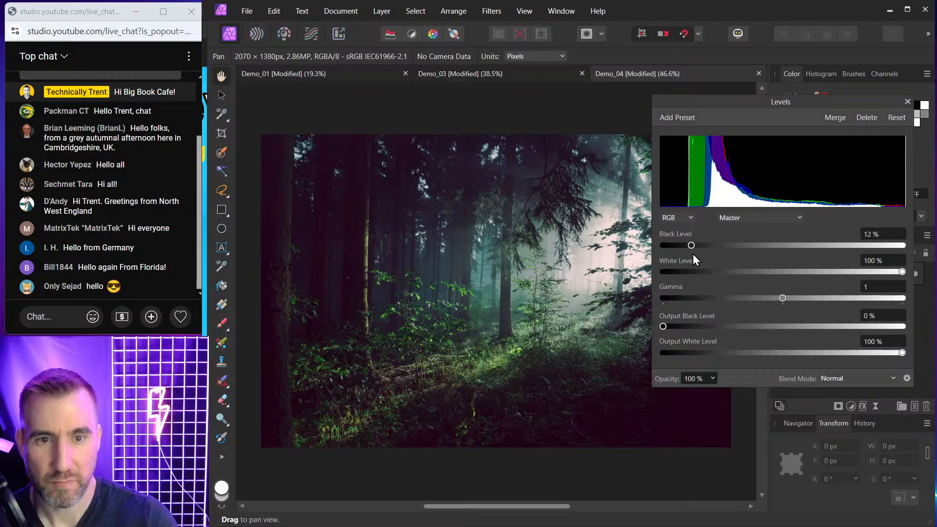
click(907, 101)
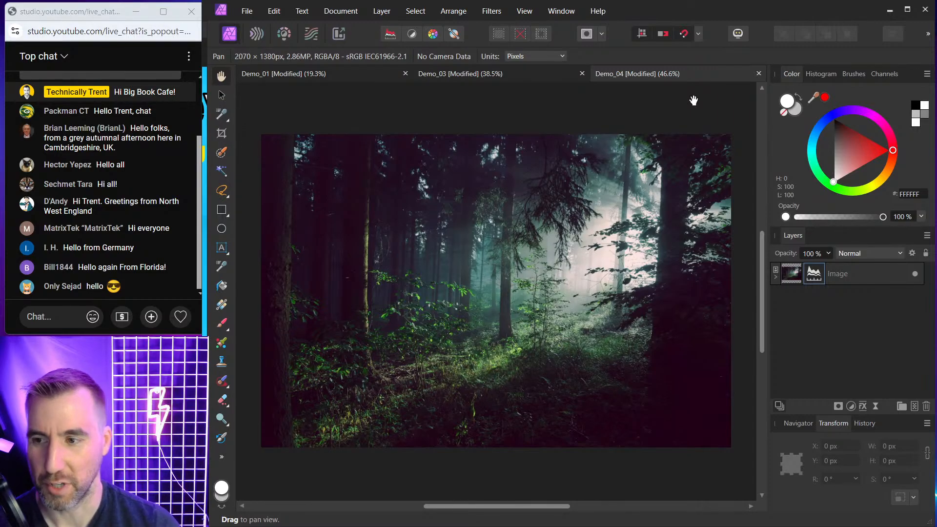
Step: Draw a circle about 980 px wide over the middle of the forest image and remove its fill, keeping the white stroke
click(222, 229)
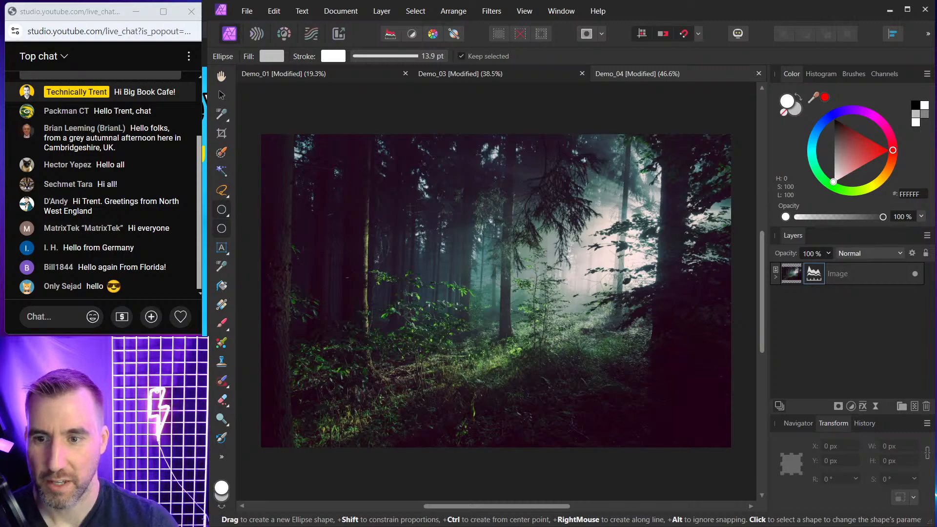
drag(401, 199, 624, 421)
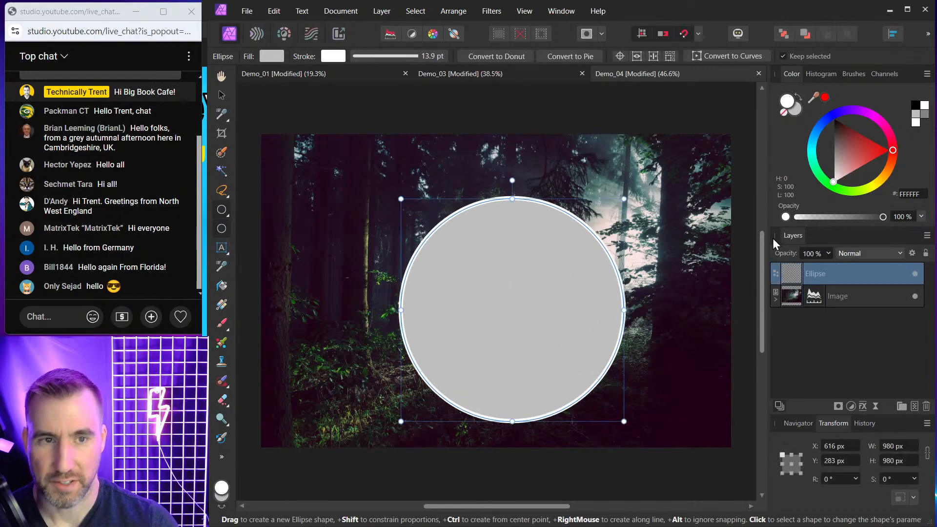
click(785, 112)
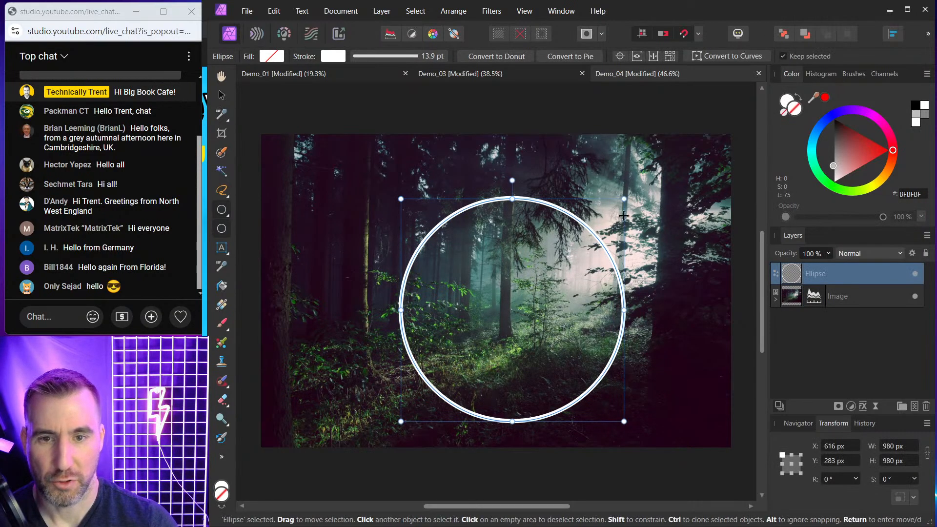
Step: Enlarge the circle to about 1033 px and move it to about X 565 px, Y 202 px
mouse_move(623, 199)
mouse_down()
mouse_move(659, 166)
mouse_move(636, 187)
mouse_up()
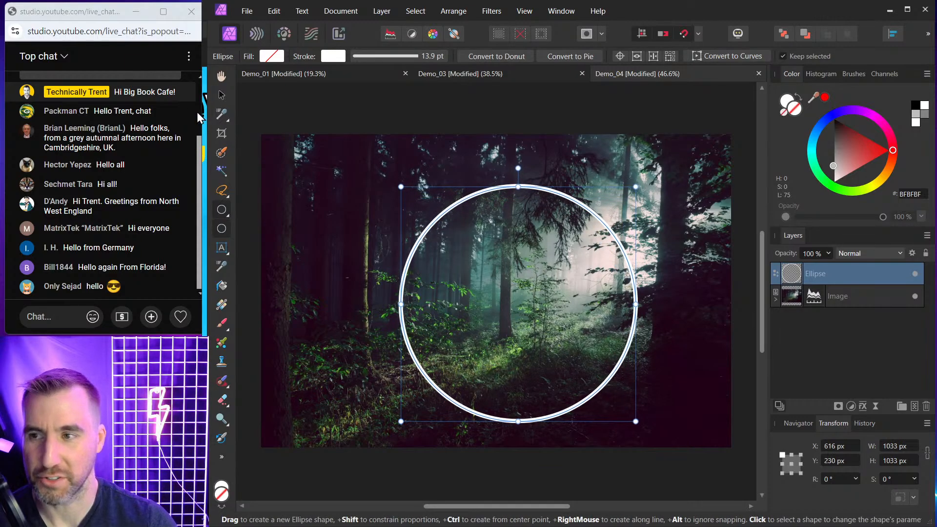
click(222, 95)
drag(535, 190, 523, 183)
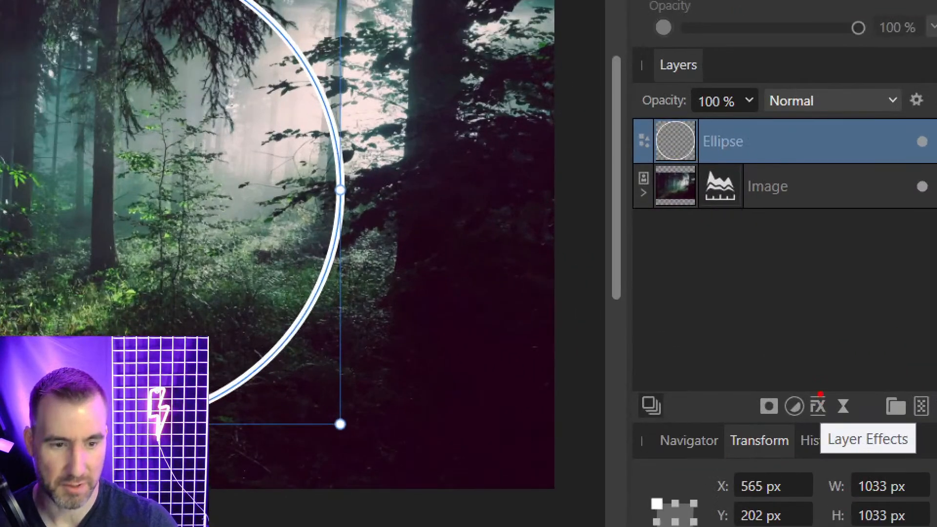
Step: Add an Outer Glow layer effect to the ellipse with a radius of about 31 px
mouse_move(821, 394)
mouse_down()
mouse_move(801, 392)
mouse_move(795, 420)
mouse_move(829, 422)
mouse_move(825, 389)
mouse_up()
key(Escape)
click(864, 405)
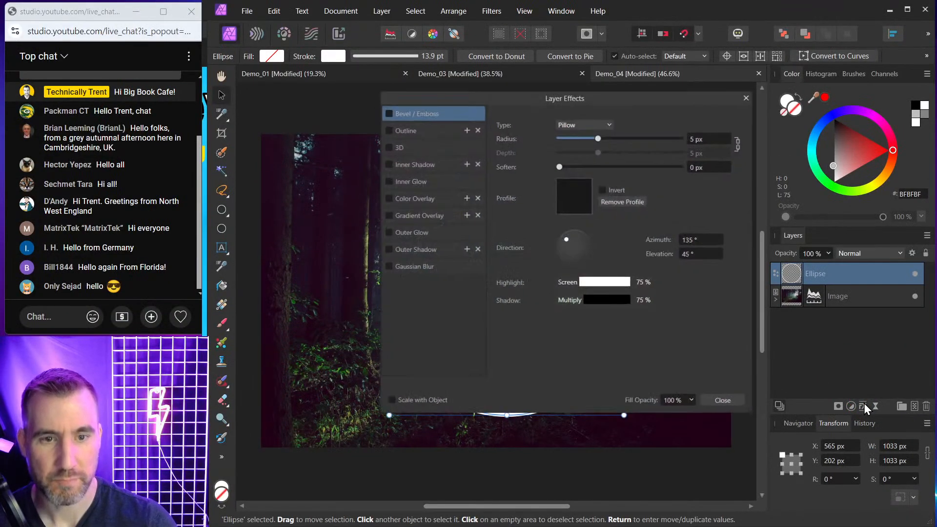
drag(589, 93, 713, 81)
scroll(291, 201, down, 2)
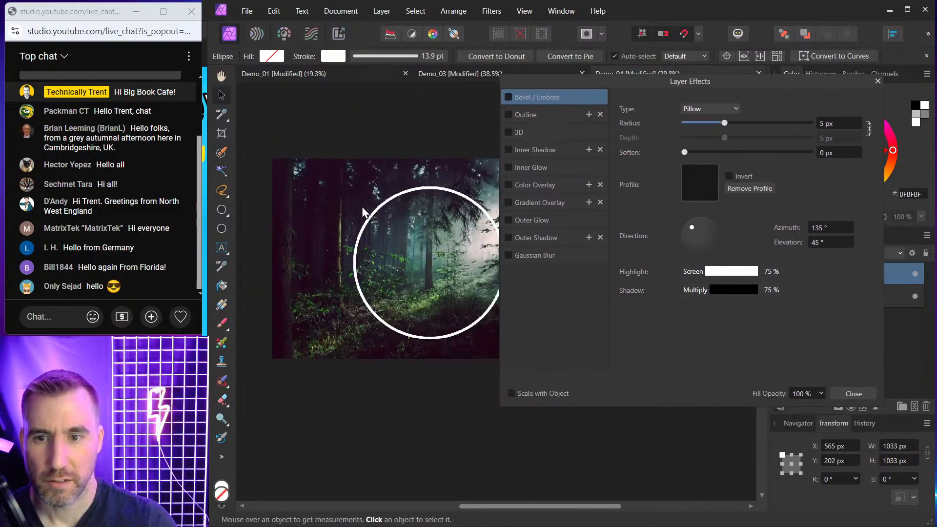
drag(384, 208, 349, 193)
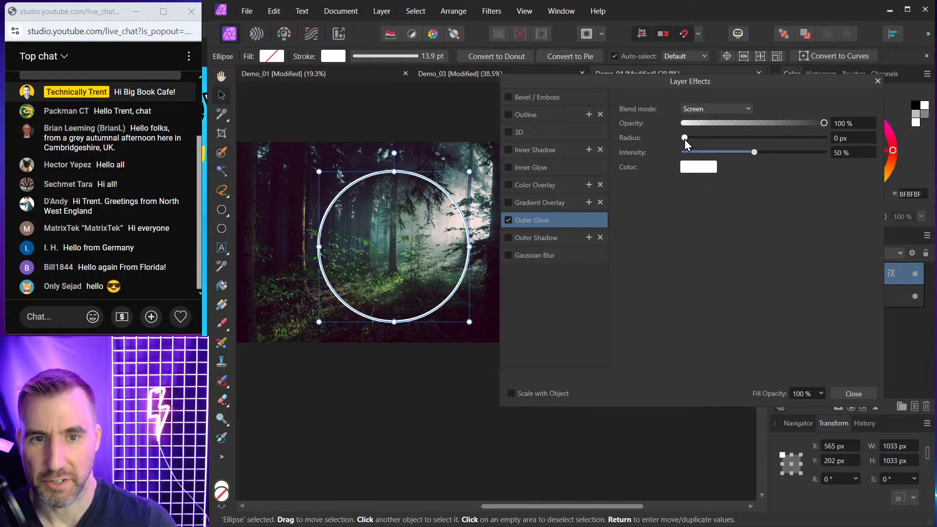
drag(684, 139, 778, 142)
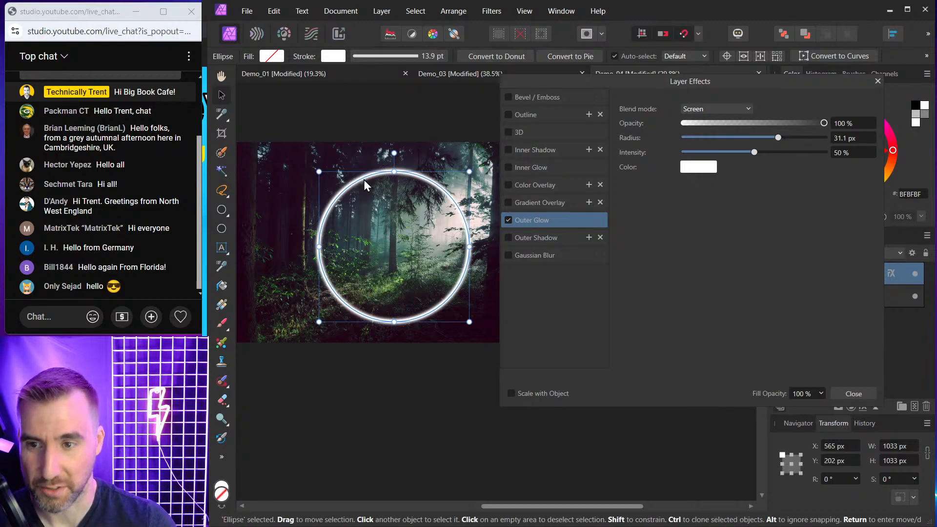
Step: Change the Outer Glow color to magenta and close the layer effects
click(696, 168)
drag(701, 203, 711, 208)
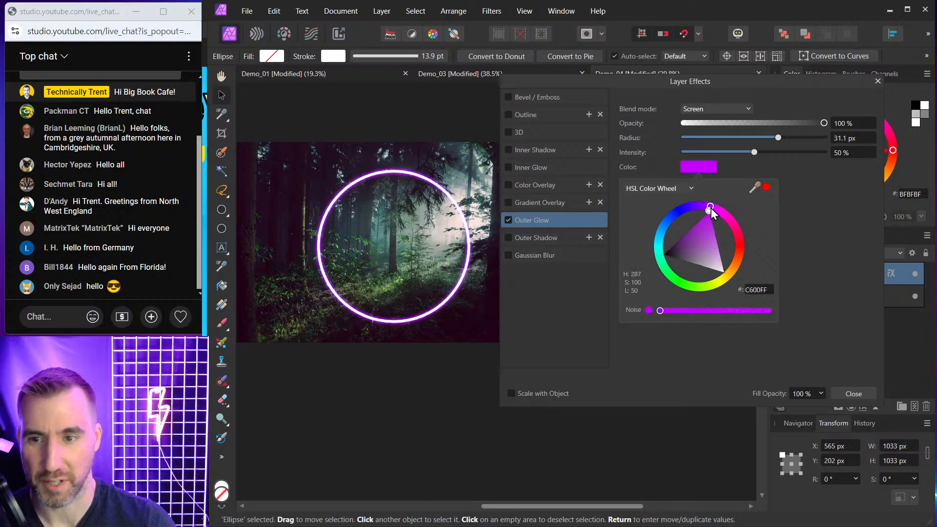
scroll(355, 186, up, 3)
scroll(356, 187, up, 1)
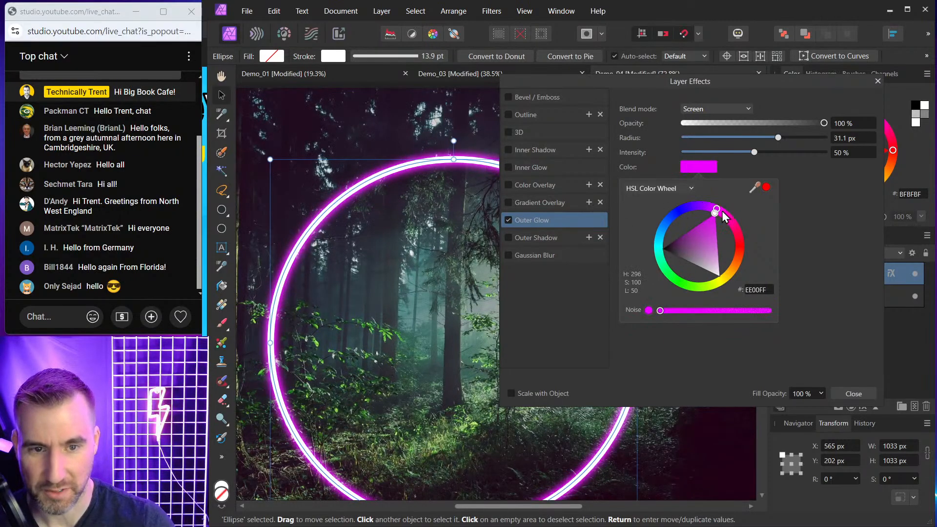
click(719, 209)
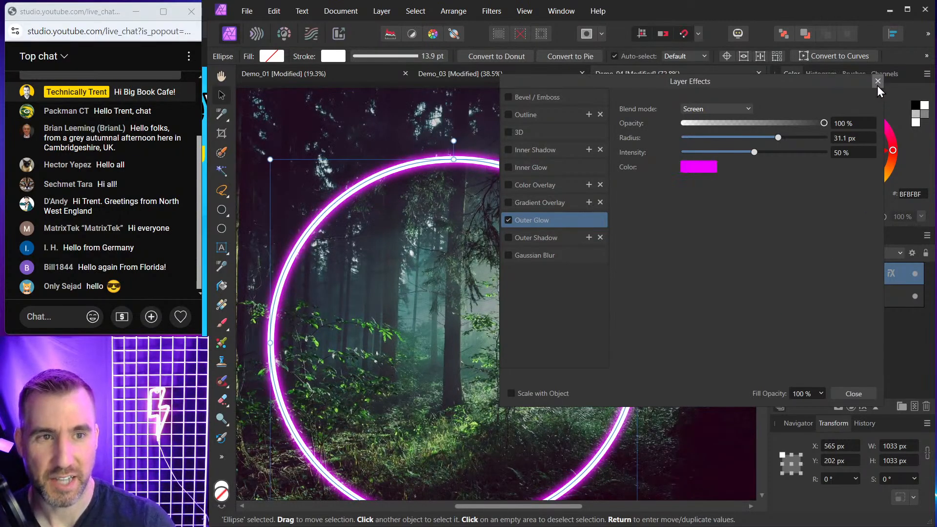
click(877, 82)
Step: Deselect the ellipse and add a live Lighting filter above all layers of the forest image
scroll(598, 216, down, 3)
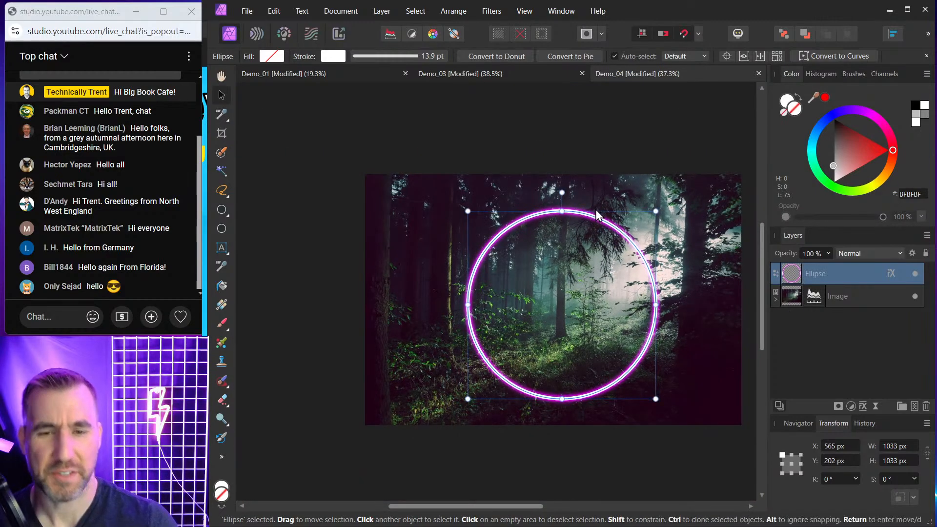
click(577, 162)
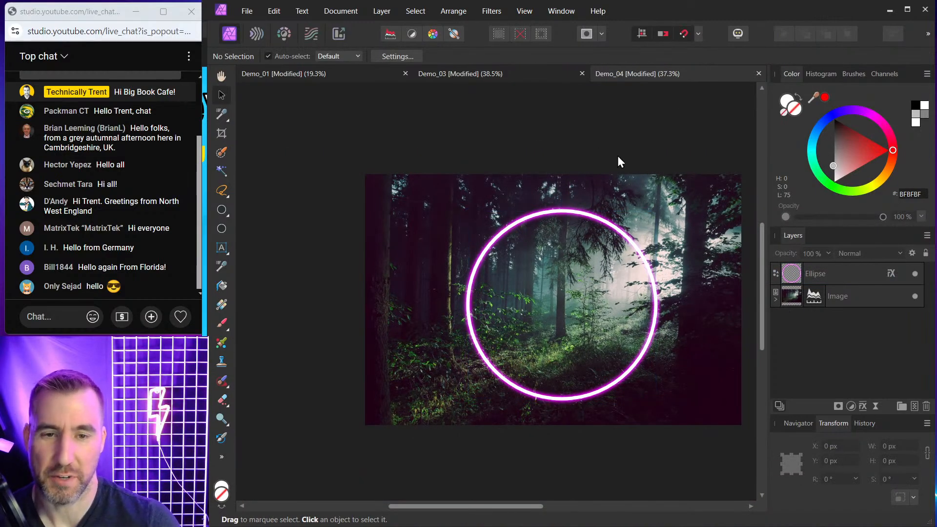
drag(630, 170, 569, 151)
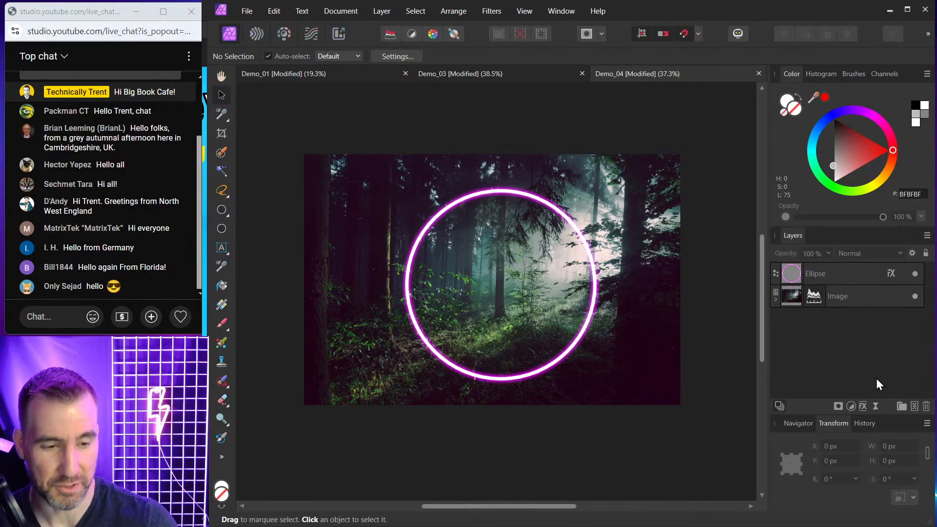
click(876, 407)
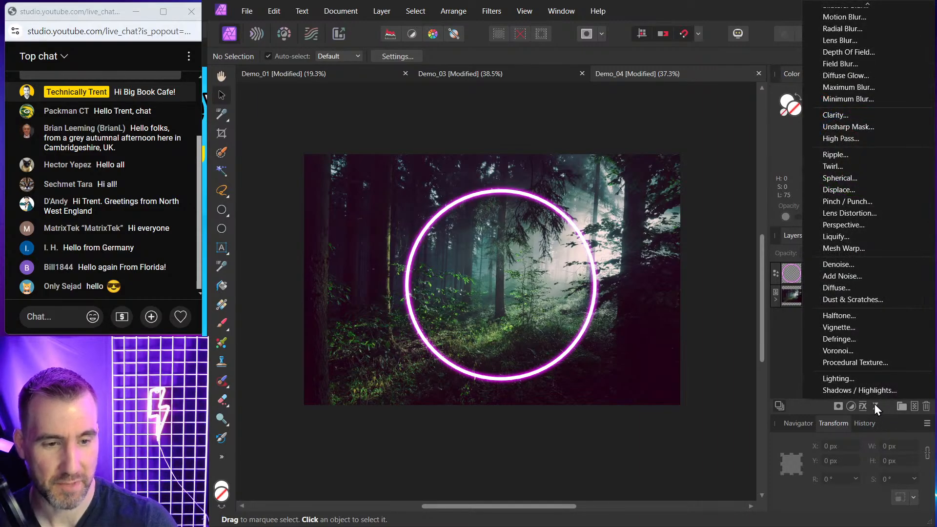
click(868, 379)
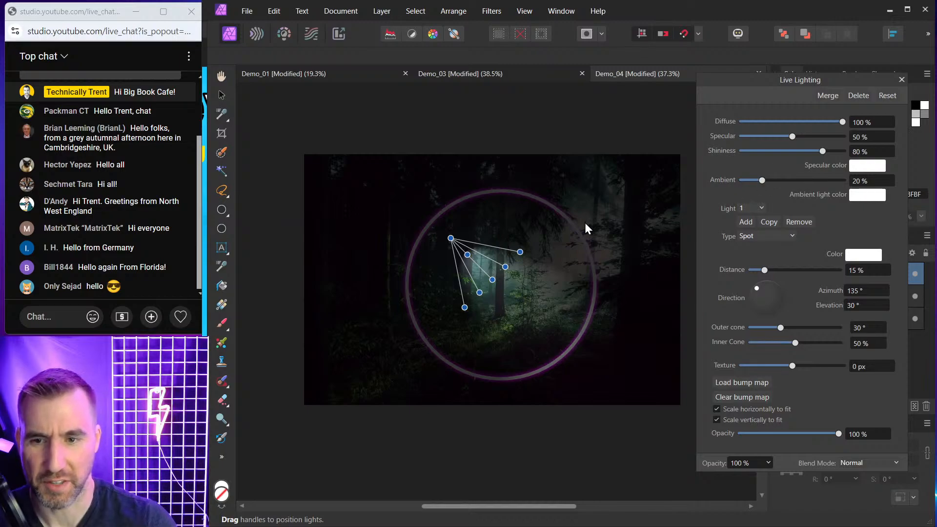
Step: Change the light type to Point, expand its distance to about 33% and centre it inside the neon circle
click(767, 239)
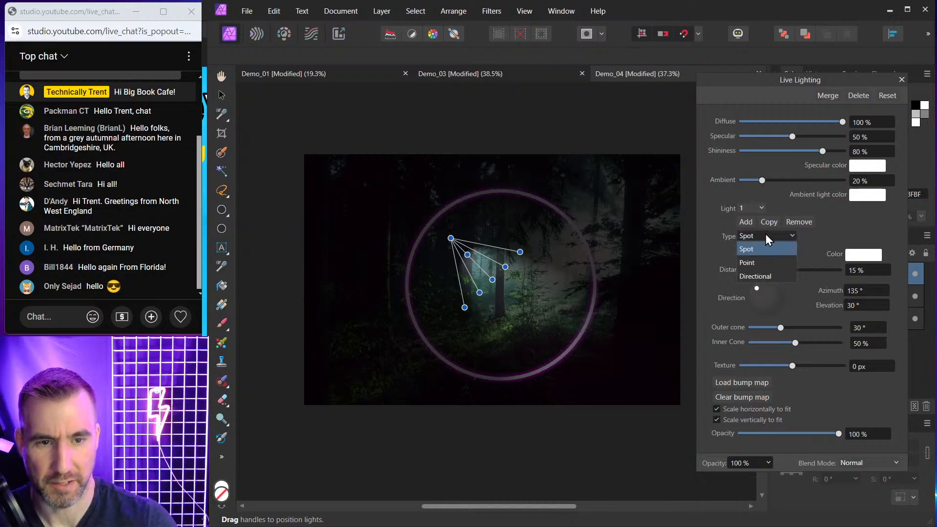
click(761, 262)
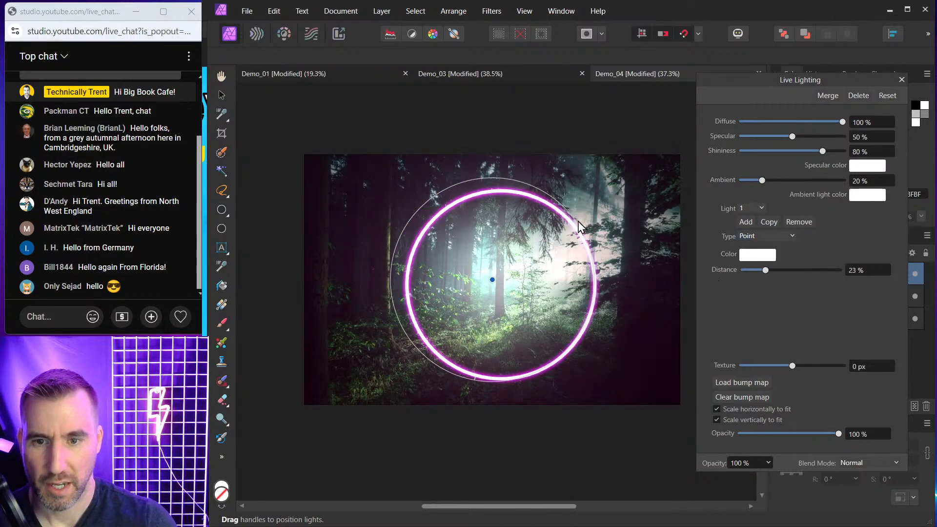
drag(580, 227, 621, 201)
drag(494, 281, 504, 290)
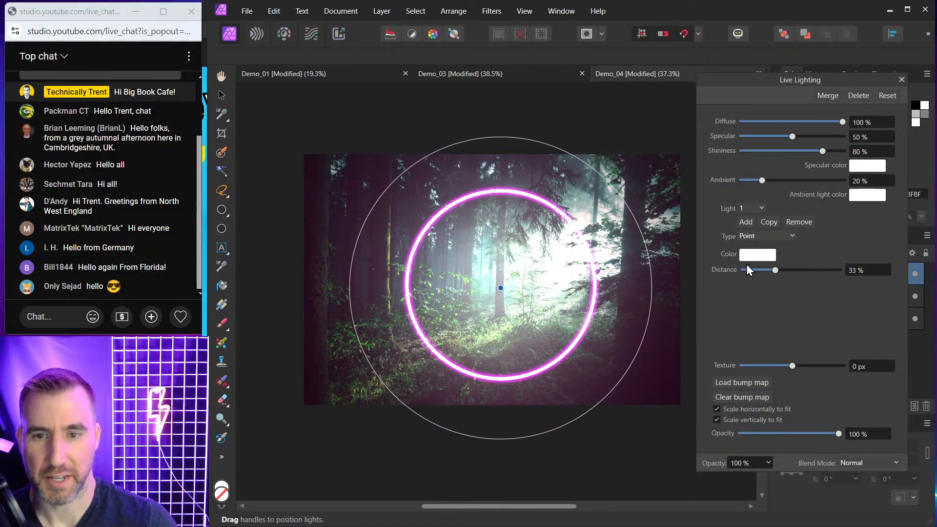
Step: Lower the Lighting filter's layer opacity to about 37% and change the light color to bright blue
click(768, 463)
drag(770, 476, 715, 473)
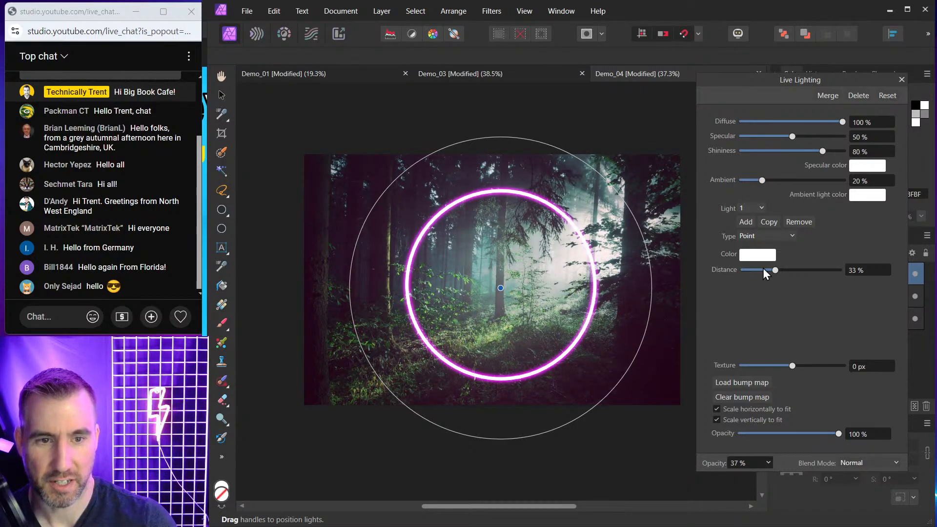
click(758, 255)
click(741, 299)
drag(741, 299, 732, 315)
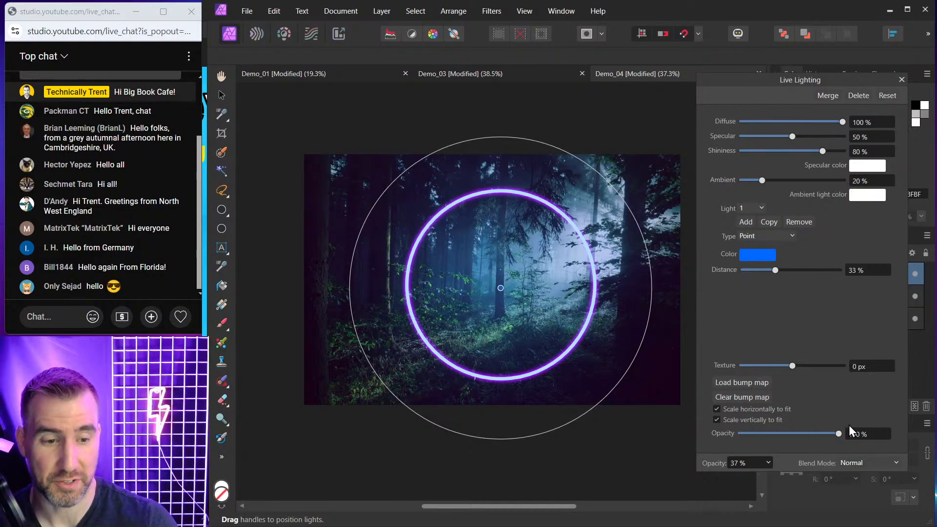
Step: Set the Lighting filter's blend mode to Soft Light and its layer opacity to about 60%
click(860, 464)
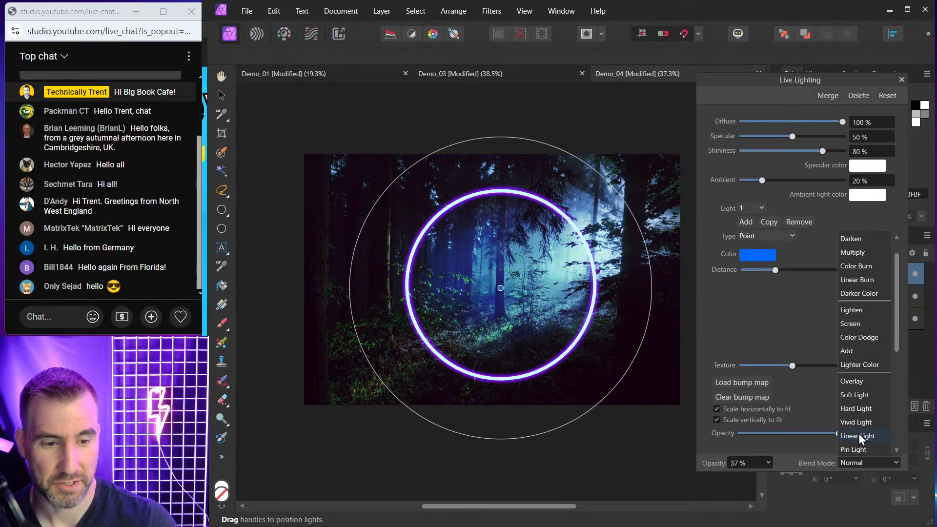
click(852, 394)
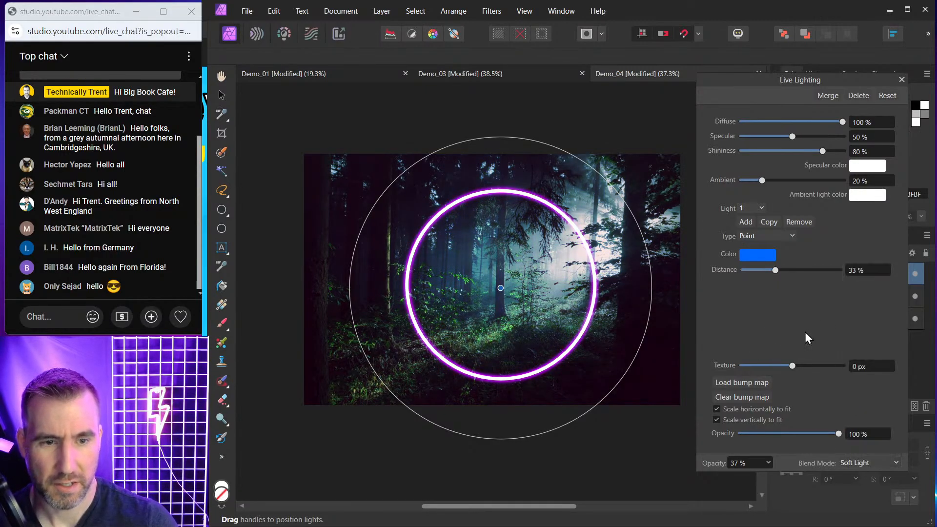
click(769, 464)
drag(770, 474, 789, 476)
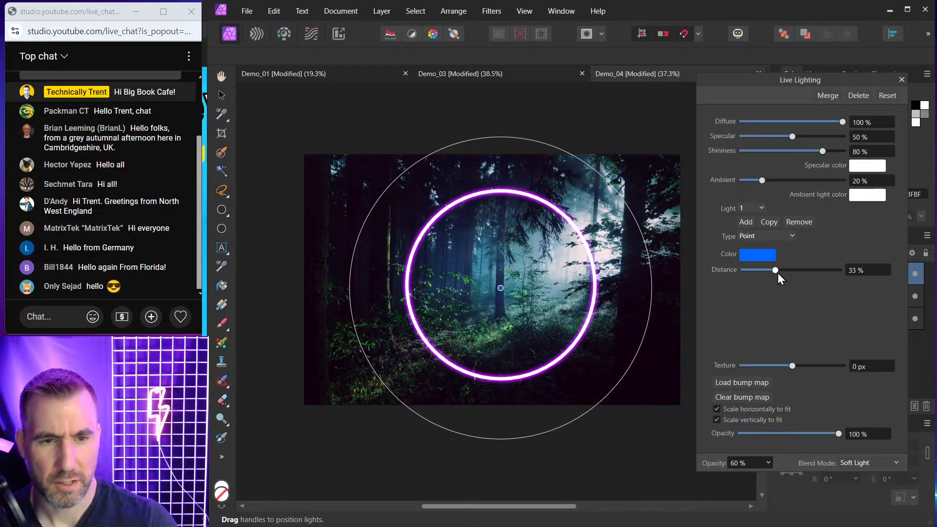
Step: Change the light color to purple 9500FF, raise the filter's layer opacity to 100% and close its settings
click(770, 257)
drag(736, 309, 761, 302)
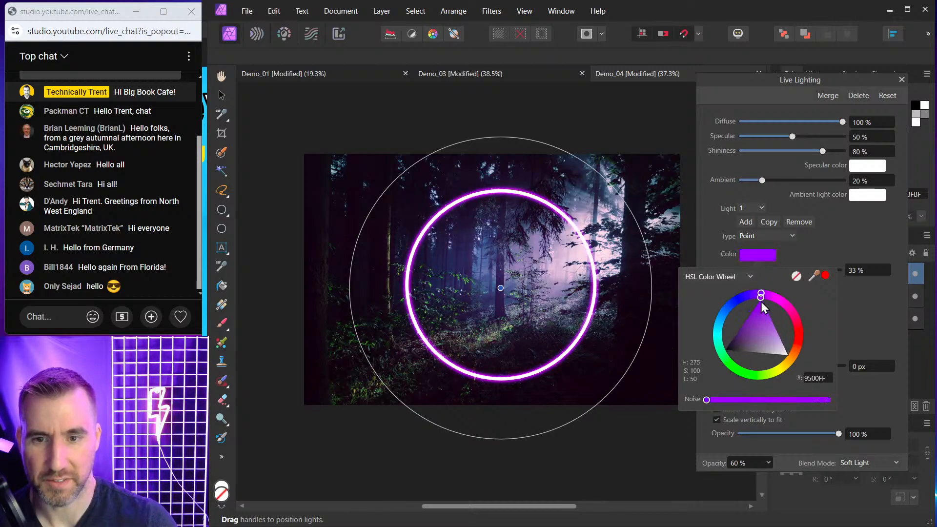
click(878, 310)
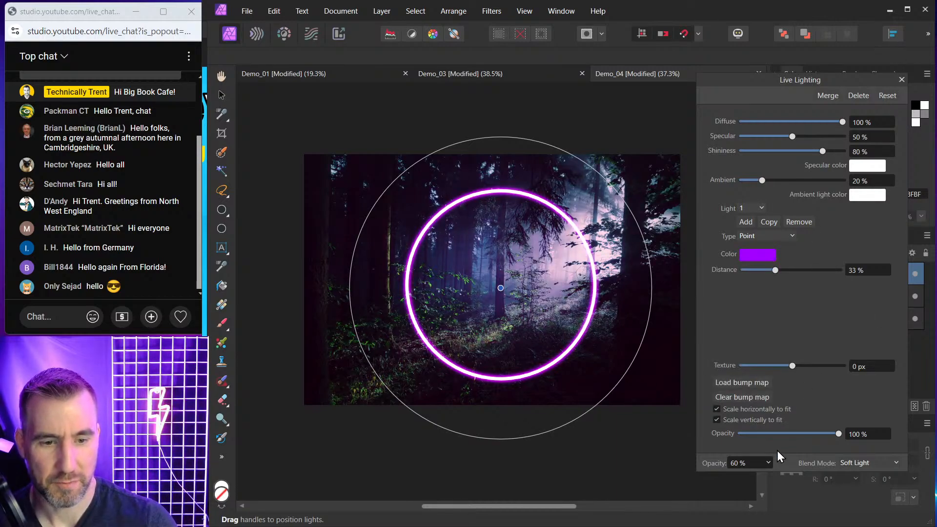
click(768, 463)
drag(780, 482, 845, 481)
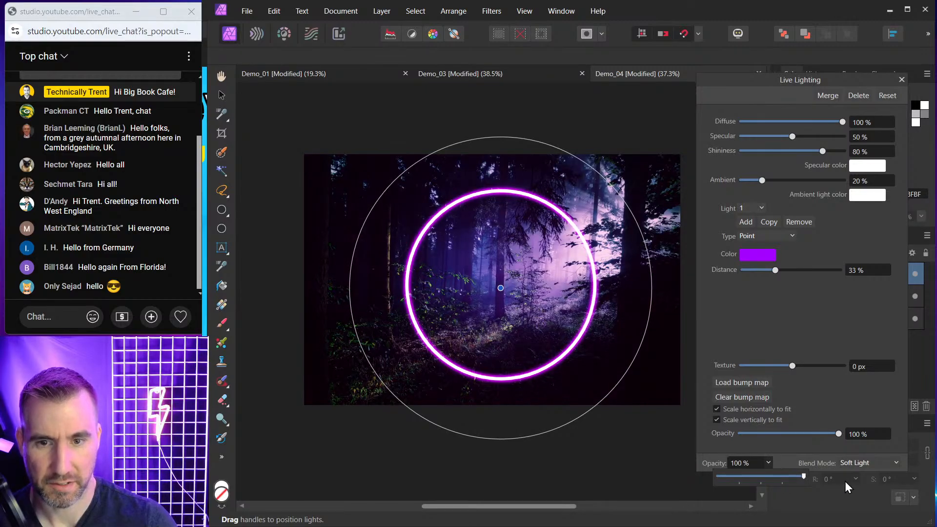
click(901, 80)
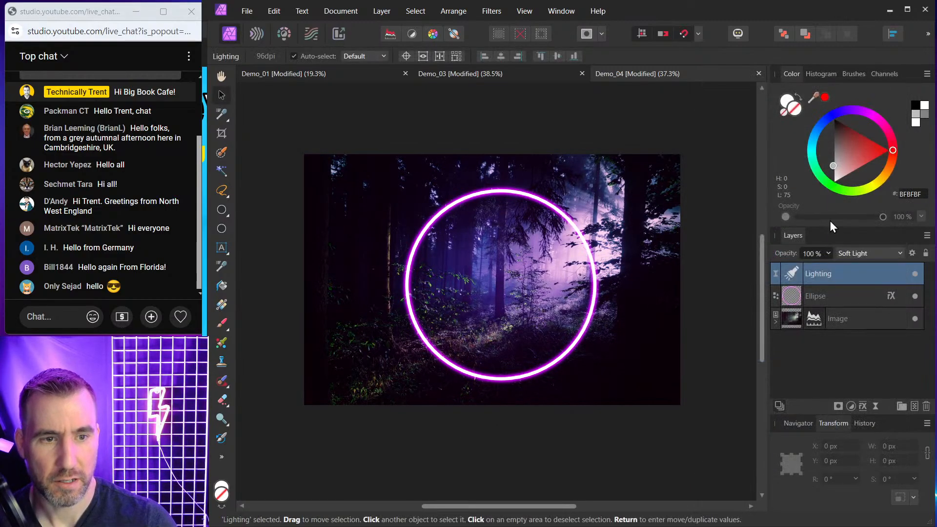
Step: Move the Levels Adjustment out of the Image layer to just above the Ellipse, and compare the scene with Lighting and Levels hidden and shown
click(776, 322)
drag(798, 340, 802, 288)
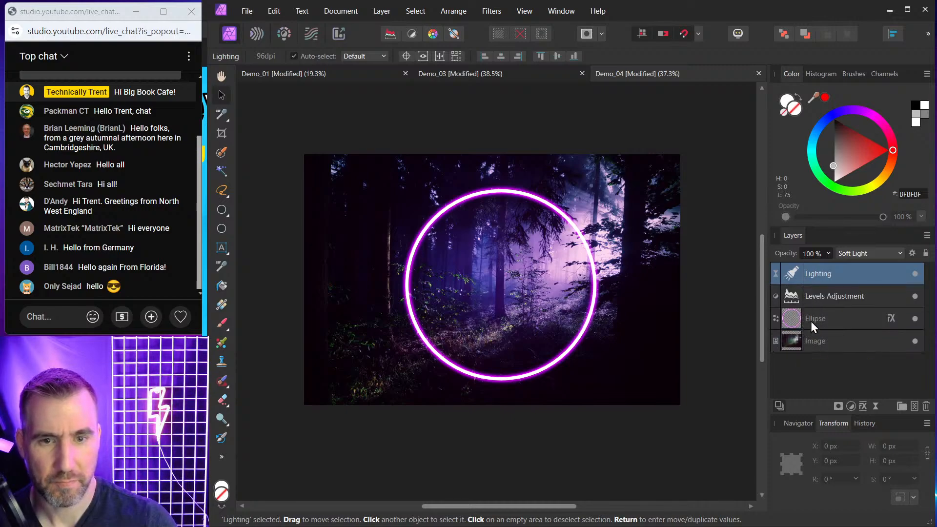
shift+click(800, 298)
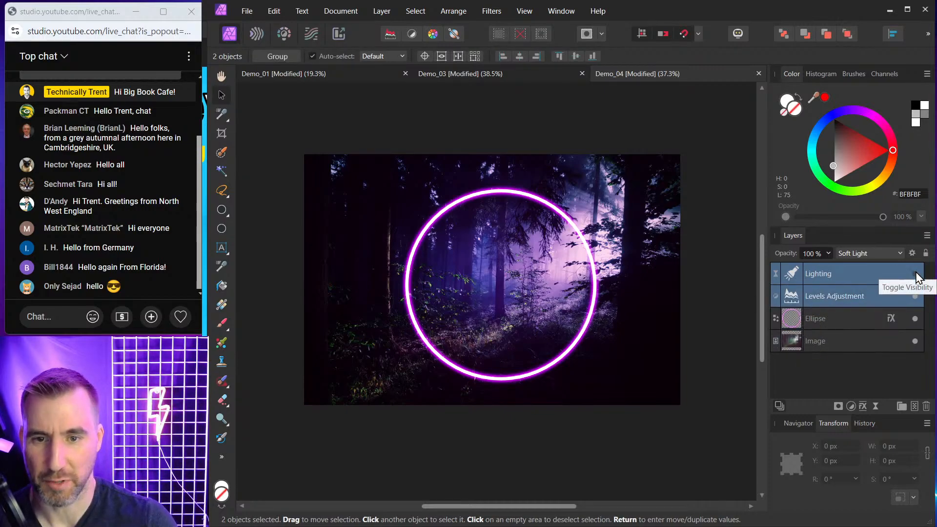
click(916, 273)
click(916, 274)
click(916, 273)
click(916, 273)
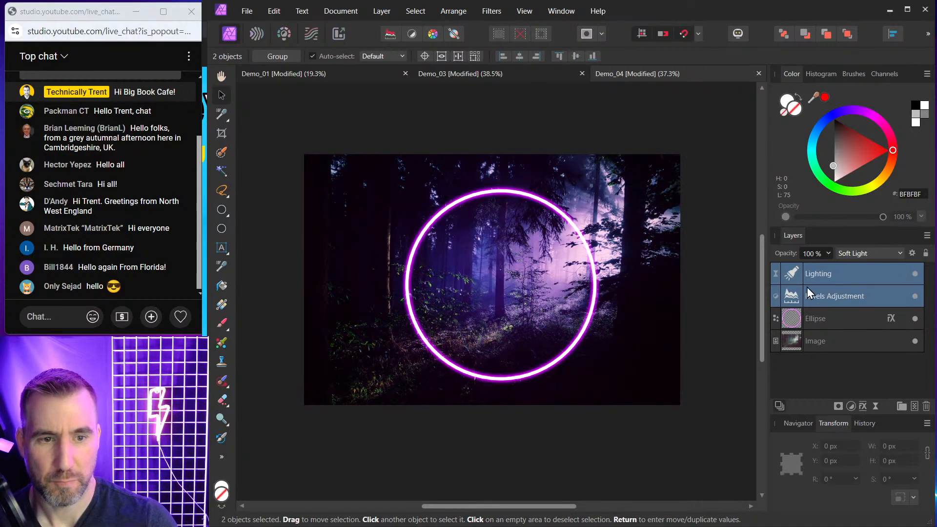
Step: Change the Lighting filter's light color to deep blue 1000FF, close its settings and inspect the circle's glow up close
double_click(797, 294)
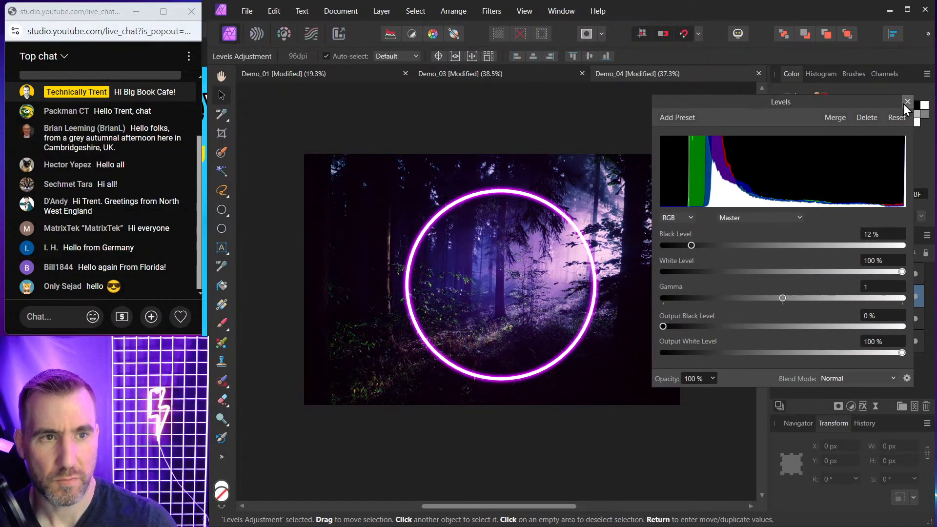
click(903, 104)
click(796, 274)
click(766, 256)
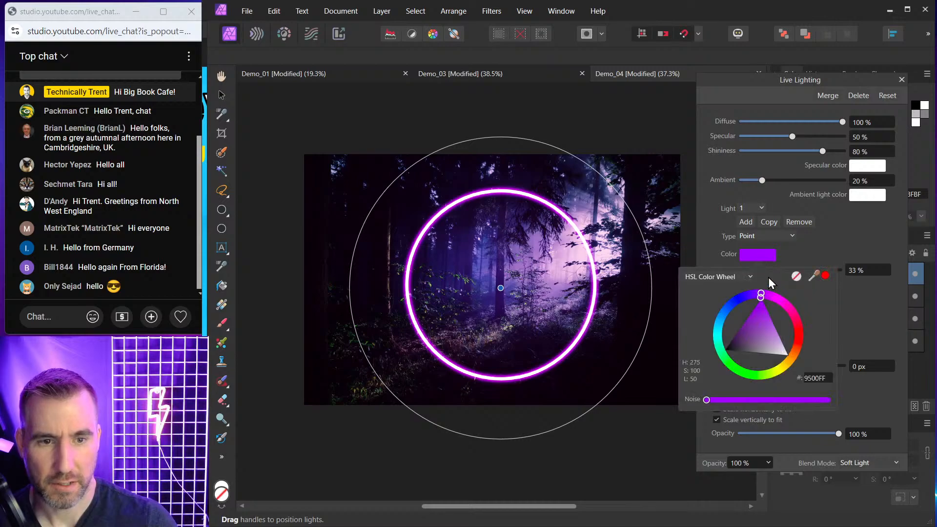
drag(761, 297, 741, 300)
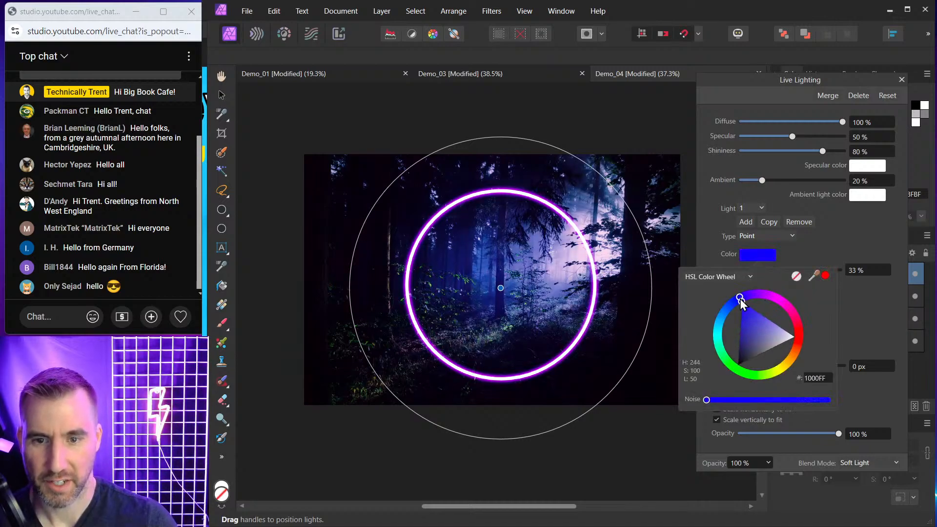
click(902, 80)
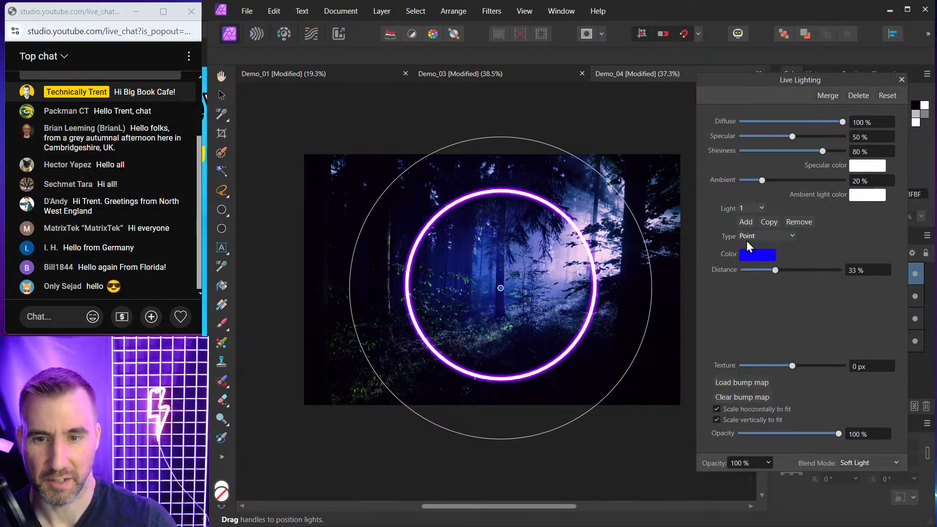
click(901, 80)
scroll(516, 203, up, 5)
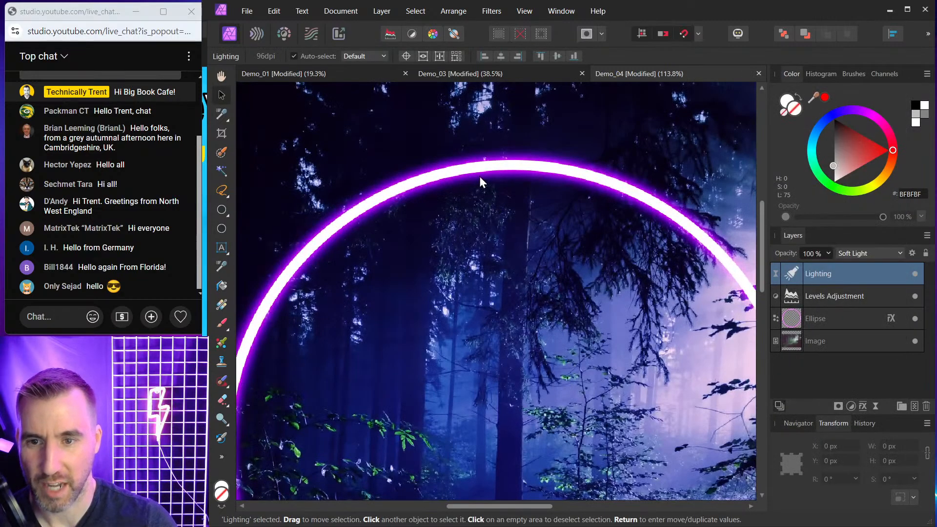
scroll(534, 211, down, 5)
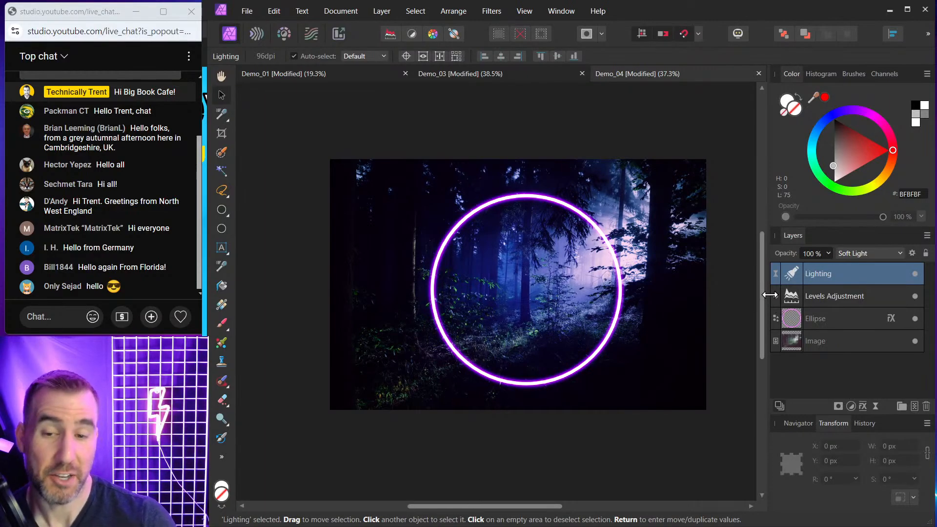
Step: Add a mask to the Lighting filter and prepare a Round Soft Brush enlarged to 1053 px for painting on it
click(836, 408)
click(777, 276)
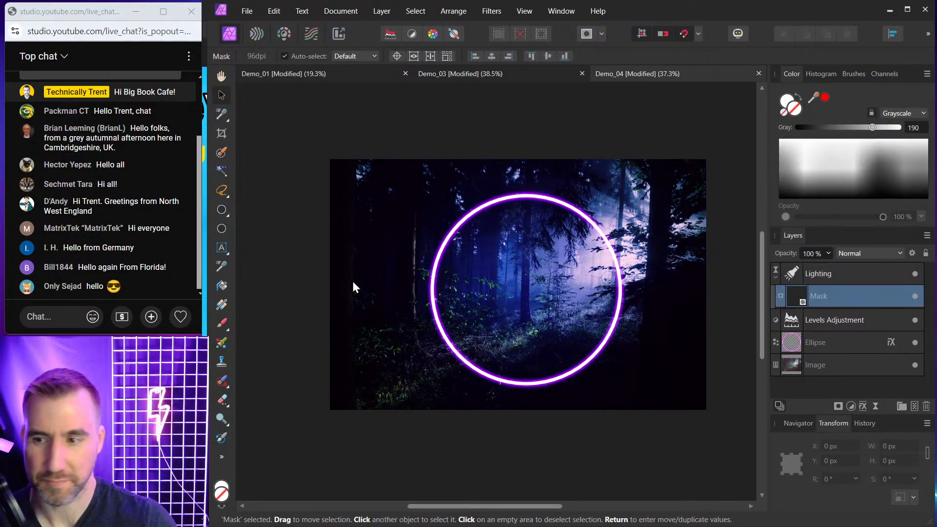
click(229, 324)
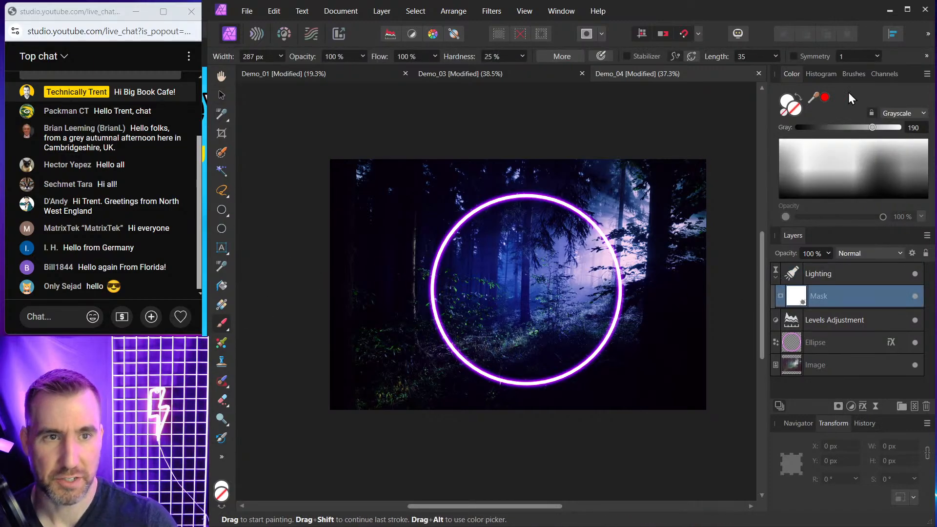
click(854, 73)
scroll(834, 169, down, 5)
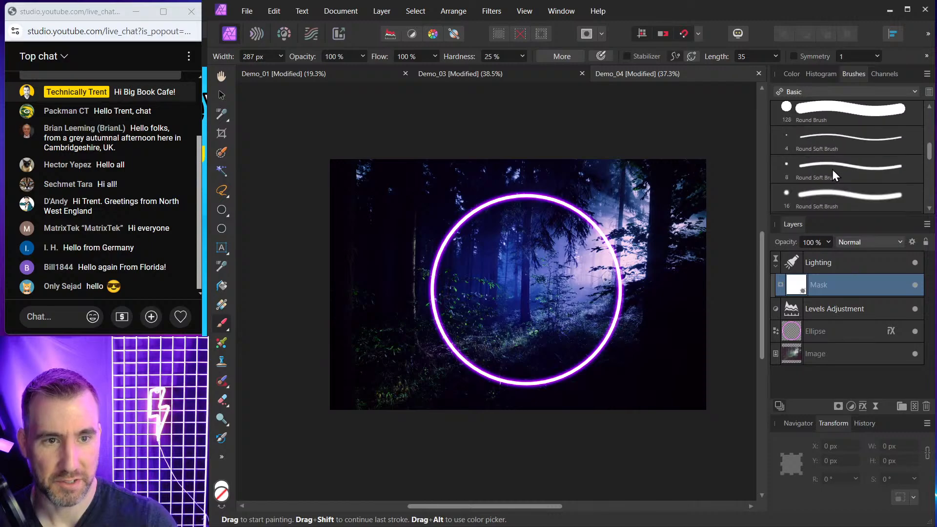
click(833, 178)
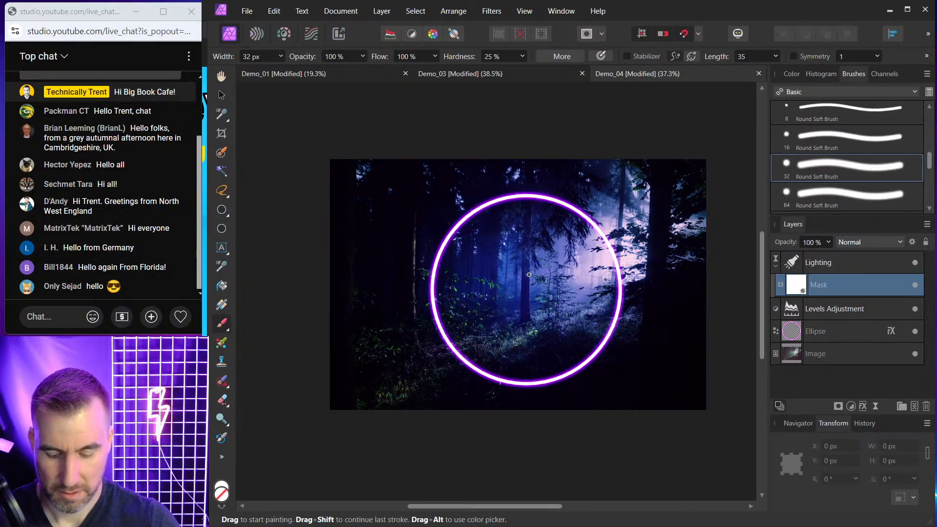
key(bracketright)
key(bracketright)
key(bracketright)
key(bracketright)
key(bracketright)
key(bracketright)
key(bracketright)
key(bracketright)
key(bracketright)
key(bracketright)
key(bracketright)
key(bracketright)
key(bracketright)
key(bracketright)
key(bracketright)
key(bracketright)
key(bracketright)
key(bracketright)
key(bracketright)
key(bracketright)
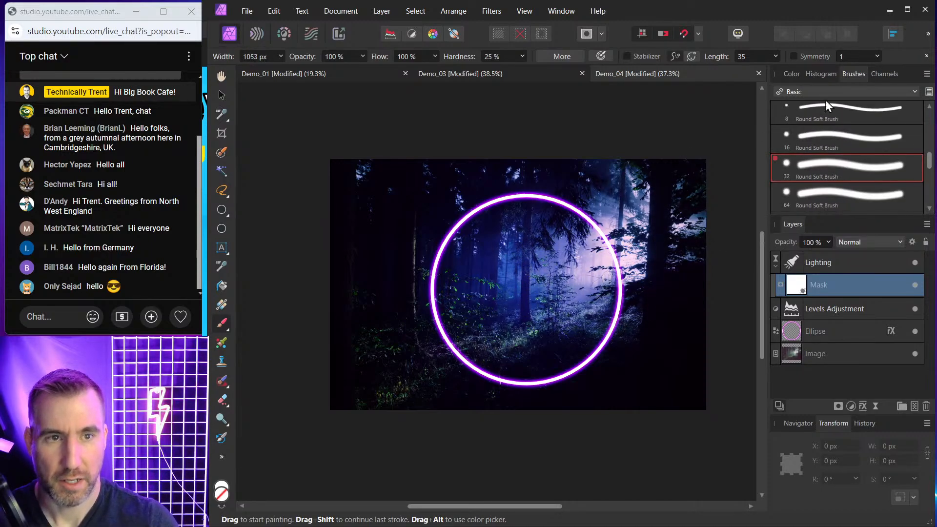
Step: Paint gray on the Lighting mask, ending with gray value 174, over the circle's interior and the trees along the photo's left side
click(789, 73)
drag(789, 157, 769, 168)
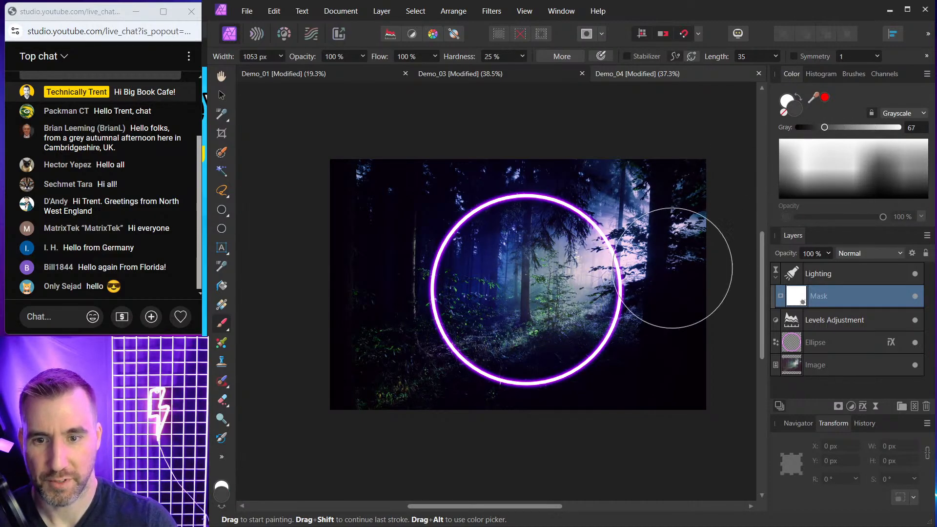
click(786, 150)
drag(499, 301, 517, 293)
mouse_move(365, 224)
mouse_down()
mouse_move(330, 211)
mouse_move(378, 195)
mouse_up()
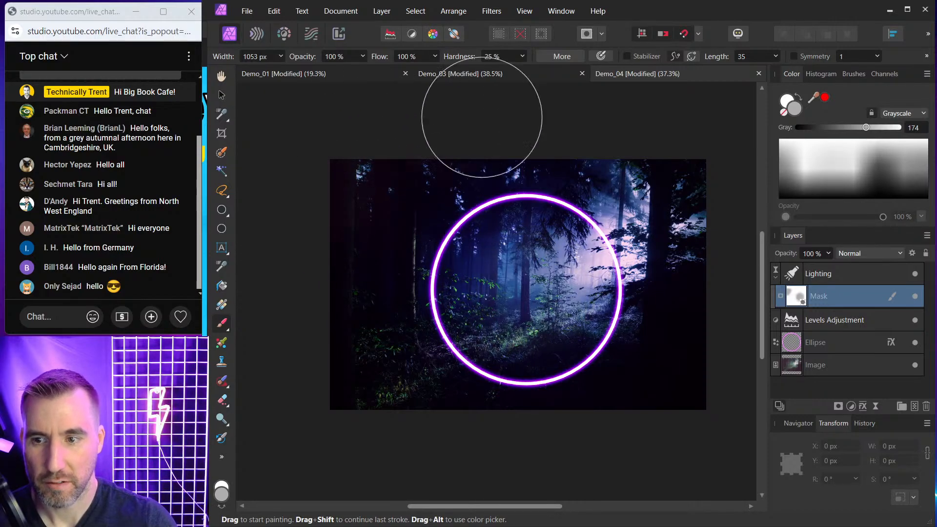
Step: Try painting the Lighting mask black over the trees left of the circle, and undo the stroke
drag(791, 167, 785, 199)
mouse_move(442, 204)
mouse_down()
mouse_move(332, 154)
mouse_move(328, 247)
mouse_up()
key(ctrl+z)
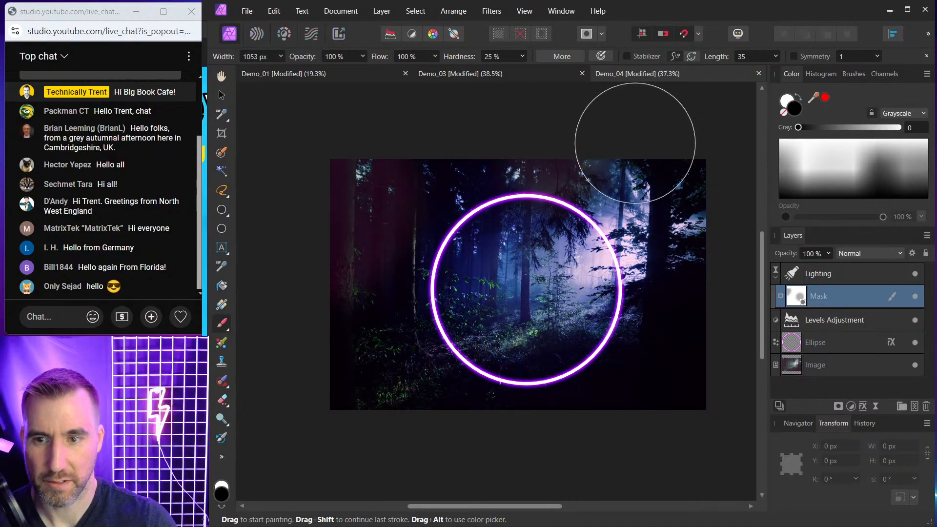
Step: Paint the mask white over the photo's left side to restore the lighting, and compare the scene with Lighting hidden and shown
drag(789, 166, 783, 111)
mouse_move(342, 143)
mouse_down()
mouse_move(375, 186)
mouse_move(339, 240)
mouse_move(283, 408)
mouse_up()
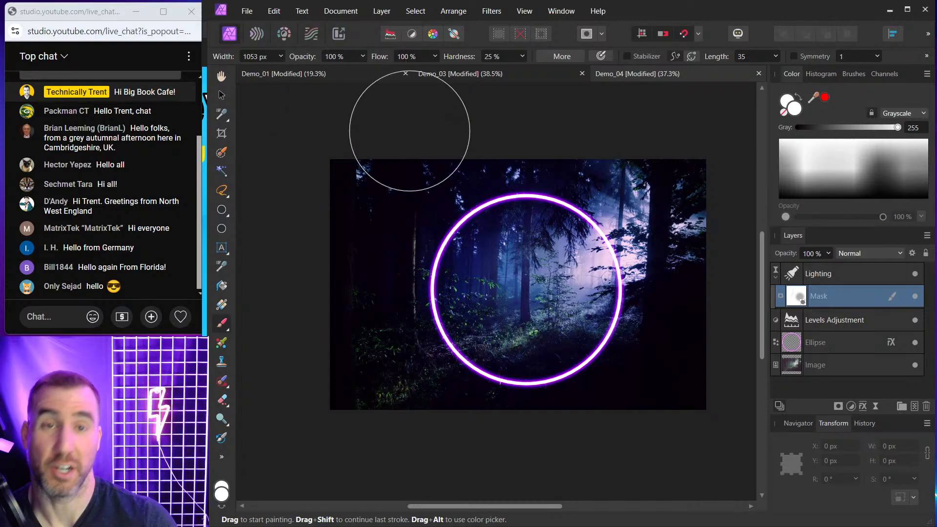
click(846, 272)
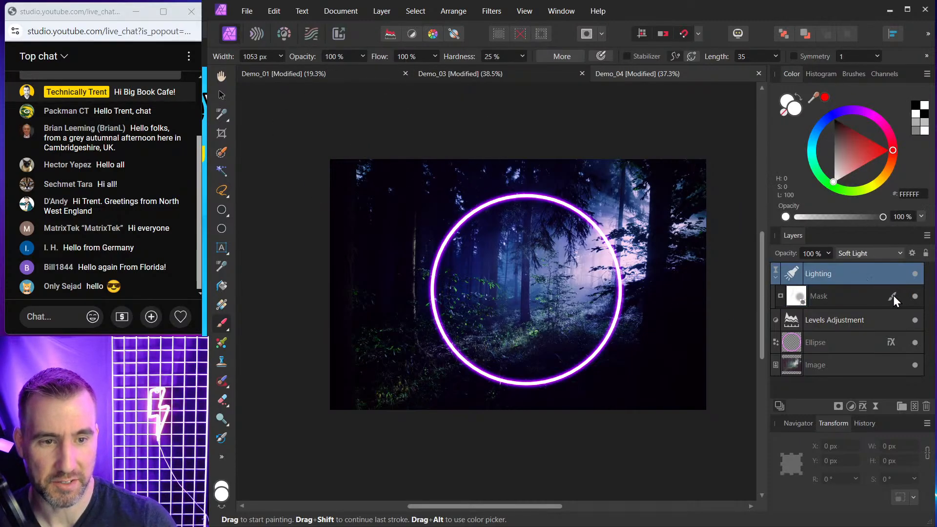
click(918, 275)
click(918, 275)
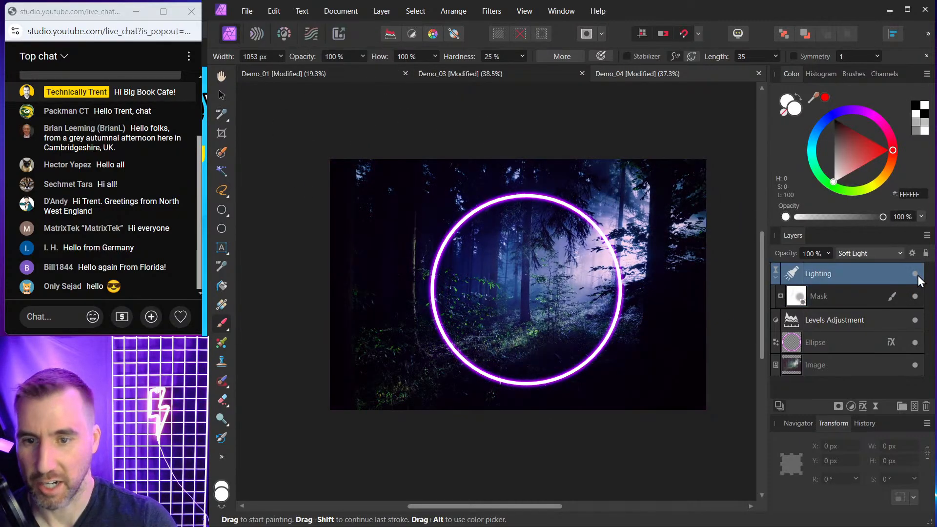
click(918, 275)
click(917, 276)
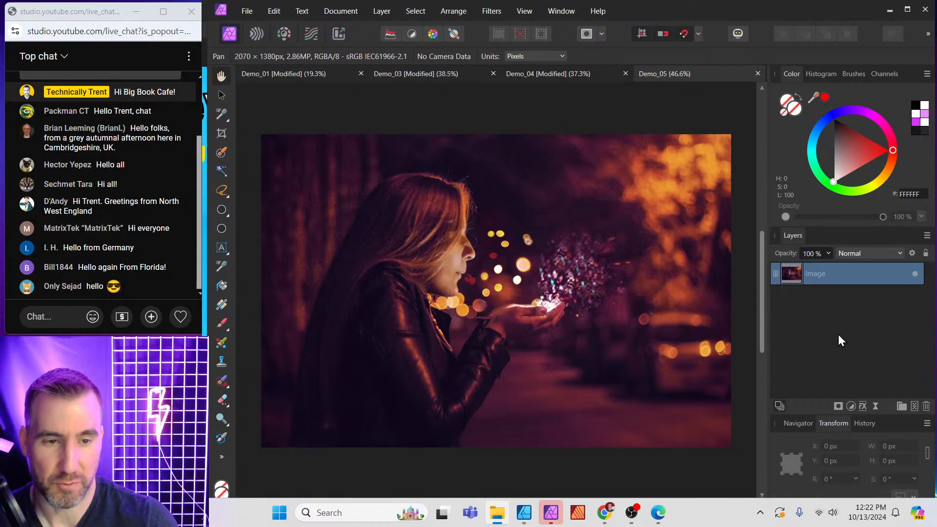
Step: Add a live Lighting filter with a Point light, placing it over the woman's glowing hand with a distance of 17%
click(878, 406)
click(858, 379)
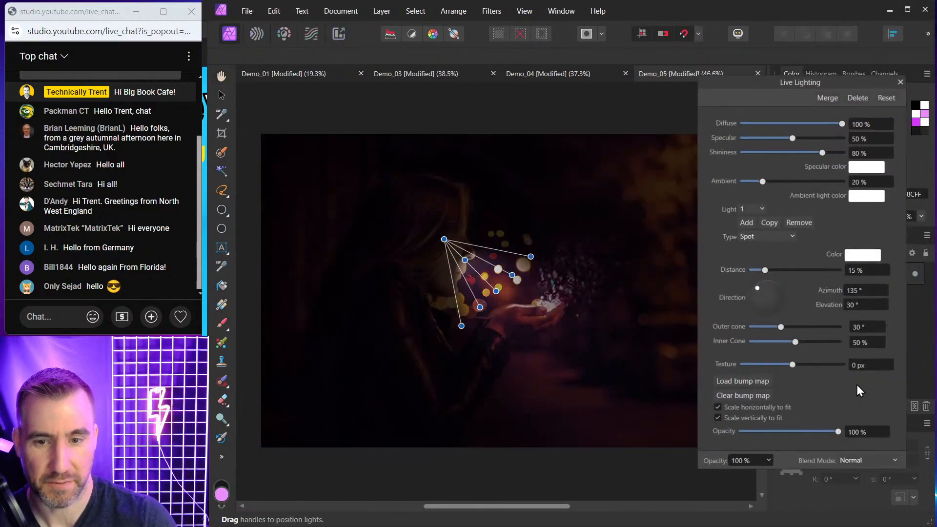
click(768, 240)
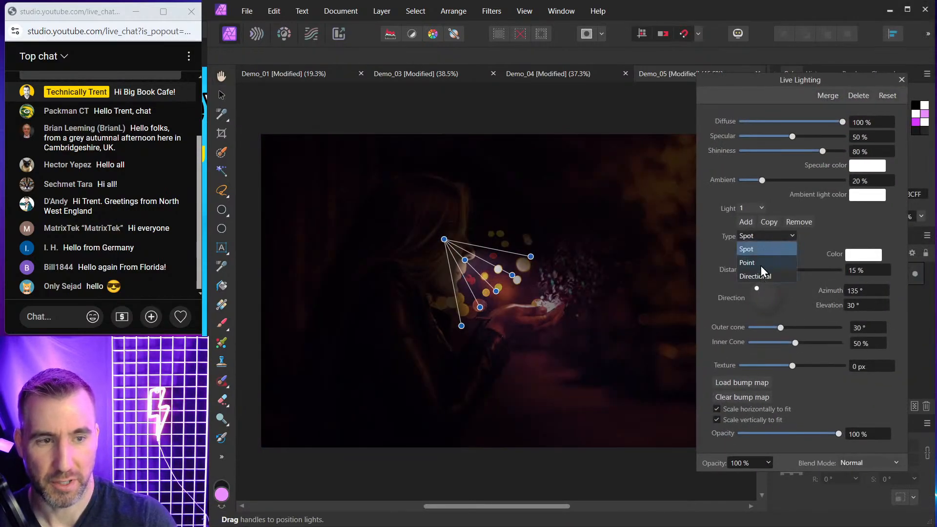
click(759, 263)
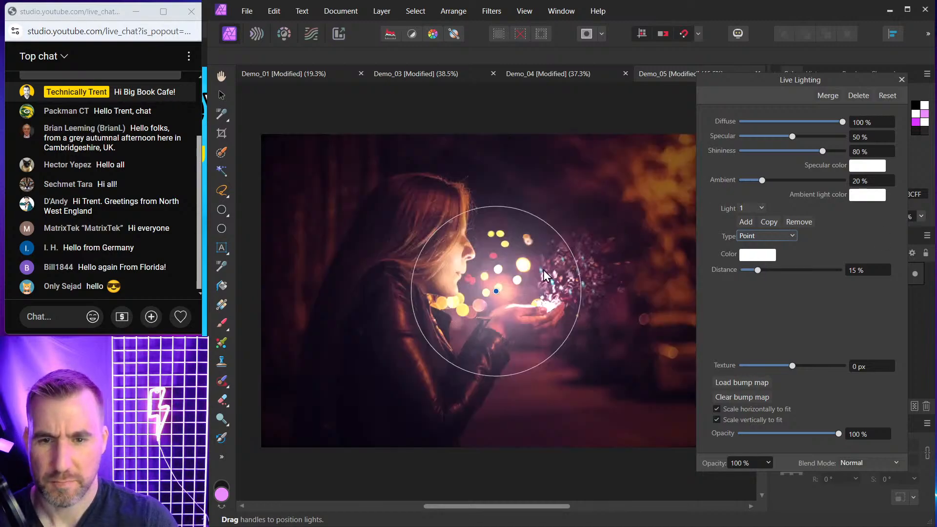
drag(496, 291, 538, 302)
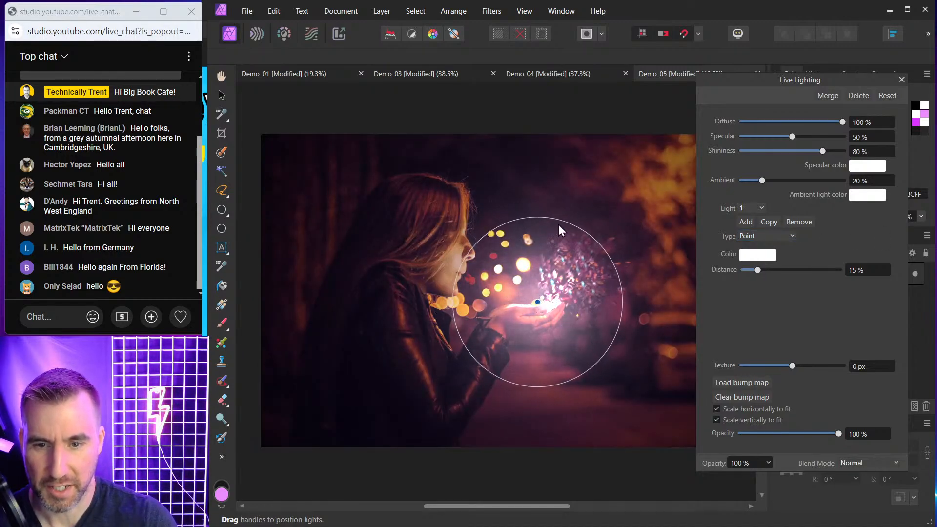
drag(558, 220, 565, 209)
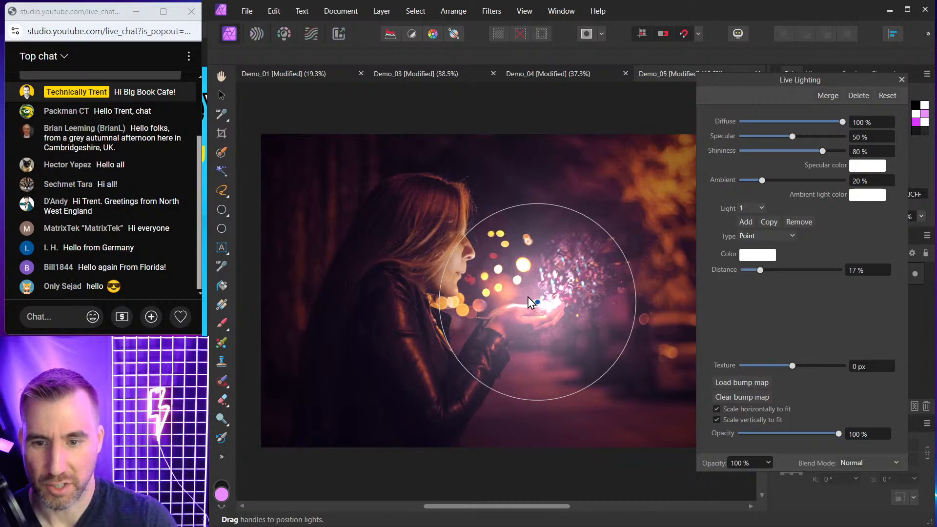
drag(537, 302, 534, 303)
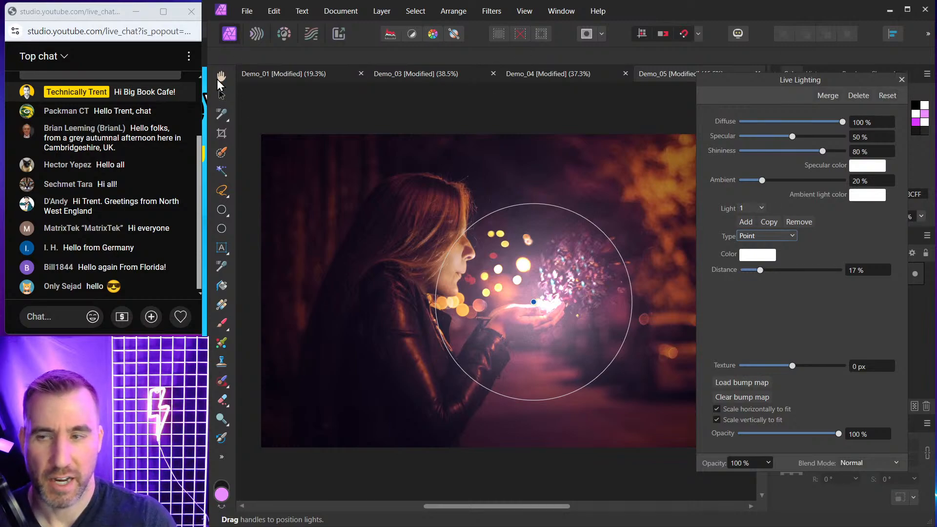
click(901, 81)
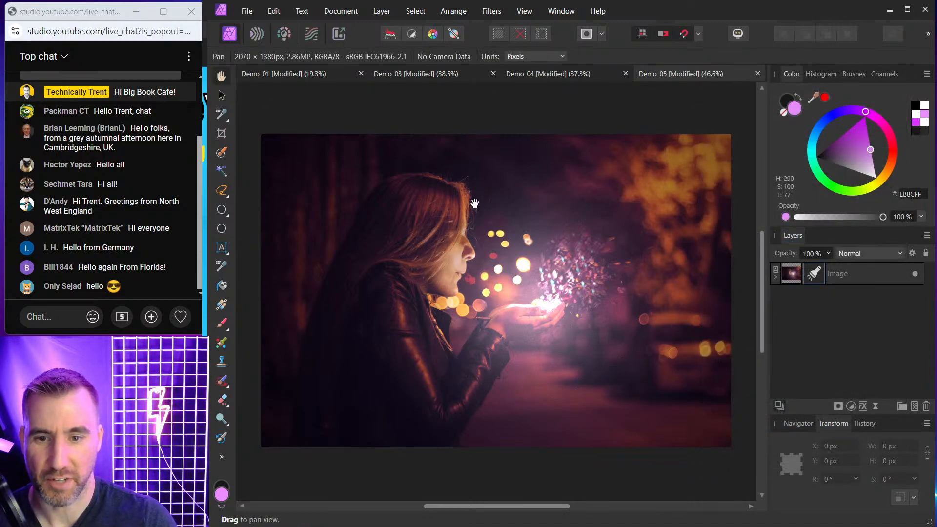
Step: Add a mask and nest it inside the image's Lighting filter
click(775, 277)
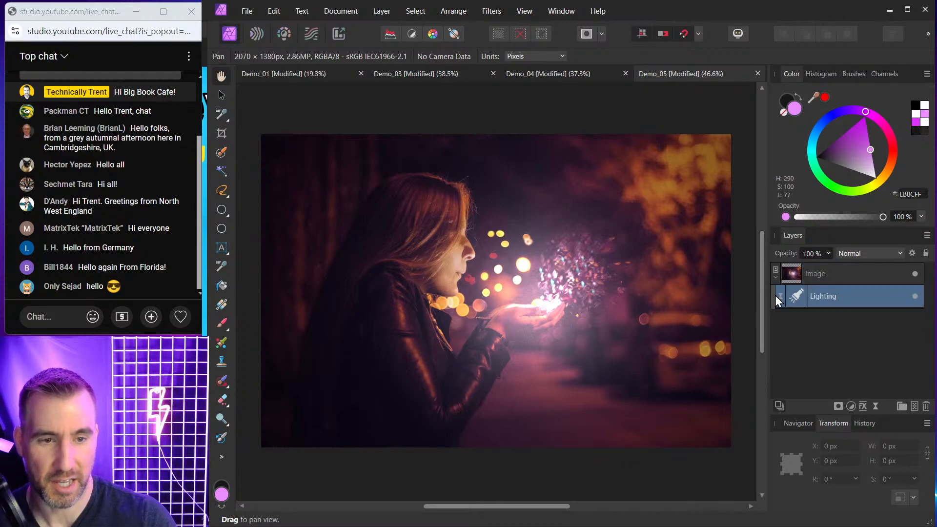
click(839, 406)
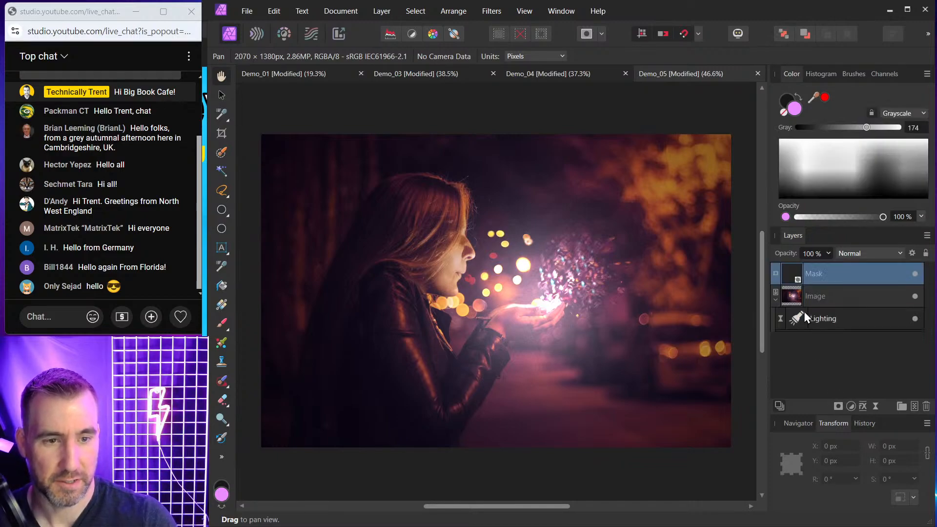
drag(793, 298, 817, 323)
click(781, 300)
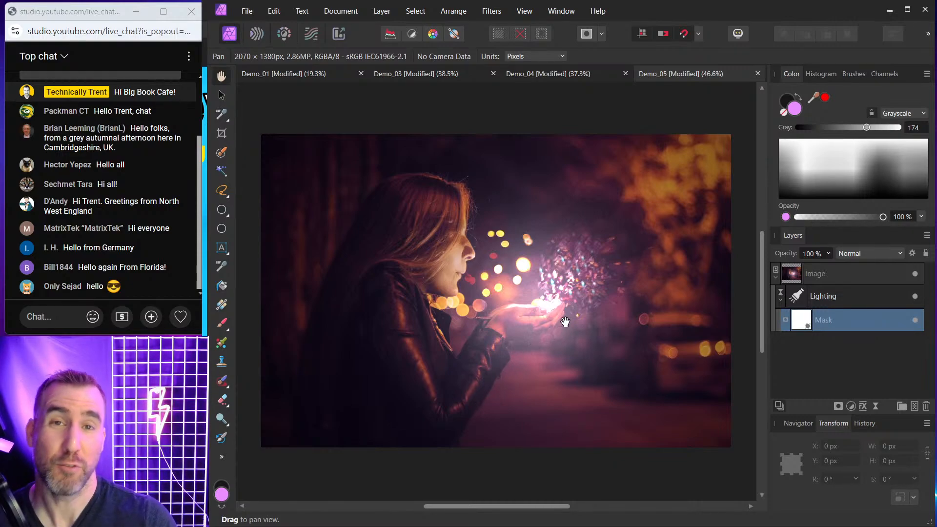
Step: Paint the Lighting mask with gray 51 using a 176 px brush, over the woman's hand, arm and jacket
click(225, 323)
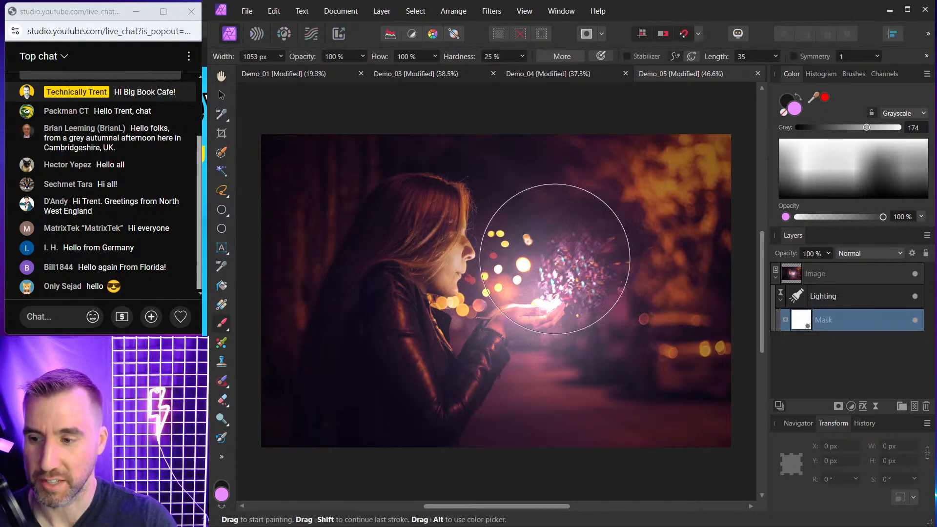
click(788, 171)
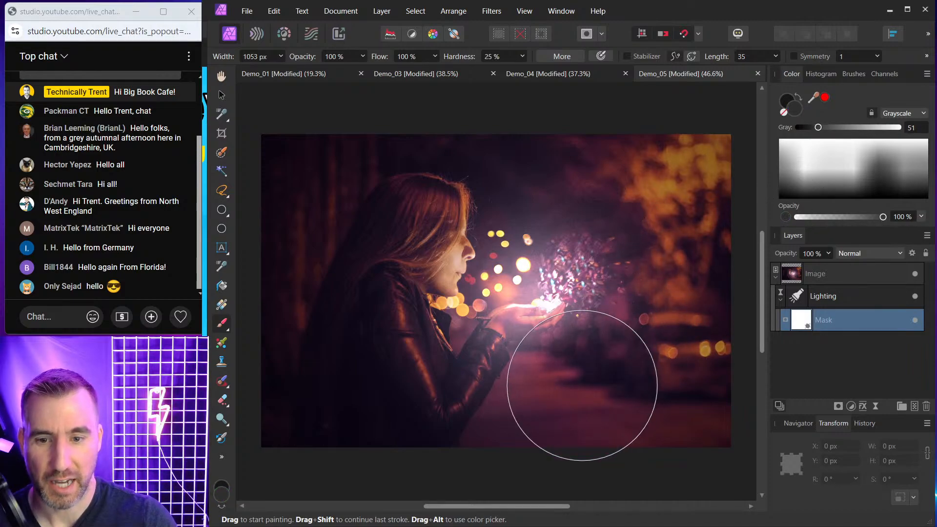
key(bracketleft)
key(bracketleft)
key(bracketleft)
key(bracketleft)
key(bracketleft)
key(bracketleft)
key(bracketleft)
key(bracketleft)
key(bracketleft)
key(bracketleft)
key(bracketleft)
key(bracketleft)
key(bracketleft)
key(bracketleft)
key(bracketleft)
key(bracketleft)
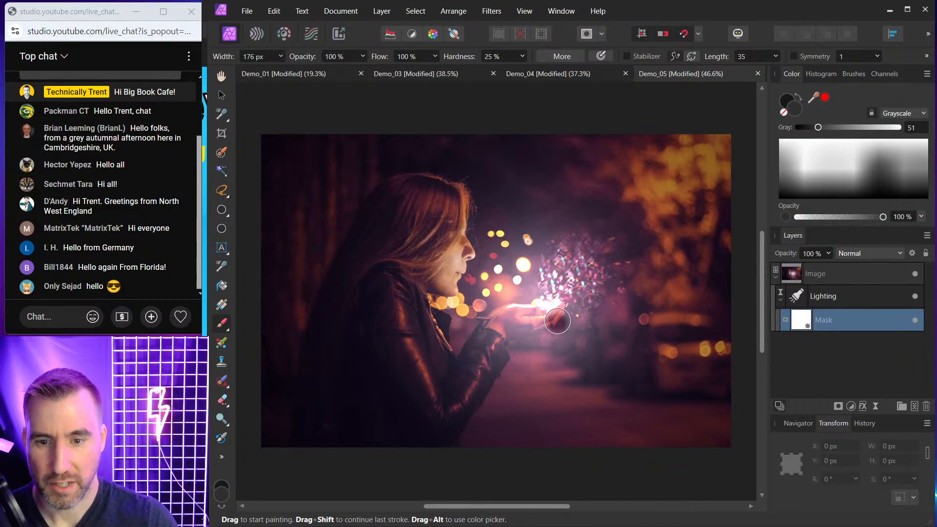
mouse_move(556, 322)
mouse_down()
mouse_move(521, 324)
mouse_move(547, 321)
mouse_move(493, 341)
mouse_move(468, 400)
mouse_move(490, 337)
mouse_move(523, 356)
mouse_move(479, 430)
mouse_move(490, 437)
mouse_up()
Step: Enlarge the brush to 408 px and paint the mask dark gray over the woman's body and the trees behind her
key(bracketright)
key(bracketright)
key(bracketright)
key(bracketright)
key(bracketright)
key(bracketright)
key(bracketright)
key(bracketright)
mouse_move(530, 352)
mouse_down()
mouse_move(628, 382)
mouse_move(548, 354)
mouse_move(608, 389)
mouse_move(570, 345)
mouse_move(603, 362)
mouse_move(608, 402)
mouse_move(530, 418)
mouse_move(570, 479)
mouse_move(423, 443)
mouse_move(383, 337)
mouse_up()
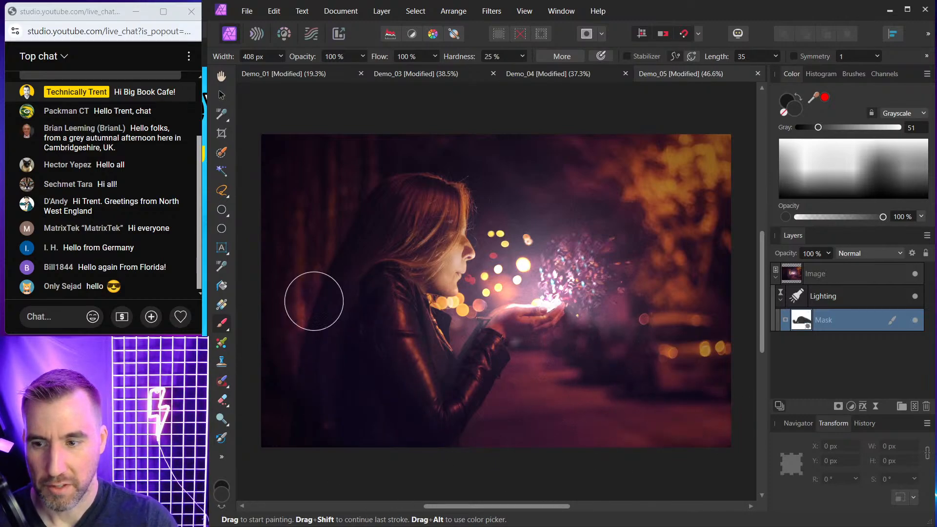
mouse_move(301, 190)
mouse_down()
mouse_move(305, 313)
mouse_move(309, 271)
mouse_move(296, 178)
mouse_move(307, 334)
mouse_move(316, 220)
mouse_move(306, 339)
mouse_move(312, 414)
mouse_up()
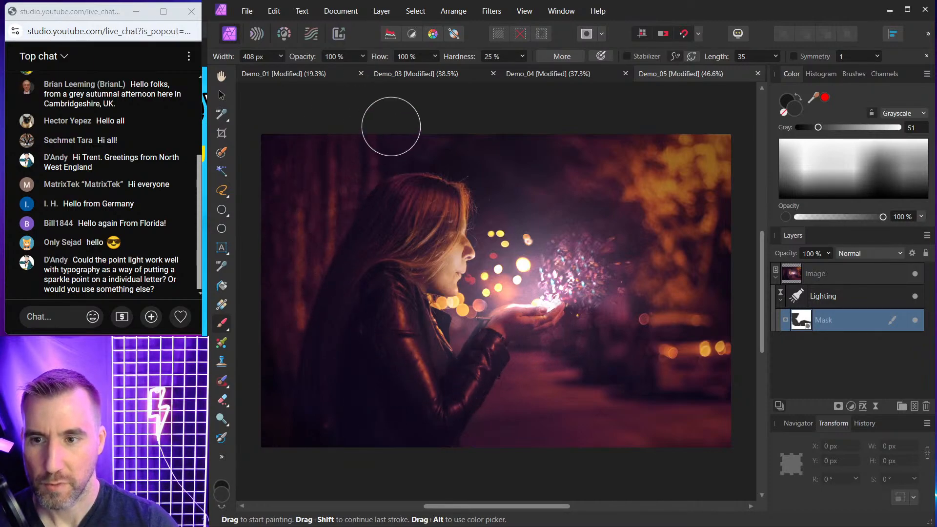
Step: Compare the portrait photo with the Lighting mask hidden and shown
click(917, 319)
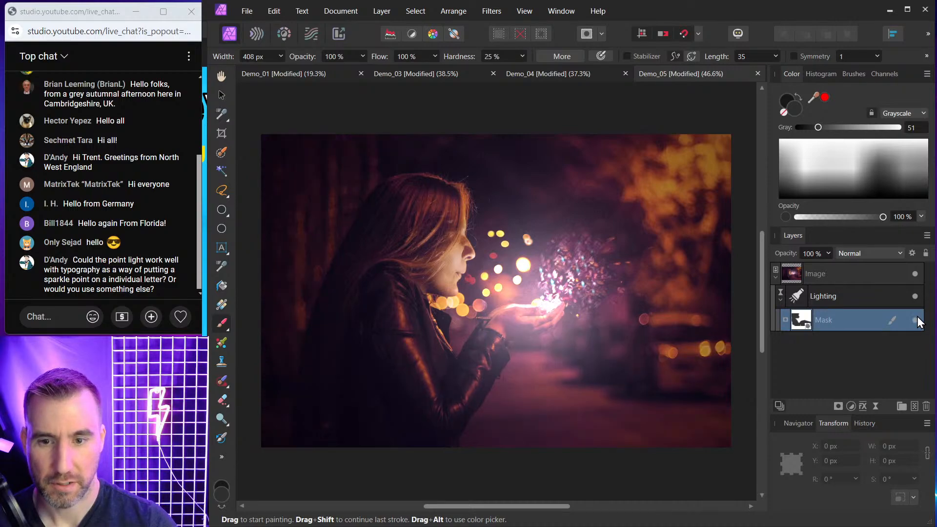
click(917, 319)
scroll(617, 391, down, 3)
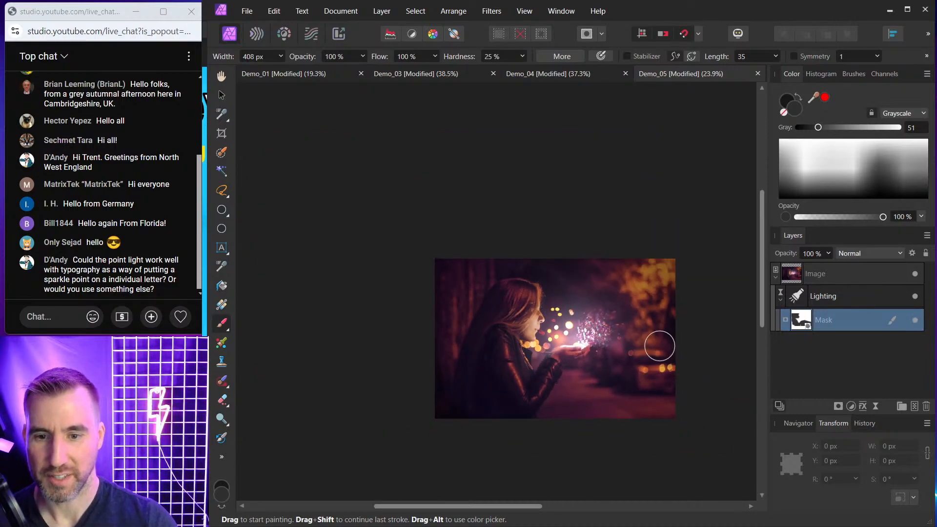
scroll(659, 347, up, 2)
click(825, 294)
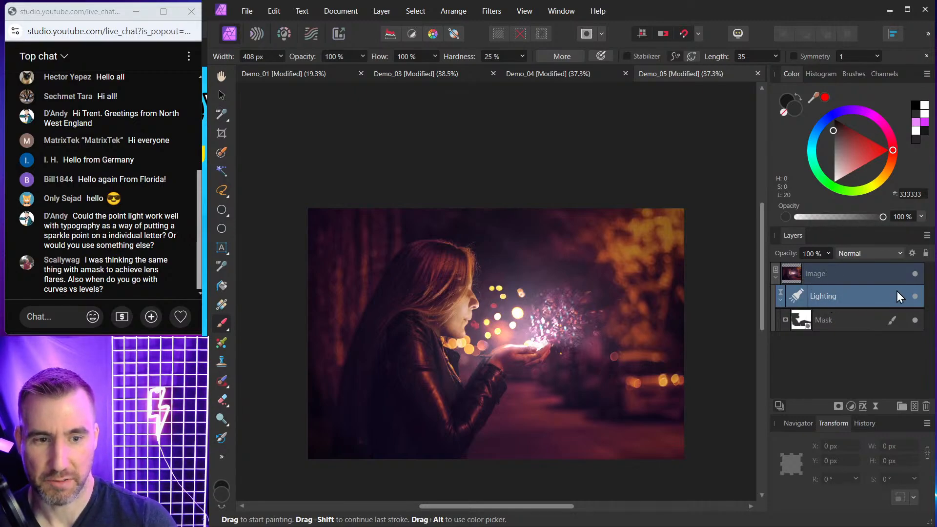
click(916, 320)
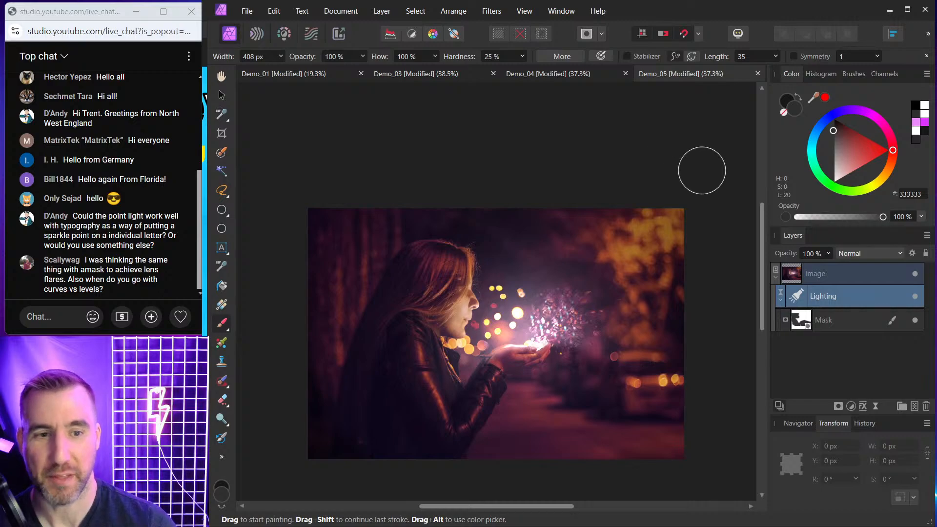
Step: Switch to the Demo_03 bookshelf document and hide its Lighting and Levels Adjustment layers
click(565, 74)
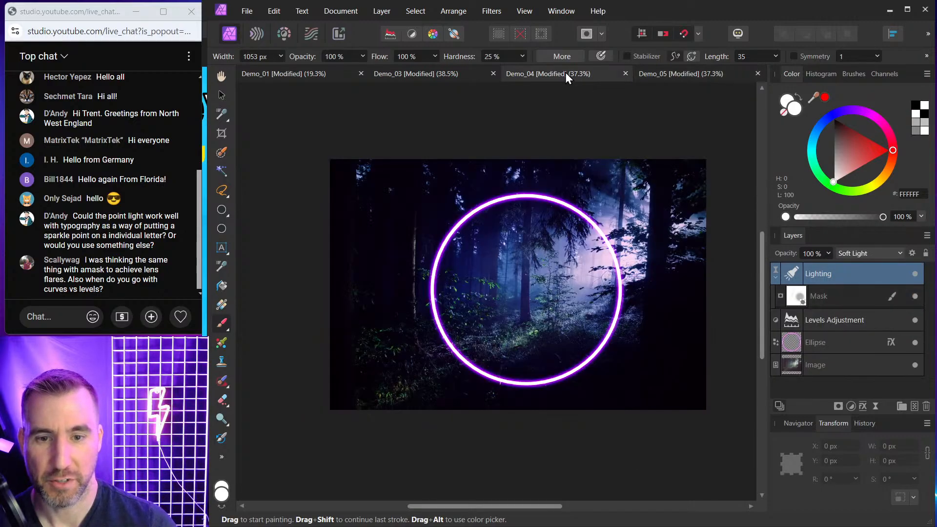
click(481, 75)
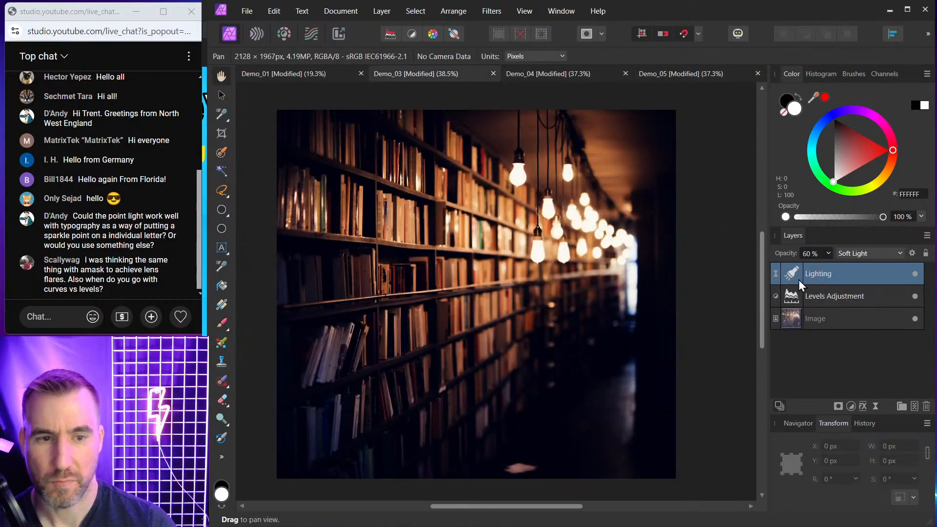
click(915, 274)
click(916, 296)
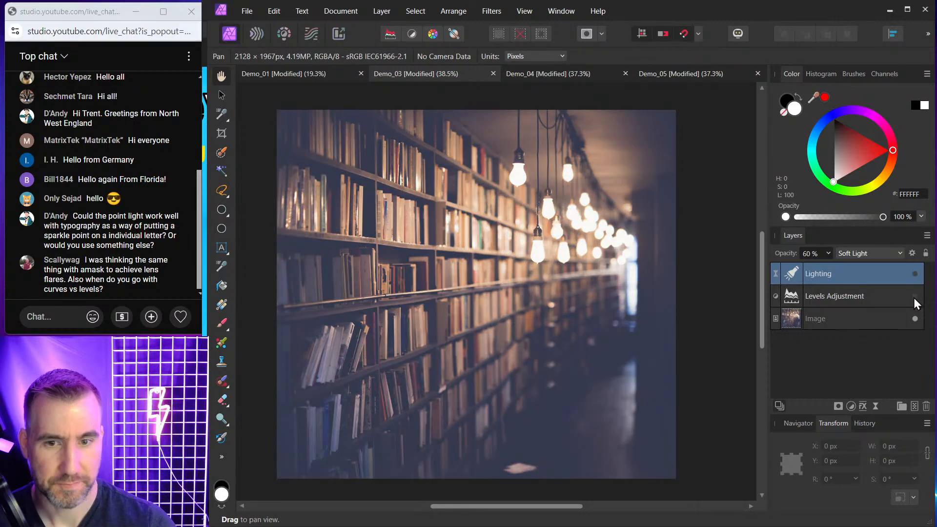
Step: Add a Curves adjustment to the bookshelf image and pull a Master curve point down to X 0.235, Y 0.003
click(833, 320)
click(852, 406)
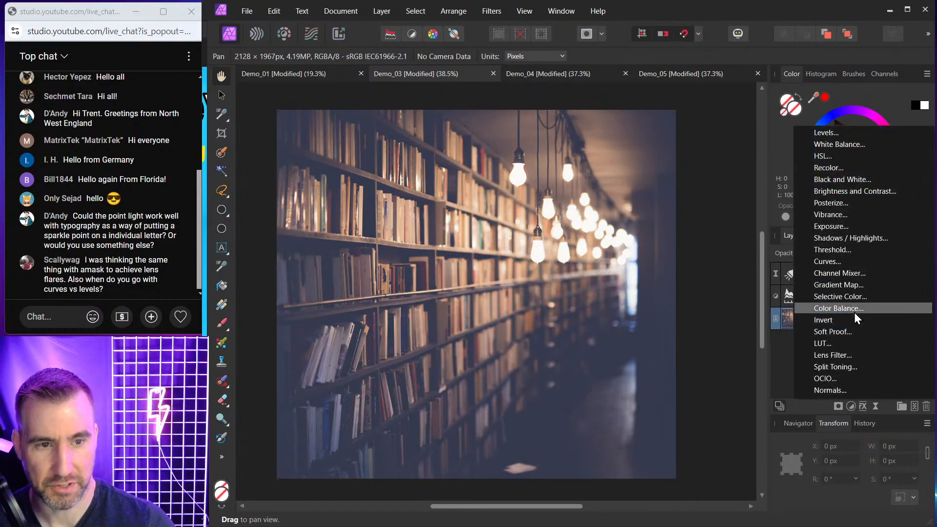
click(852, 261)
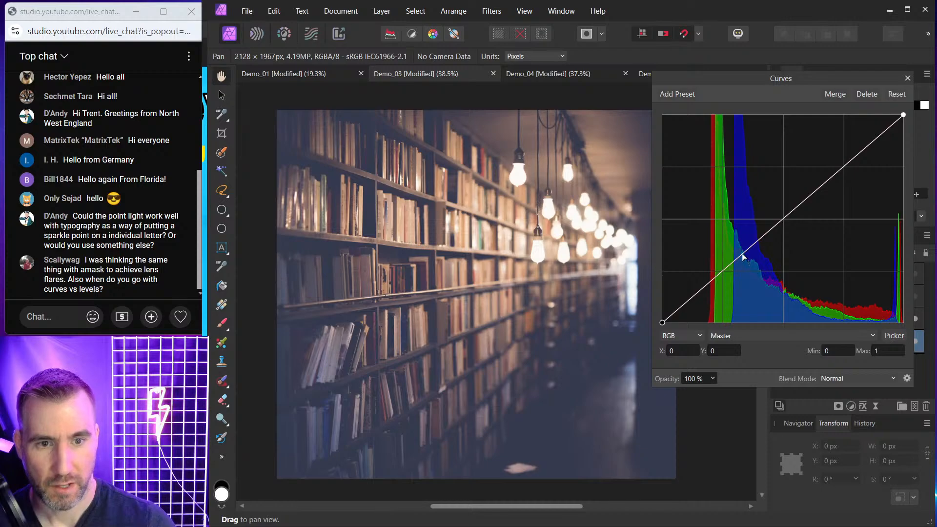
drag(743, 258, 718, 323)
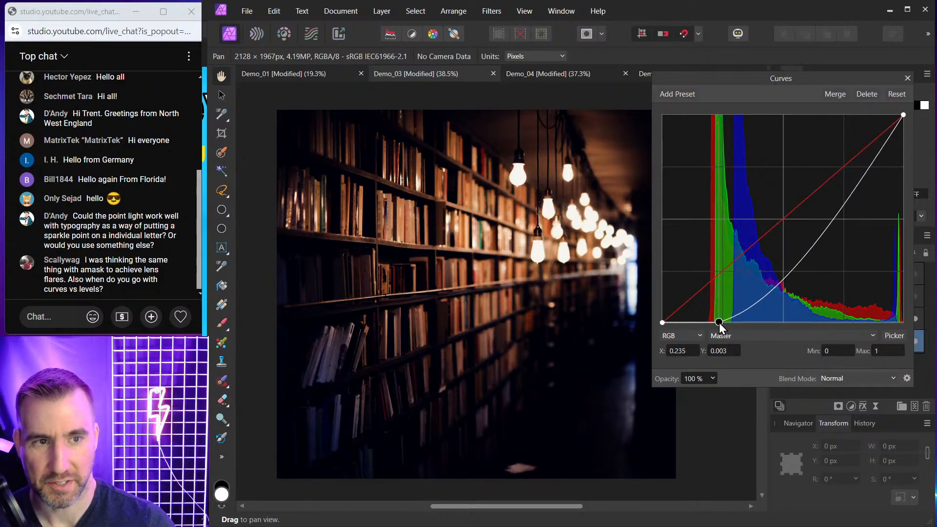
key(ctrl+1)
click(744, 329)
mouse_move(648, 290)
mouse_down()
mouse_move(564, 298)
mouse_move(575, 341)
mouse_move(691, 343)
mouse_move(712, 297)
mouse_up()
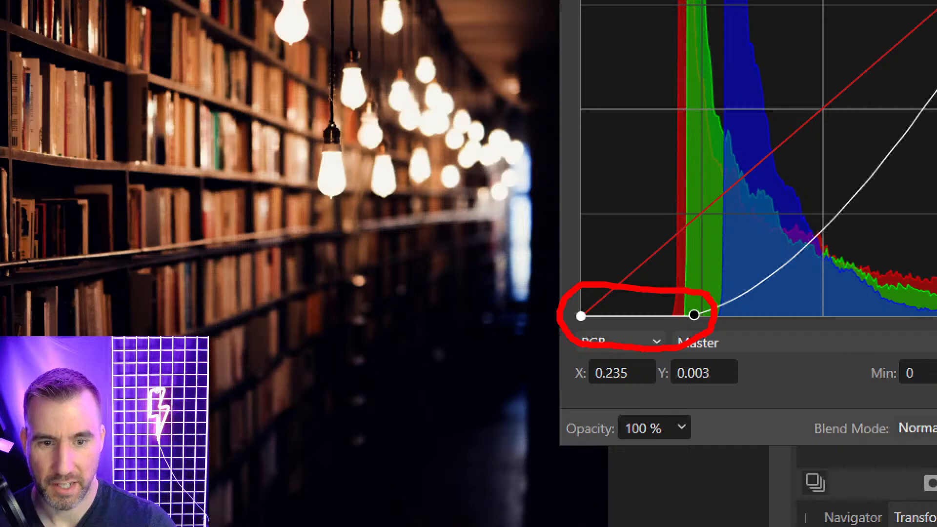
key(Escape)
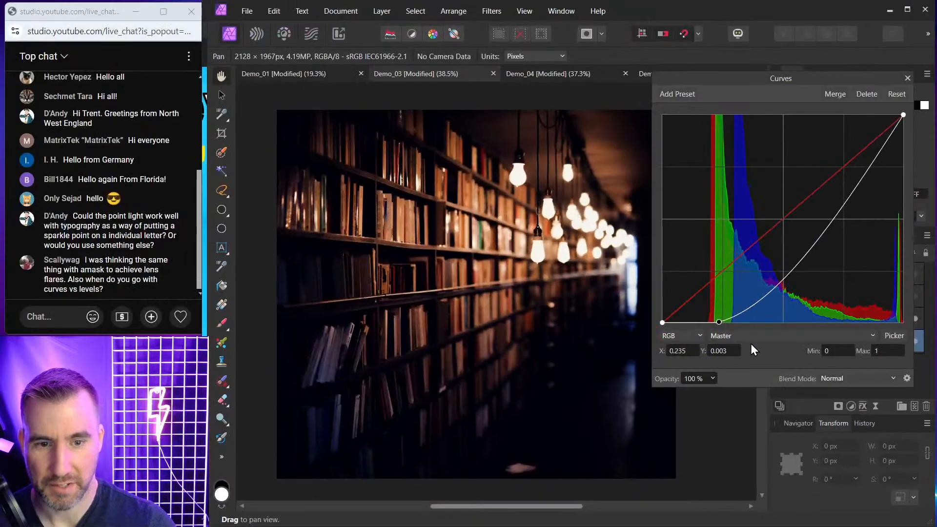
click(907, 78)
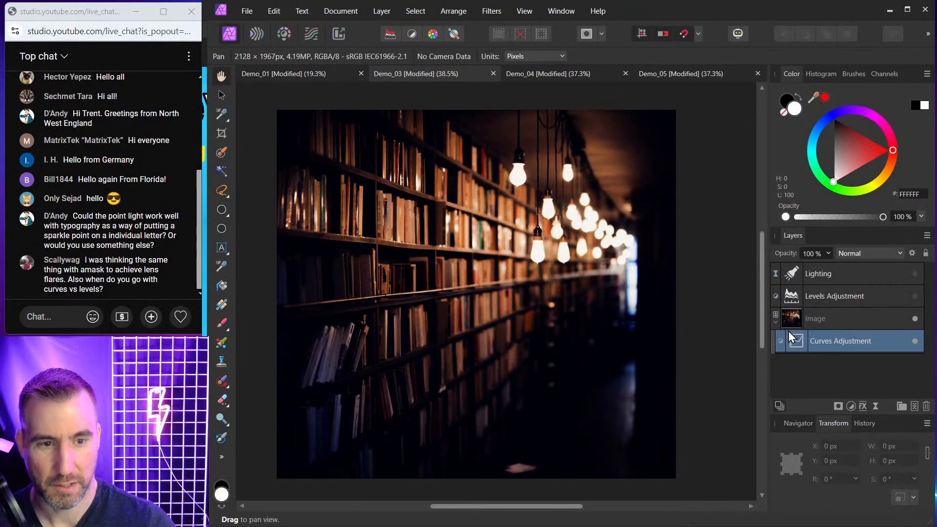
Step: Review the Levels Adjustment settings and hide the Curves Adjustment to compare the two darkening methods
double_click(795, 296)
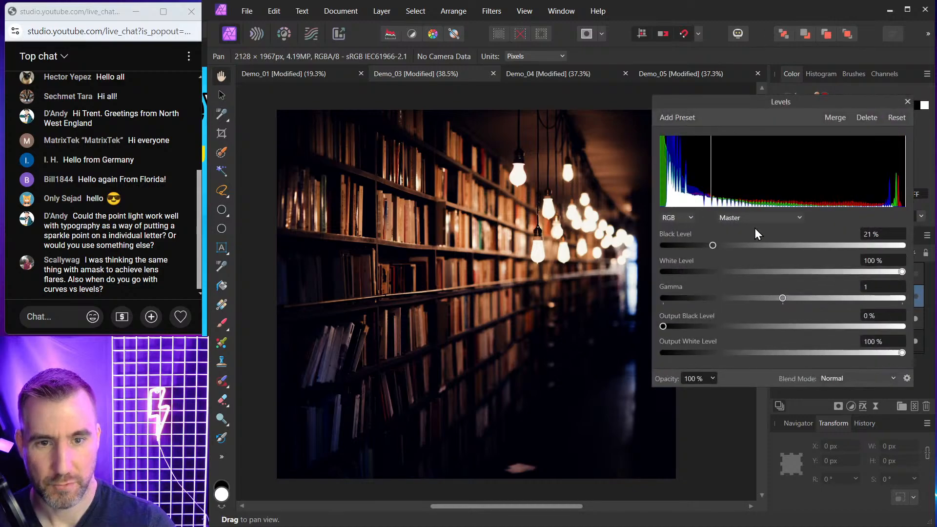
click(908, 102)
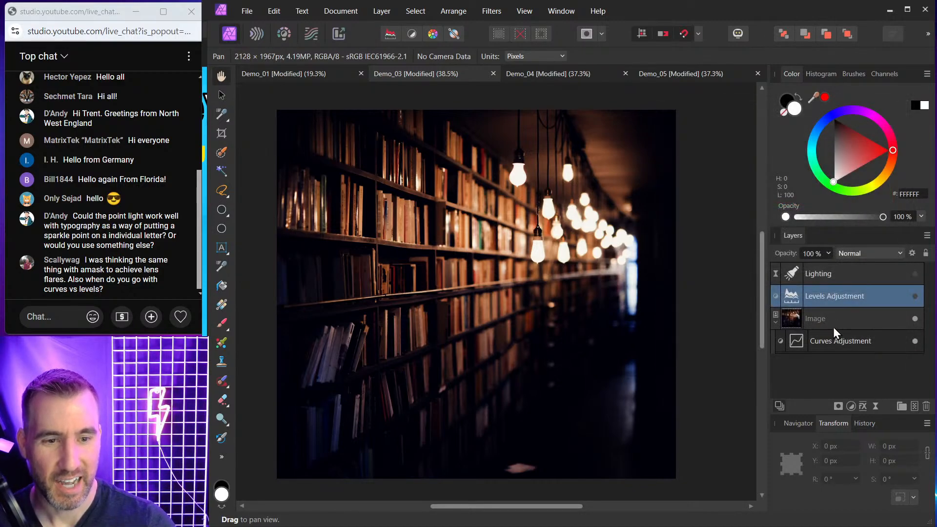
click(915, 341)
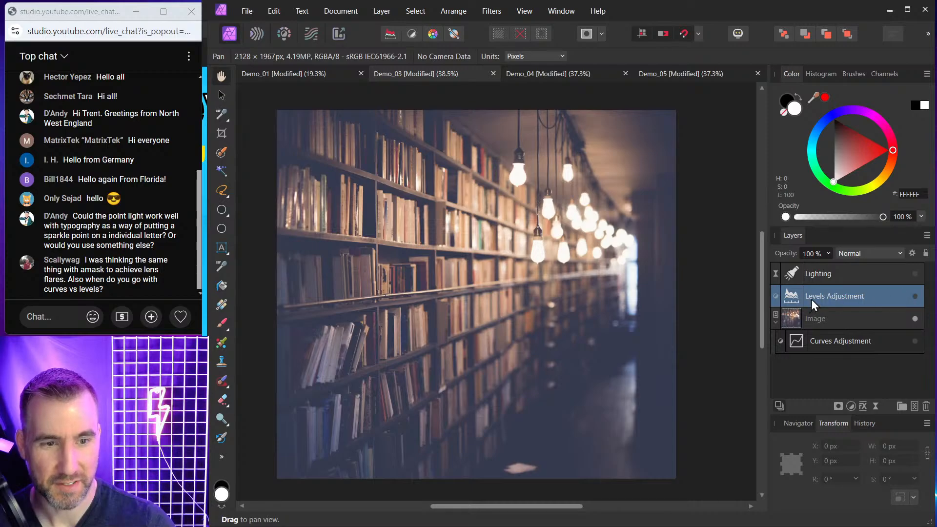
double_click(792, 294)
click(909, 102)
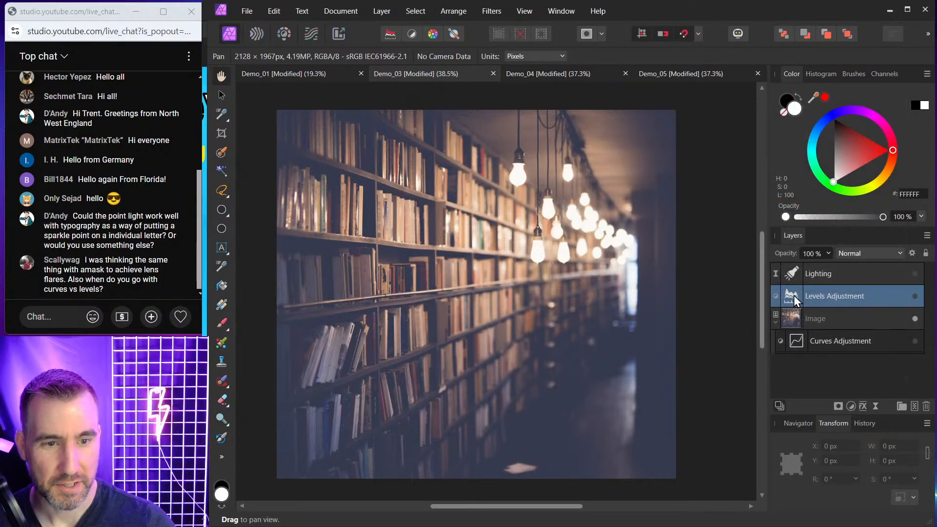
Step: Reset the Levels Adjustment to its default values and delete the Curves Adjustment
double_click(793, 295)
click(893, 118)
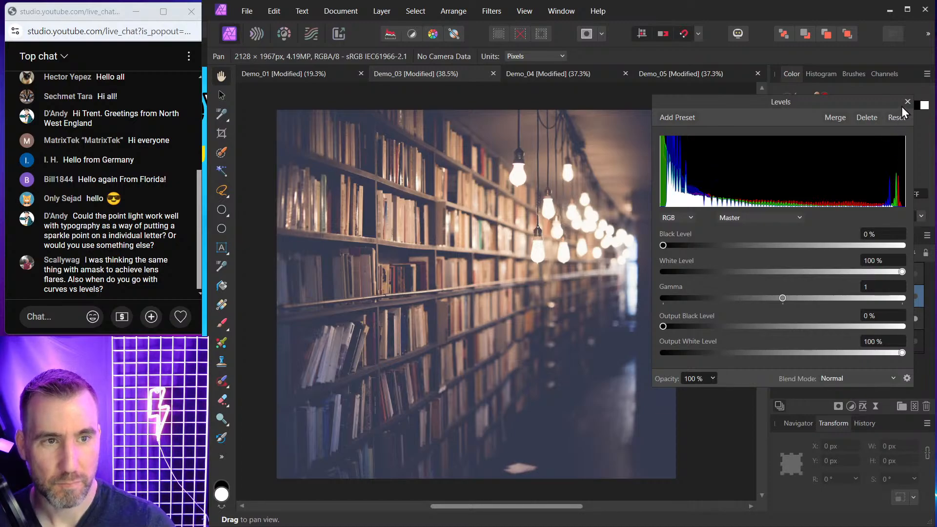
click(907, 102)
click(877, 345)
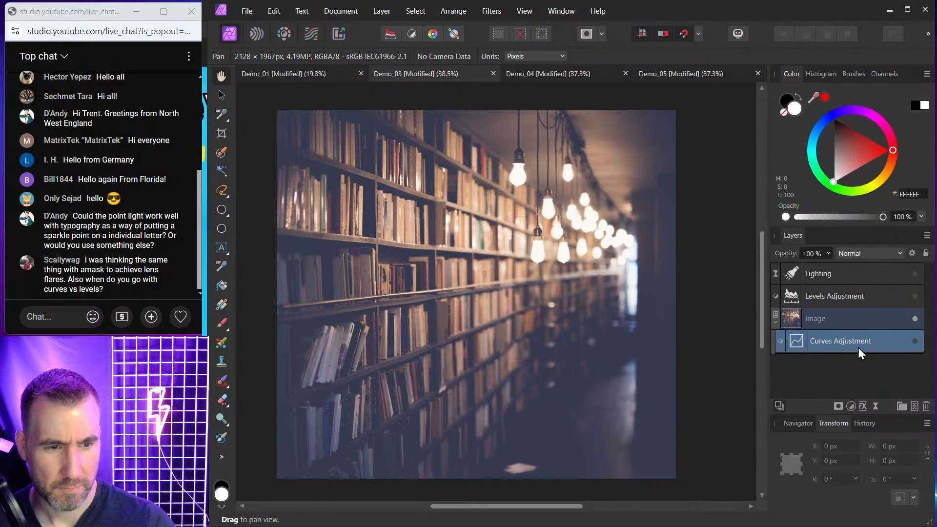
click(926, 406)
Step: Examine the Levels Adjustment's Master settings, starting with the Black Level
double_click(799, 296)
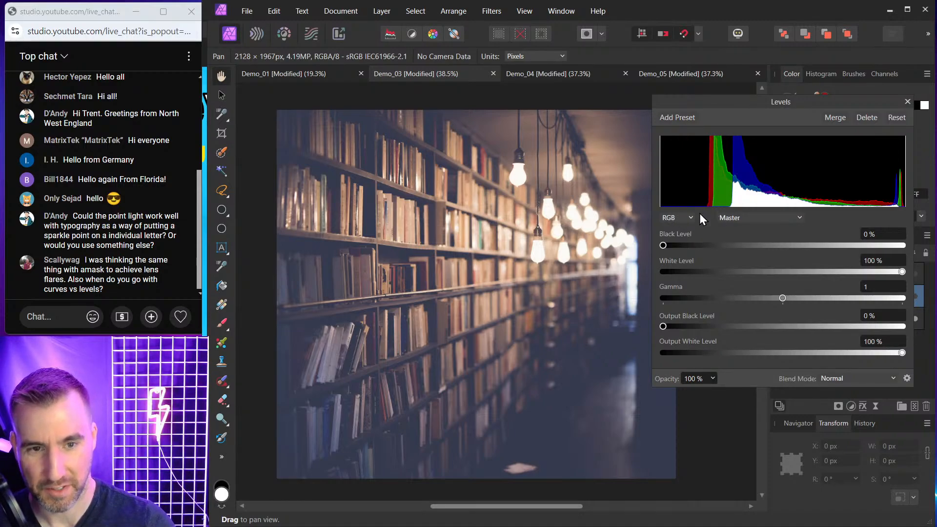
mouse_move(667, 243)
mouse_down()
mouse_move(731, 249)
mouse_move(642, 248)
mouse_up()
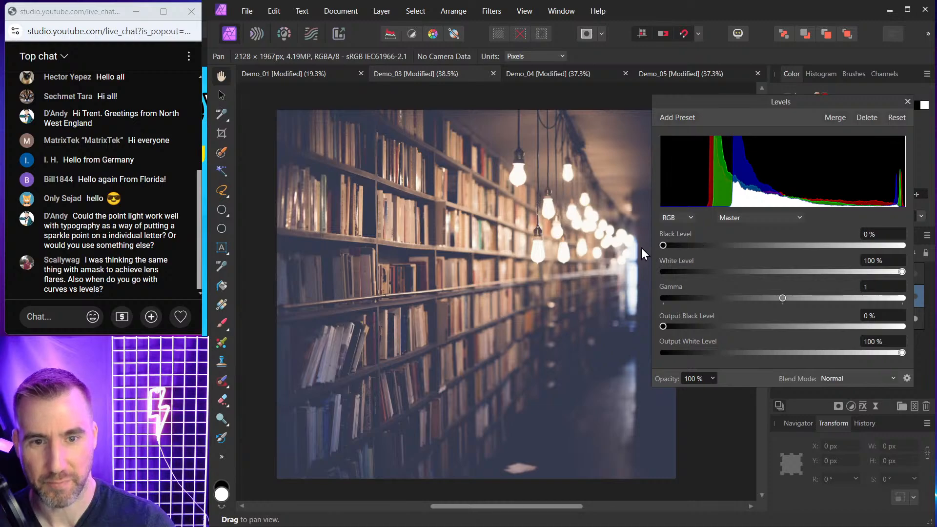
click(907, 101)
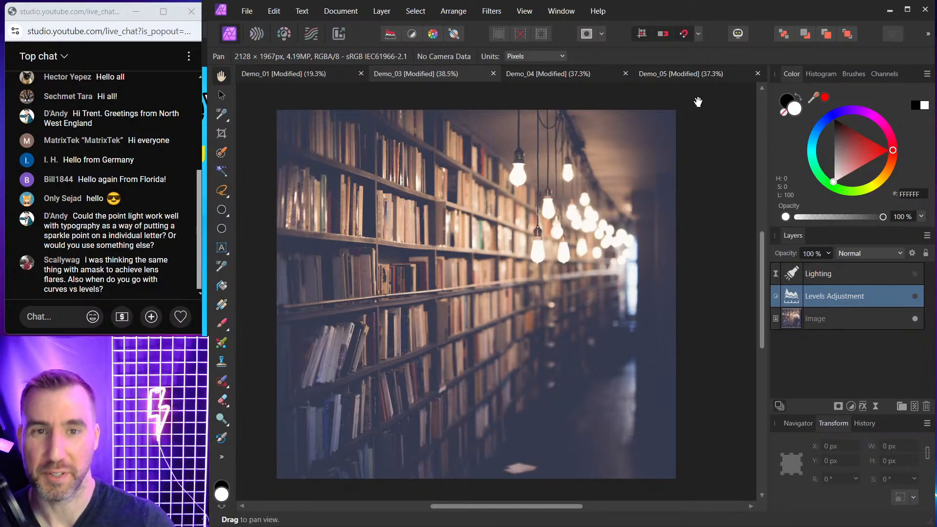
Step: Return to the Demo_05 portrait and review the live Lighting filter's point light settings
click(684, 75)
key(b)
scroll(568, 252, up, 3)
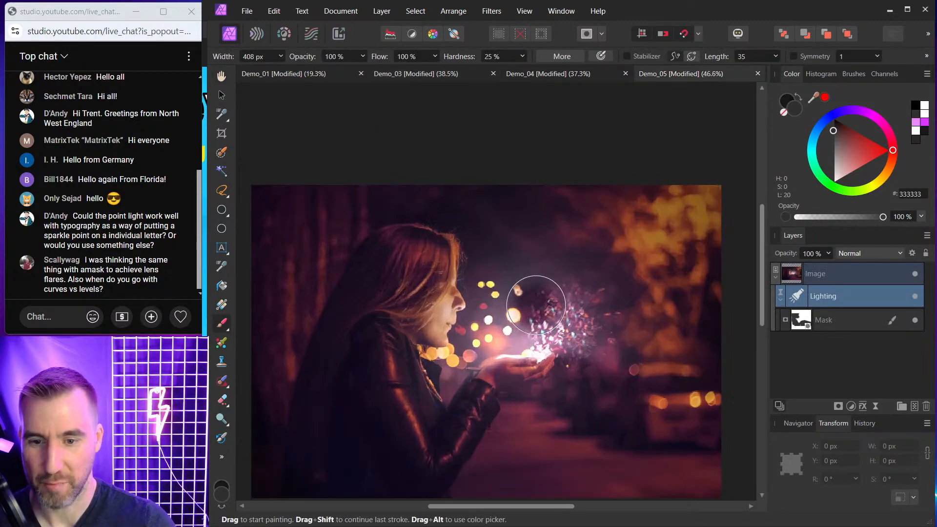
scroll(568, 253, down, 2)
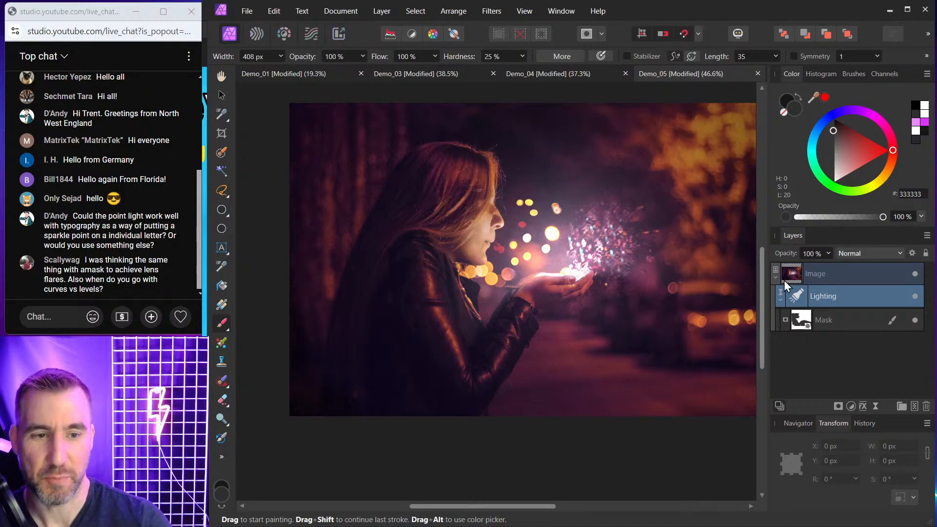
double_click(802, 300)
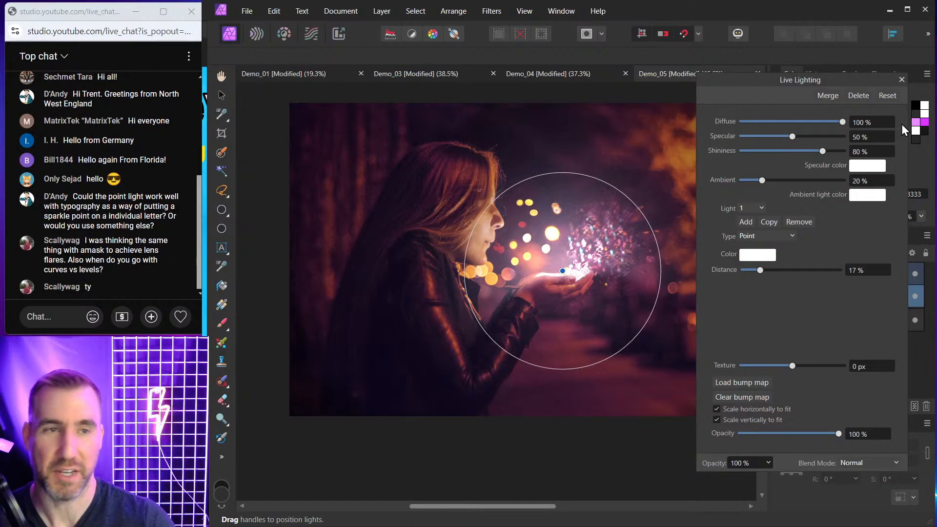
click(902, 80)
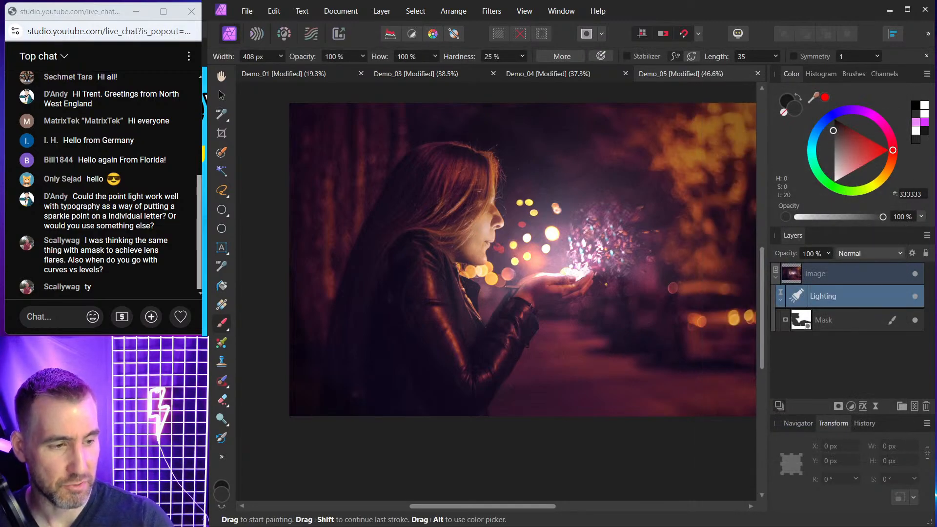
Step: Create a new document of 2000 × 2000 px at 72 DPI
mouse_move(892, 525)
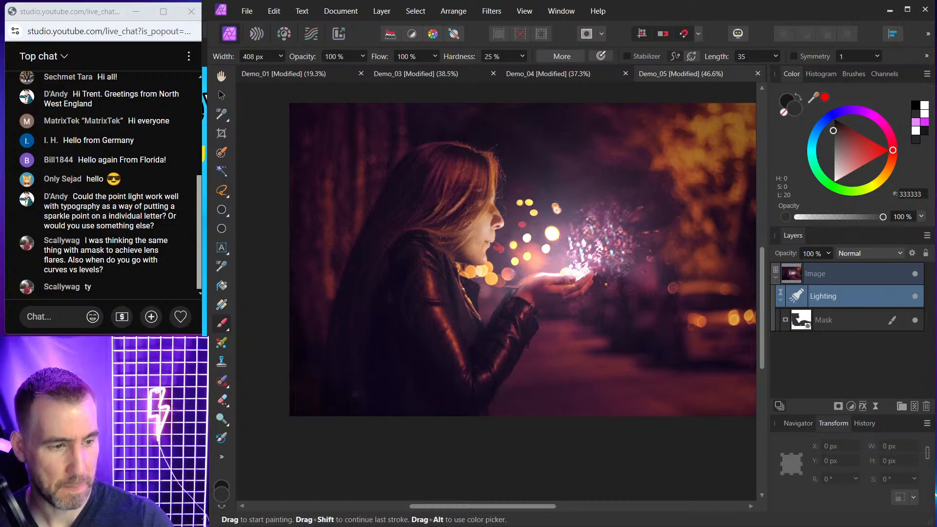
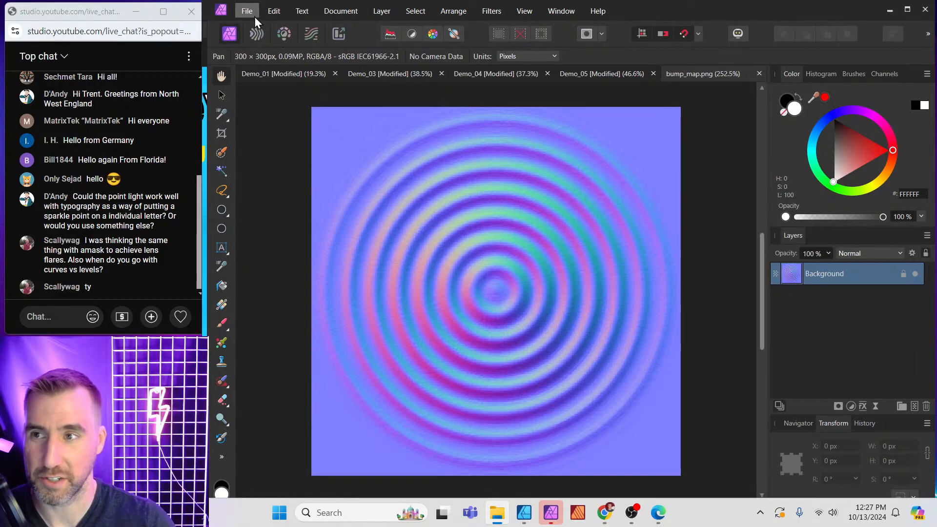
click(238, 11)
click(263, 37)
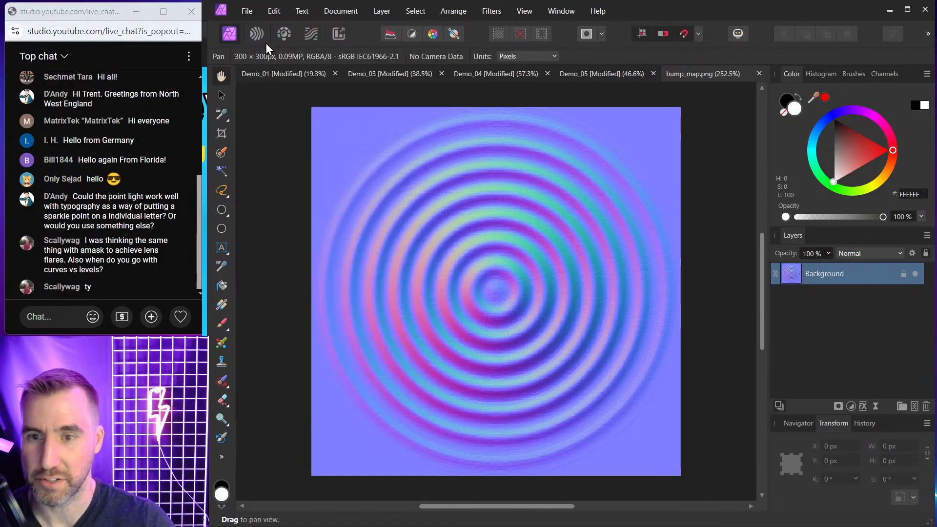
click(565, 350)
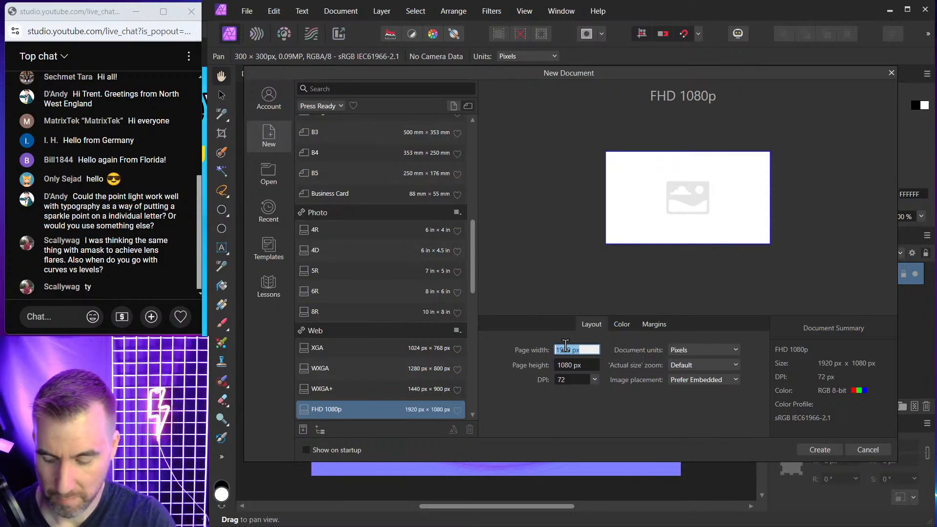
text(2000)
key(Tab)
text(2000)
key(Tab)
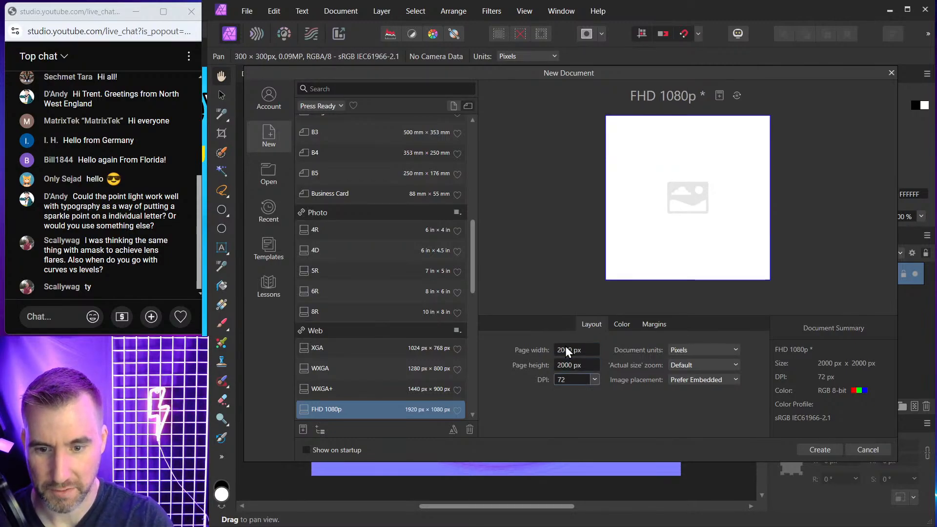
click(812, 449)
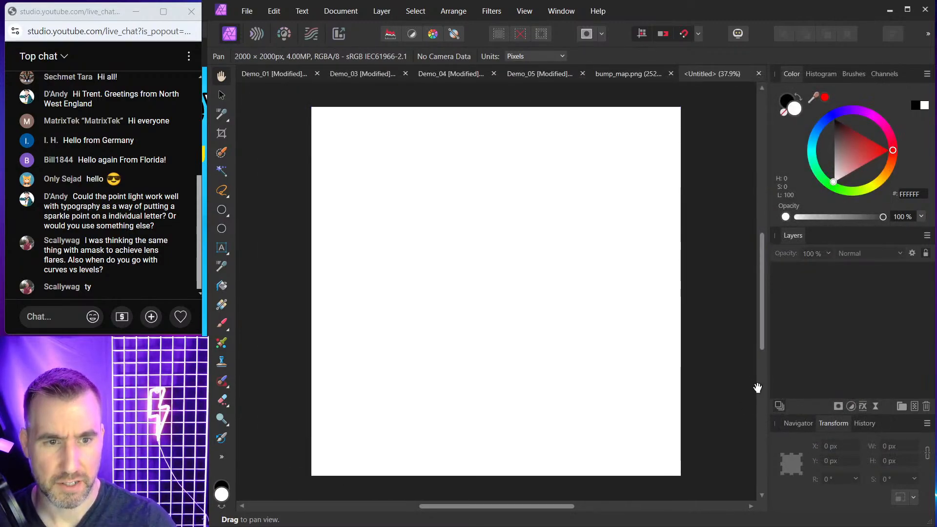
Step: Add a pixel layer to the blank document and flood fill it with dark grey 5C5C5C
click(915, 407)
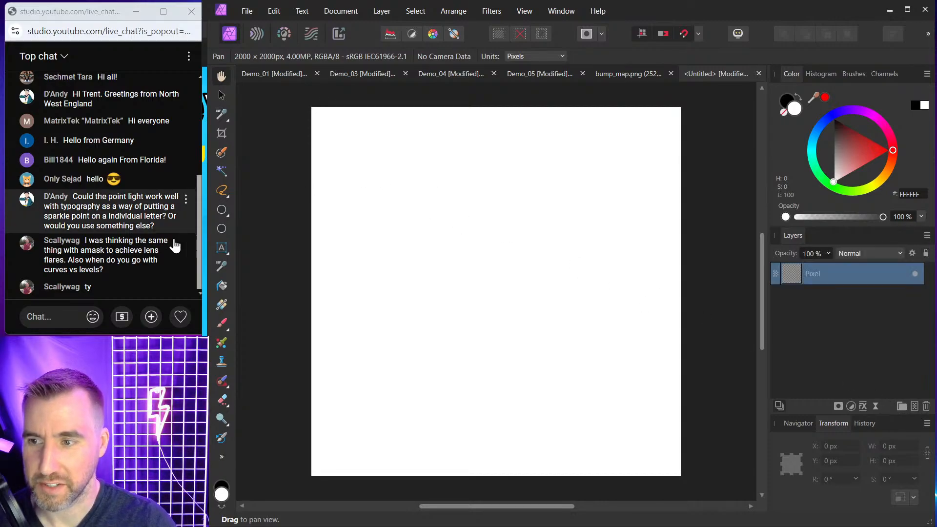
click(222, 286)
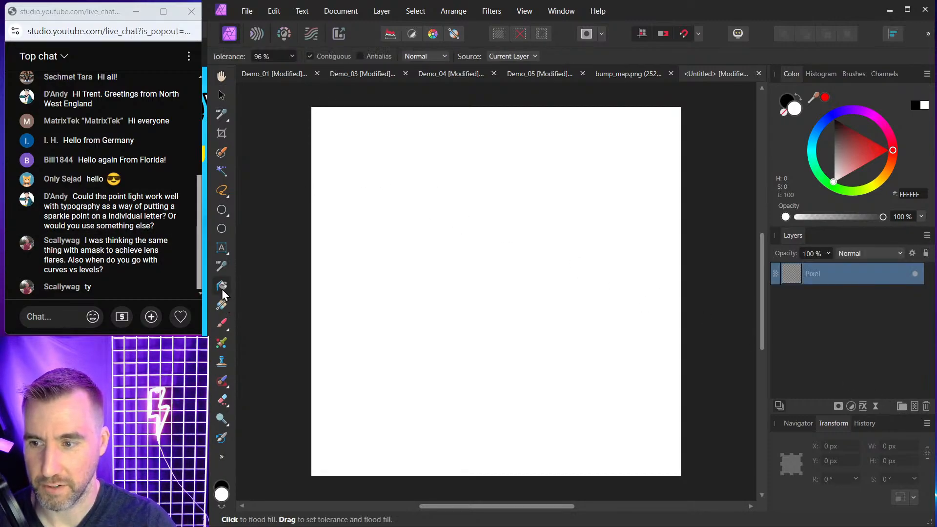
drag(833, 171, 823, 142)
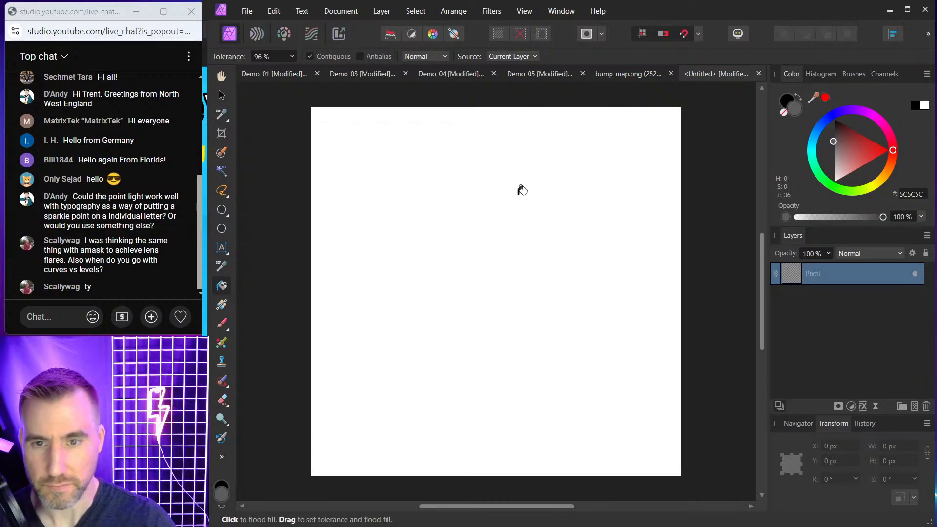
click(531, 236)
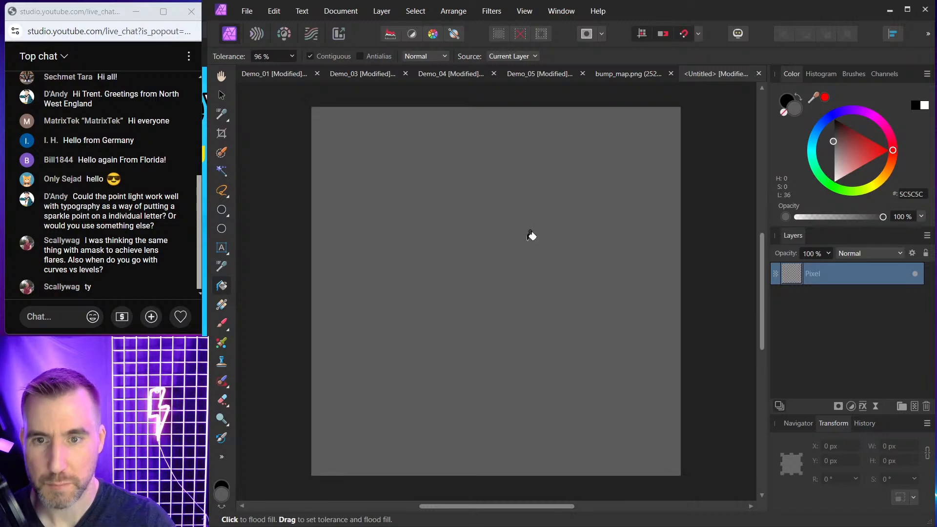
Step: Add a live Lighting filter to the grey layer and move its spot light's source to the canvas's upper-left edge, giving 50 % distance
click(876, 407)
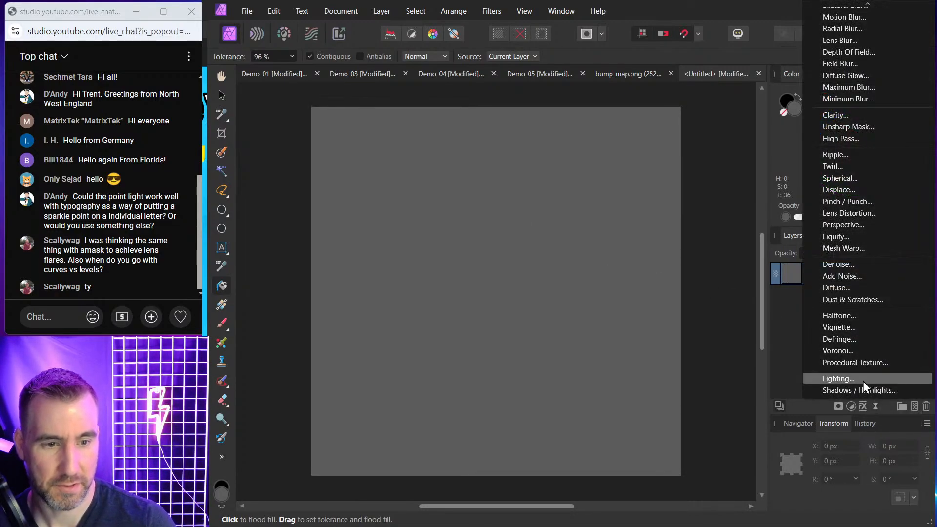
click(863, 382)
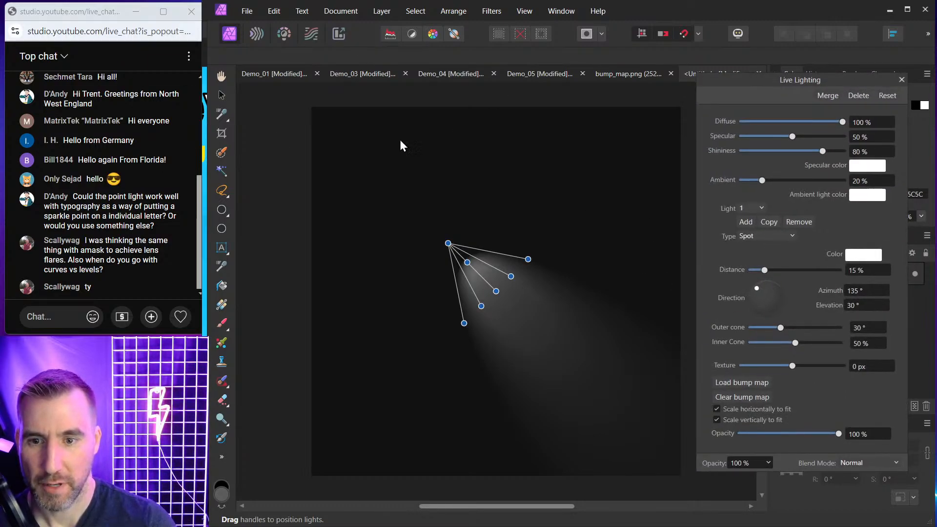
drag(449, 243, 356, 110)
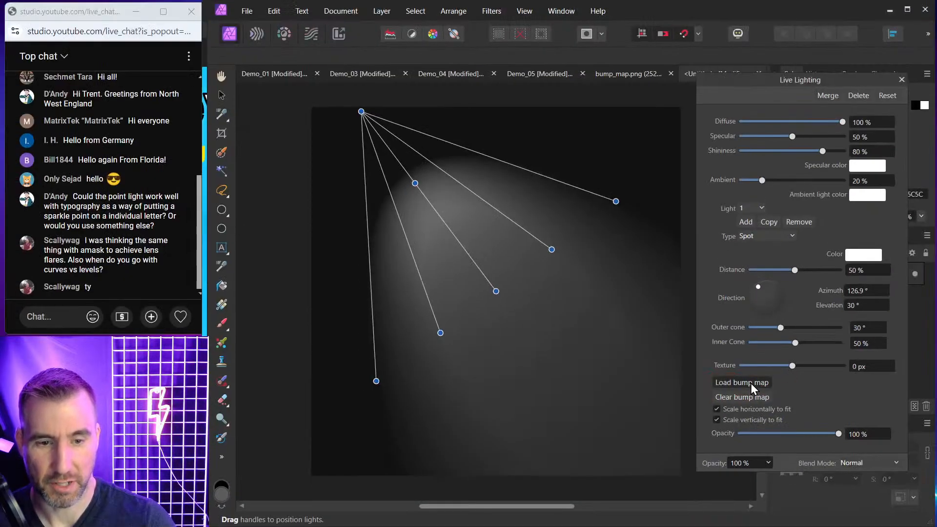
Step: Load bump_map.png as the bump map with Texture at 36.1 px, and swing the spot light to an azimuth of about 137.2°
click(751, 383)
drag(852, 79, 936, 89)
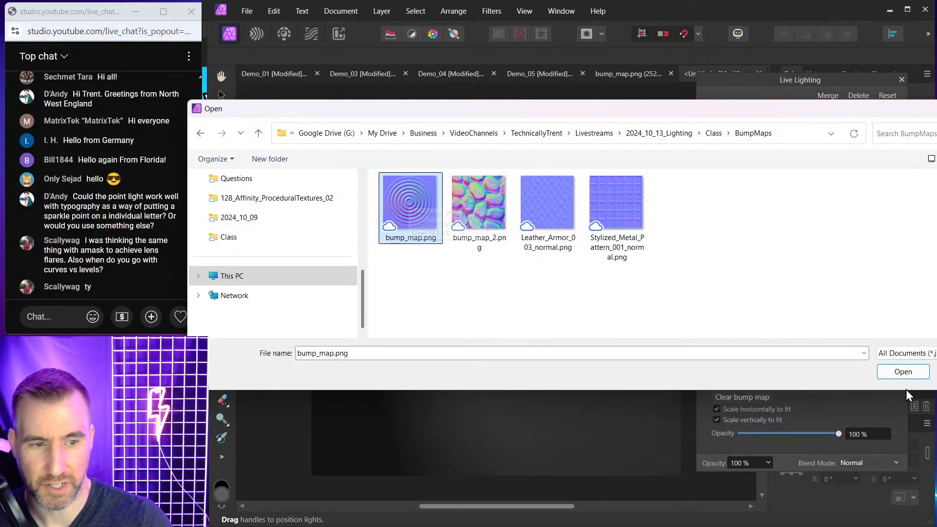
click(897, 375)
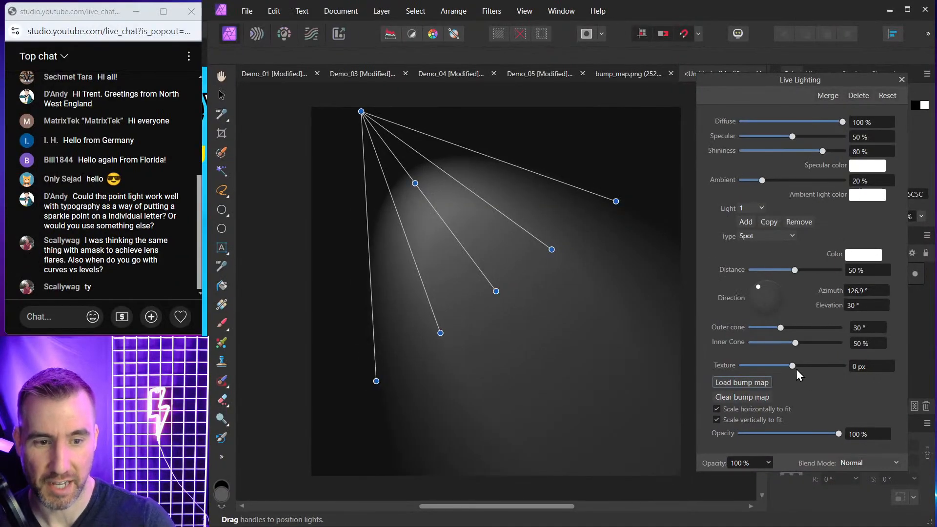
drag(793, 366, 810, 371)
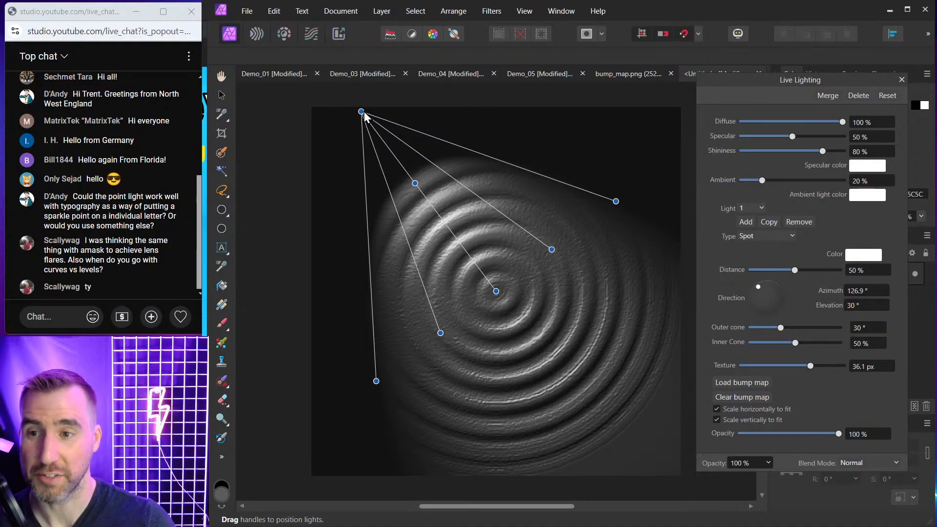
drag(362, 112, 324, 137)
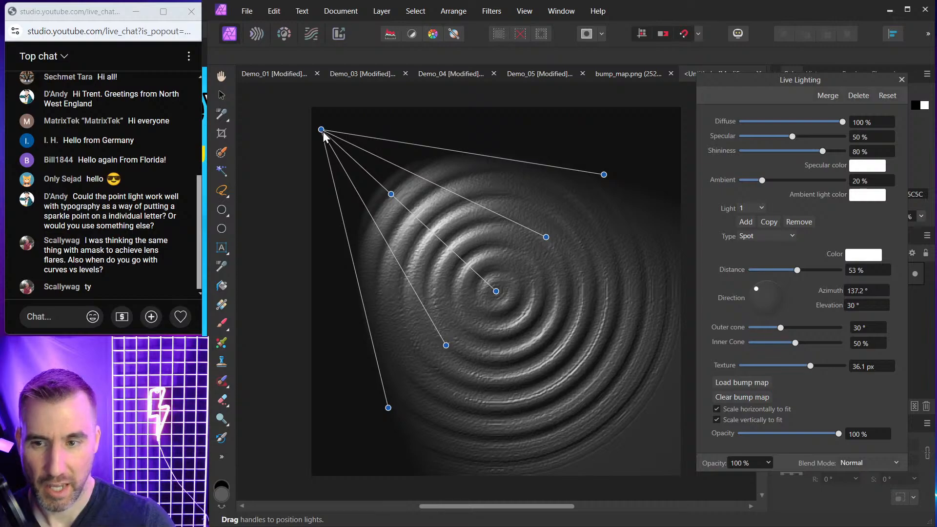
Step: Change the light type to Point, reduce its distance to 16 % and place it over the upper-left part of the rings
click(760, 236)
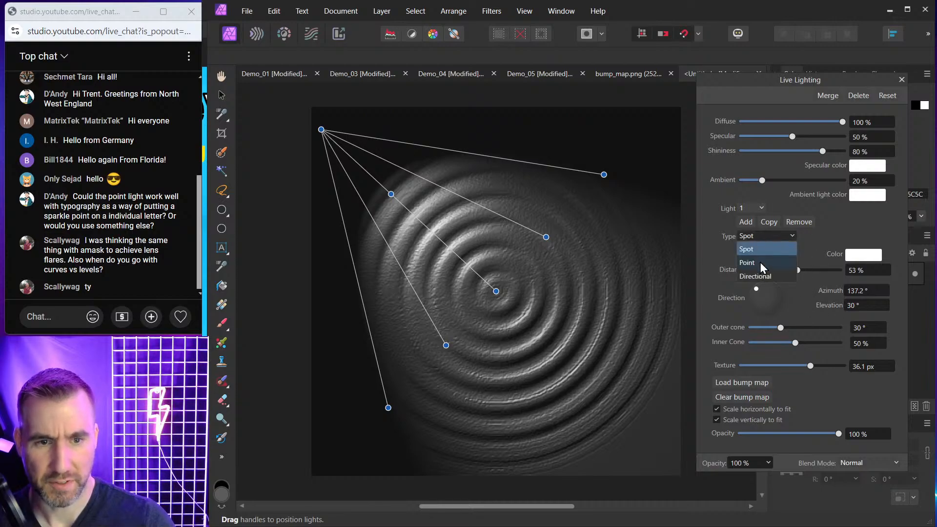
click(761, 265)
scroll(550, 262, down, 3)
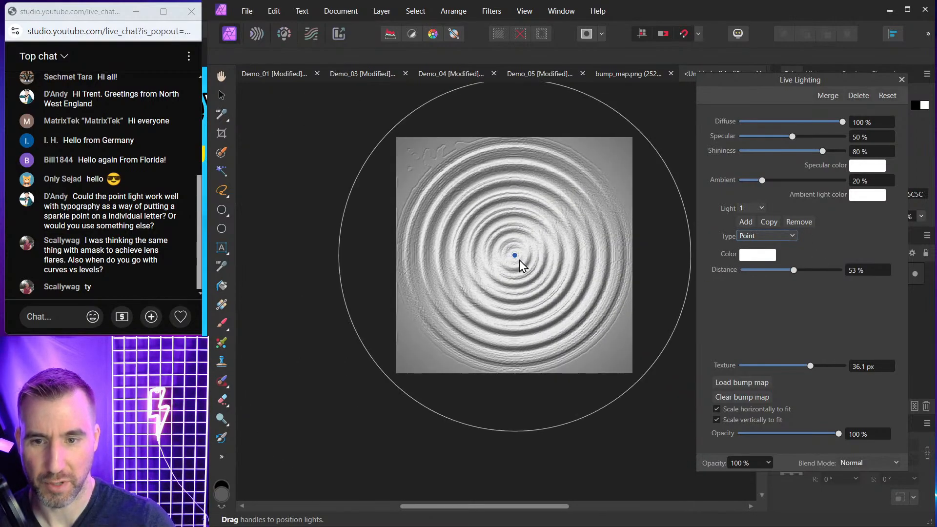
drag(520, 259, 544, 204)
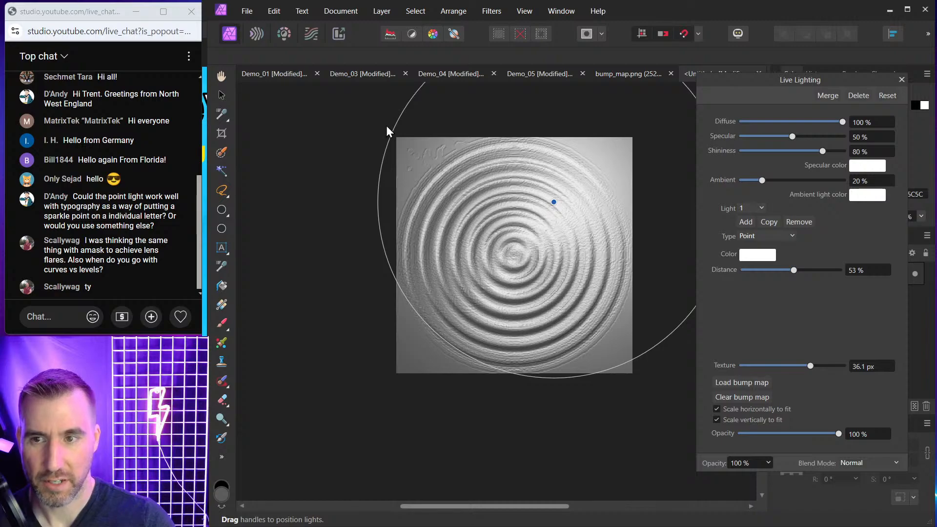
drag(397, 122, 454, 188)
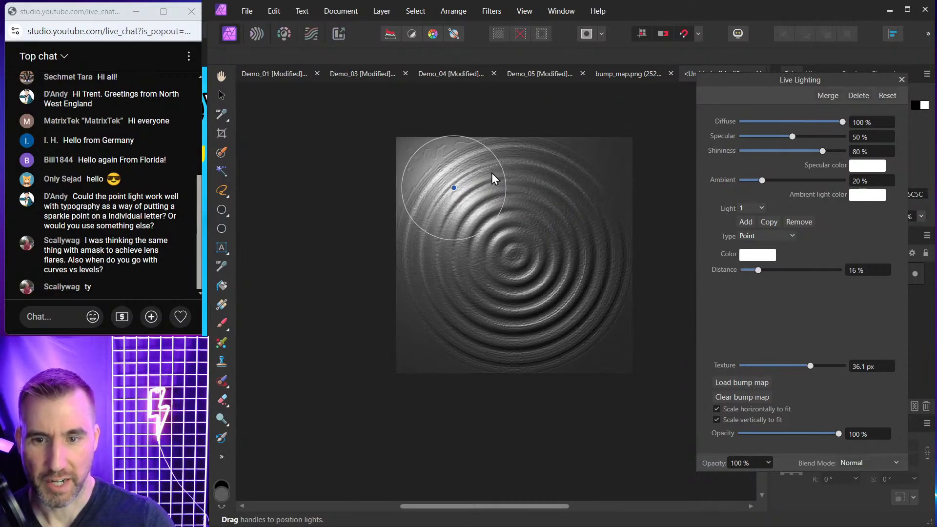
click(901, 79)
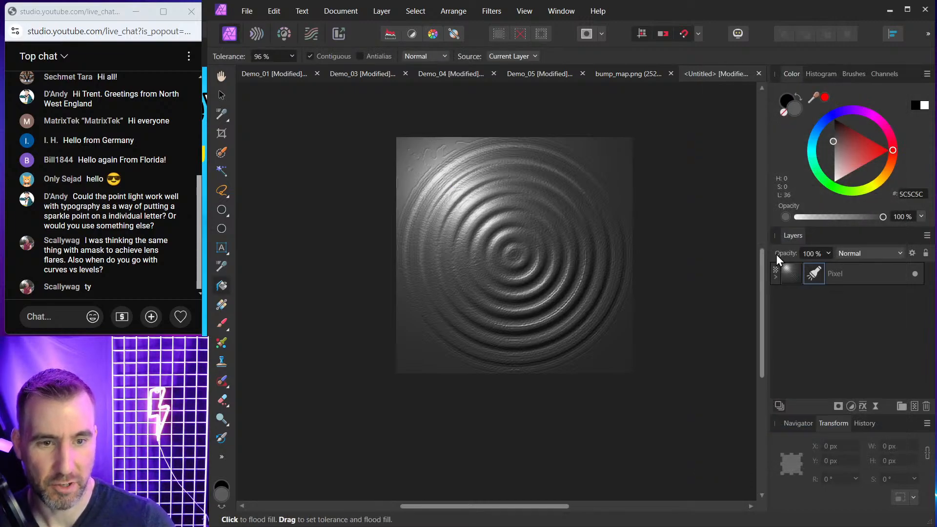
Step: Hide the Lighting filter and apply a diagonal linear gradient from dark purple 39002D to red FF0606 across the Pixel layer
click(776, 278)
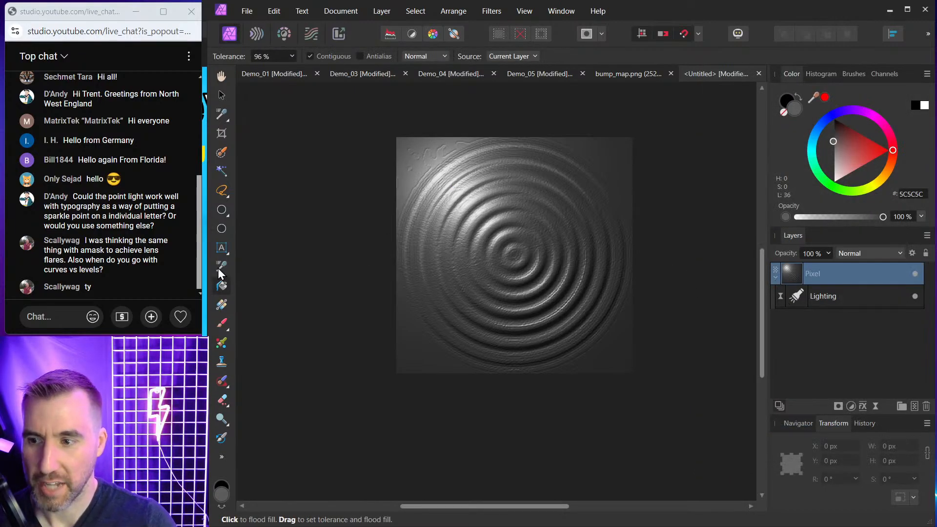
click(916, 296)
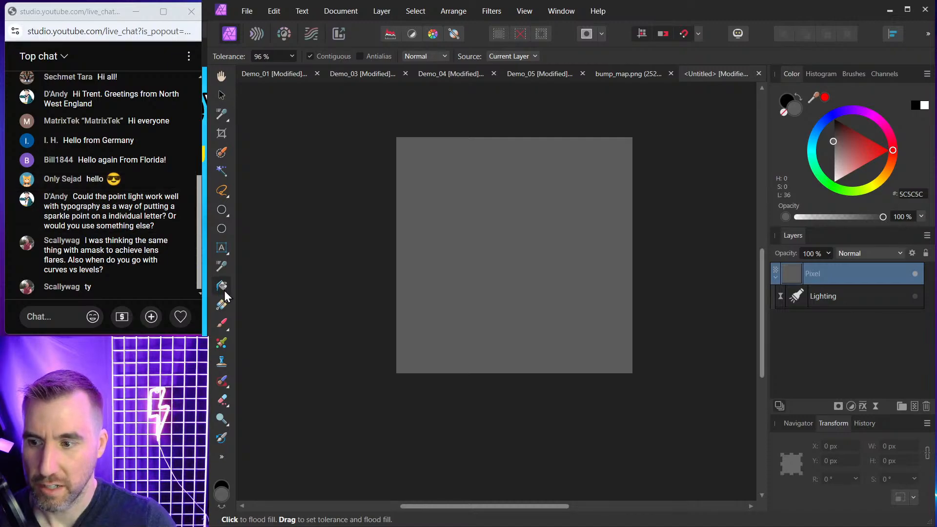
key(g)
drag(448, 170, 593, 336)
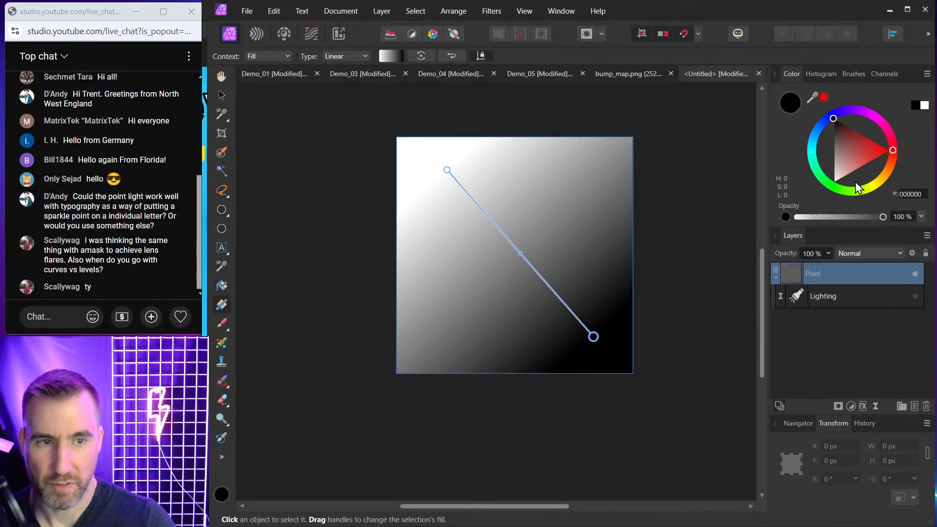
click(886, 151)
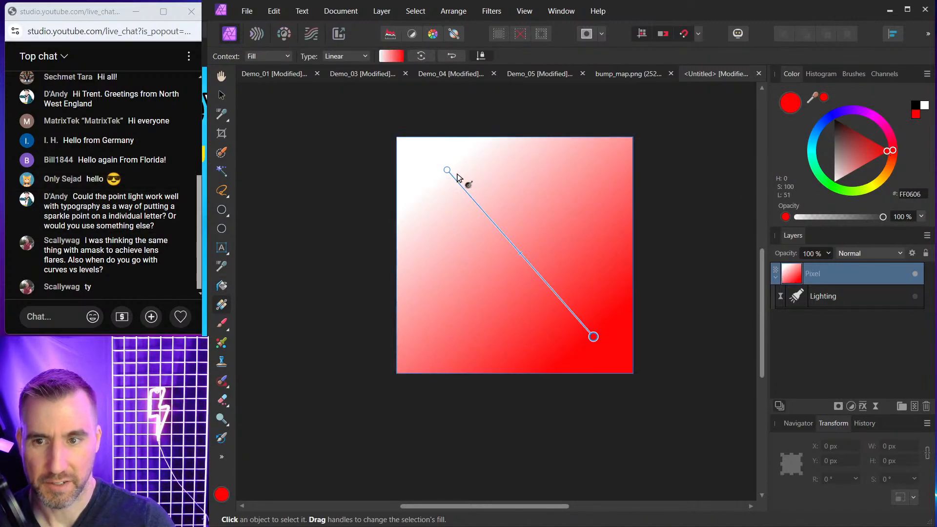
click(447, 170)
mouse_move(885, 131)
mouse_down()
mouse_move(832, 136)
mouse_move(815, 125)
mouse_up()
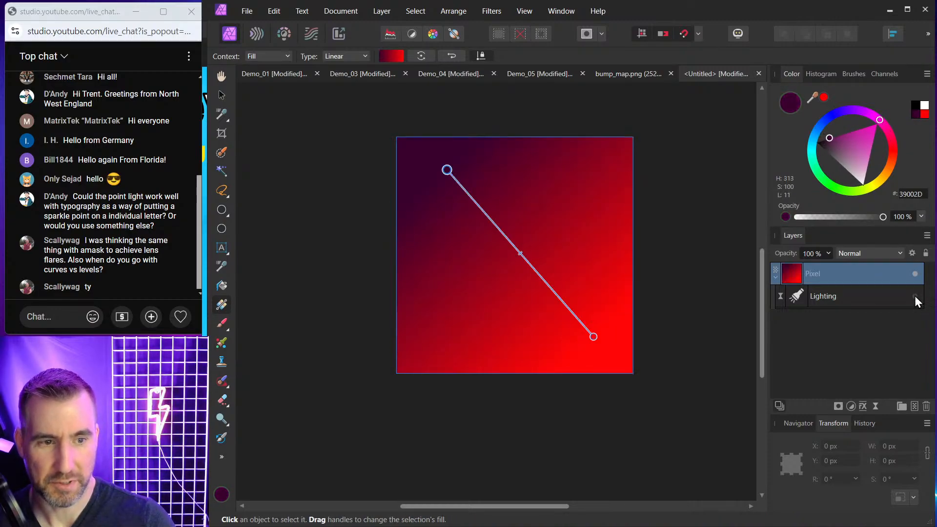
Step: Show the Lighting filter again and shift the gradient's dark purple start closer to the image's left edge
click(915, 296)
drag(448, 170, 419, 168)
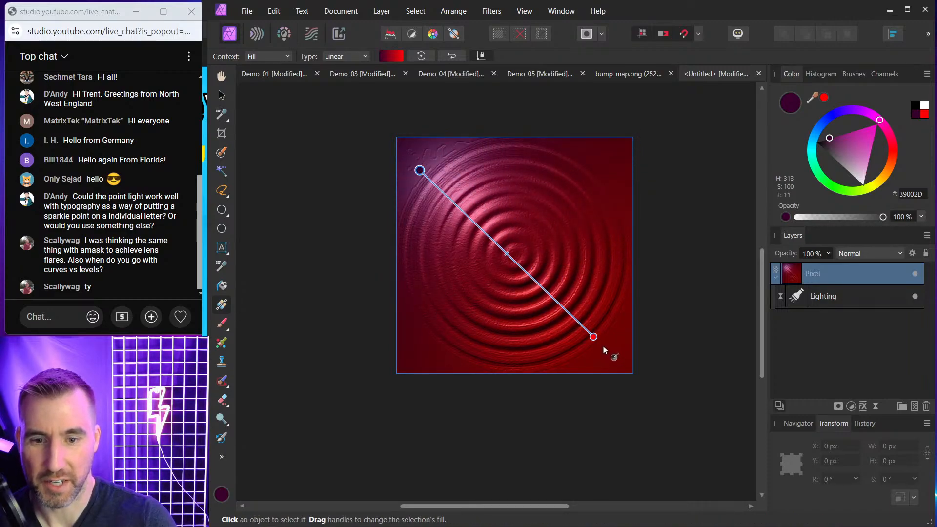
Step: Re-angle the Pixel layer's gradient to run from dark purple at the image's lower left to red at its upper right, and hide the Lighting filter
drag(595, 336, 609, 195)
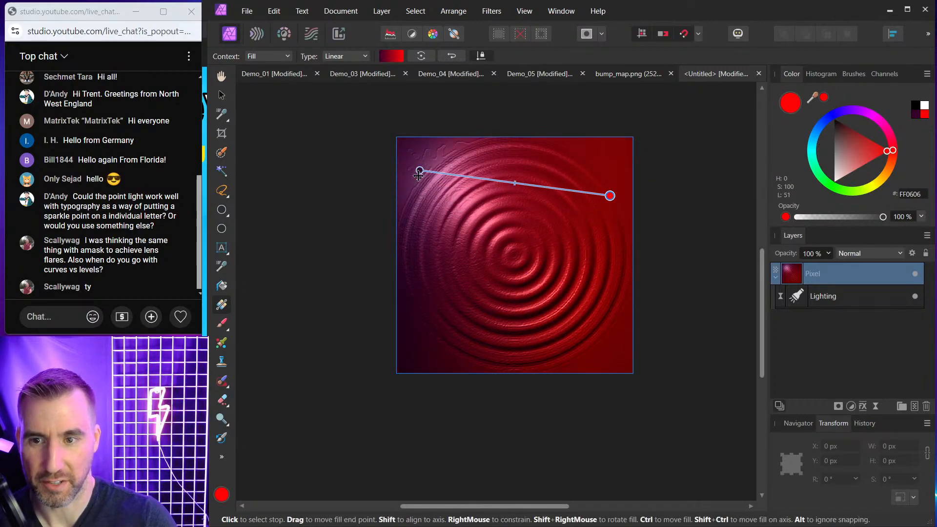
drag(419, 170, 438, 339)
click(915, 296)
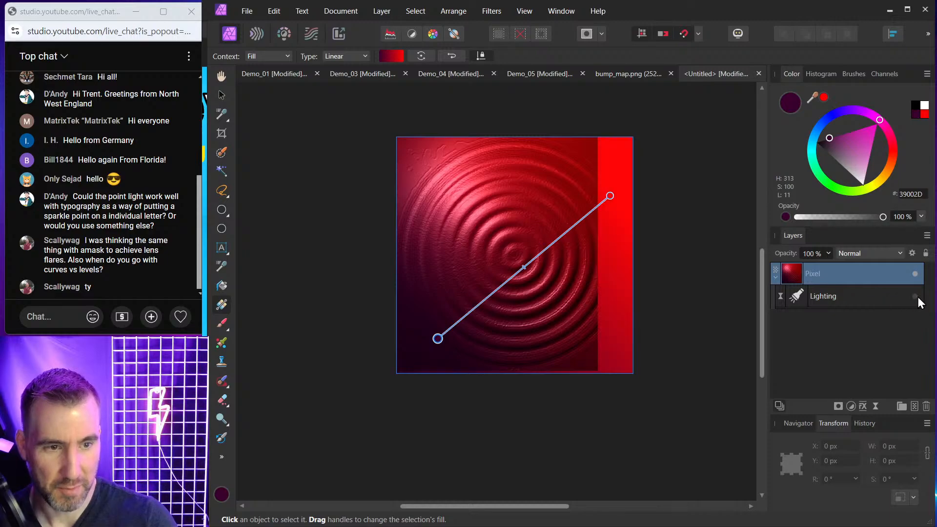
click(876, 406)
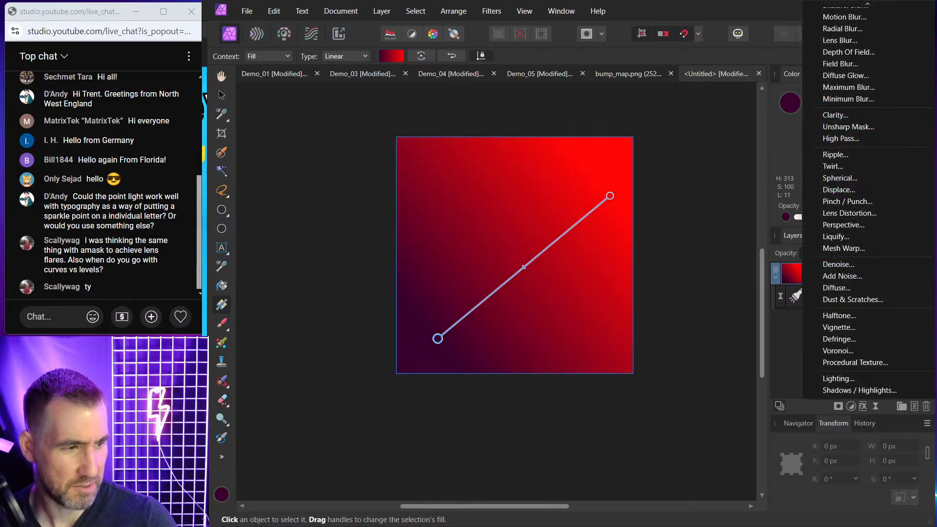
key(Escape)
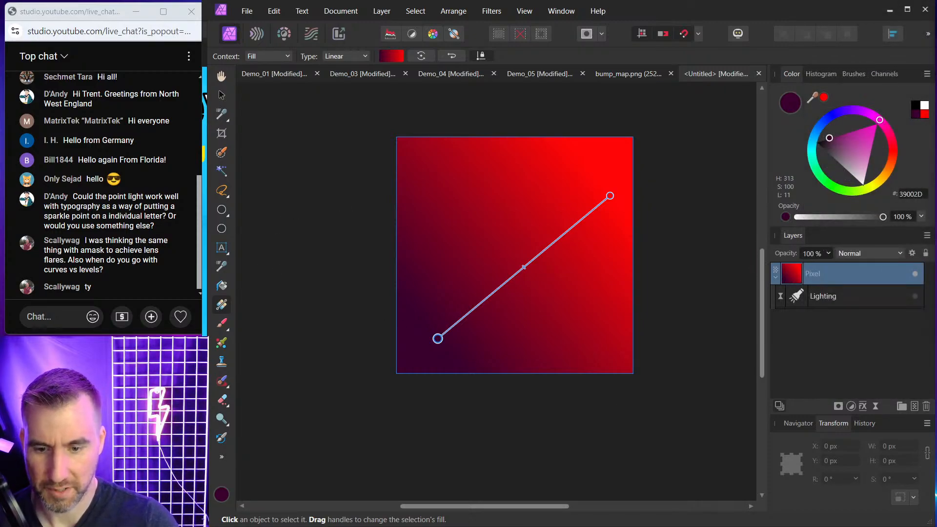
Step: Switch to the Edge browser, open 3dtextures.me and browse the texture gallery
click(658, 513)
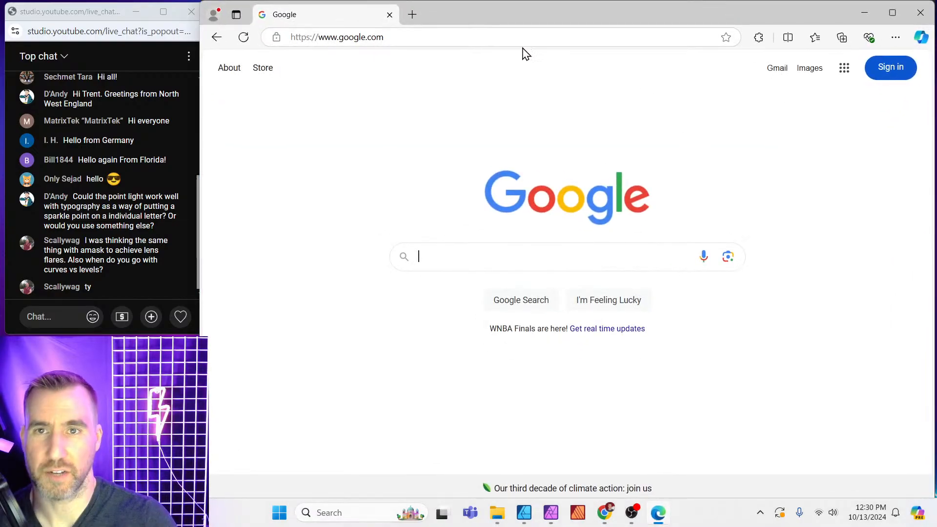
click(389, 37)
text(3dtextures.me/)
key(Return)
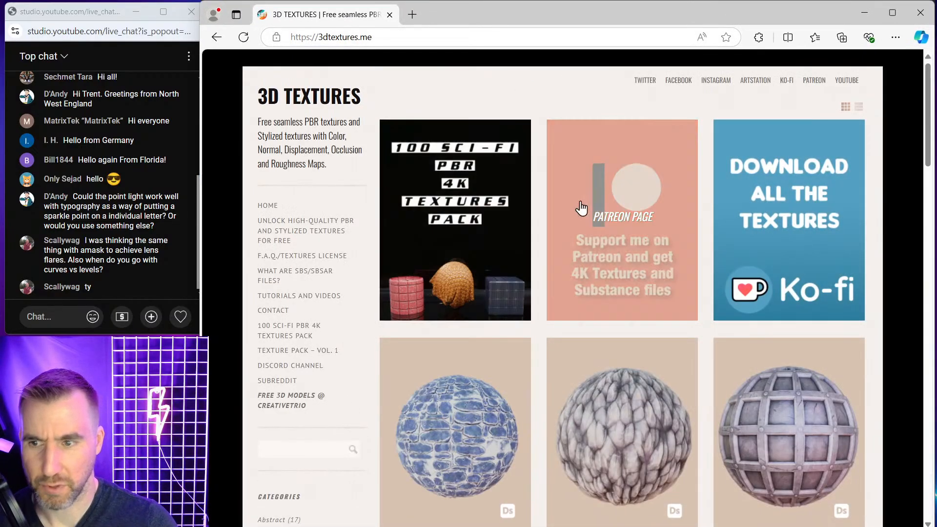
scroll(556, 203, down, 6)
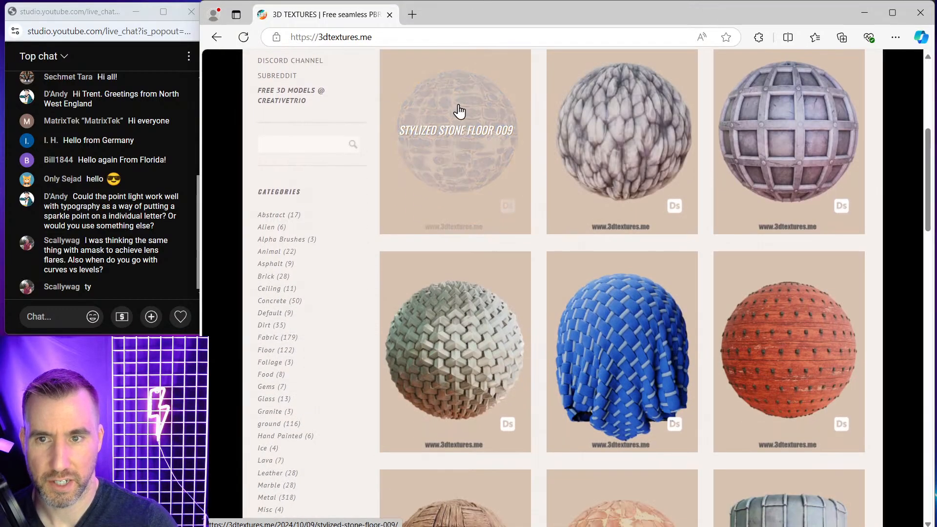
Step: Browse the free PBR textures on 3dtextures.me and open the Leather Armor 003 texture
scroll(730, 288, down, 5)
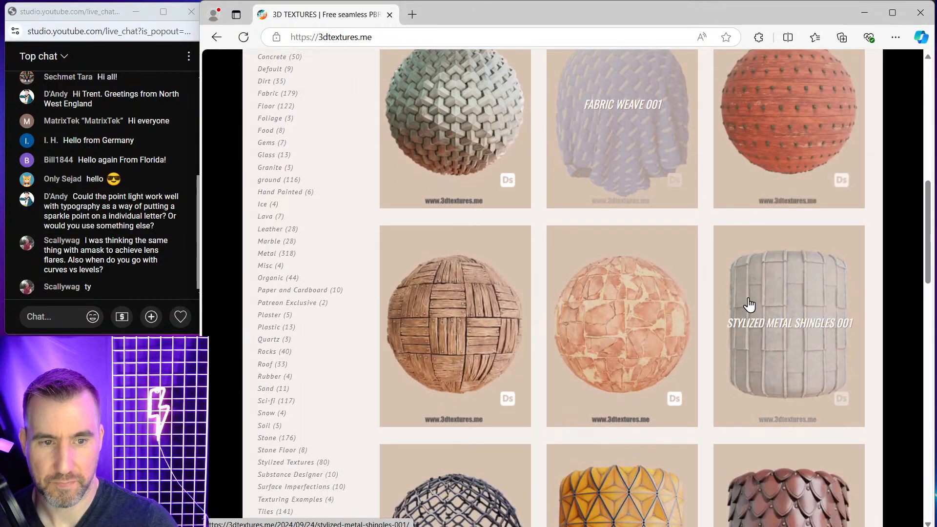
scroll(742, 298, down, 1)
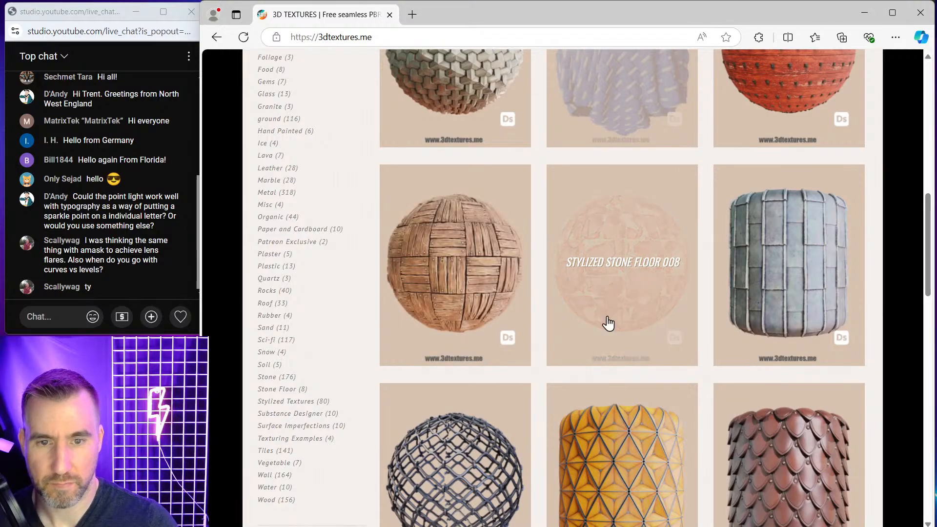
scroll(608, 323, down, 3)
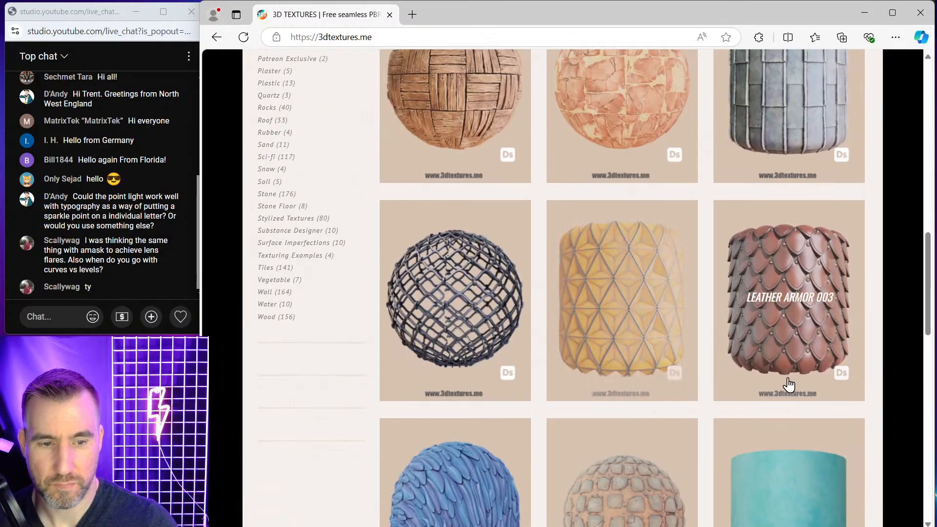
click(790, 261)
Step: Examine the Leather Armor 003 preview, its list of included maps and the download option for all maps
scroll(667, 232, down, 3)
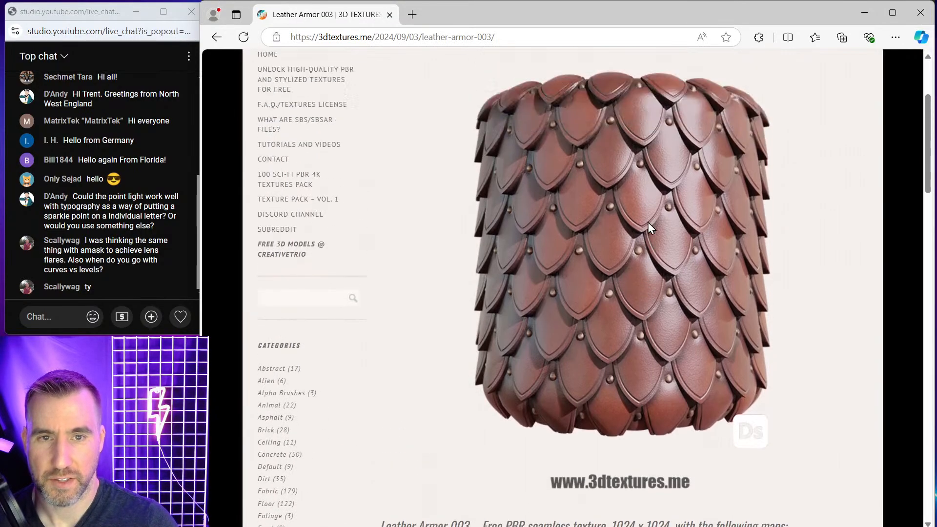
scroll(648, 222, up, 2)
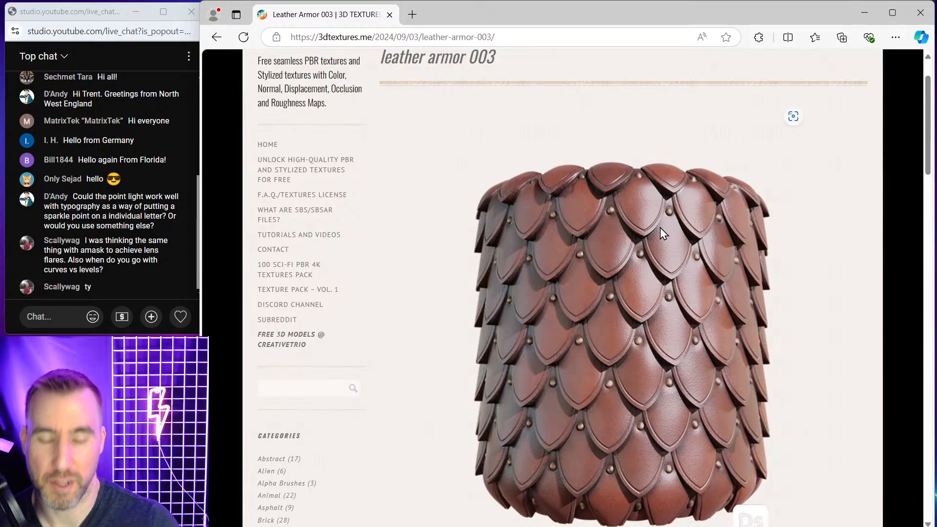
scroll(660, 228, down, 7)
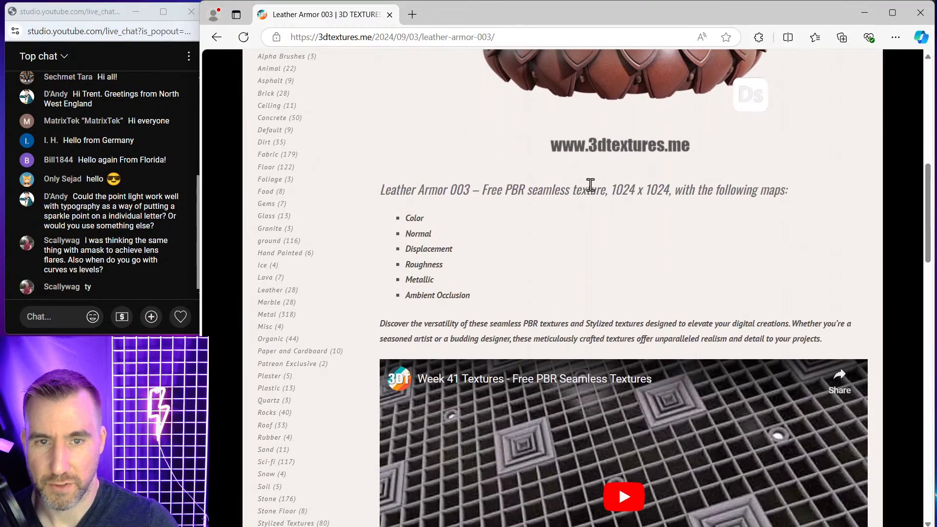
scroll(591, 184, down, 12)
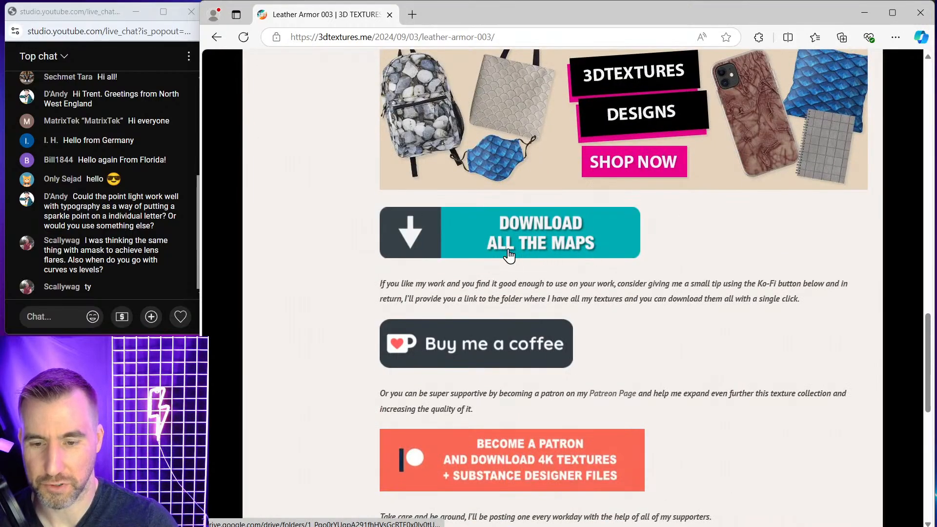
scroll(547, 256, up, 12)
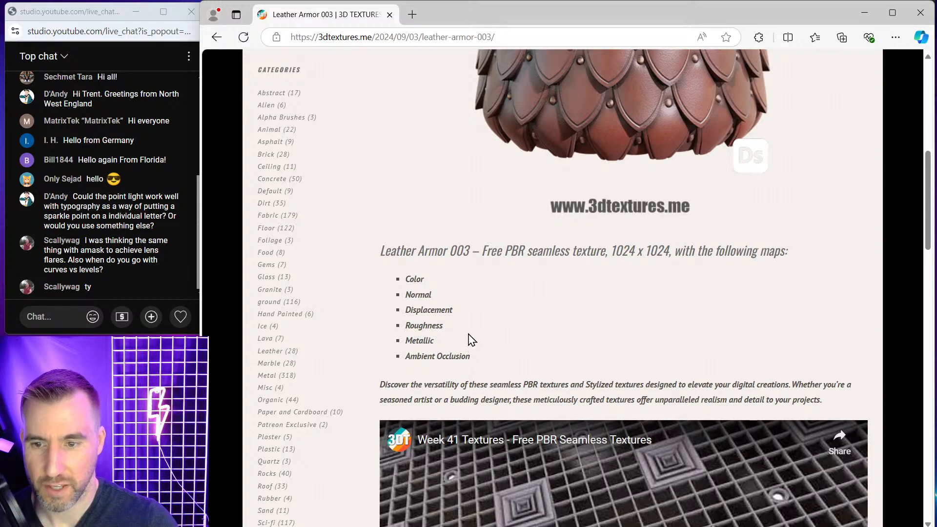
double_click(419, 295)
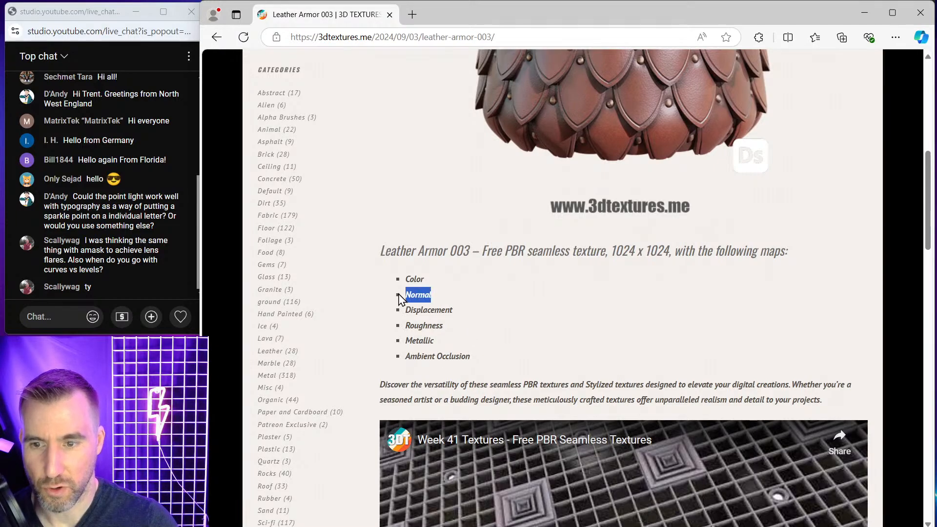
click(523, 312)
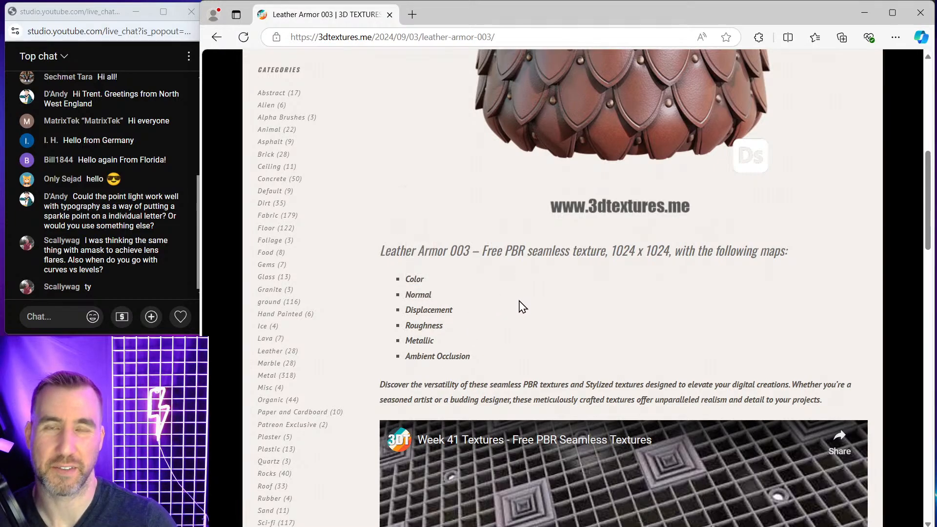
scroll(442, 308, up, 3)
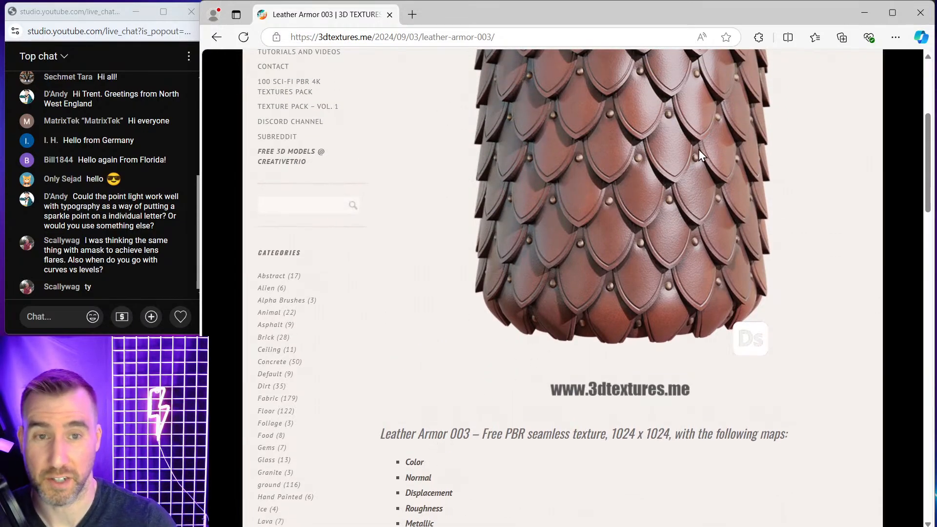
scroll(700, 150, up, 2)
Step: Switch to Affinity Photo, enable the Lighting filter on the red gradient in the untitled document and open its settings
click(865, 13)
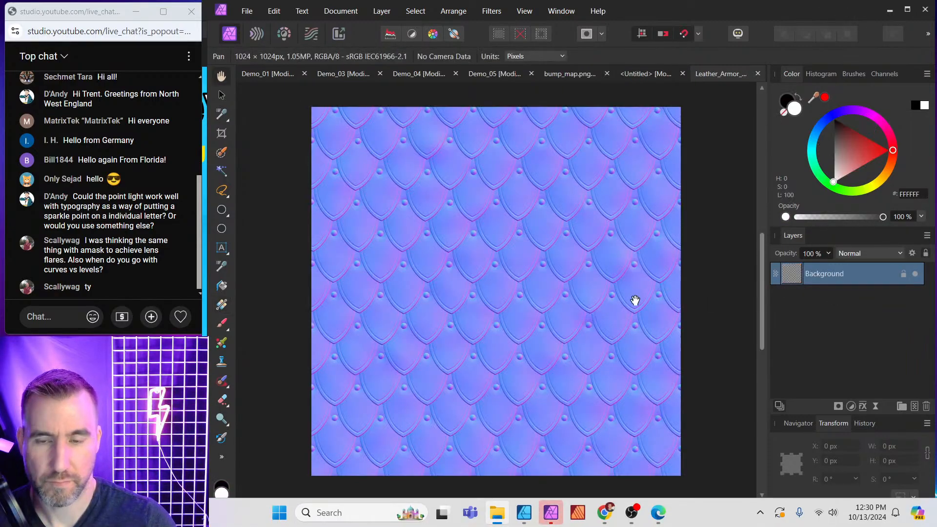
scroll(480, 232, up, 1)
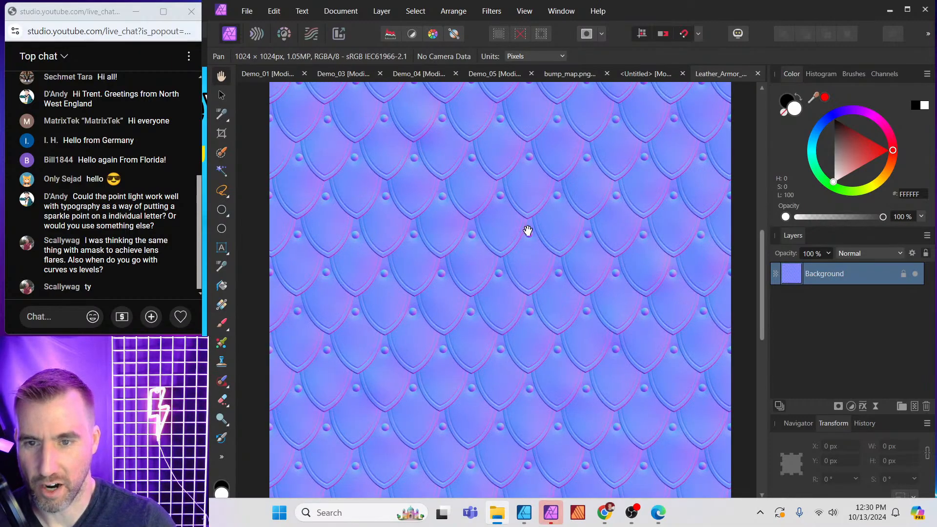
click(640, 74)
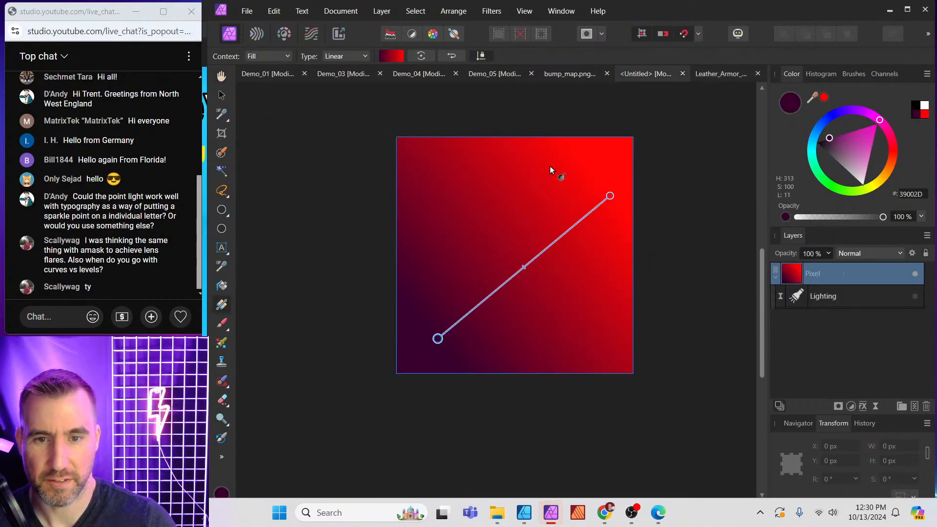
click(864, 304)
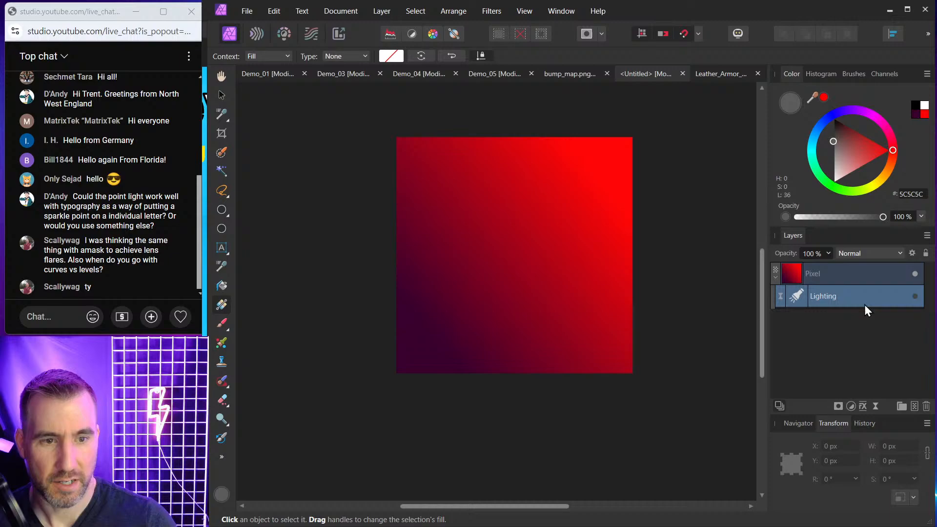
click(916, 297)
double_click(806, 305)
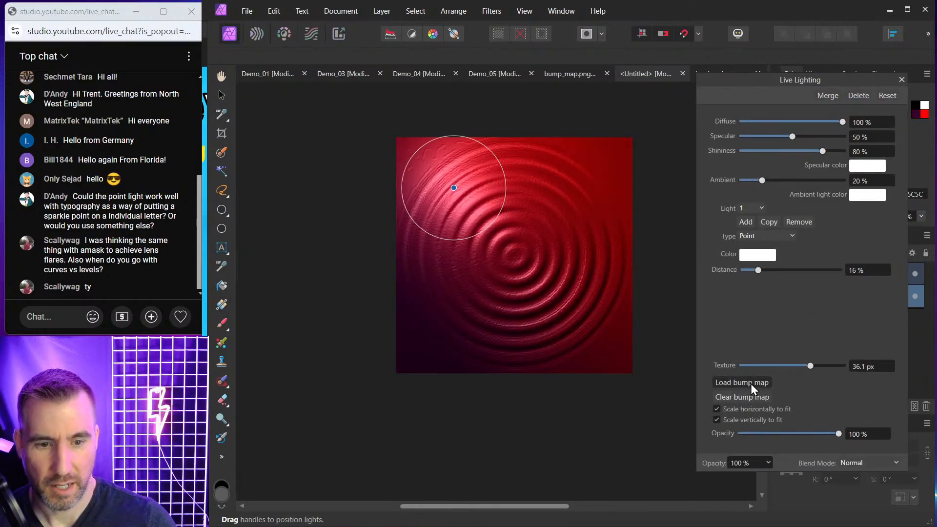
Step: Load Leather_Armor_003_normal.png as the bump map for the Lighting filter
click(751, 384)
click(563, 218)
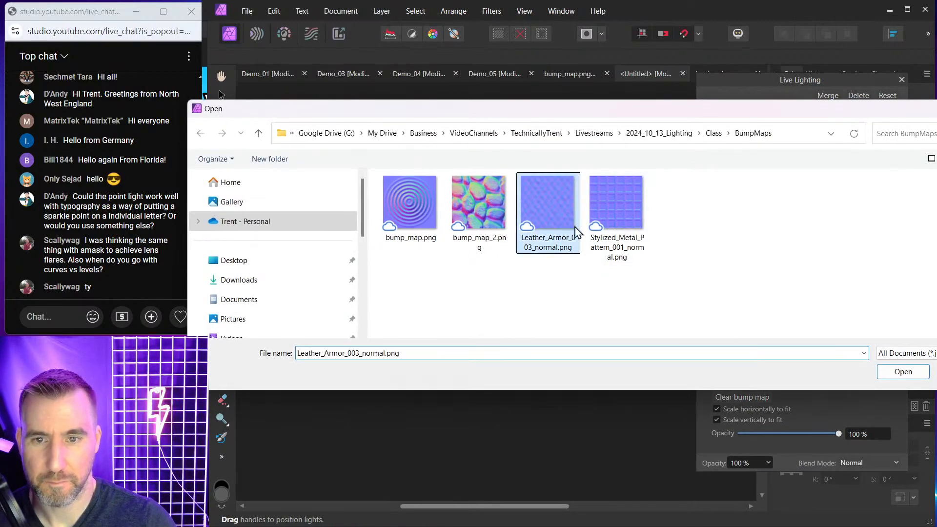
click(900, 377)
Step: Set the Lighting texture to 47.6 px and move the point light to the upper-right area of the image
scroll(503, 236, up, 6)
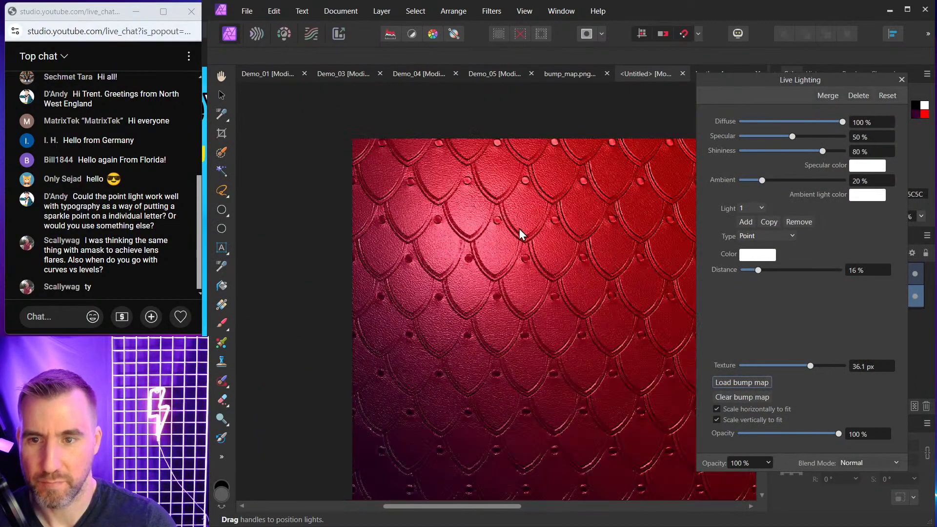
scroll(520, 230, down, 6)
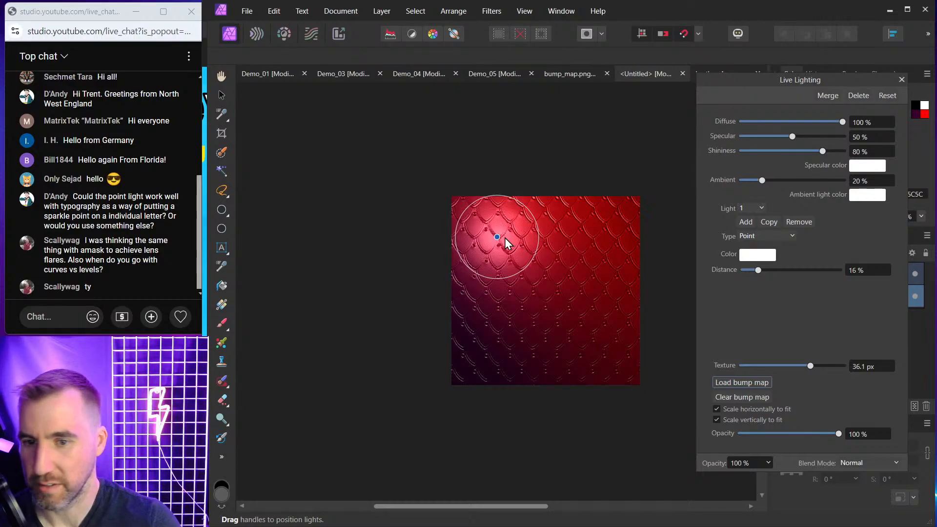
drag(500, 240, 550, 271)
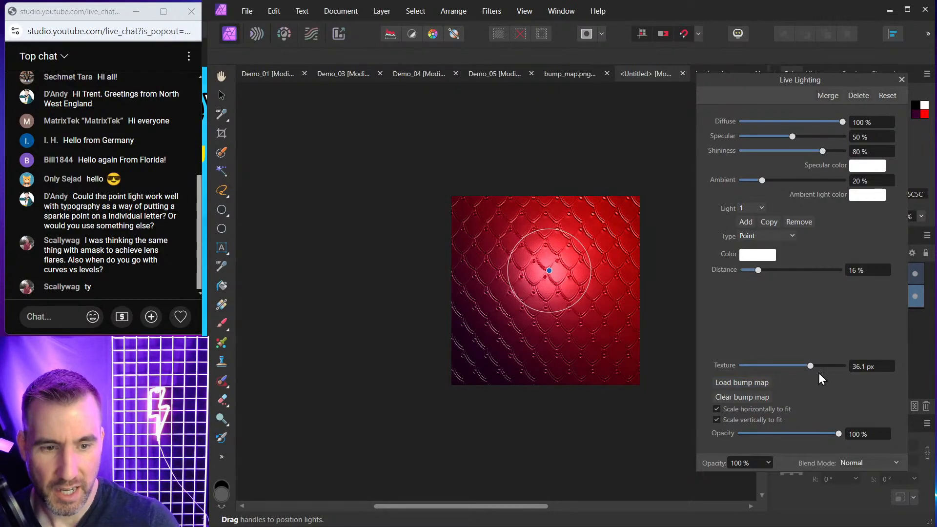
scroll(596, 284, up, 4)
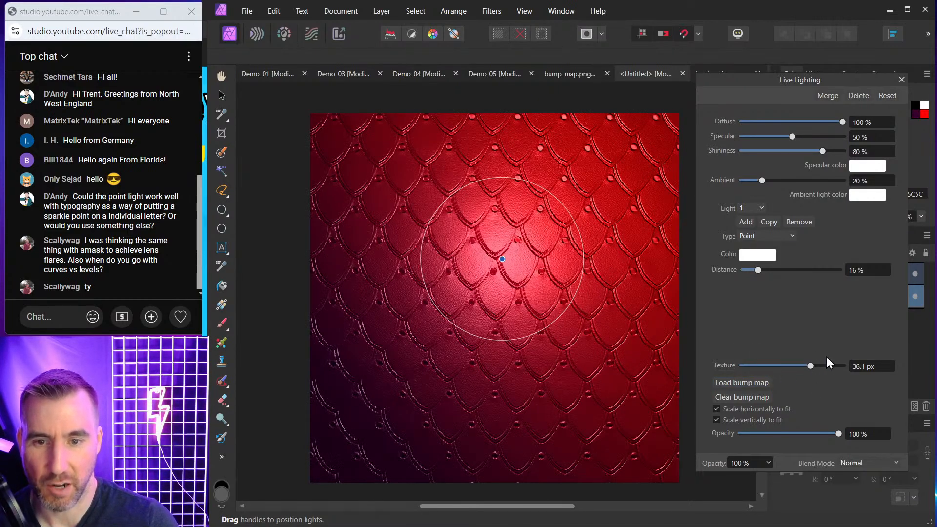
mouse_move(810, 368)
mouse_down()
mouse_move(834, 372)
mouse_move(786, 371)
mouse_move(817, 376)
mouse_up()
drag(503, 260, 588, 181)
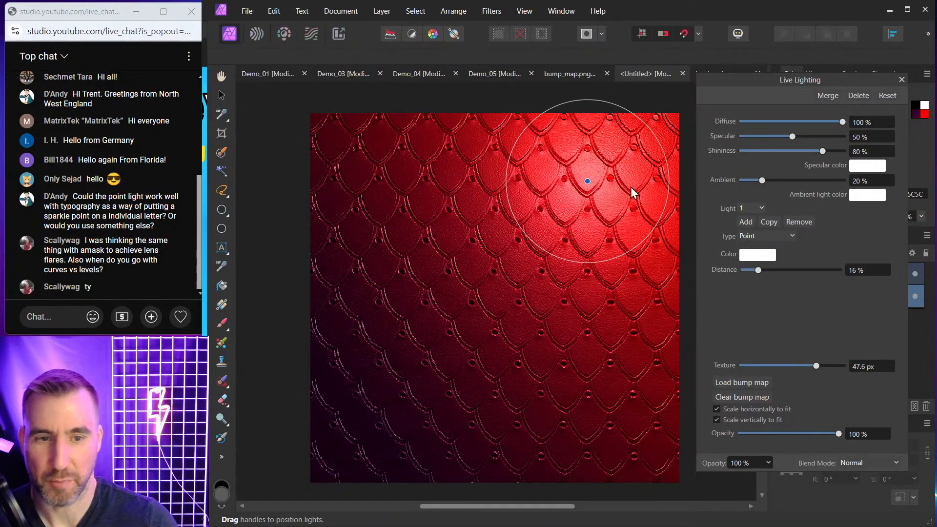
Step: Try the Directional light type with a duplicated second light, and remove the duplicate
click(769, 236)
click(759, 264)
click(768, 223)
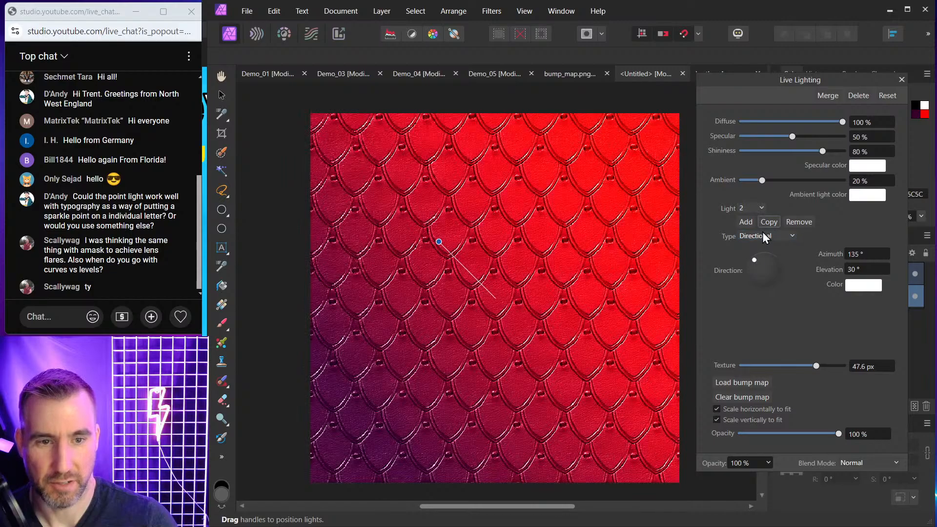
click(799, 224)
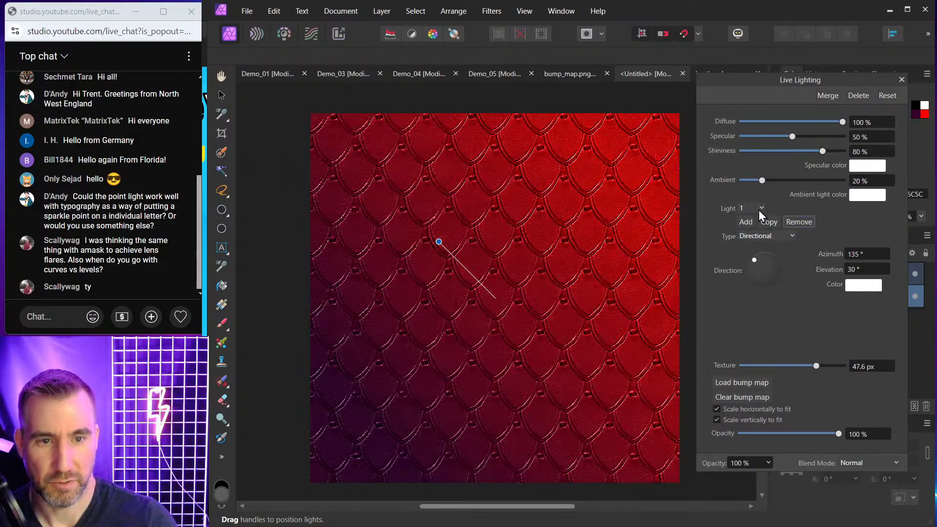
Step: Change the light to Spot and place its source beyond the image's upper-left corner, with distance about 72% and azimuth about 139°
click(768, 235)
click(755, 257)
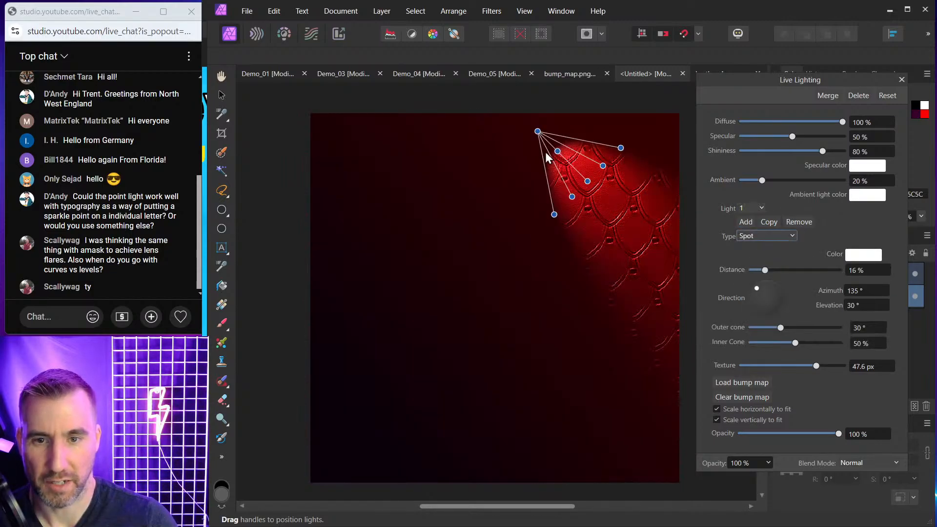
drag(537, 131, 250, 208)
drag(265, 33, 272, 63)
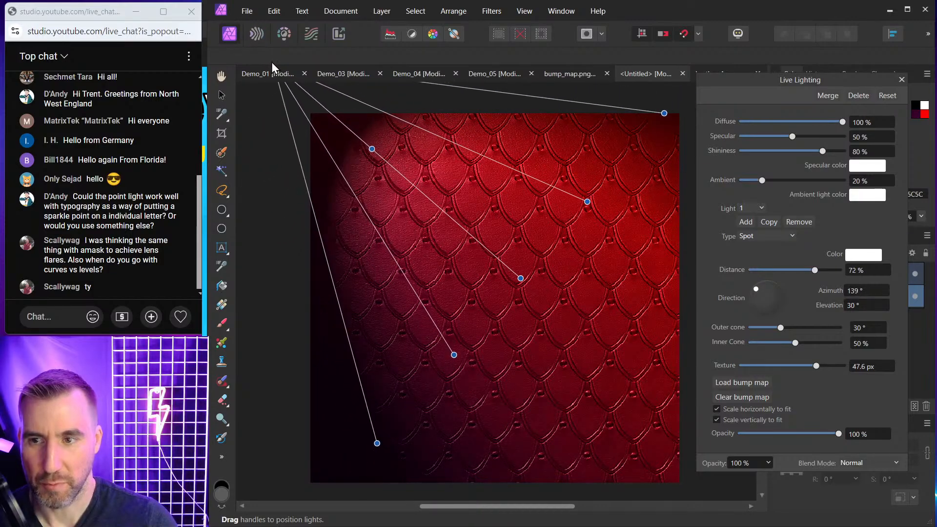
Step: Add a second spot light shining from beyond the image's upper-right corner, with distance about 56% and azimuth about 49.7°
click(749, 221)
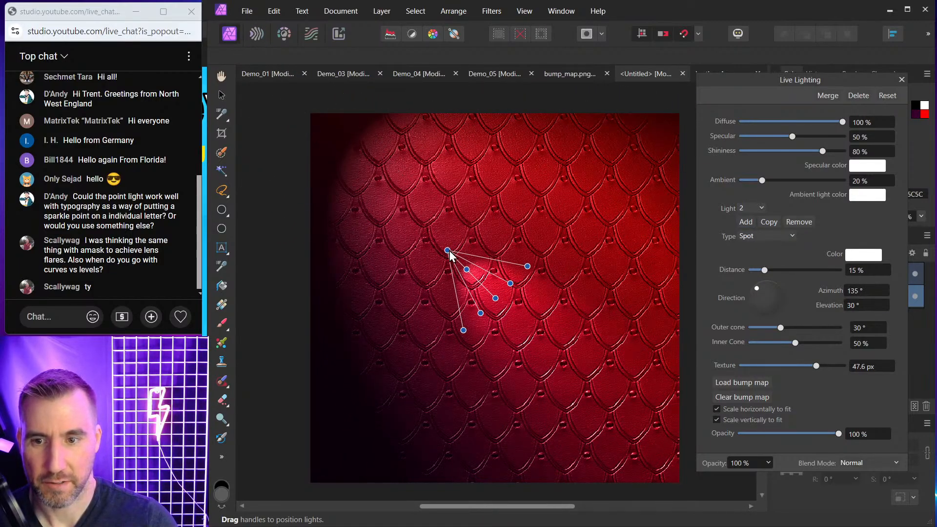
drag(449, 250, 659, 105)
drag(490, 301, 537, 293)
Step: Set the second spot light's color to blue and close the Live Lighting settings
click(864, 254)
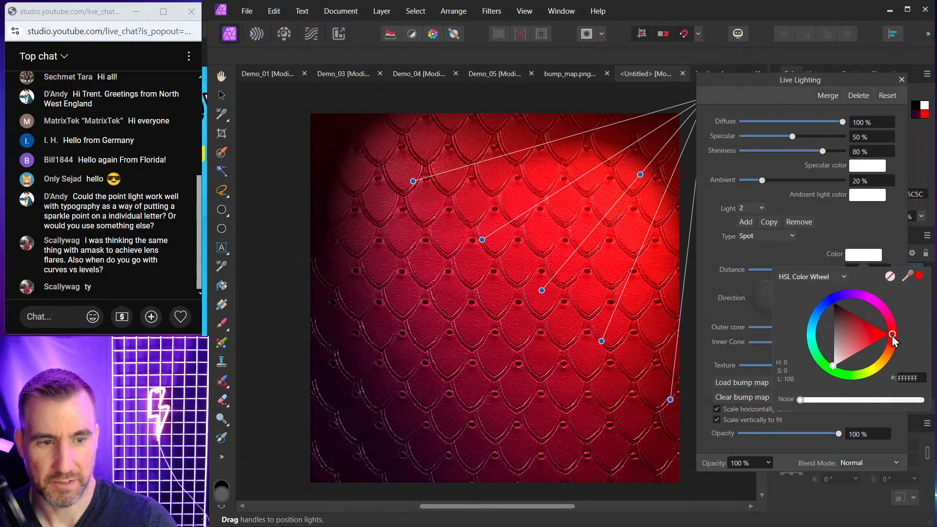
drag(893, 336, 827, 292)
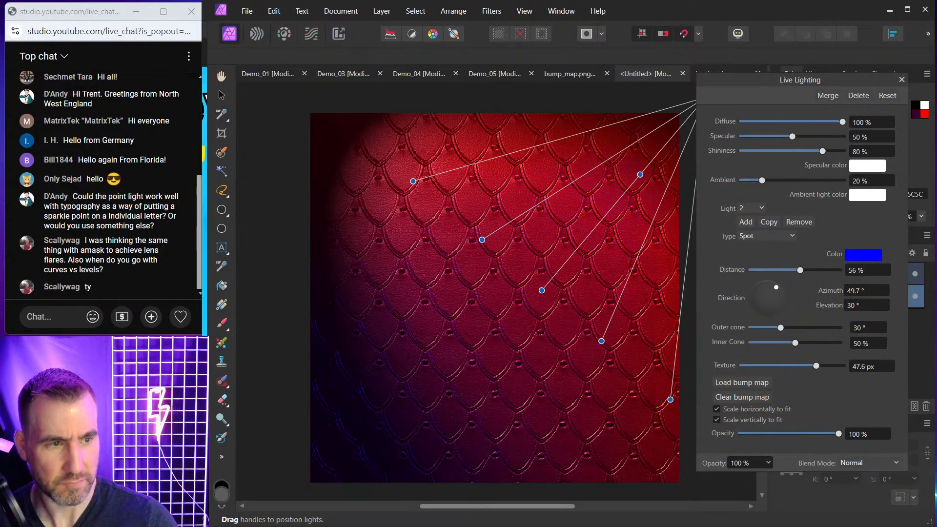
click(901, 79)
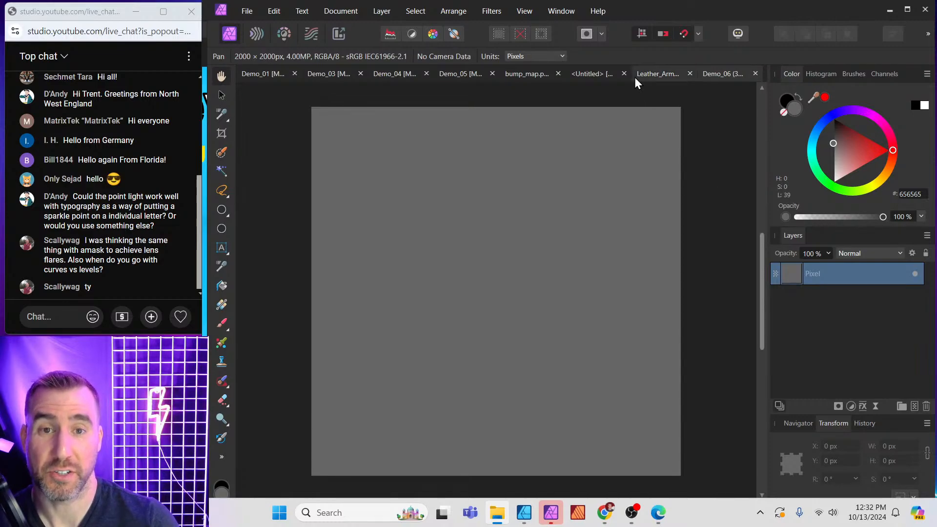
Step: Switch to the Demo_05 document and delete the Lighting filter together with its mask from the woman's photo
click(527, 74)
click(465, 73)
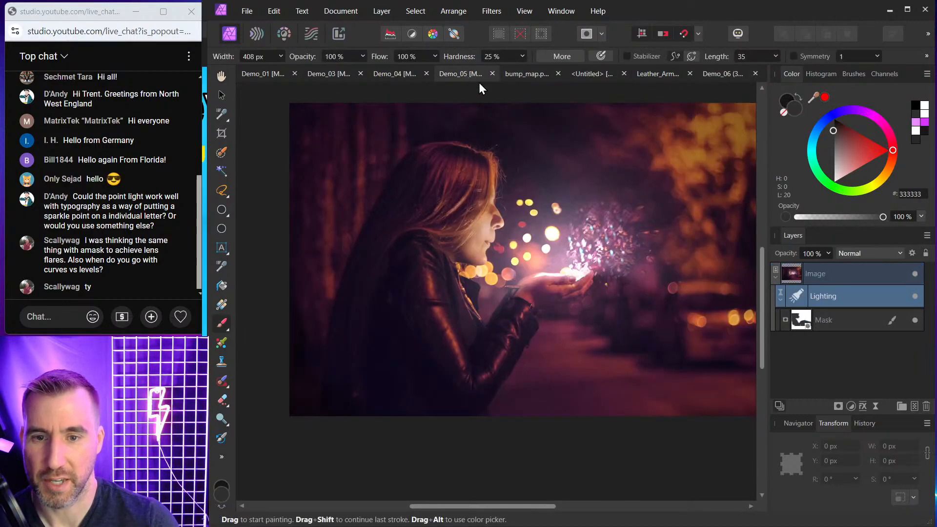
key(Delete)
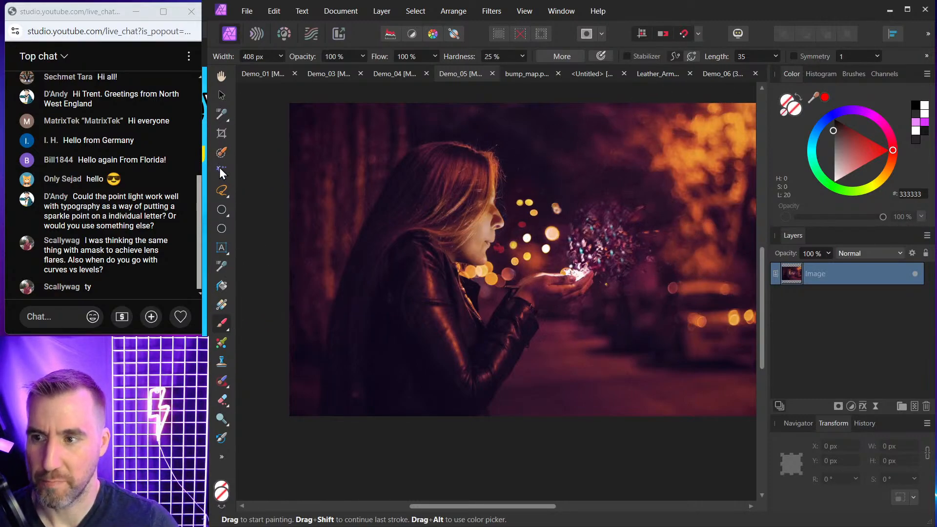
Step: Add a live Lighting filter to the photo and move its spot source beyond the upper-right corner, distance about 53%, azimuth about 46.4°
click(876, 406)
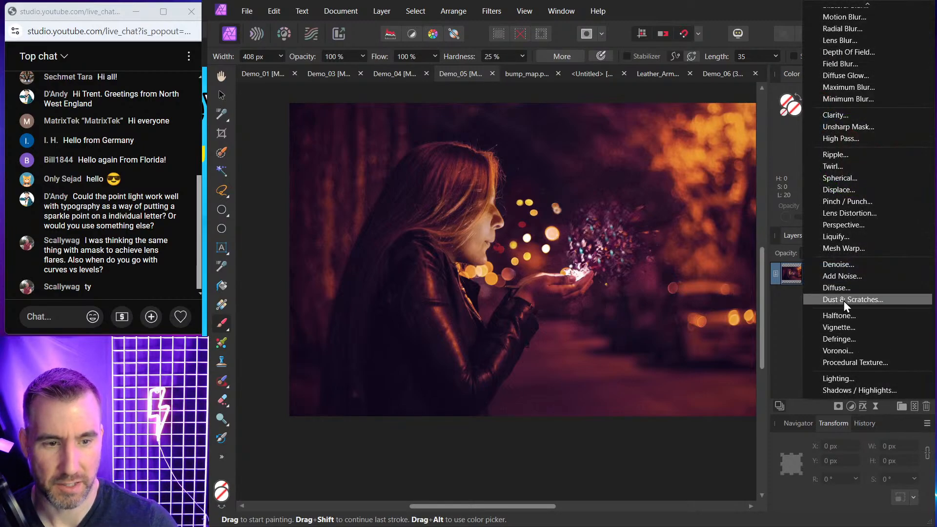
click(845, 374)
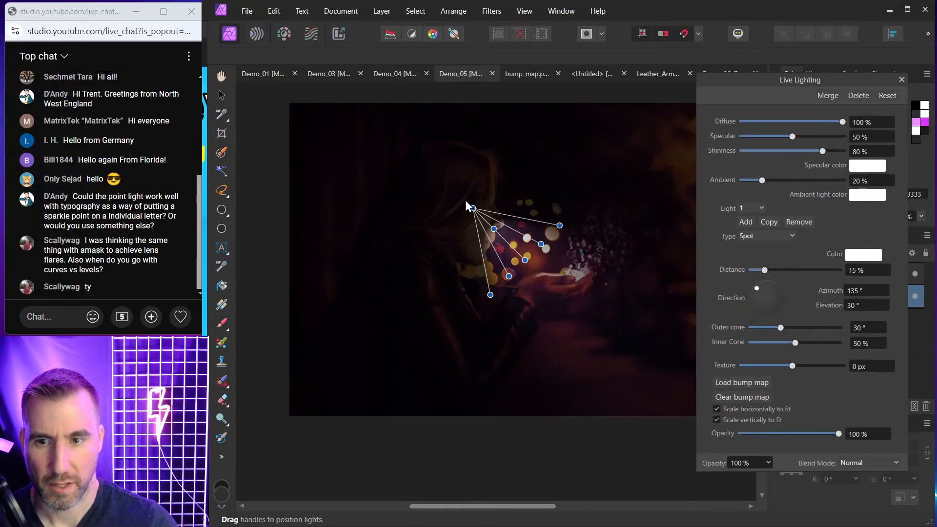
drag(474, 208, 707, 71)
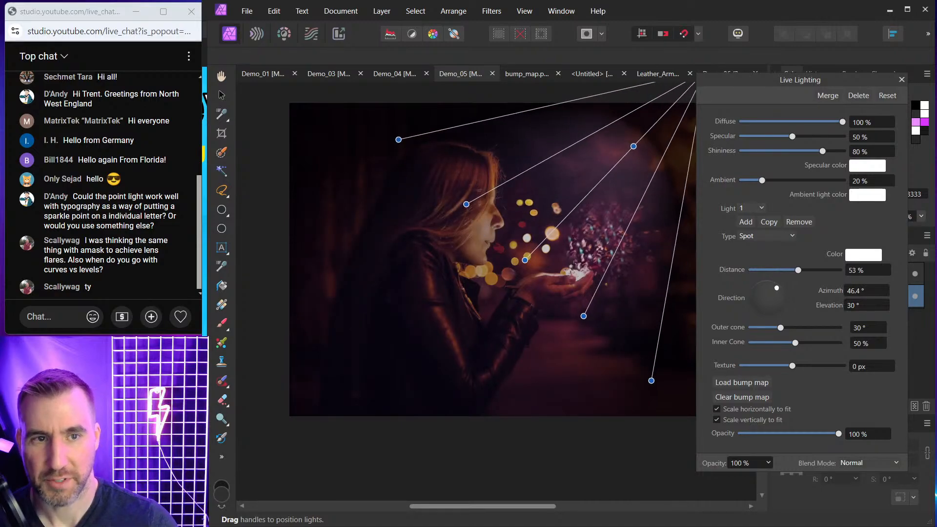
Step: Close the Live Lighting settings and hide the Lighting filter nested under the woman's photo
click(901, 79)
click(796, 282)
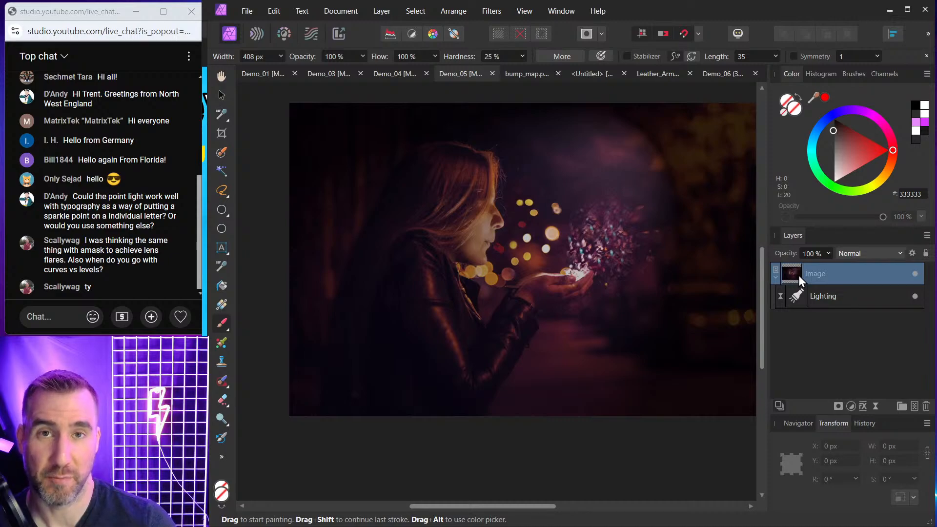
drag(798, 275, 812, 298)
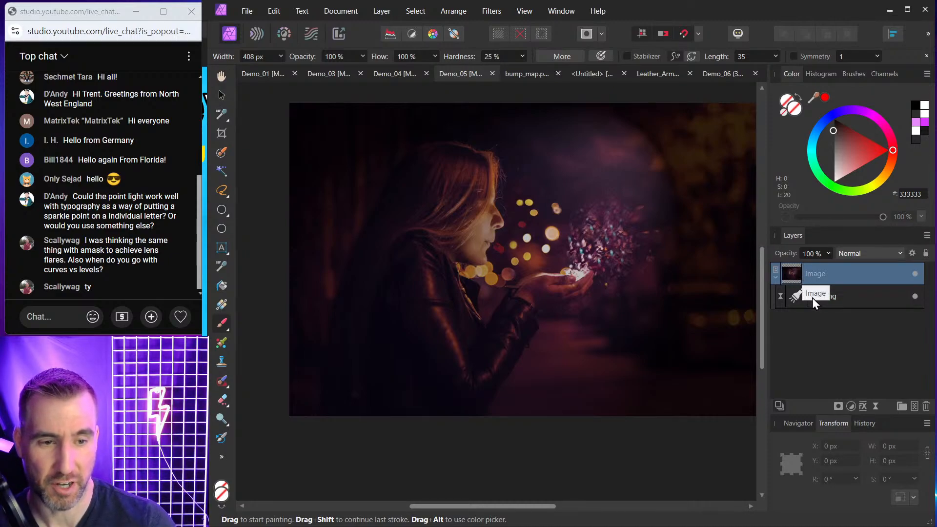
click(915, 297)
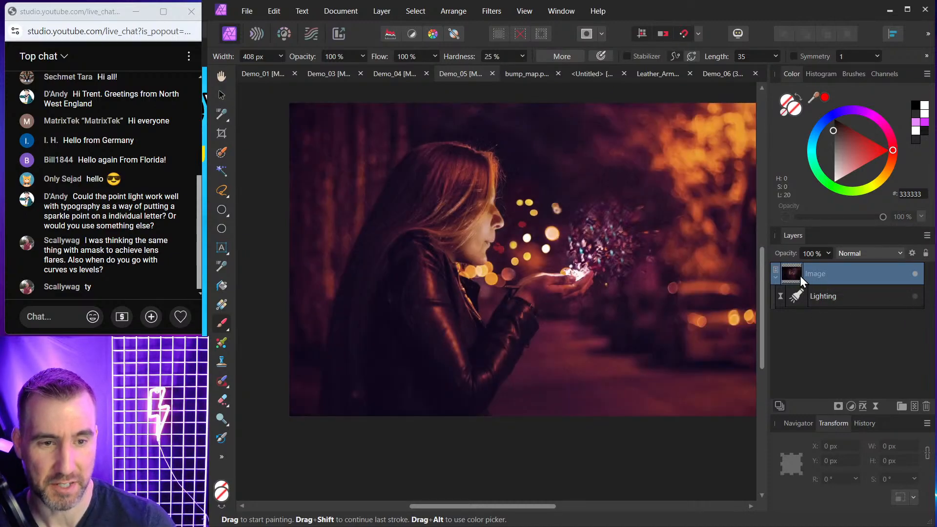
Step: Add a new pixel layer above the photo and flood fill it with black
click(916, 409)
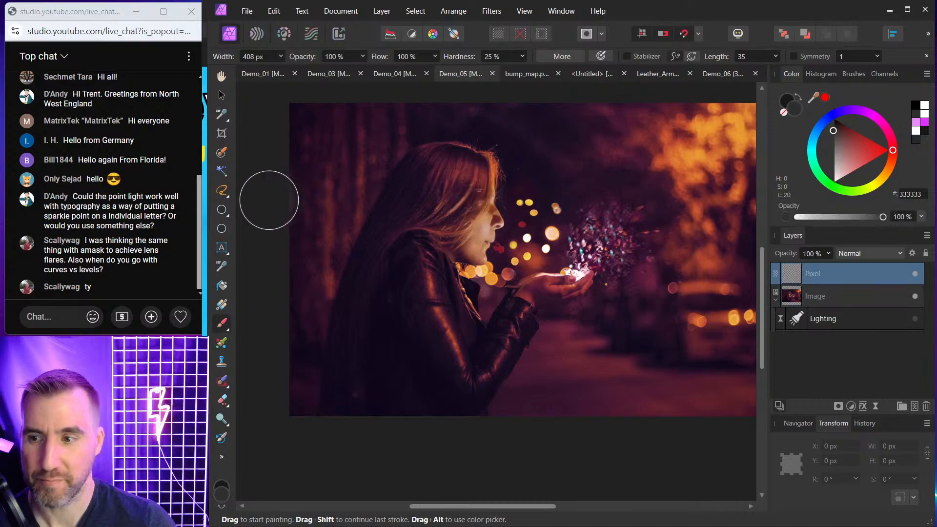
click(222, 286)
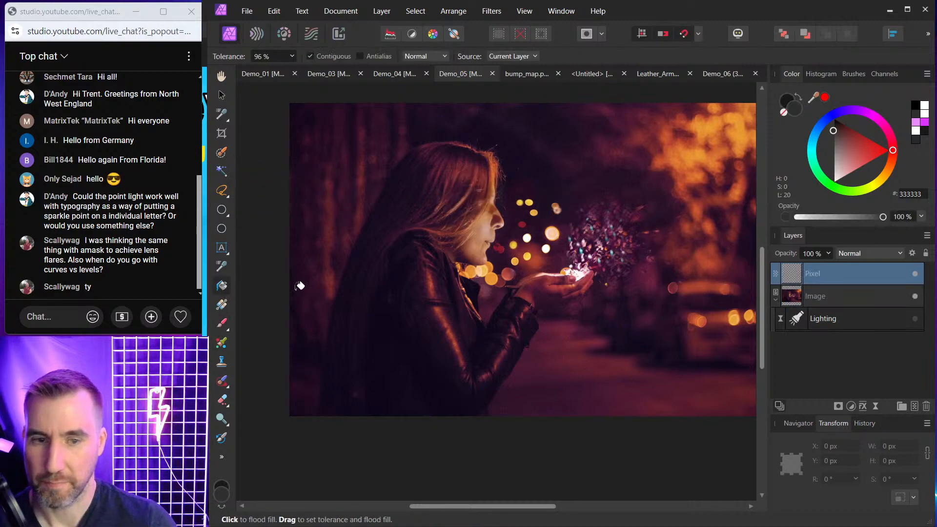
drag(882, 152, 835, 120)
click(592, 247)
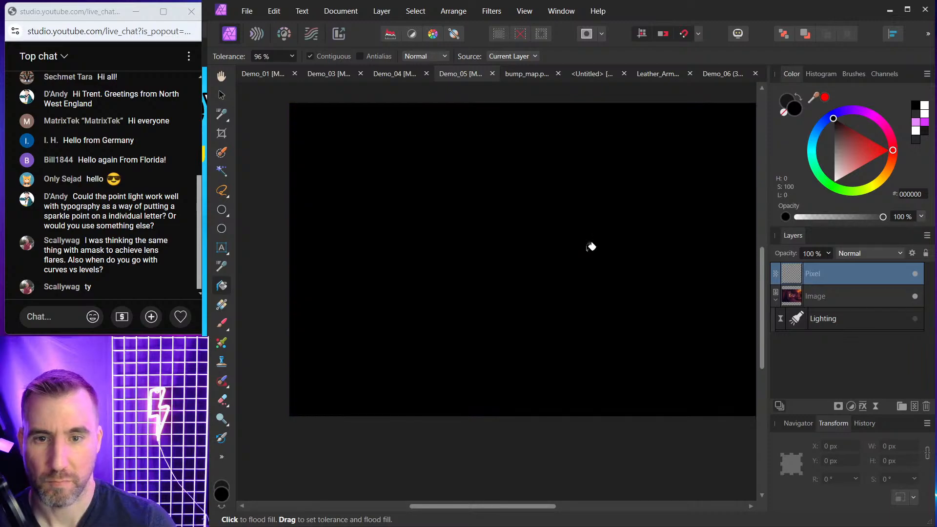
Step: Move the Lighting filter above the black layer, make it visible, and reset it to a spot light with distance about 37%
drag(796, 318, 808, 260)
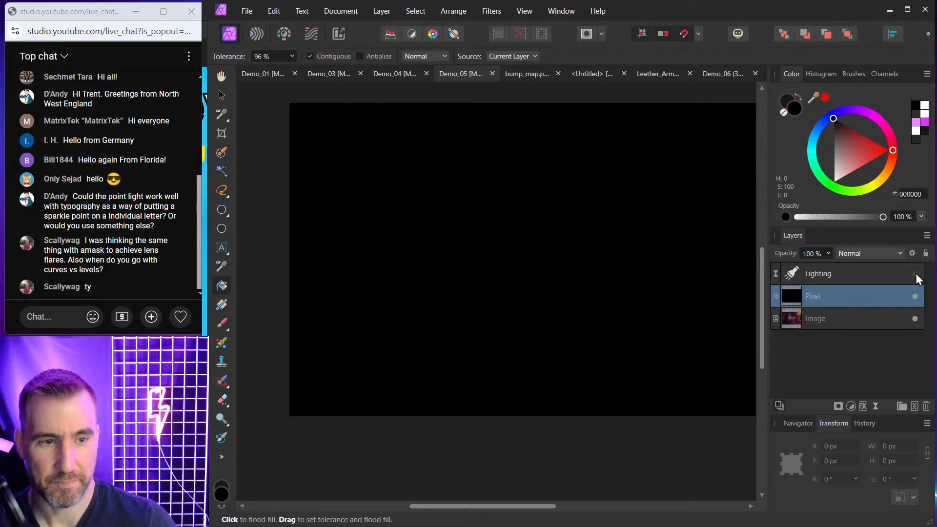
click(790, 276)
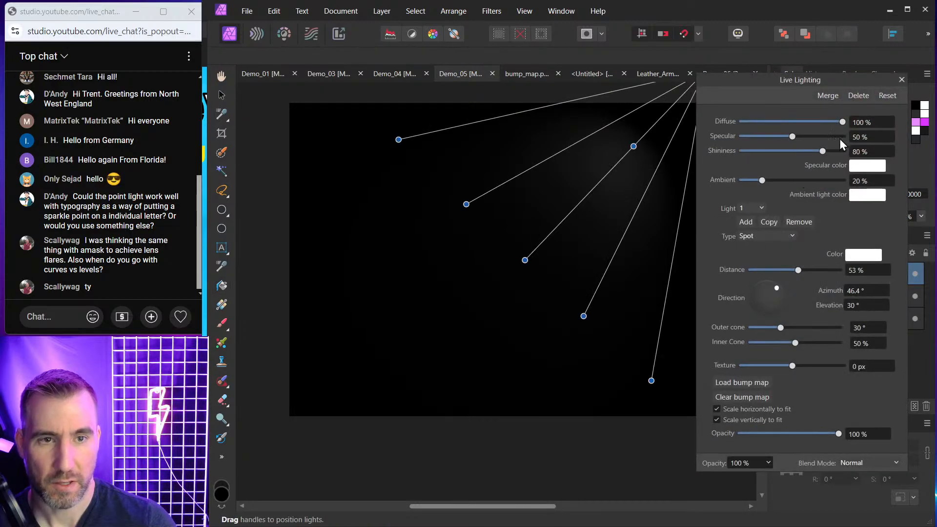
click(889, 97)
drag(473, 208, 479, 138)
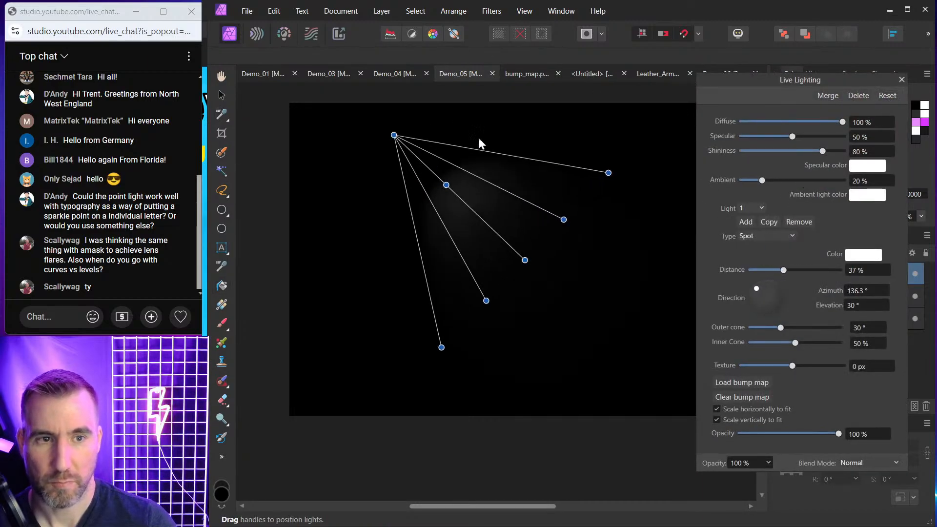
Step: Change the light to Point type with distance about 18%, positioned slightly above and right of the photo's centre, and close the settings
click(764, 238)
click(762, 259)
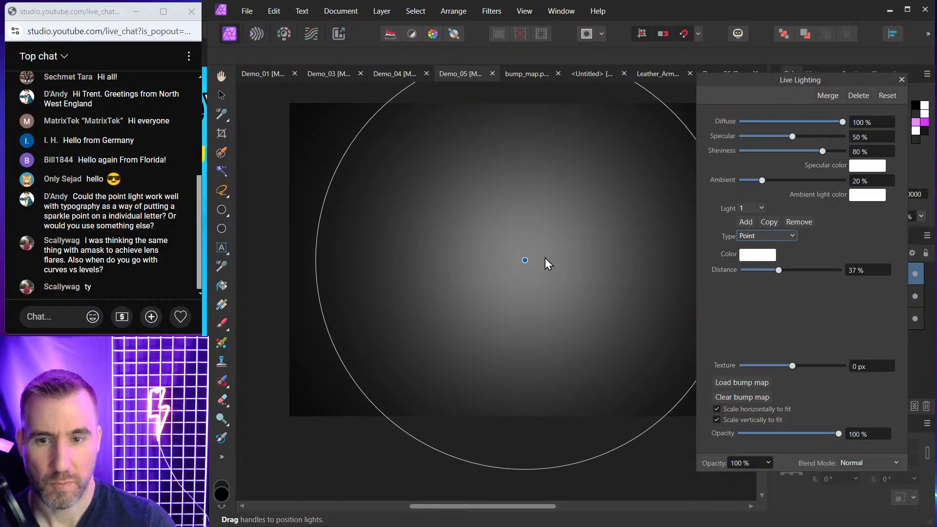
drag(387, 104, 482, 173)
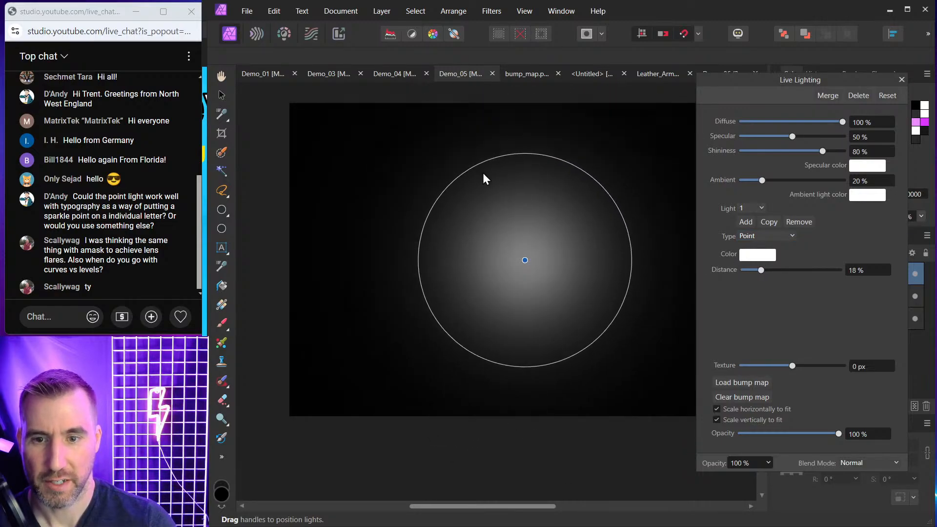
drag(526, 261, 564, 216)
click(902, 79)
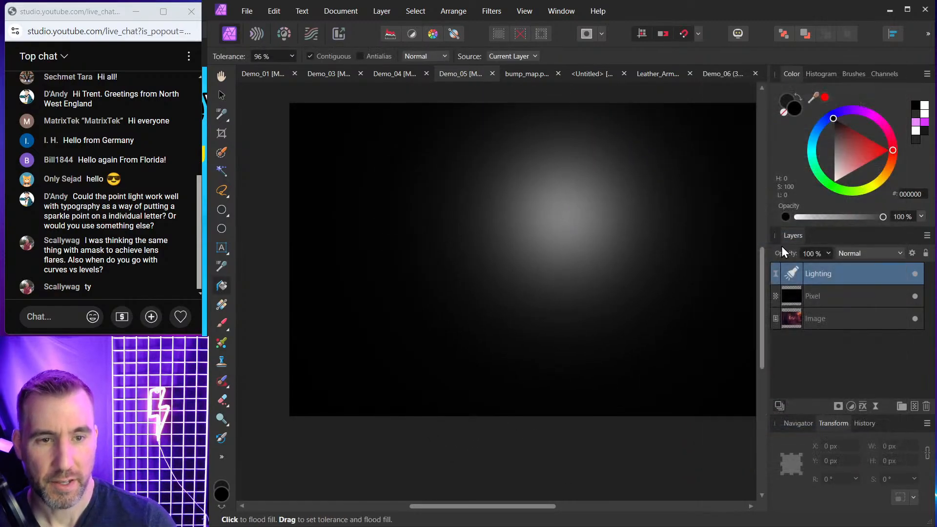
Step: Nest the Lighting filter inside the black layer and set that layer's blend mode to Screen, checking the light on and off
drag(794, 273, 820, 294)
click(775, 277)
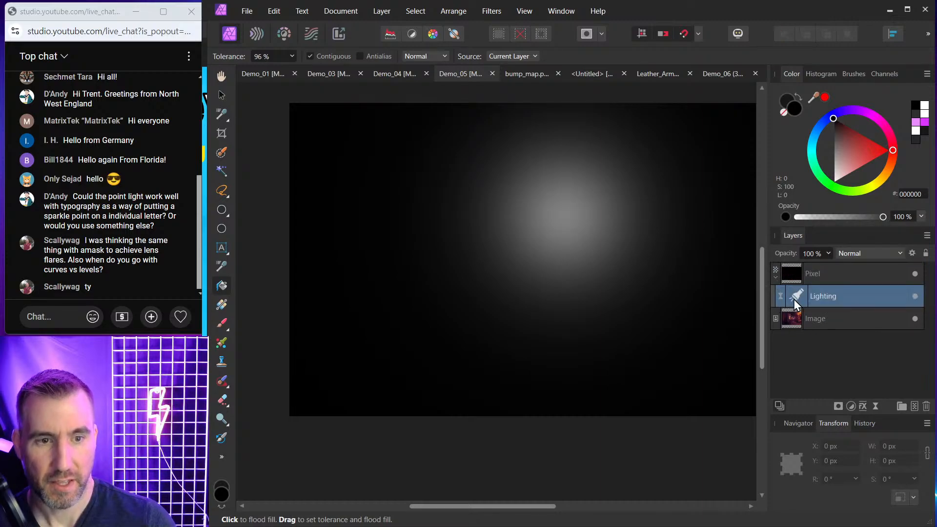
click(827, 277)
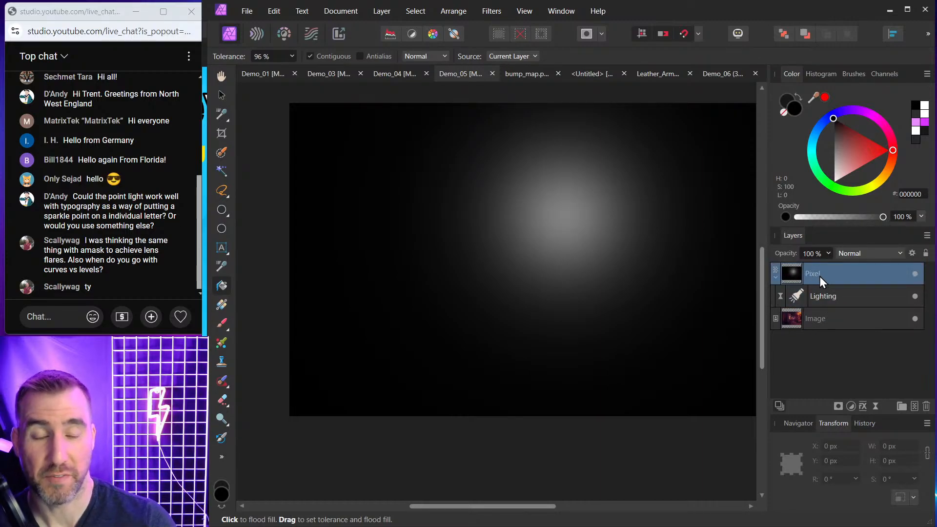
click(851, 254)
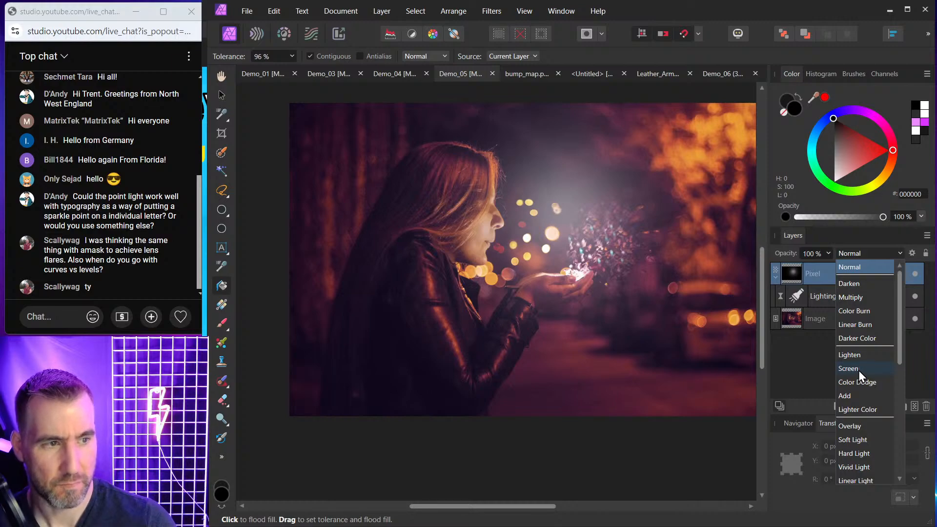
click(859, 370)
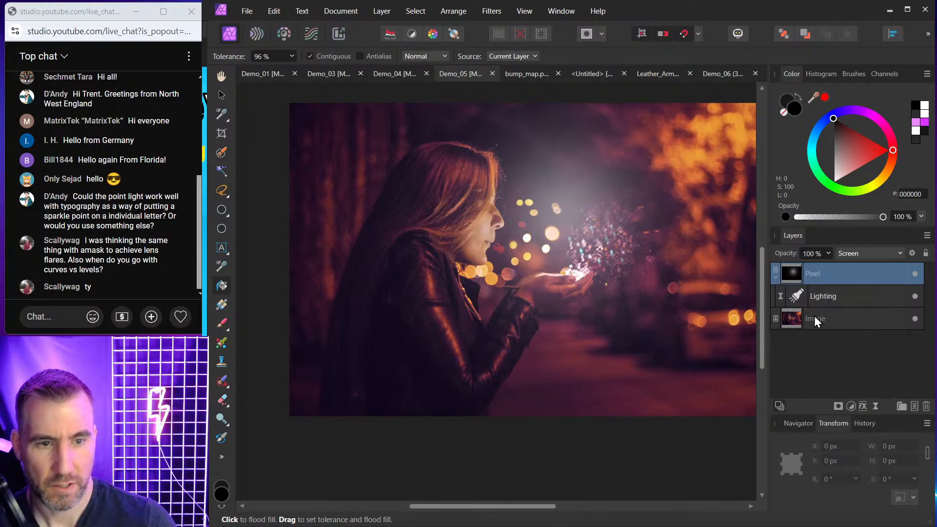
click(914, 295)
click(914, 296)
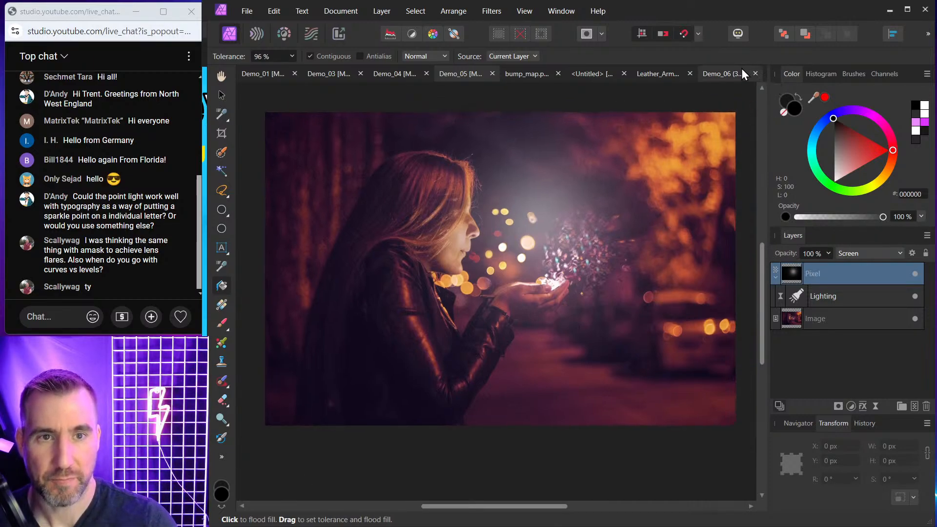
Step: Switch to the Demo_06 document, add a new pixel layer above the gray one, and flood fill it with black
click(742, 69)
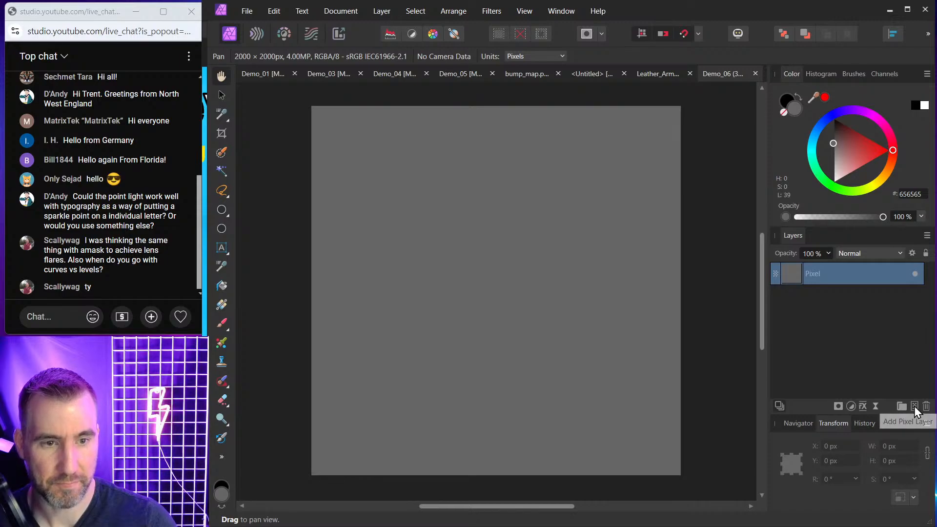
click(914, 407)
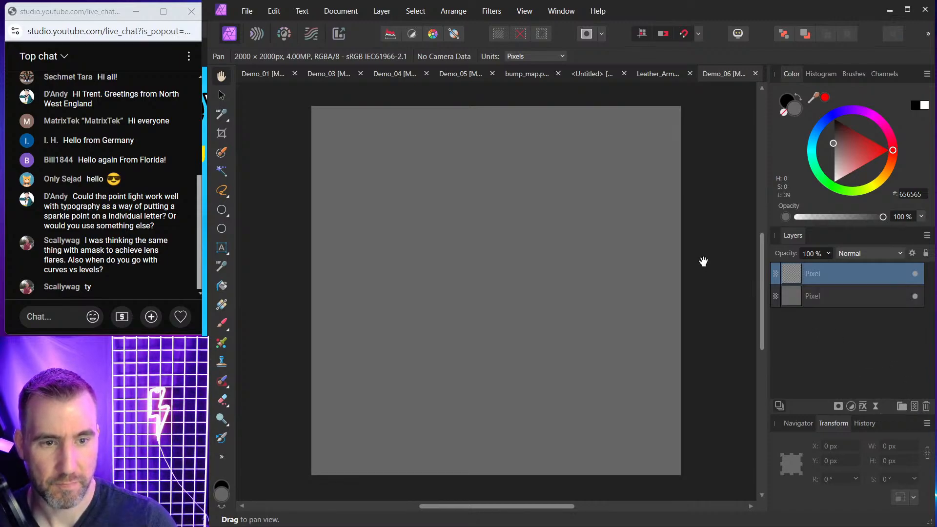
key(d)
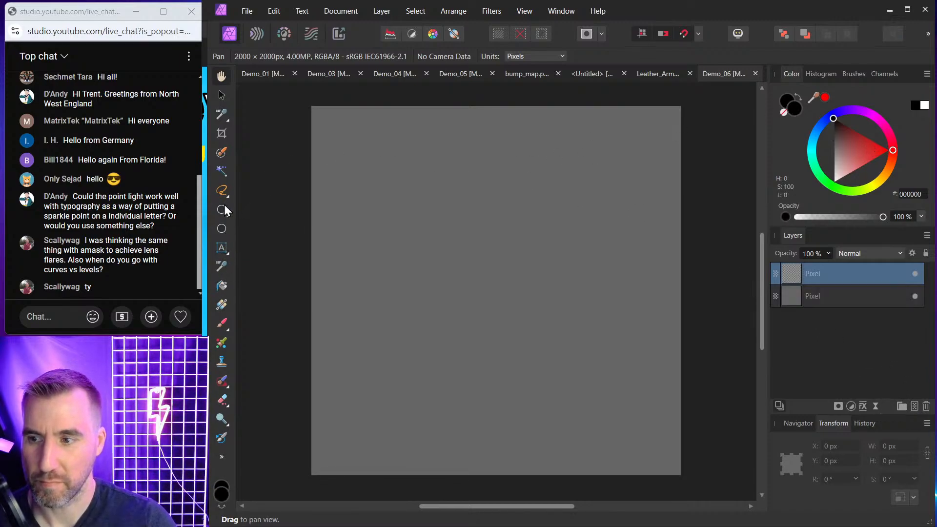
click(222, 284)
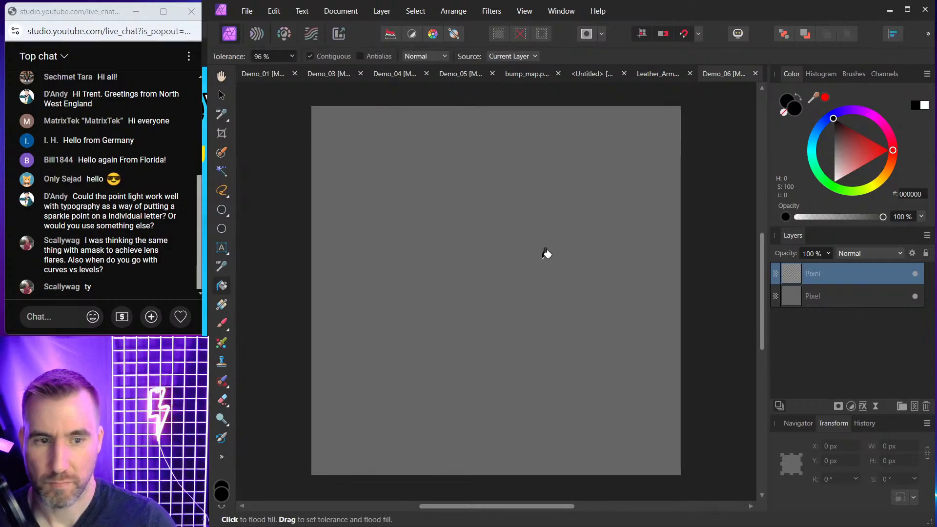
click(525, 191)
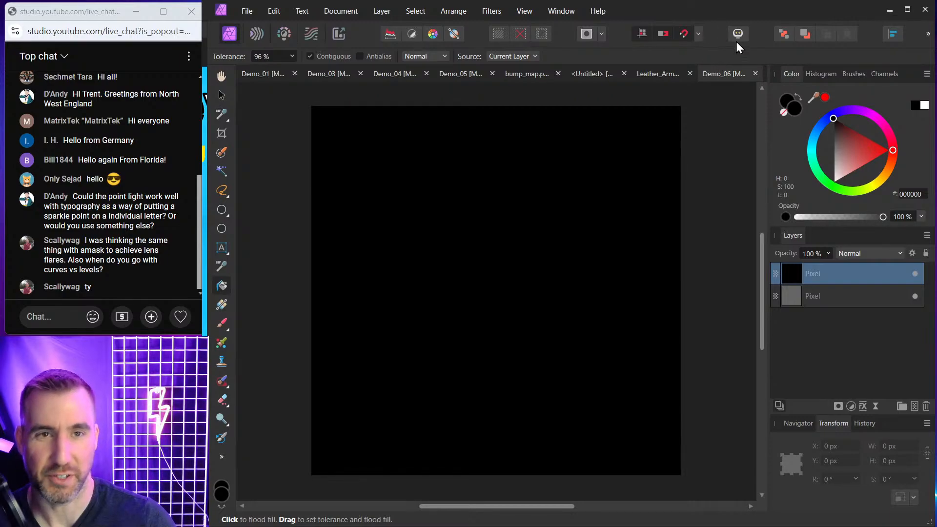
Step: Add a live Lighting filter to the black layer and adjust its spot light into a downward glow starting just above the canvas centre
click(876, 407)
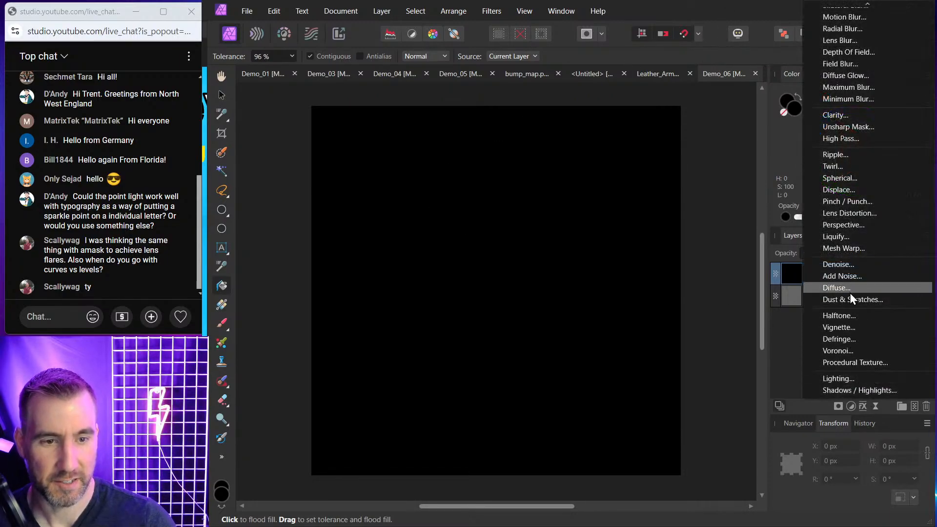
click(859, 378)
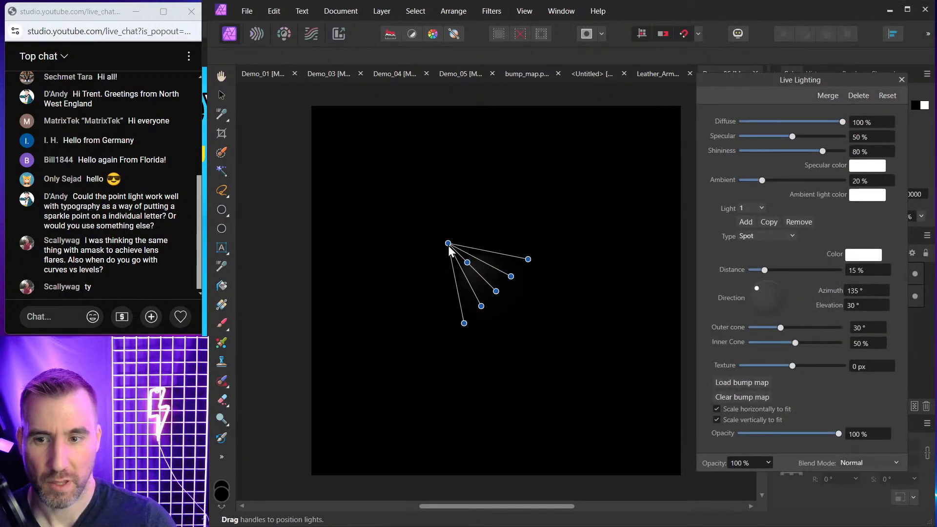
drag(449, 244, 533, 142)
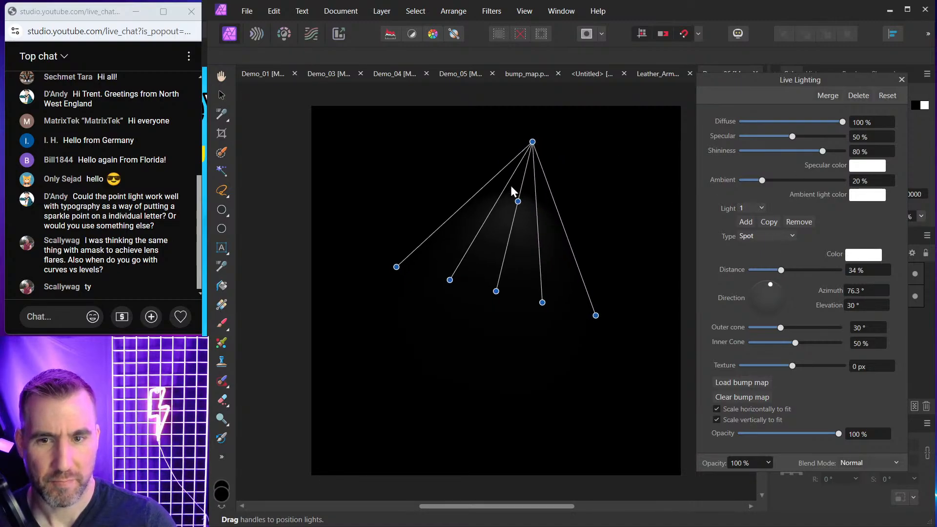
drag(519, 203, 501, 272)
Step: Set the spot light's color to a saturated orange, about FF4400, and close the Live Lighting settings
click(863, 255)
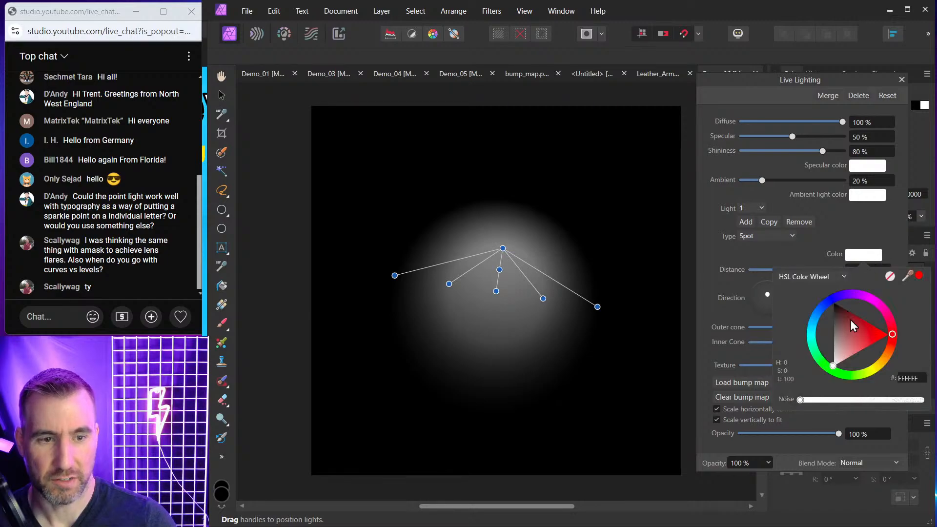
drag(890, 337, 892, 347)
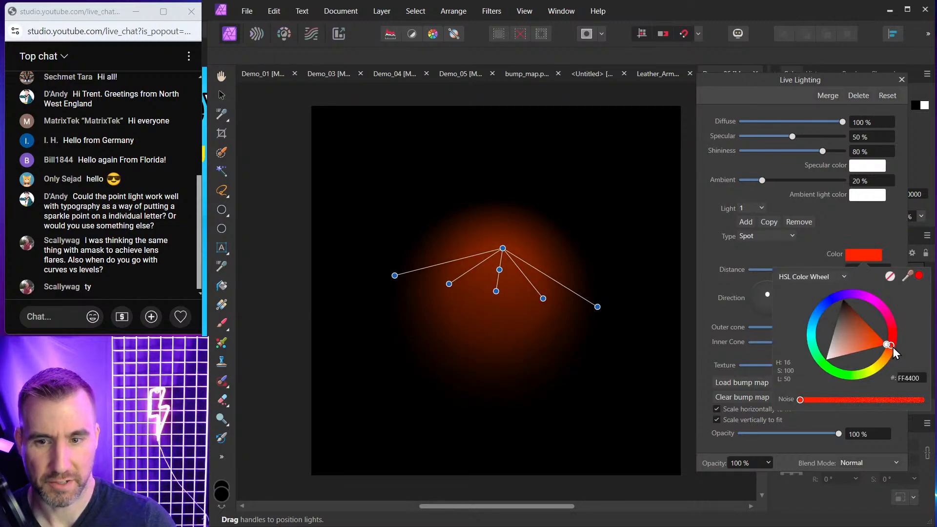
click(903, 82)
click(901, 79)
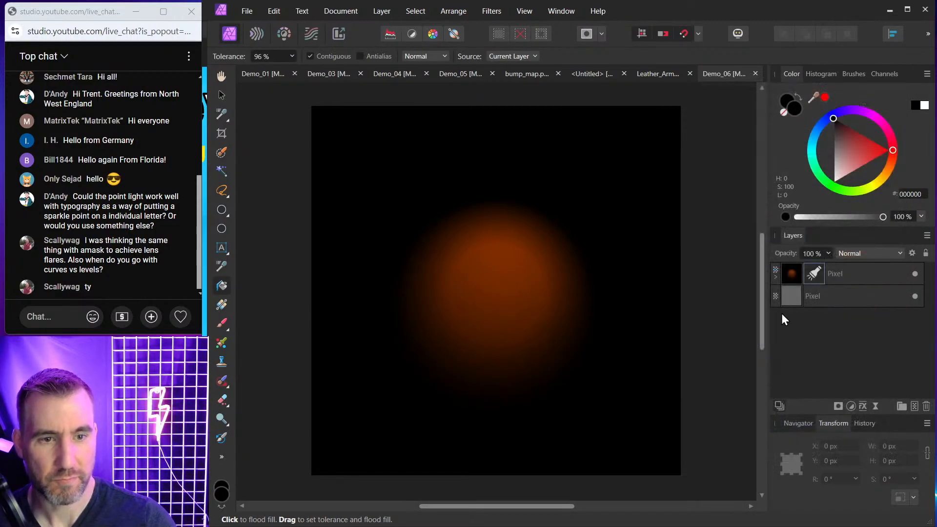
Step: Set the blend mode of the orange-lit black layer to Screen
click(793, 280)
click(853, 253)
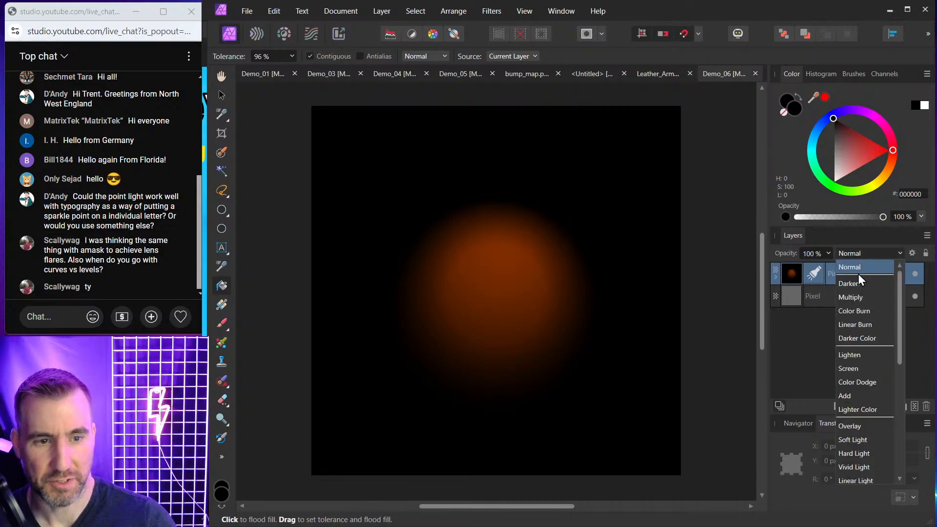
click(862, 370)
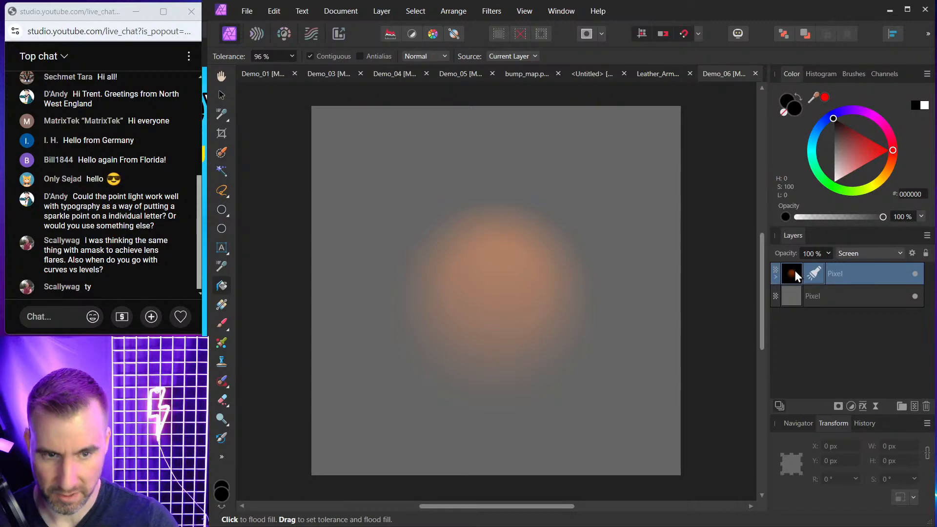
Step: Copy the orange light layer from Demo_06 and paste it into the Demo_05 document above the existing layers
click(655, 77)
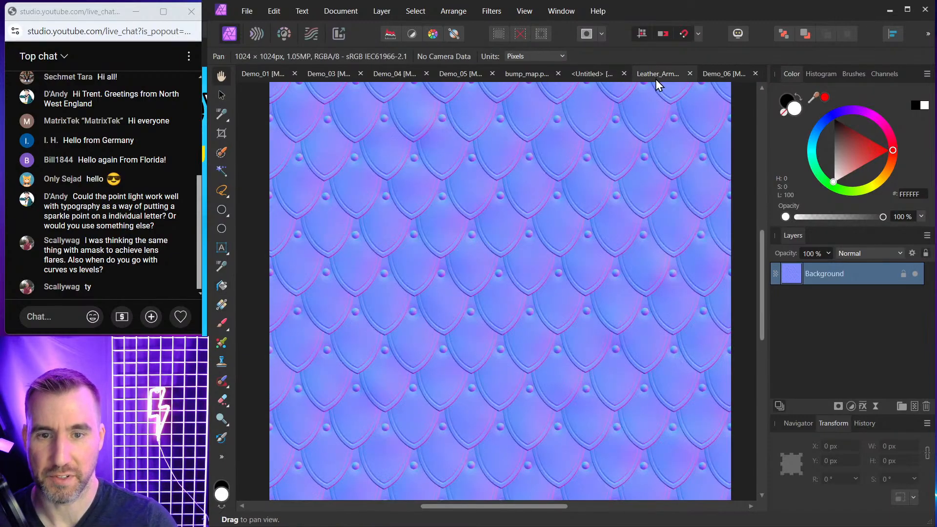
click(546, 75)
click(482, 75)
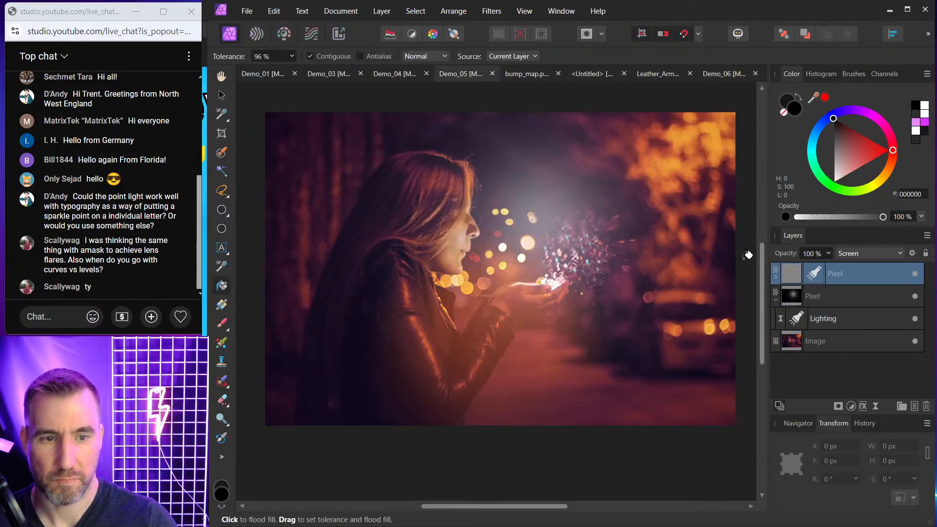
key(ctrl+j)
Step: Delete the white point-light layer with its Lighting filter and select the pasted orange light layer with the Move tool
click(872, 306)
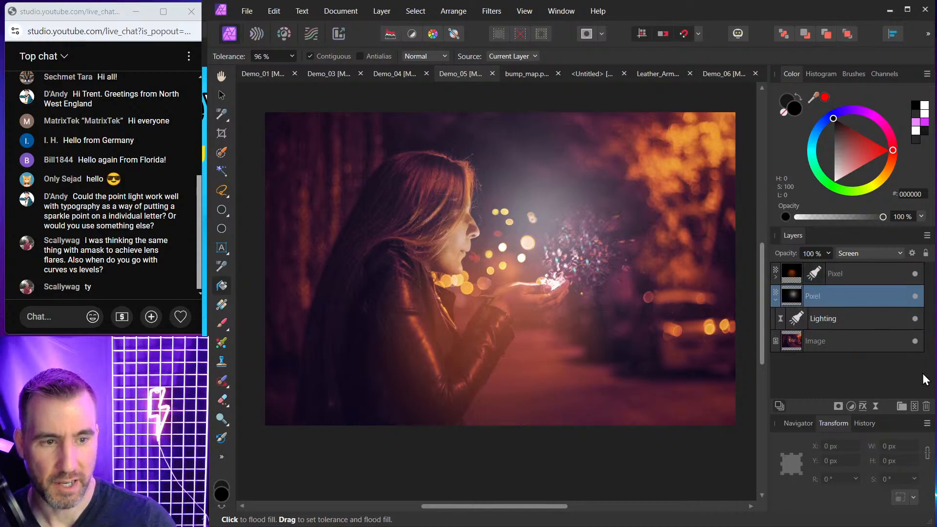
click(926, 406)
click(222, 96)
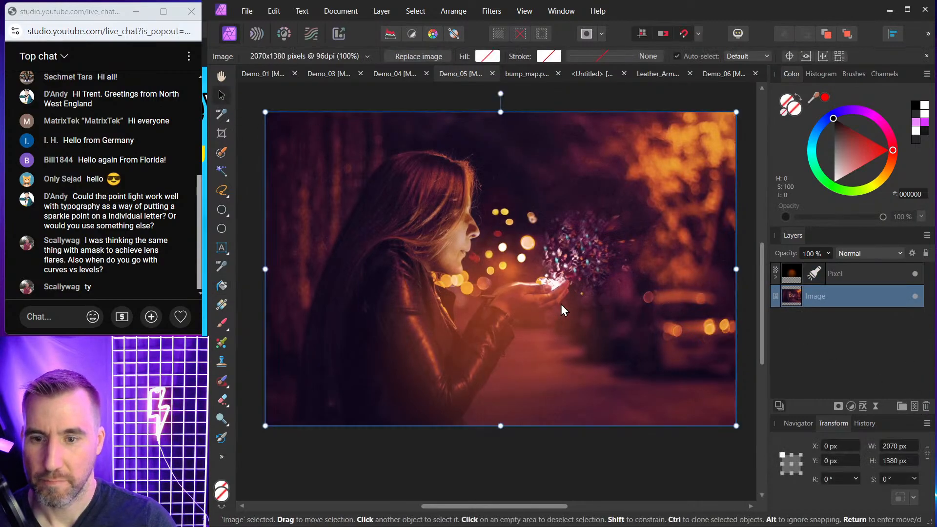
click(810, 274)
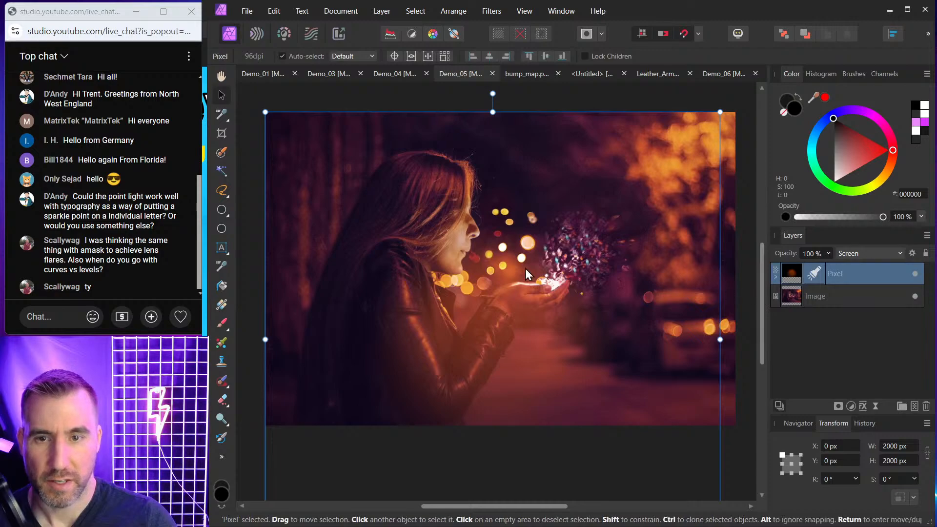
Step: Move the orange light layer over the glowing particles at the woman's hands, to about X 456 px, Y -553 px
drag(526, 269, 679, 137)
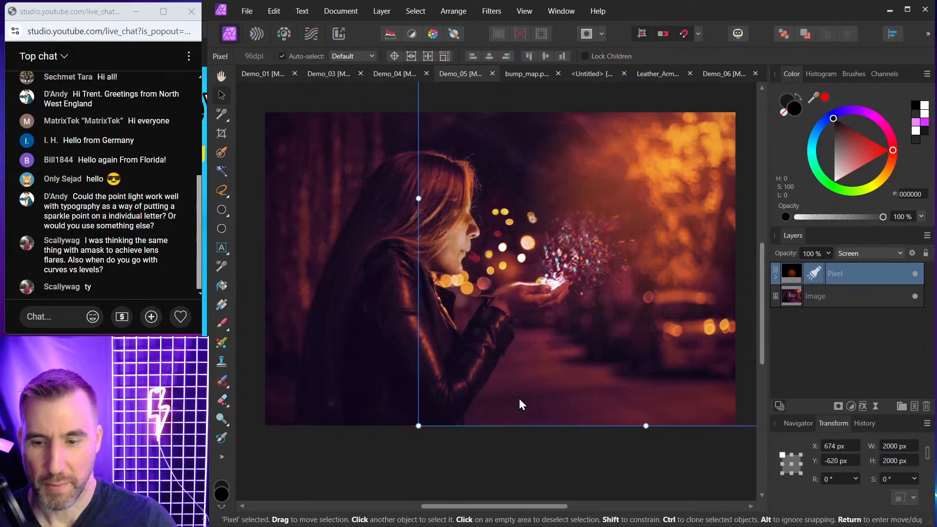
scroll(631, 334, down, 2)
drag(645, 294, 619, 301)
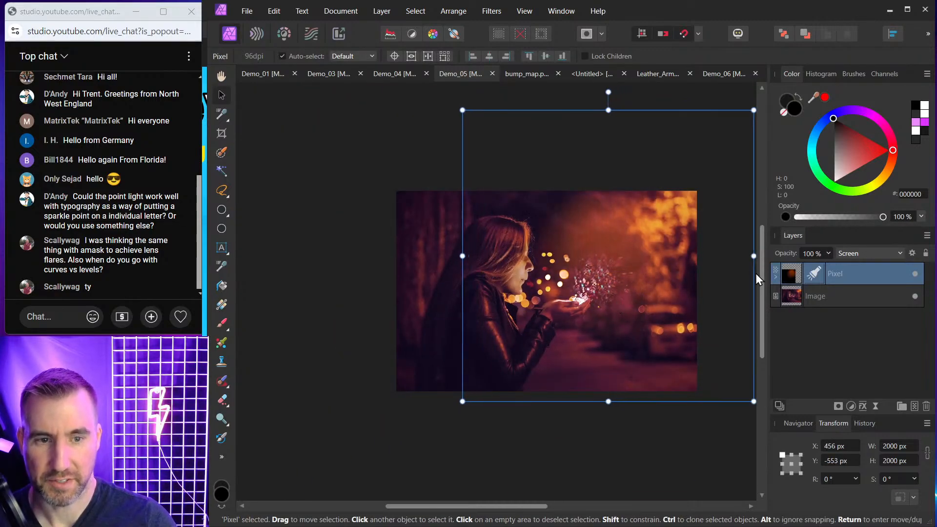
Step: Check the orange light layer in isolation and enlarge it to about 2531 × 2531 px to cover the whole photo
click(776, 277)
alt+click(791, 276)
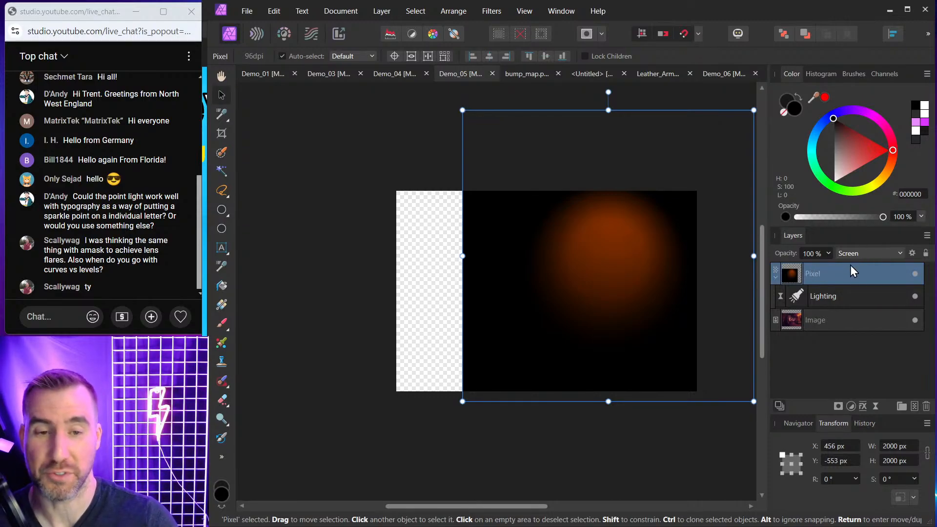
alt+click(791, 276)
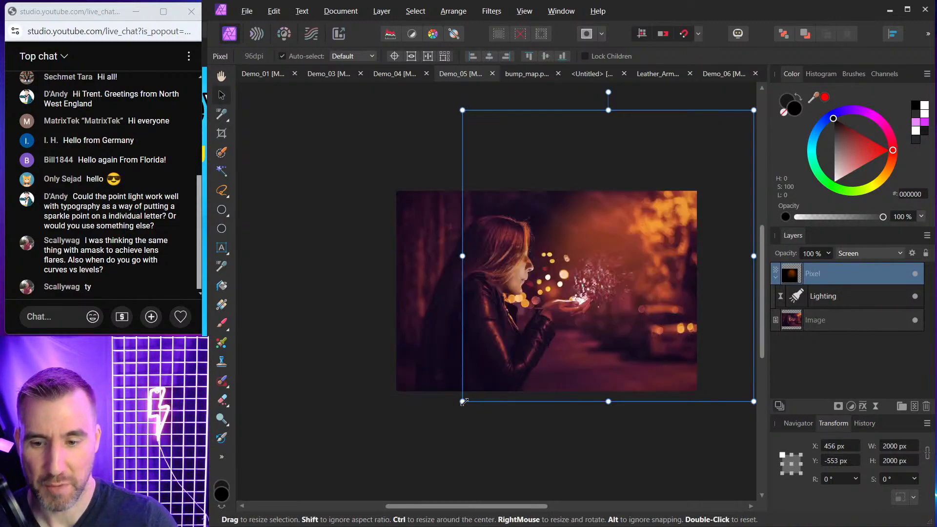
drag(463, 402, 385, 479)
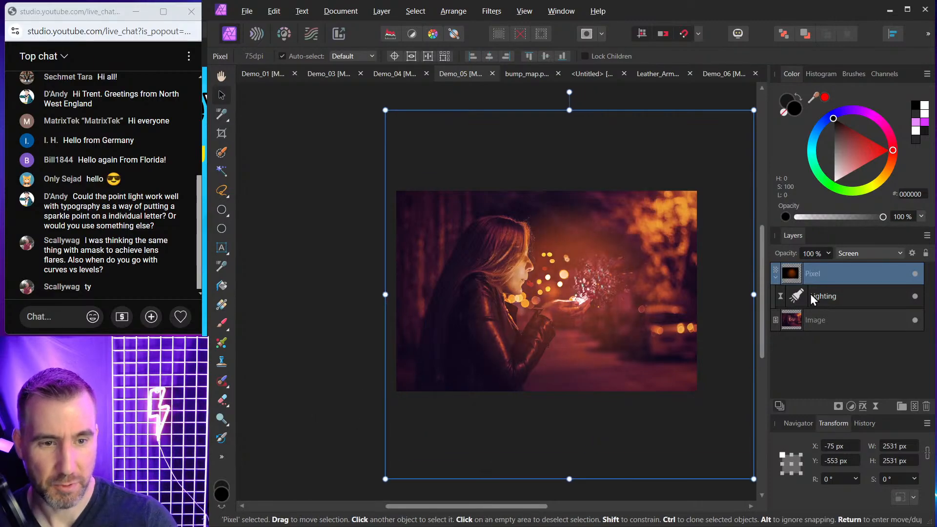
Step: Duplicate the Lighting filter, place the copy above the orange light layer, and hide that layer so the copy lights the photo directly
click(806, 295)
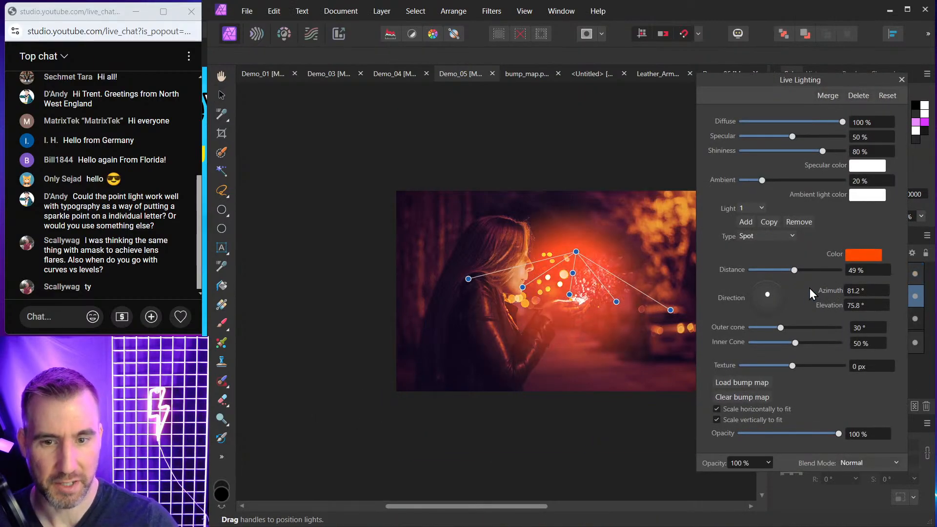
click(902, 80)
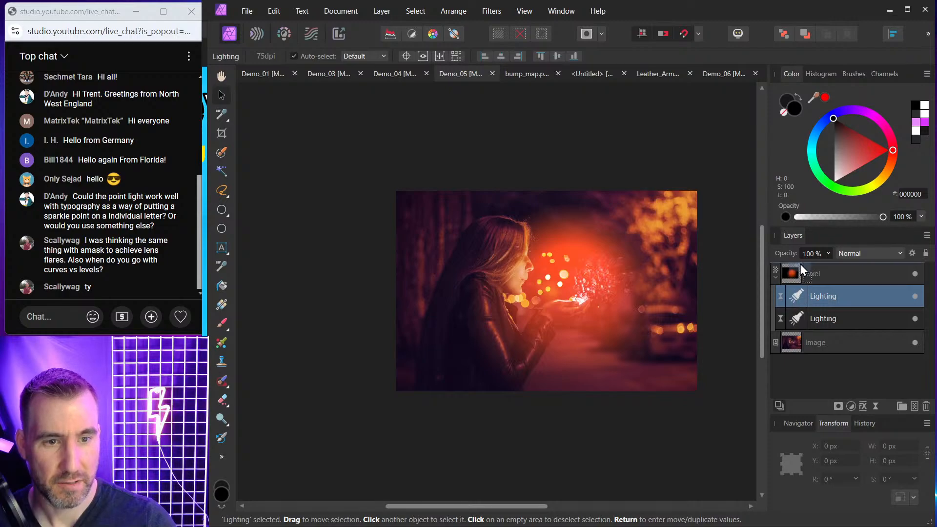
drag(801, 264, 800, 261)
click(915, 298)
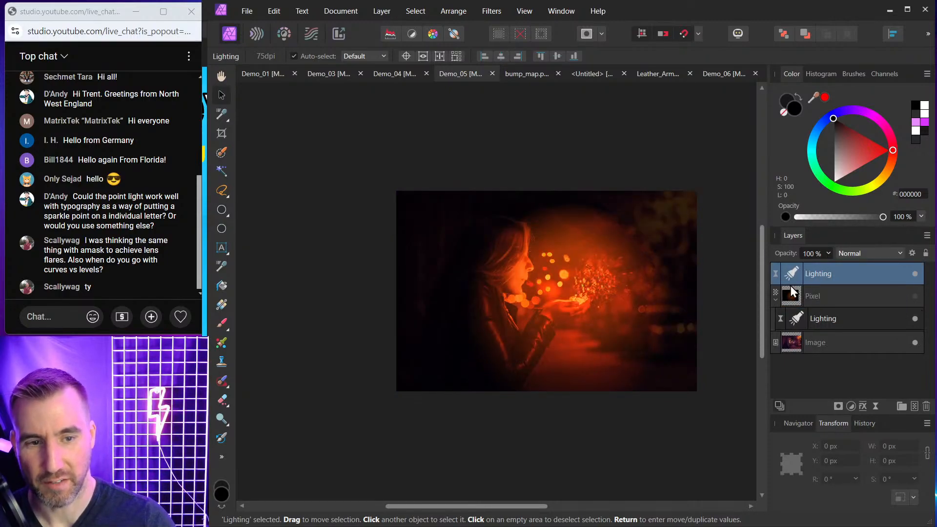
Step: Reposition the top Lighting filter's spot light source up over the photo, to about 82 % distance and 51.3° azimuth
double_click(791, 286)
drag(576, 251, 615, 238)
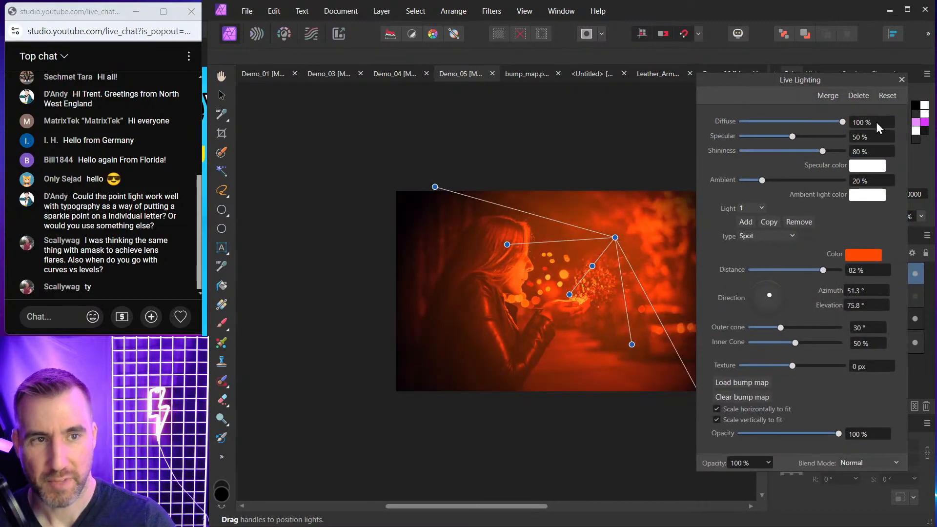
click(902, 80)
Step: Hide the top Lighting filter, show the orange light layer again, and move it to about X -72 px, Y -575.5 px
click(915, 274)
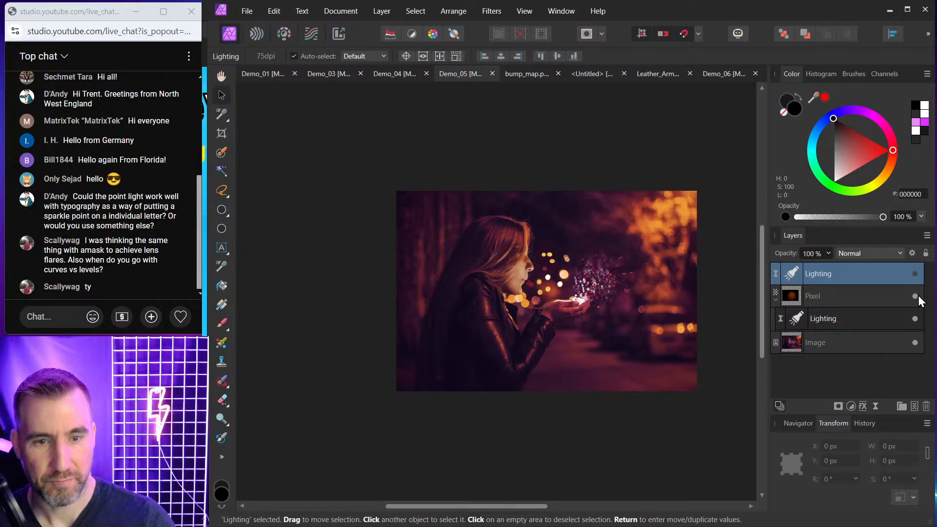
click(915, 296)
click(810, 297)
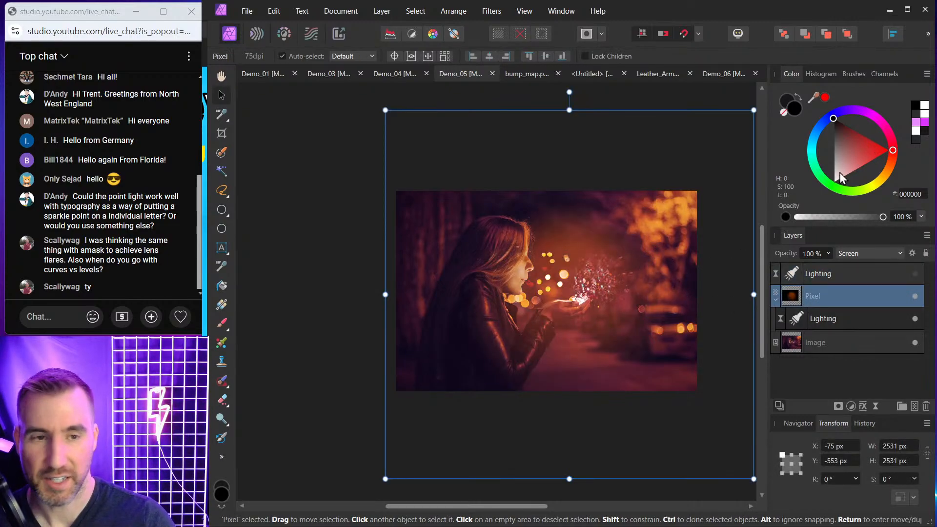
drag(613, 282, 583, 296)
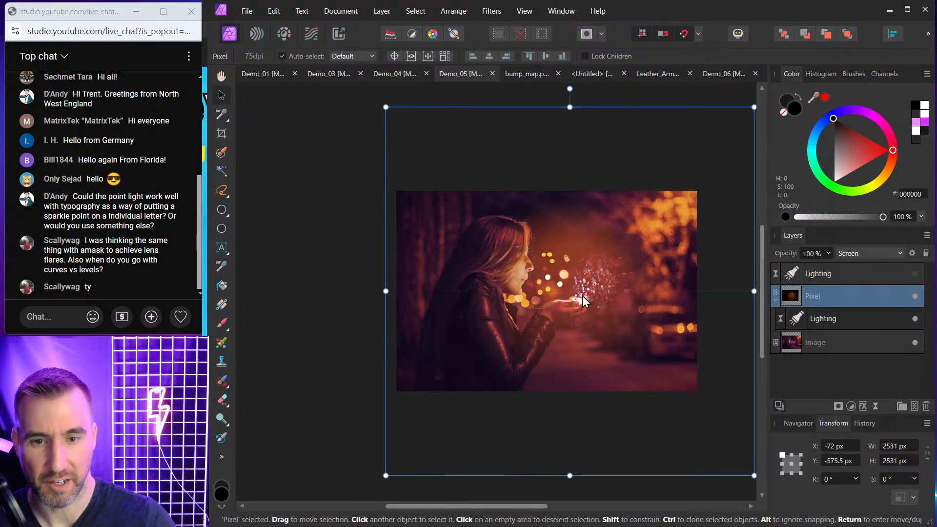
Step: View the orange light layer in isolation, return to the composite, and delete the layer with its nested Lighting filter
alt+click(794, 298)
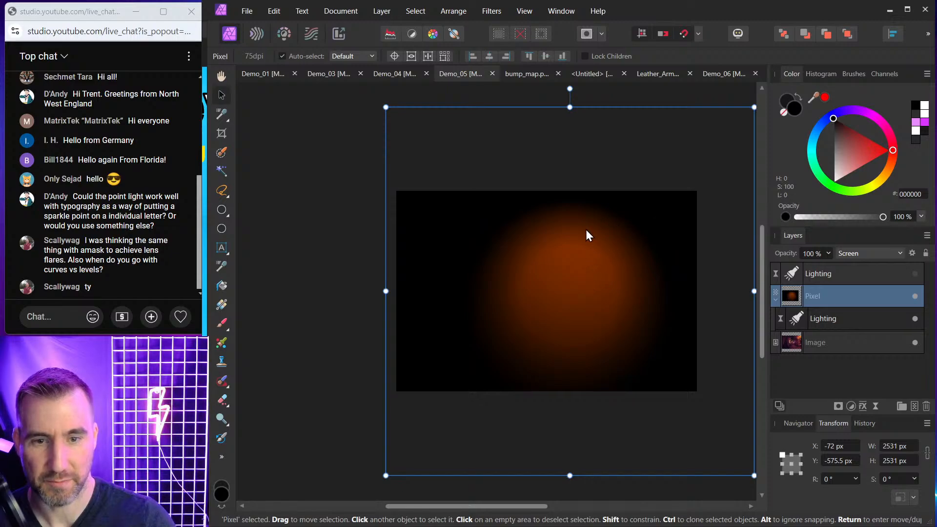
alt+click(792, 292)
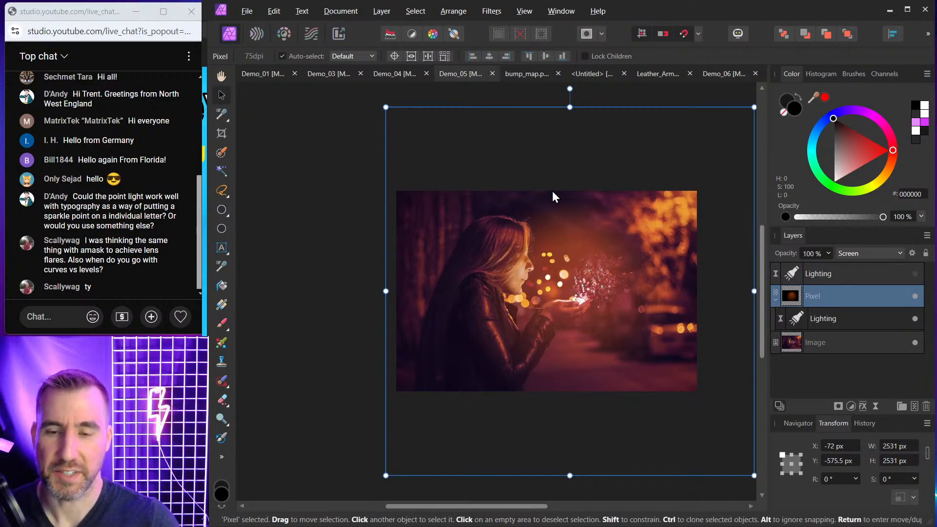
key(Delete)
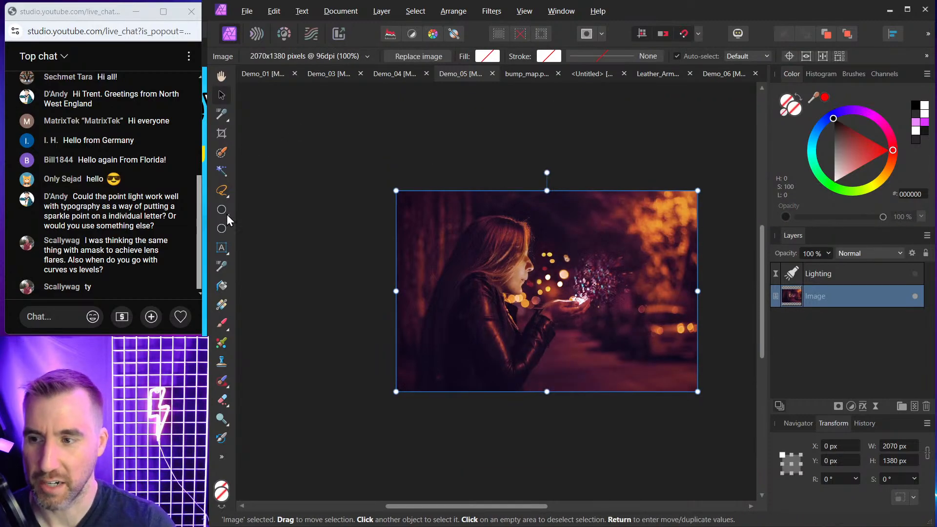
Step: Draw a black rectangle covering the whole photo, about 2537 × 1669 px
click(227, 214)
click(276, 181)
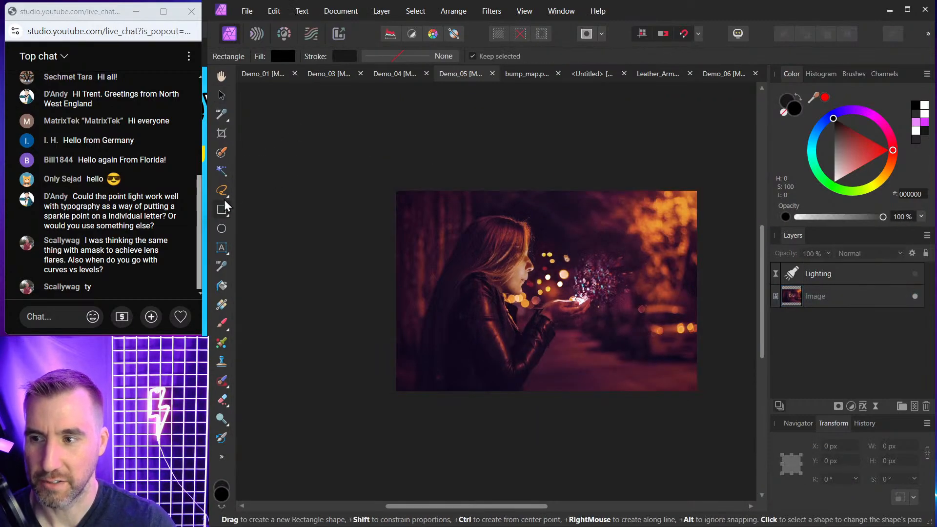
drag(360, 162, 729, 406)
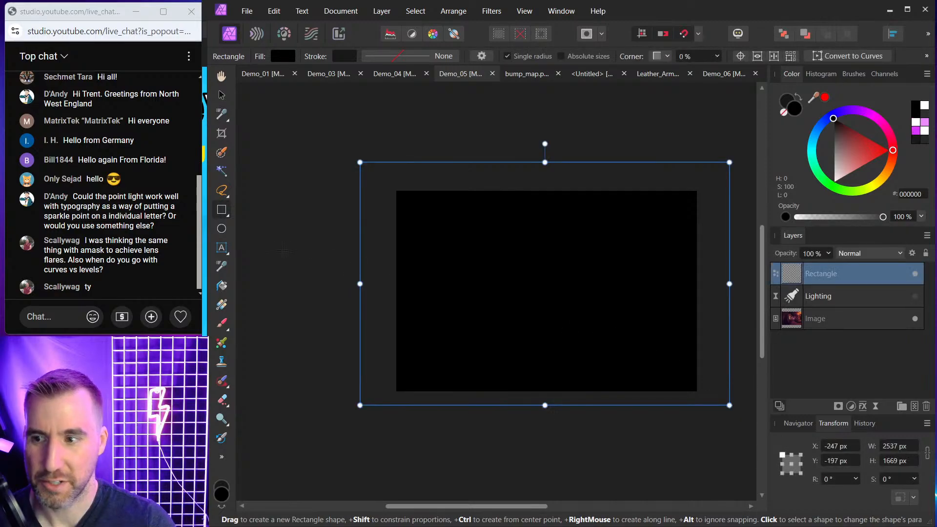
Step: Fill the rectangle with a radial gradient running from white (FFFFFF) at the center to black at the edge
click(222, 304)
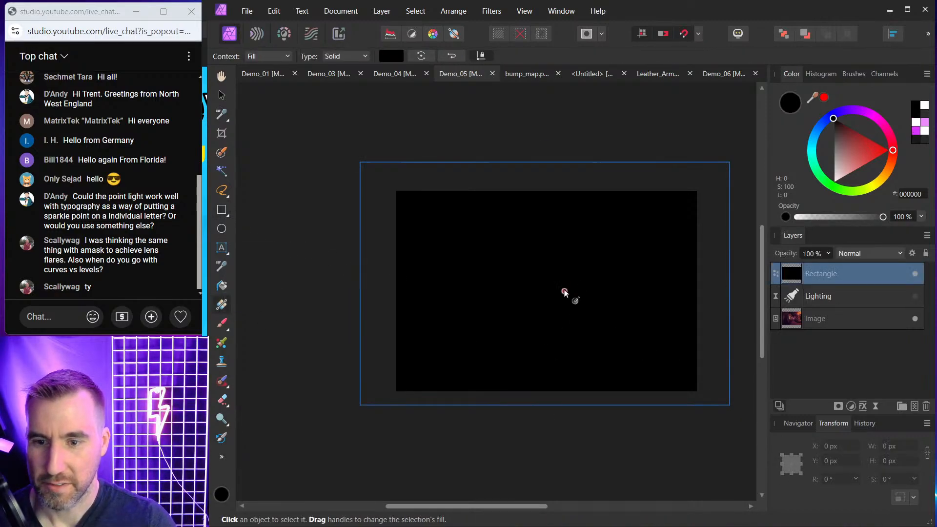
drag(563, 283, 659, 363)
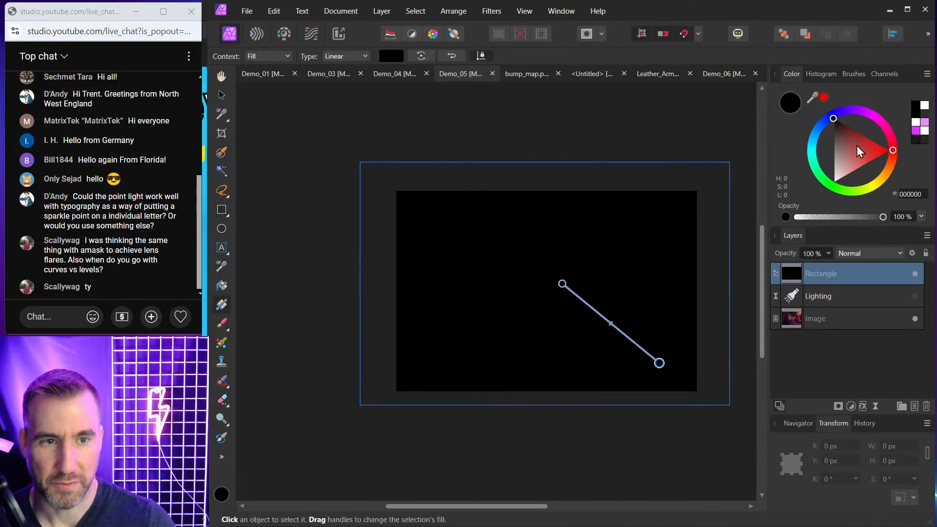
drag(858, 147, 831, 114)
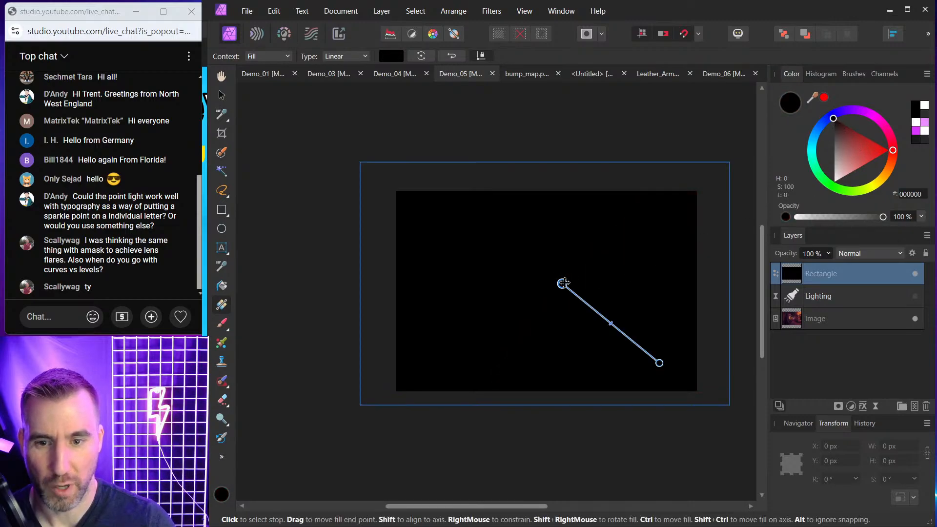
drag(857, 156, 834, 182)
click(350, 56)
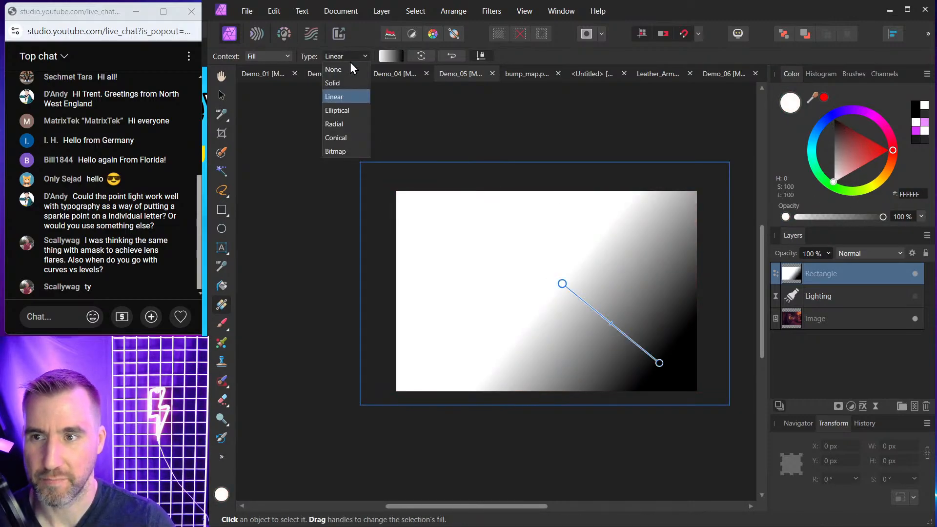
click(345, 125)
Step: Set the gradient rectangle's blend mode to Soft Light and center the gradient on the glow above the woman's hand
click(888, 253)
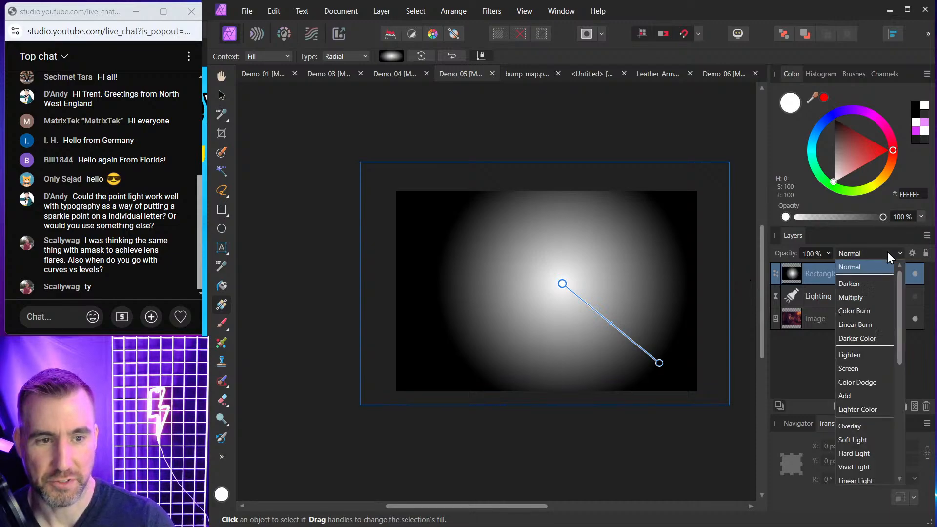
click(860, 440)
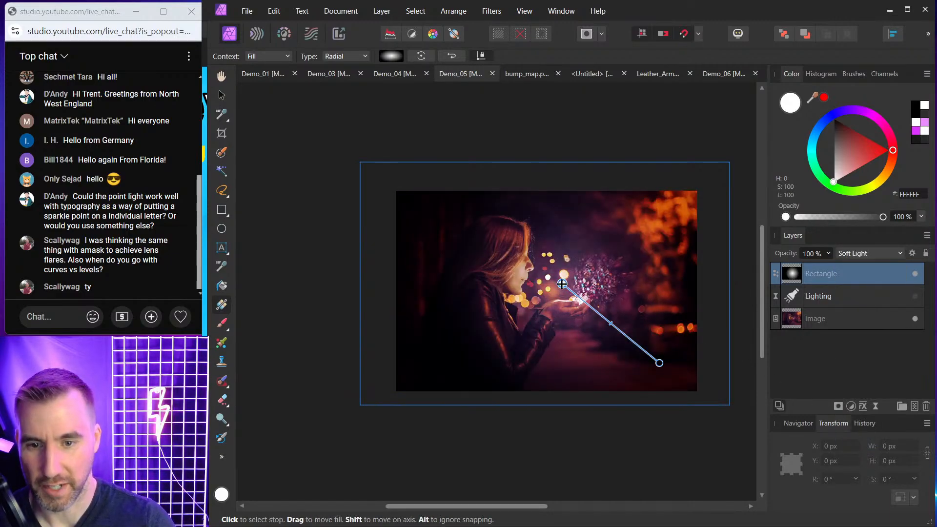
drag(562, 283, 579, 291)
mouse_move(628, 332)
mouse_down()
mouse_move(662, 354)
mouse_move(633, 336)
mouse_up()
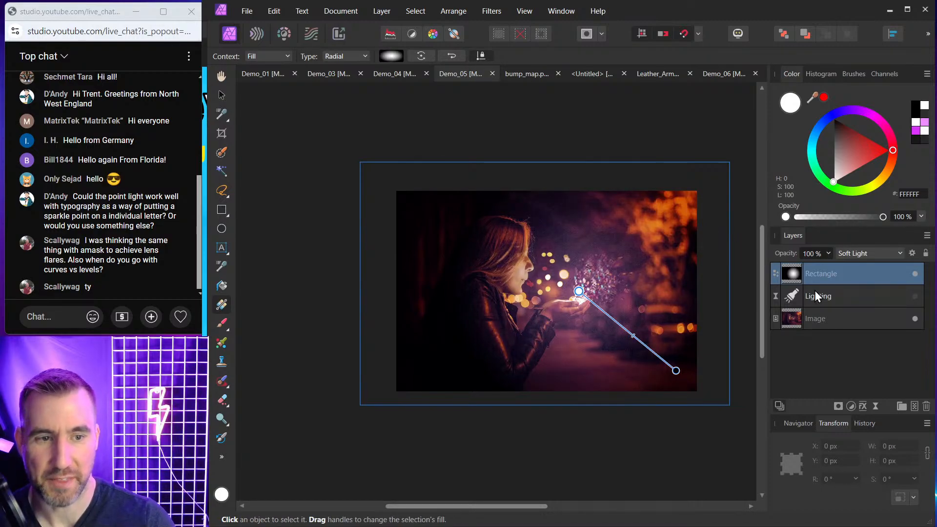
Step: Delete the gradient rectangle and toggle the Lighting filter's visibility to compare, leaving it shown
click(921, 405)
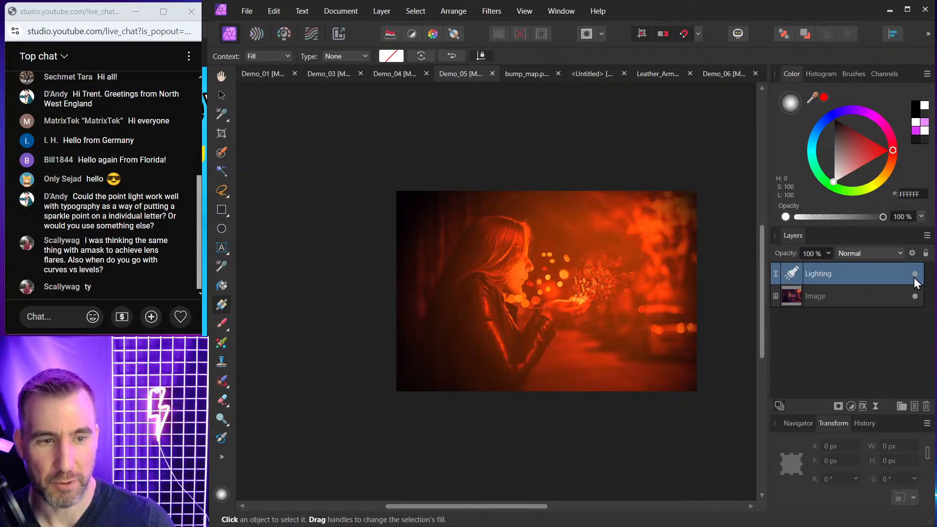
click(915, 275)
click(915, 274)
Step: Try the Point type for the orange light in the Lighting filter, and reset the filter to its default settings
double_click(792, 274)
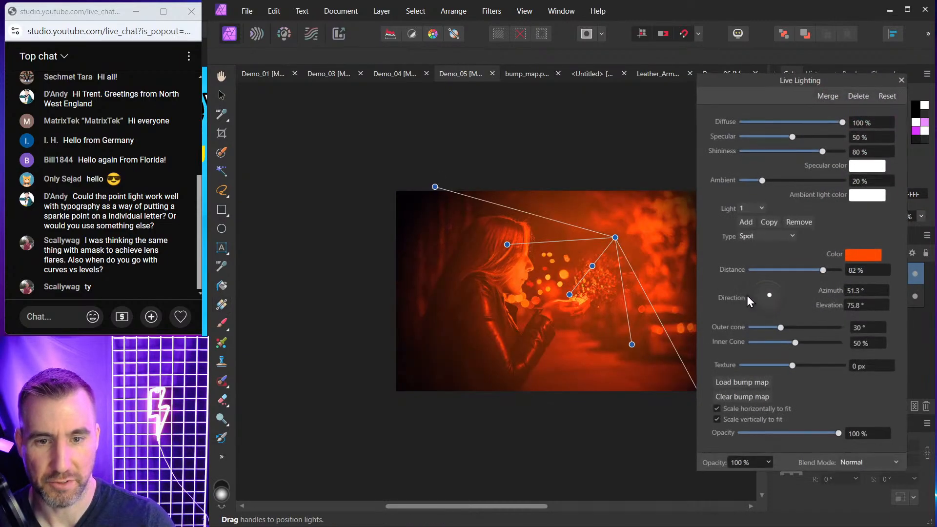
click(768, 237)
click(749, 262)
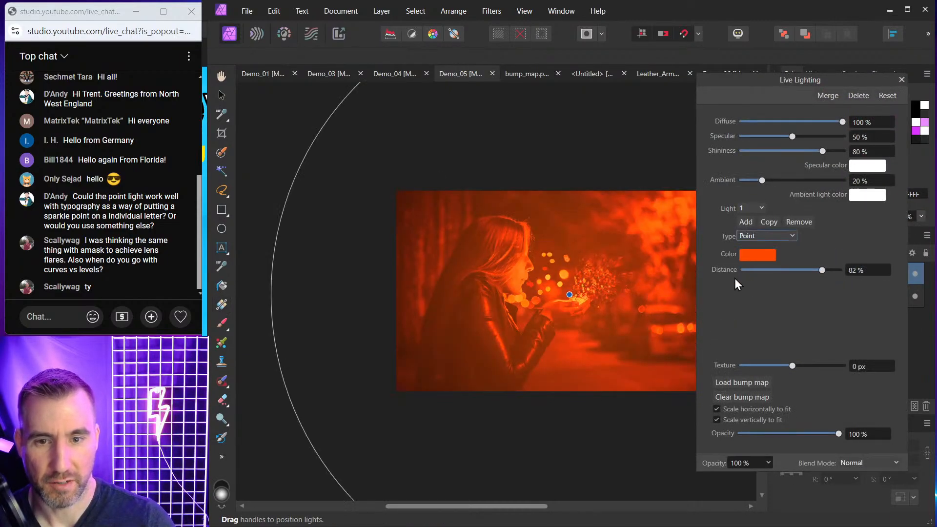
click(887, 97)
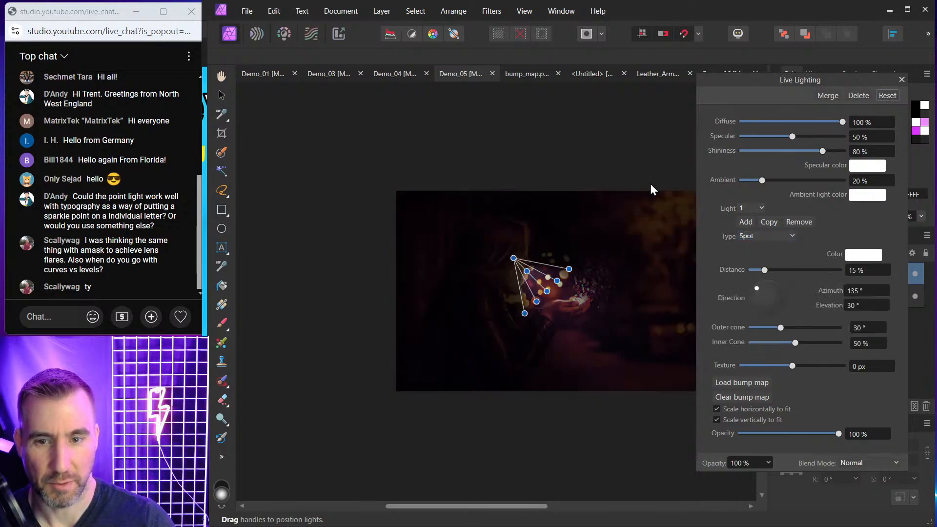
Step: Set the light type to Point, position the light on the glow at the woman's hand, and close the settings
click(768, 236)
click(757, 262)
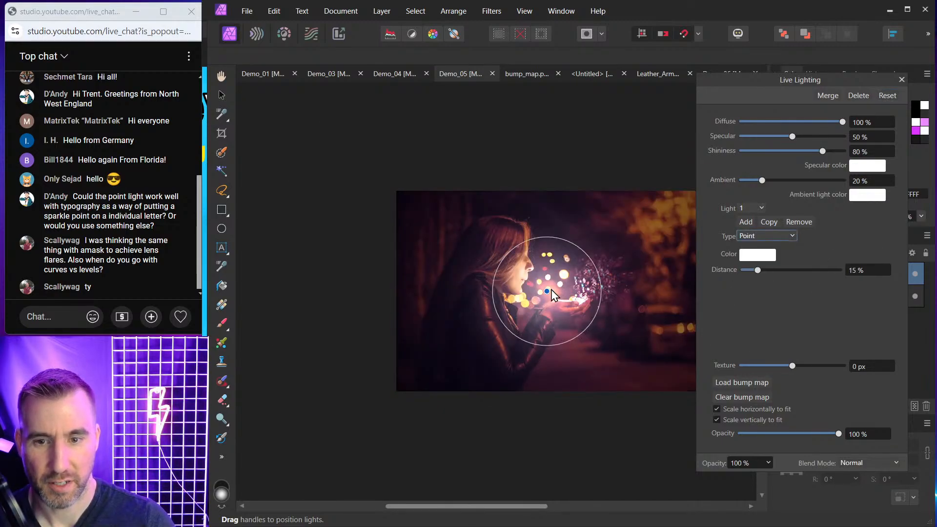
drag(551, 289, 575, 295)
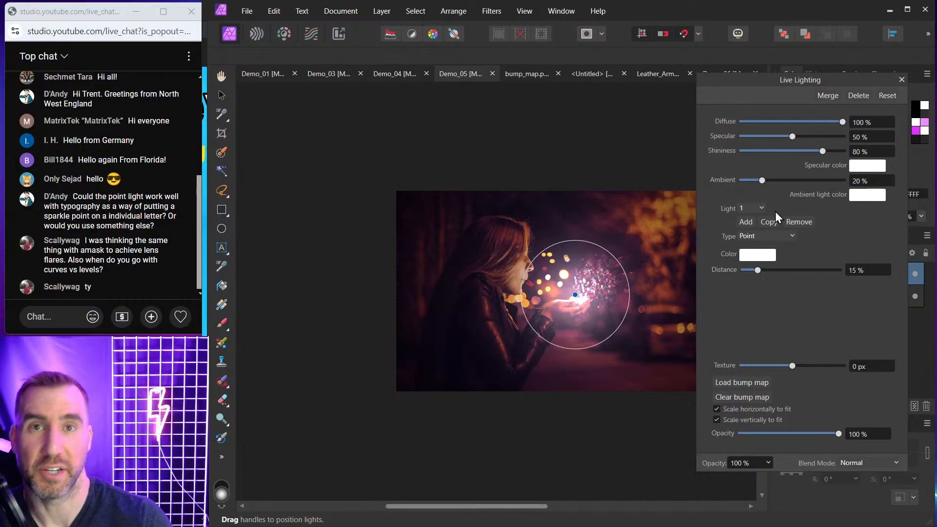
click(902, 79)
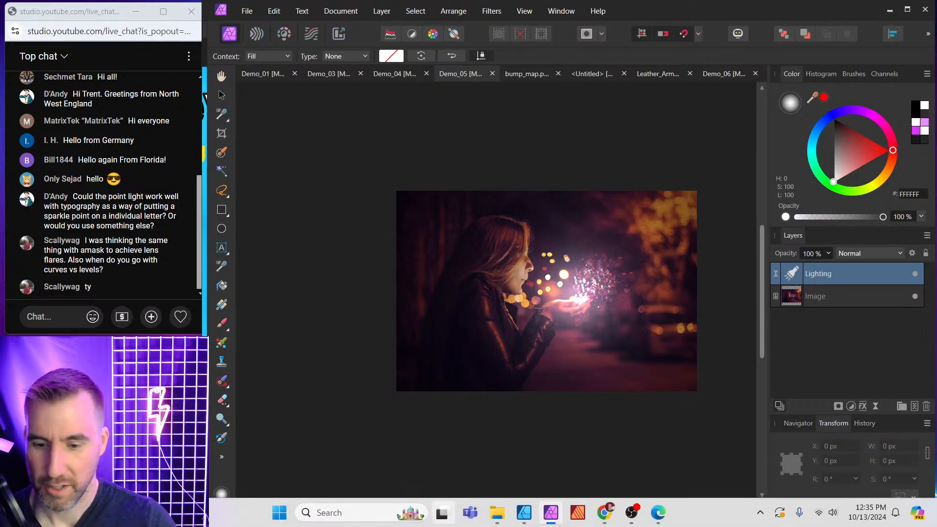
Step: Switch to the agenda in Affinity Designer and bring the Question 0 artboard about the Horror World font into view
click(524, 513)
key(ctrl+0)
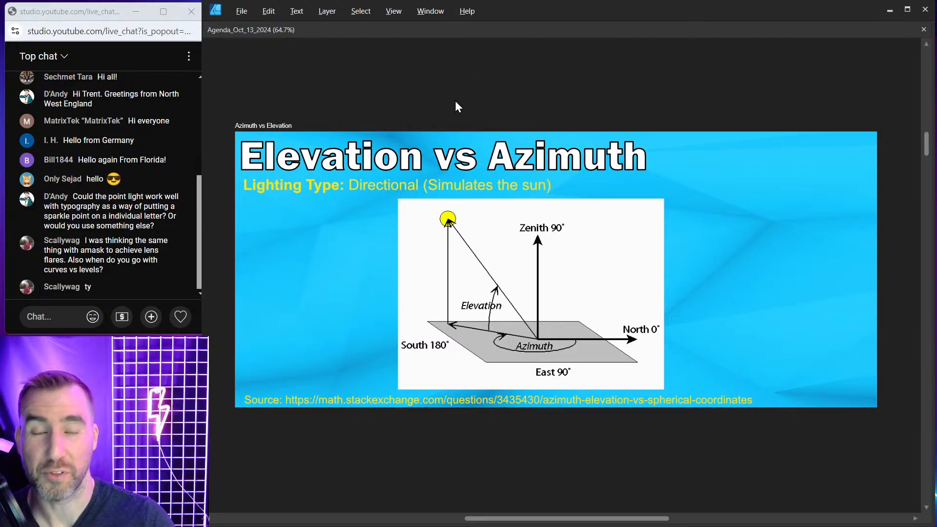
scroll(436, 147, down, 4)
scroll(439, 147, down, 2)
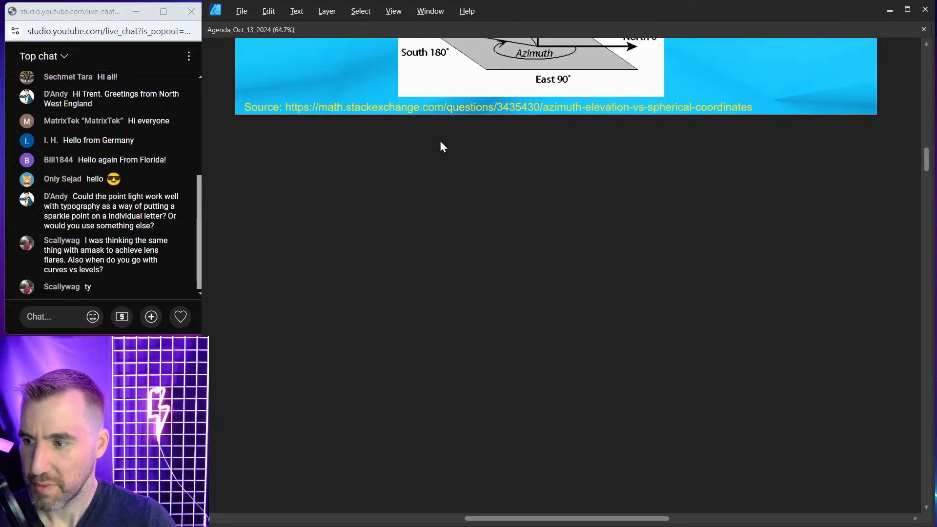
scroll(439, 133, down, 3)
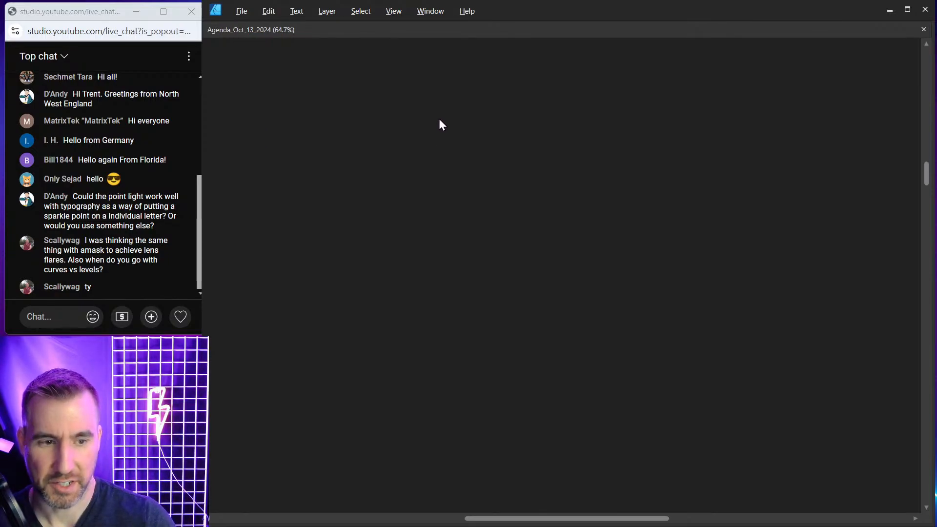
scroll(467, 110, down, 9)
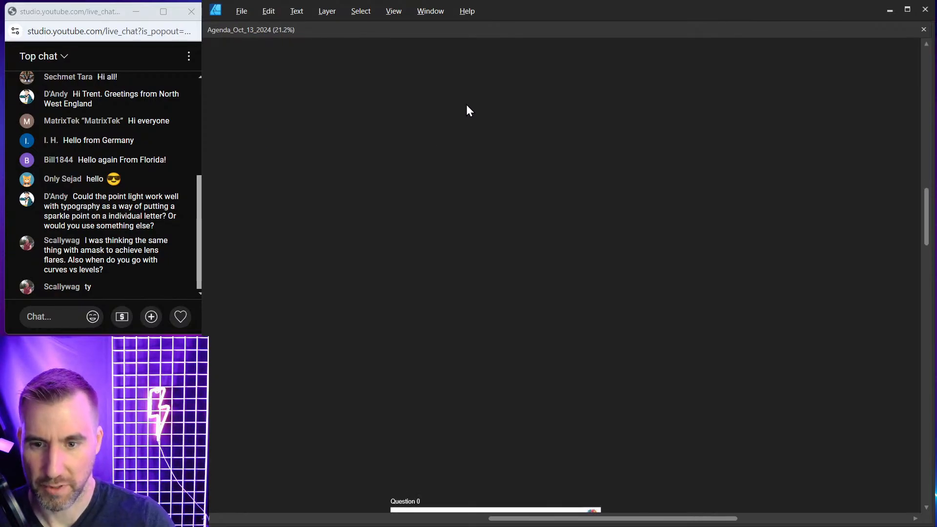
scroll(462, 239, up, 7)
scroll(462, 250, down, 3)
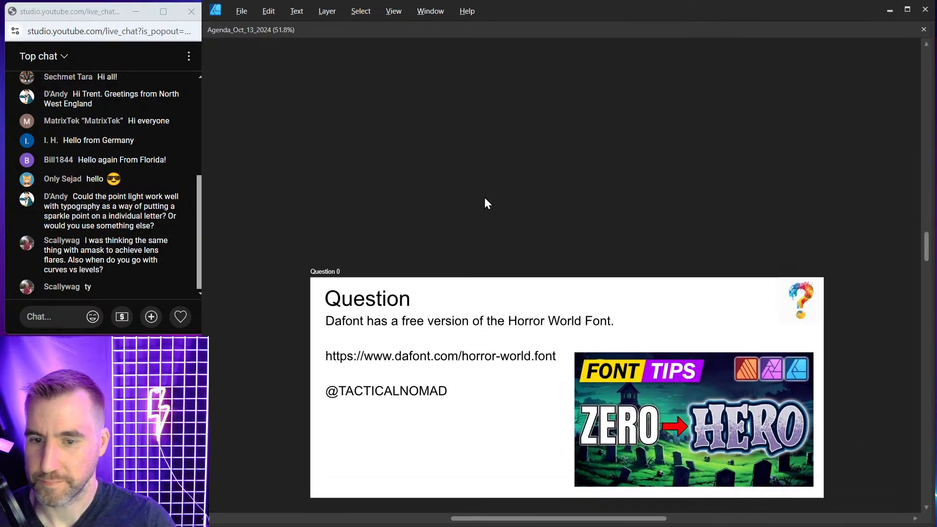
scroll(484, 198, up, 4)
scroll(481, 109, down, 1)
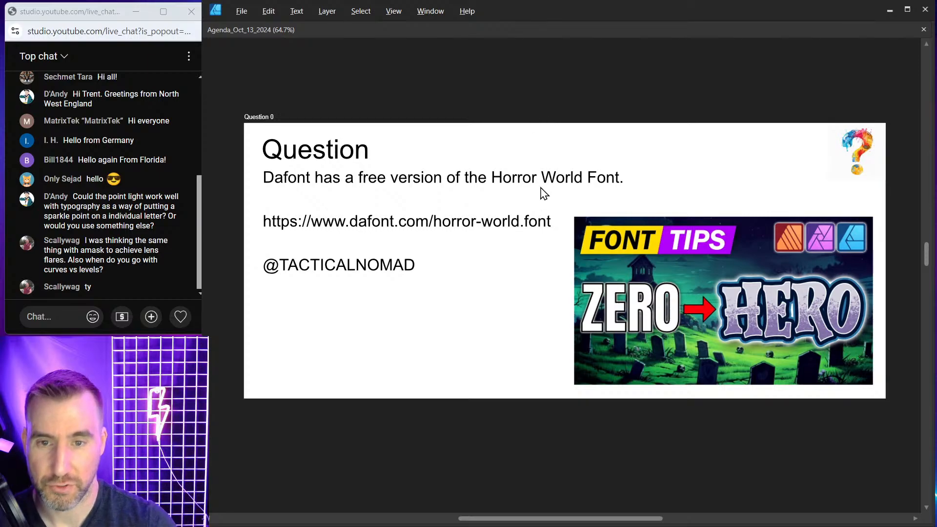
Step: Copy the dafont.com/horror-world.font link from the Question 0 slide and open it in the Edge browser
click(547, 221)
drag(557, 222, 266, 218)
key(ctrl+c)
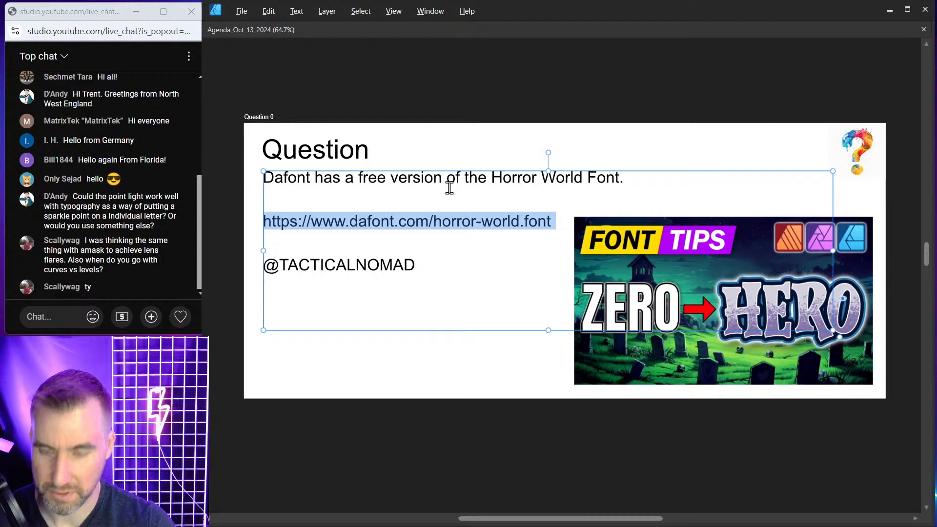
click(498, 149)
mouse_move(479, 525)
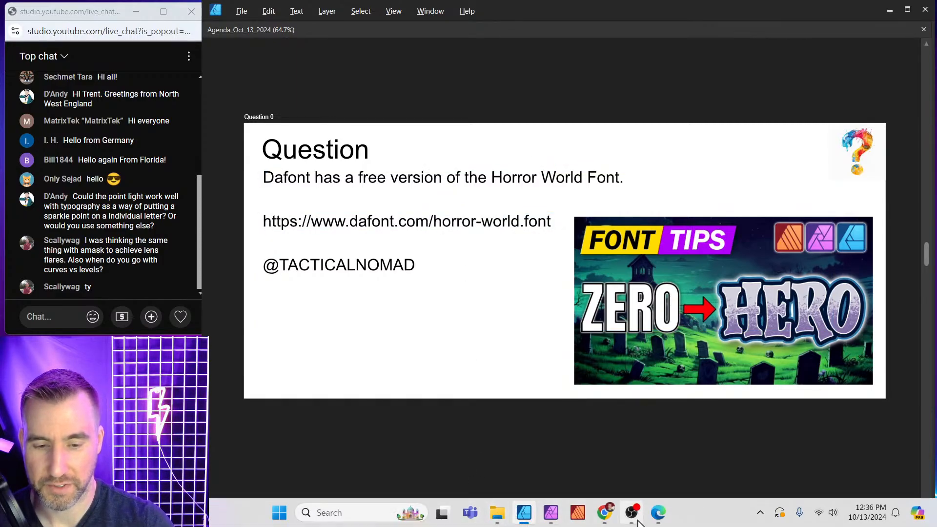
click(659, 513)
click(445, 37)
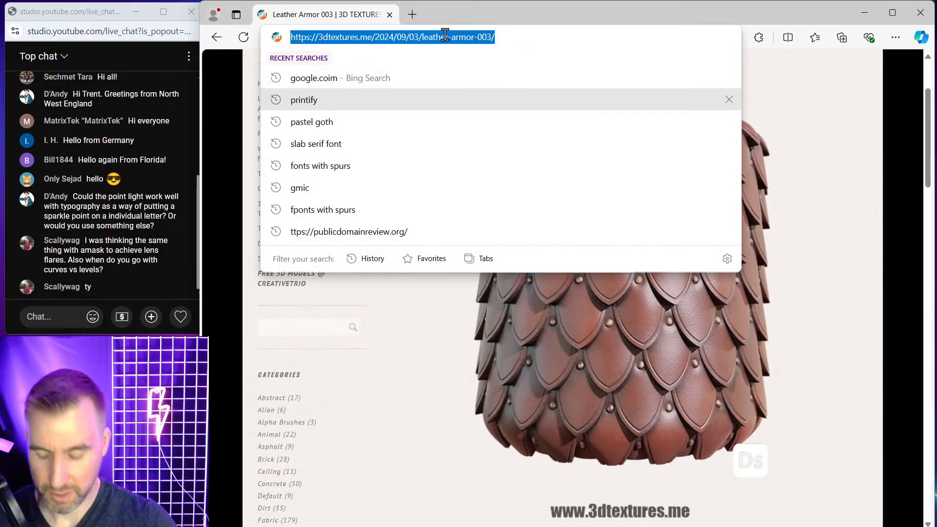
key(ctrl+v)
key(Return)
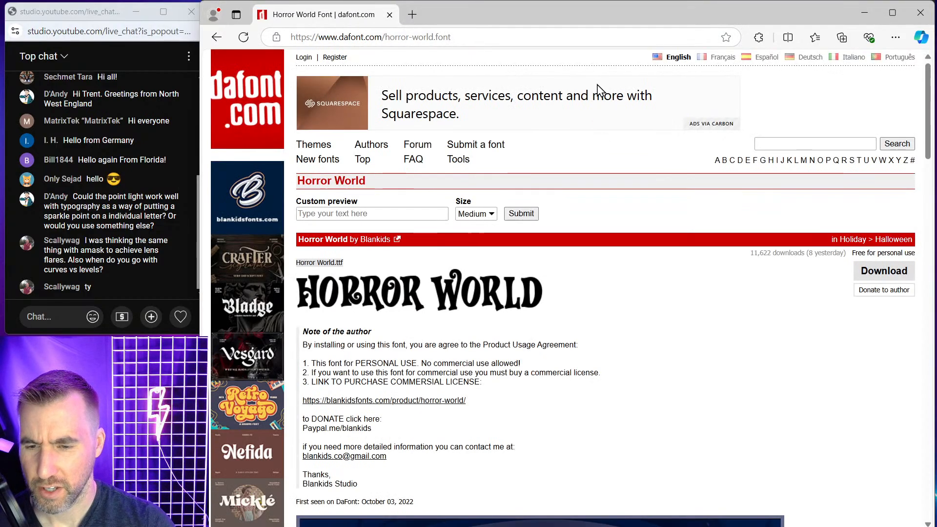
Step: Examine the Horror World font page, highlighting the author's note on personal and commercial use, and return to the agenda
scroll(599, 91, down, 2)
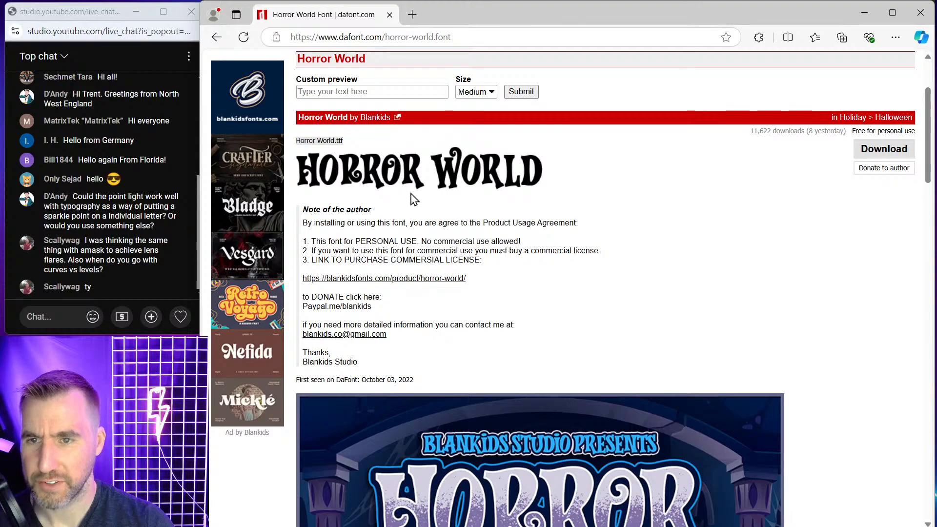
scroll(414, 199, up, 2)
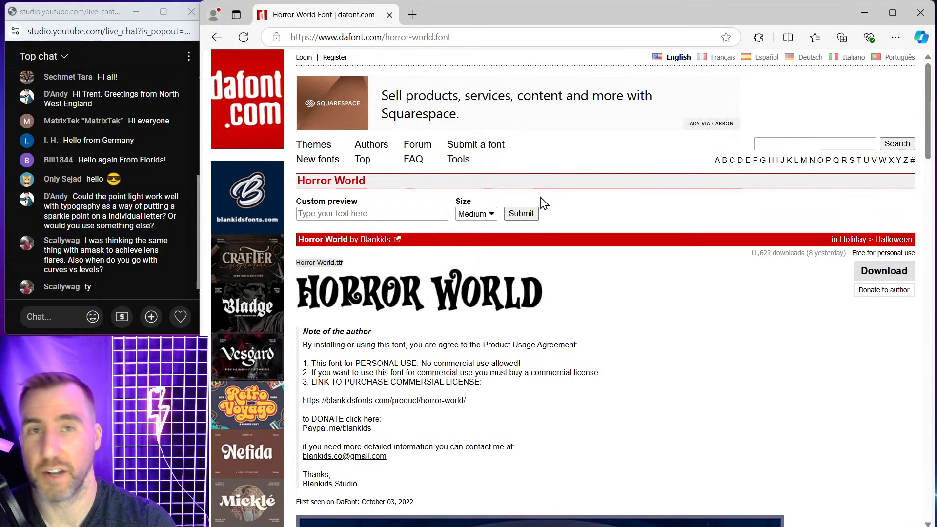
scroll(562, 263, down, 3)
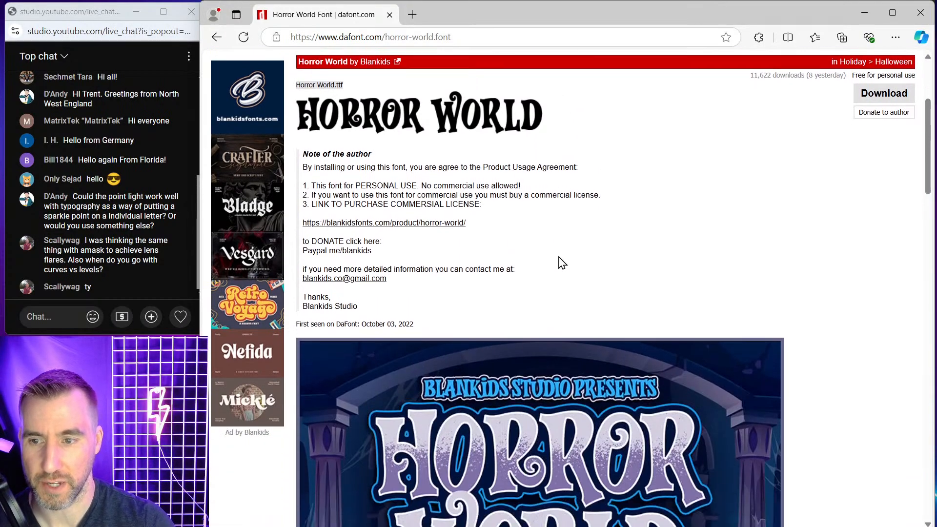
scroll(561, 264, down, 4)
scroll(557, 261, up, 4)
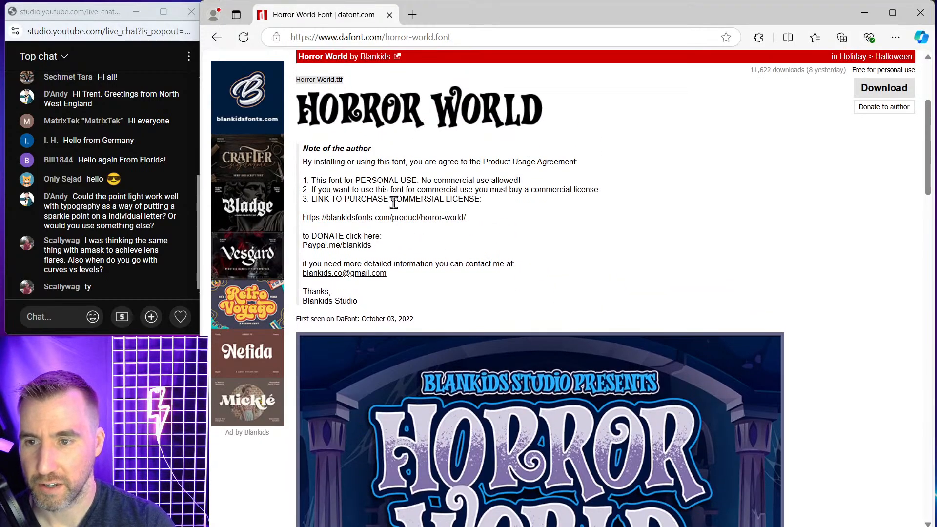
drag(433, 180, 303, 147)
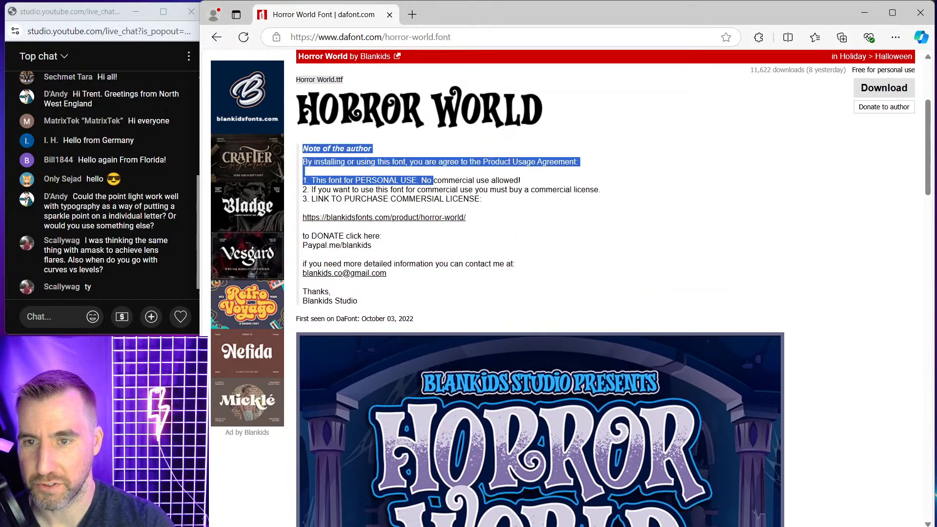
drag(521, 180, 367, 181)
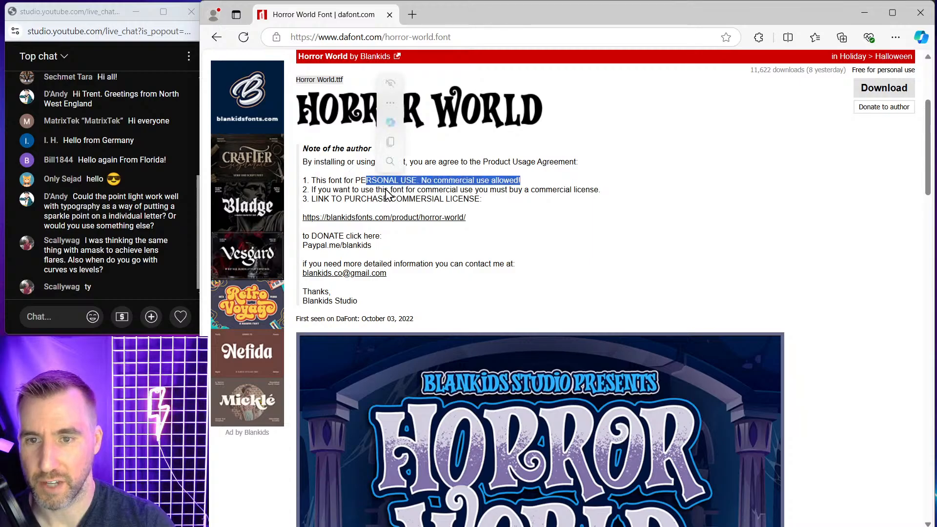
click(497, 184)
drag(311, 180, 521, 180)
click(550, 209)
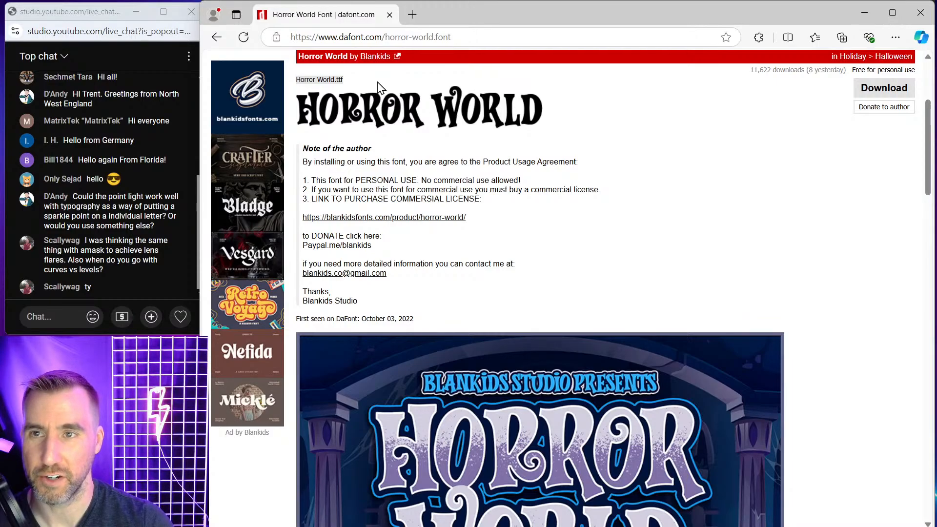
scroll(519, 202, down, 2)
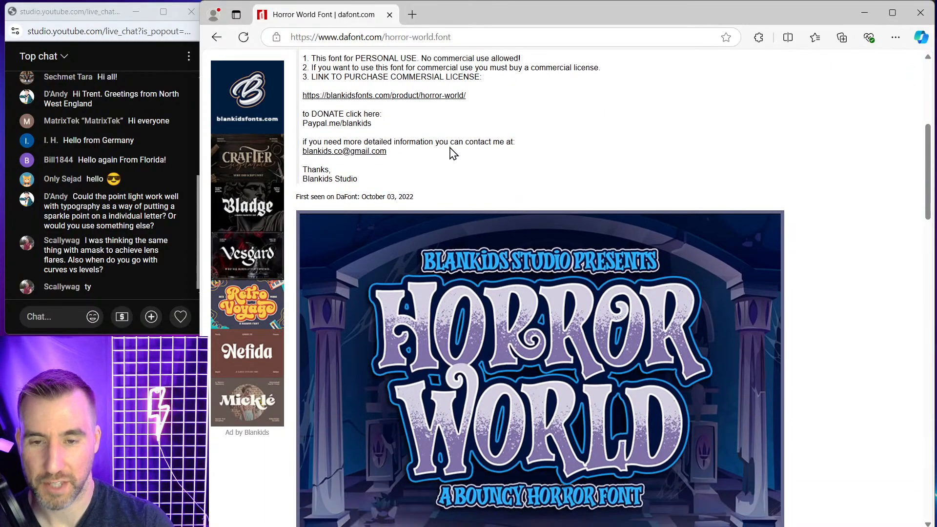
scroll(489, 219, up, 3)
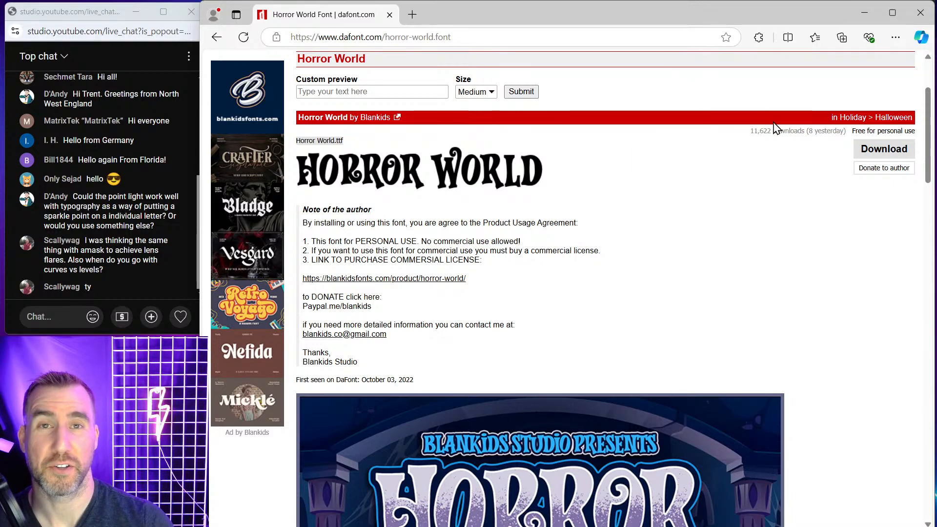
click(867, 19)
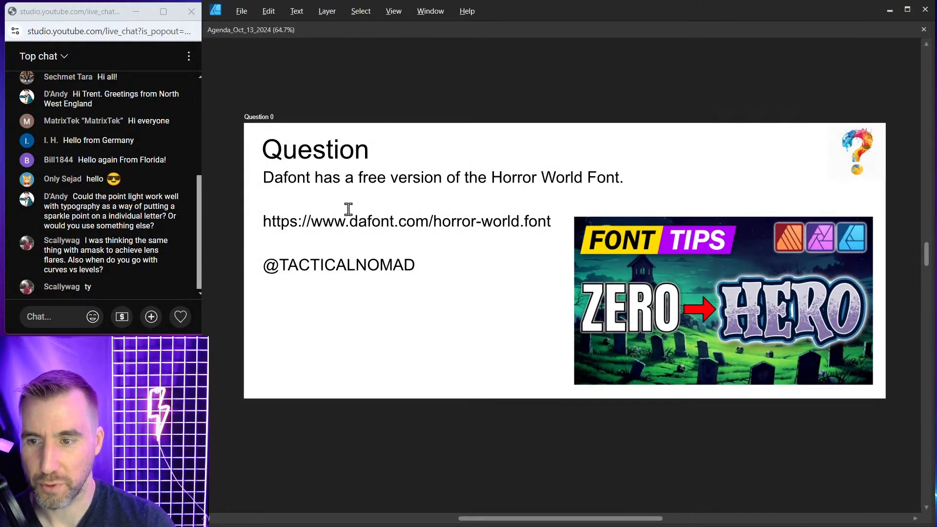
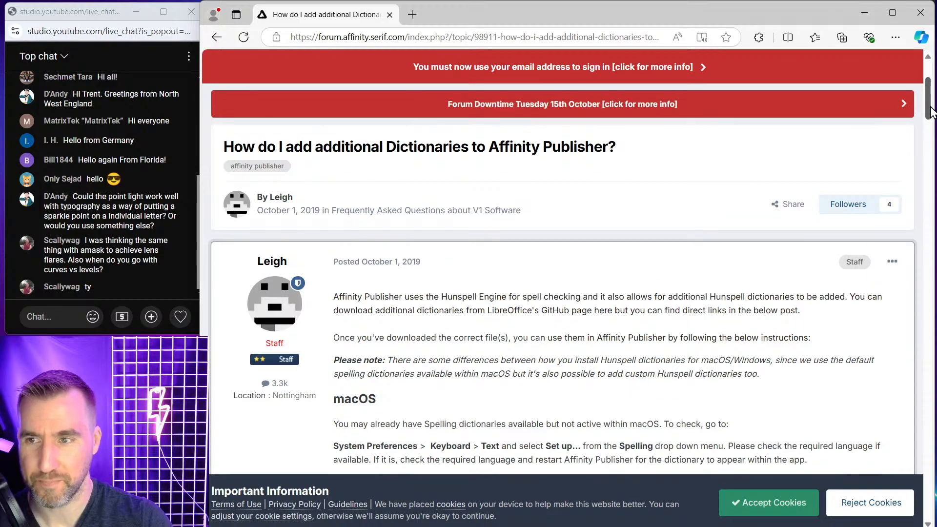
Step: Look through the Affinity forum topic on adding dictionaries, including the Hunspell download links, and highlight Affinity Publisher in its title
drag(303, 304, 594, 304)
drag(930, 95, 898, 180)
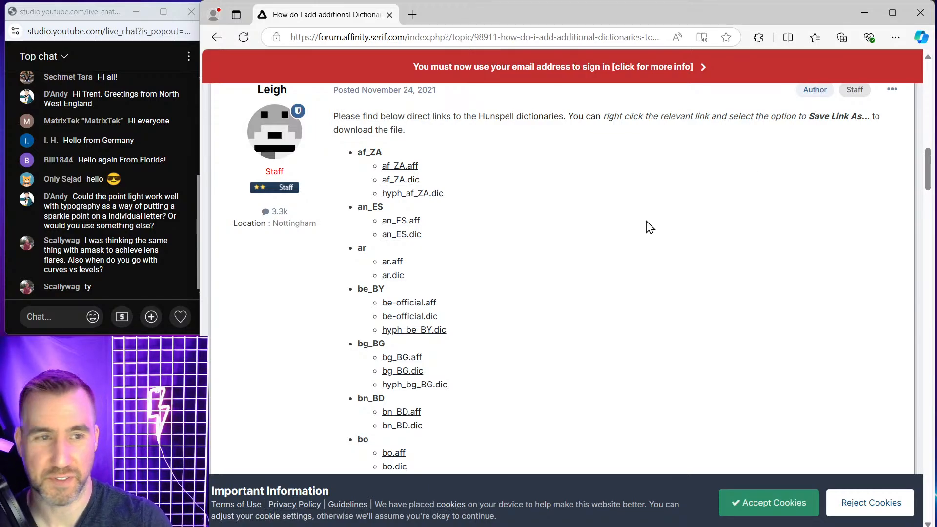
drag(928, 164, 933, 86)
click(588, 226)
drag(630, 231, 490, 230)
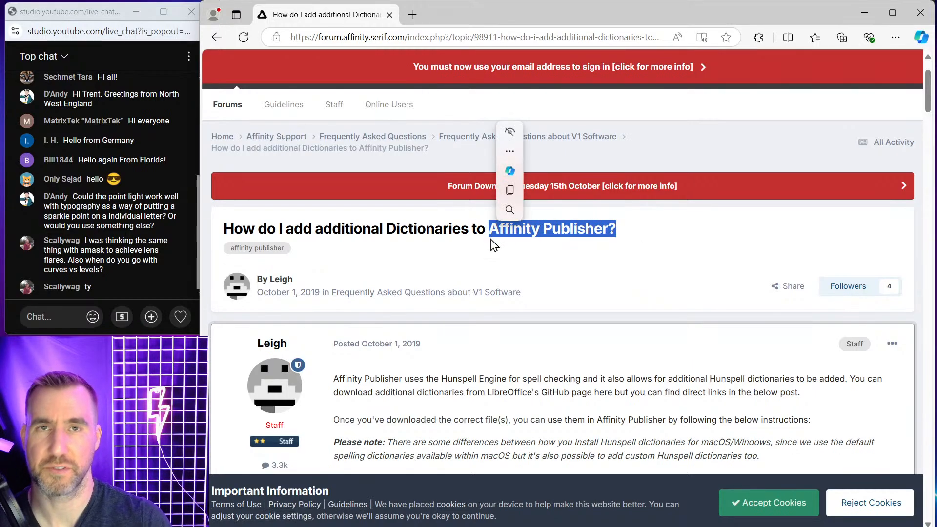
scroll(502, 230, up, 2)
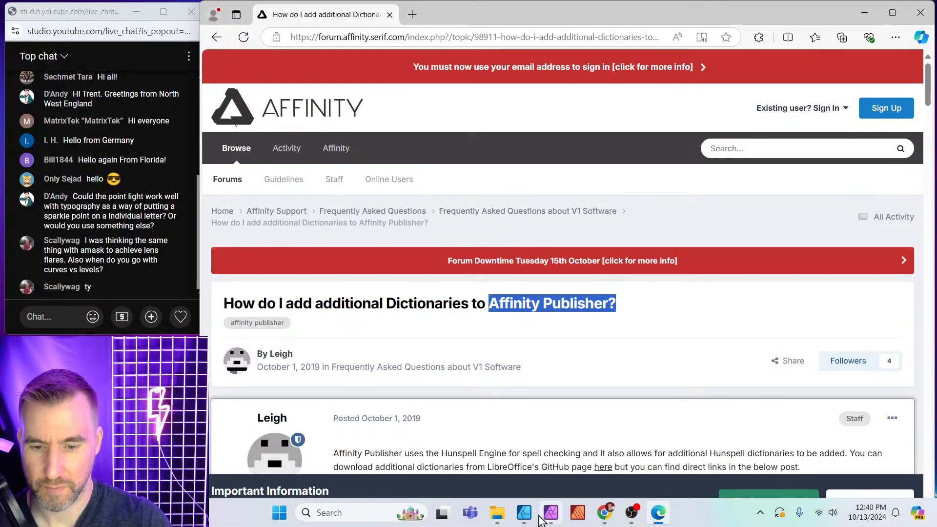
Step: Return to the agenda in Affinity Designer and bring the Question 3 artboard about increasing the canvas into view
click(526, 513)
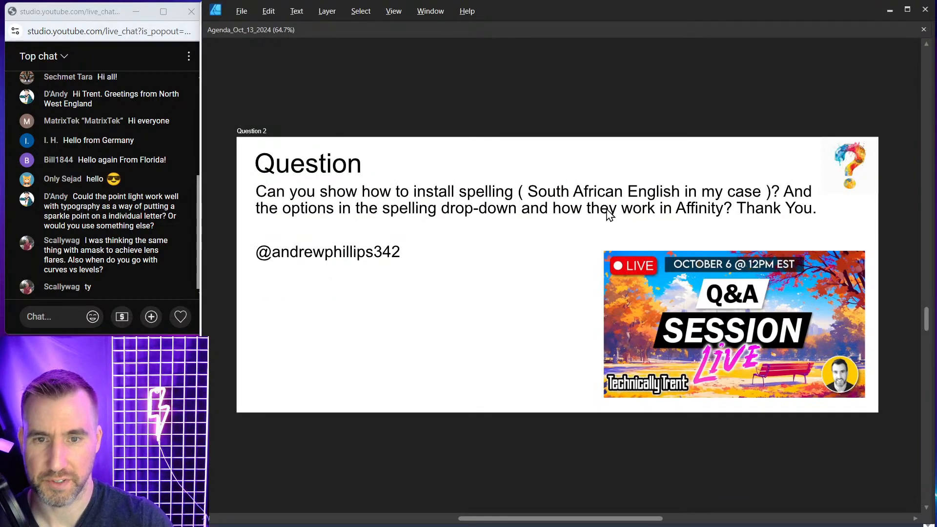
scroll(422, 187, down, 5)
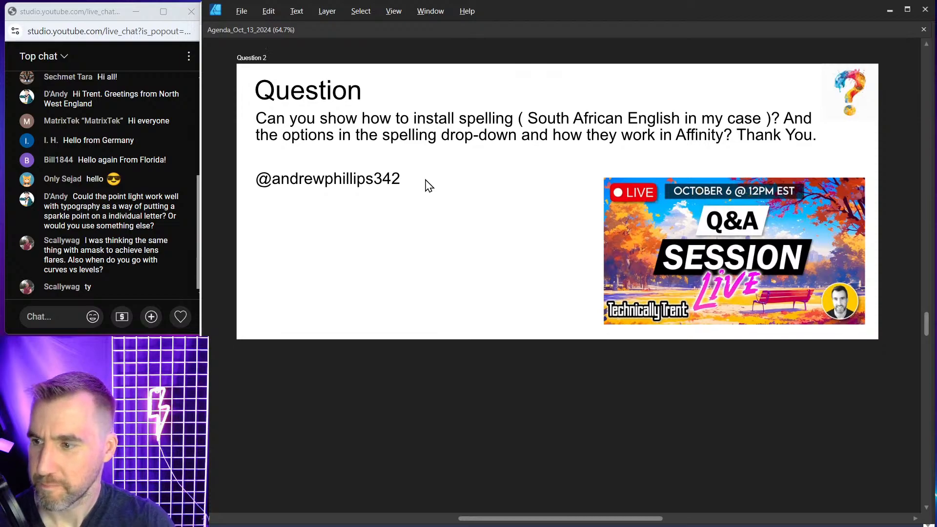
scroll(426, 184, down, 3)
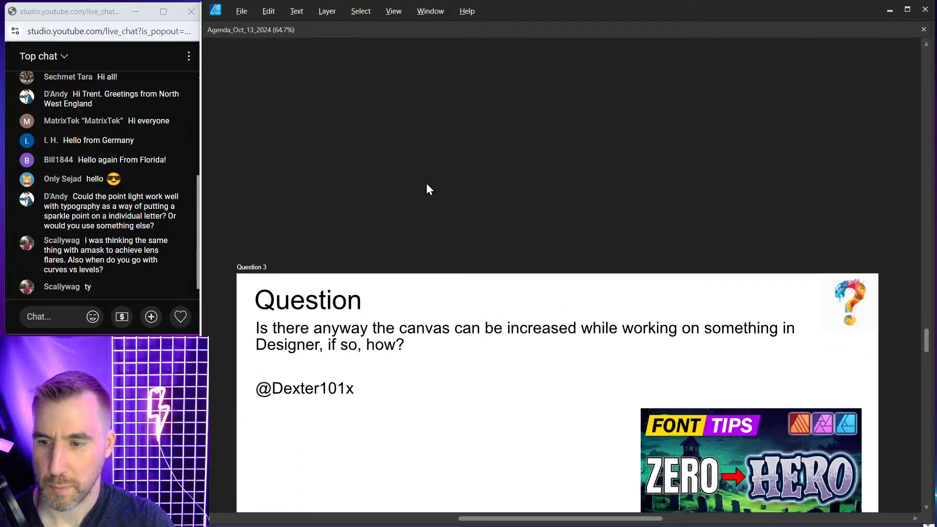
scroll(426, 188, down, 2)
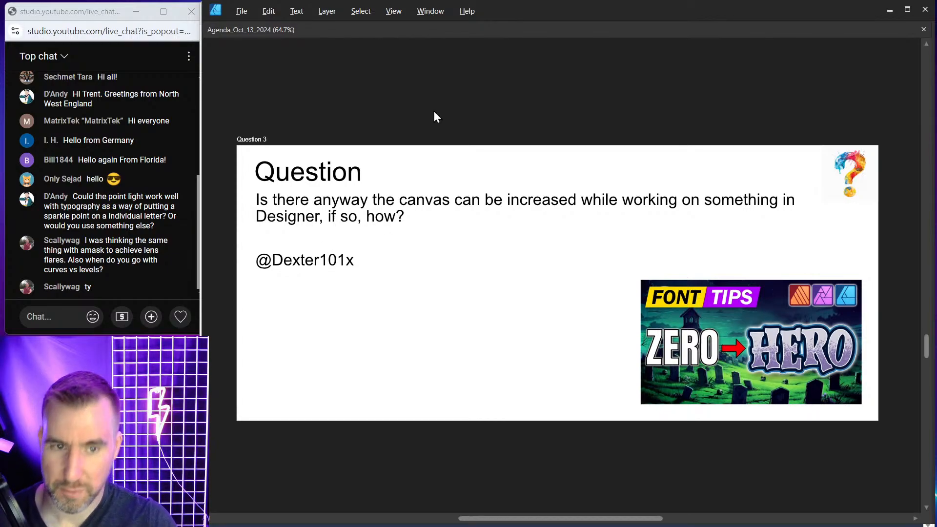
Step: Show the hidden interface panels and create a new blank landscape Letter document of 11 × 8.5 in
key(Tab)
click(241, 10)
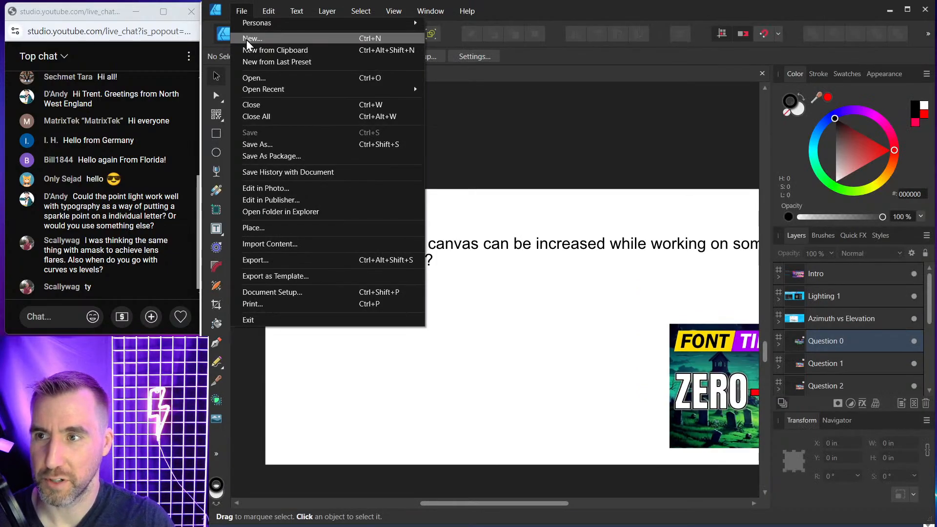
click(248, 38)
click(805, 449)
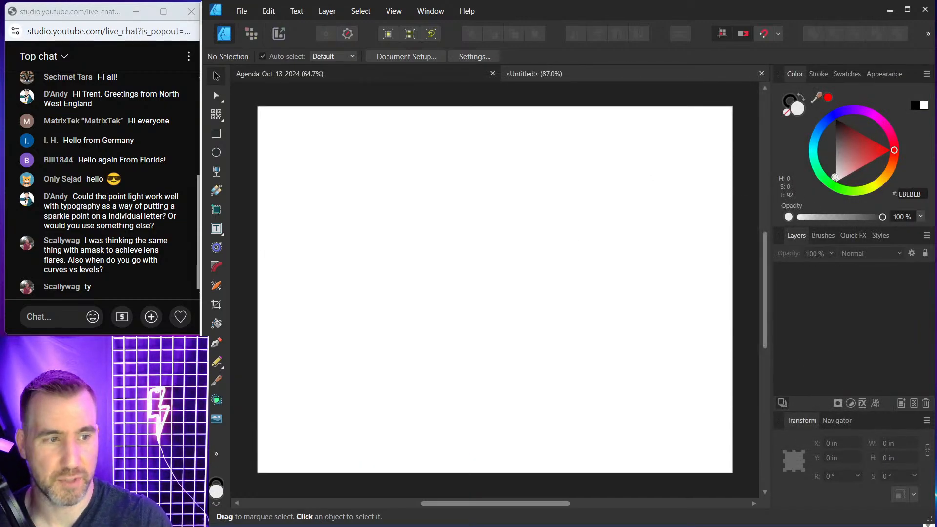
Step: Set the new document's width to 20 in in Document Setup, with objects set to Rescale
click(247, 14)
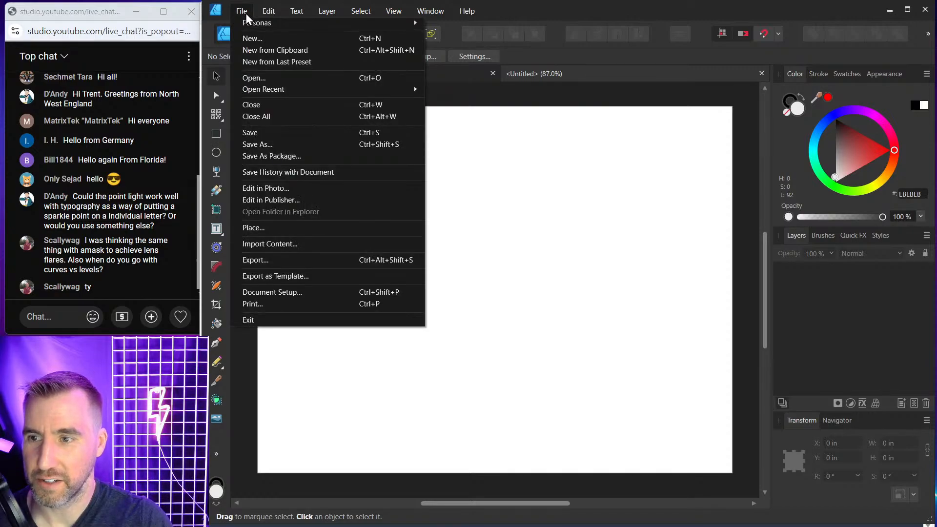
click(305, 292)
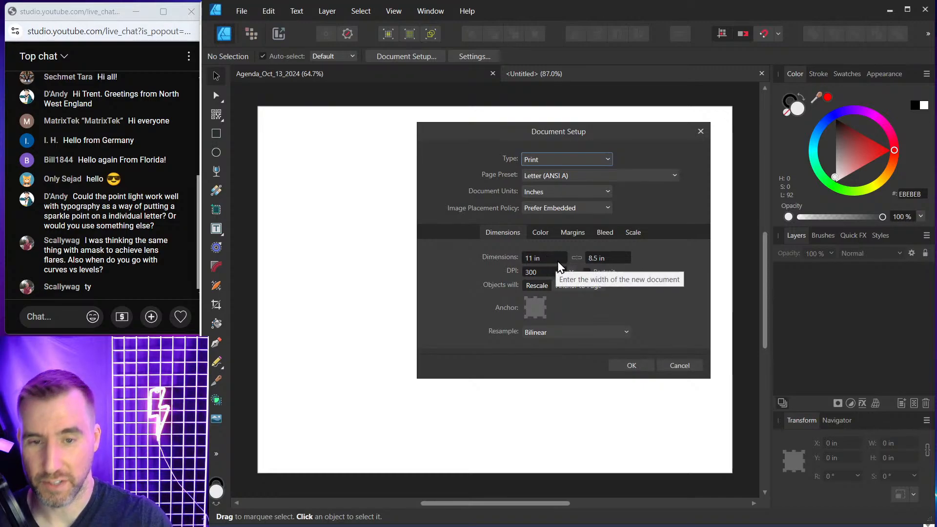
click(540, 263)
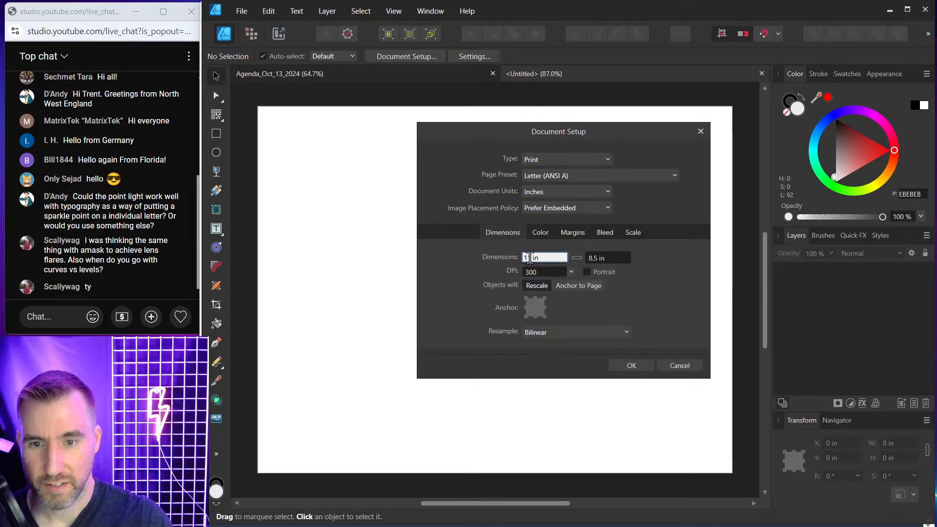
double_click(526, 261)
text(20)
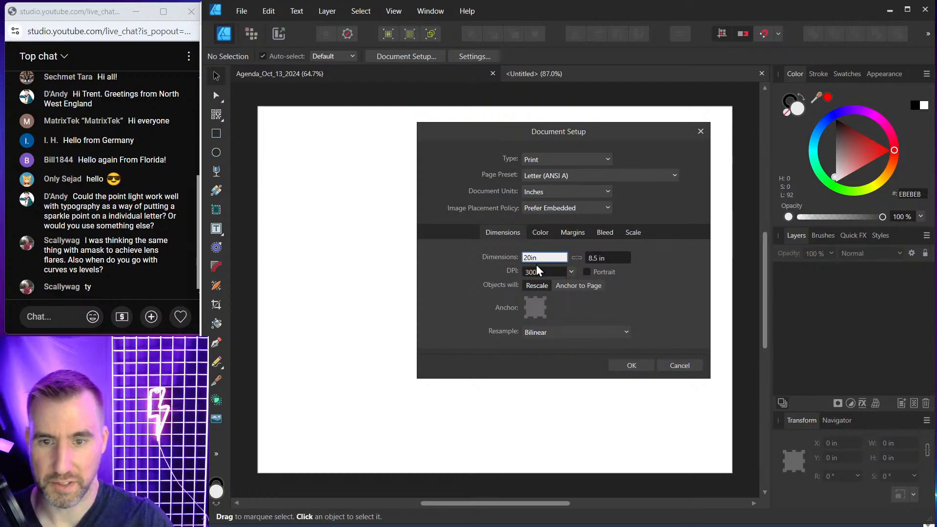
click(633, 366)
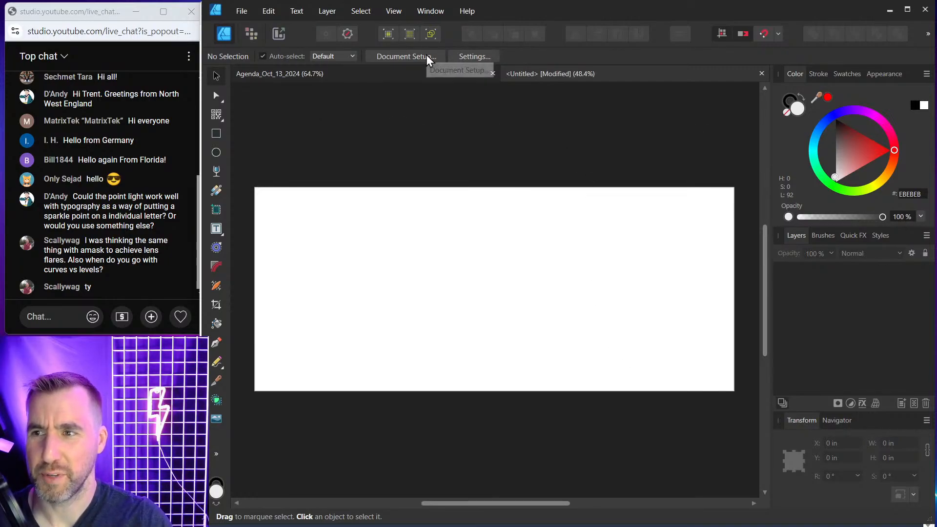
Step: Set the blank document's width to 10 in in Document Setup
click(218, 93)
click(218, 76)
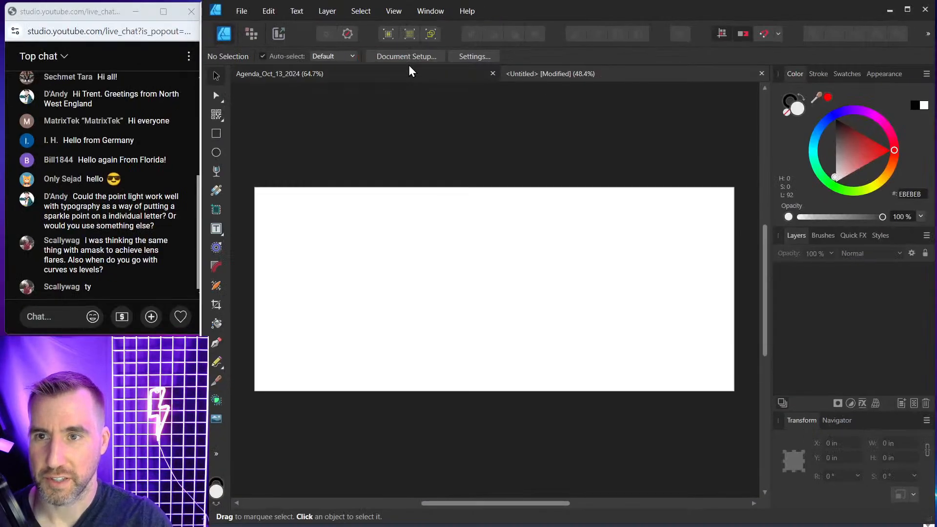
click(407, 57)
click(545, 262)
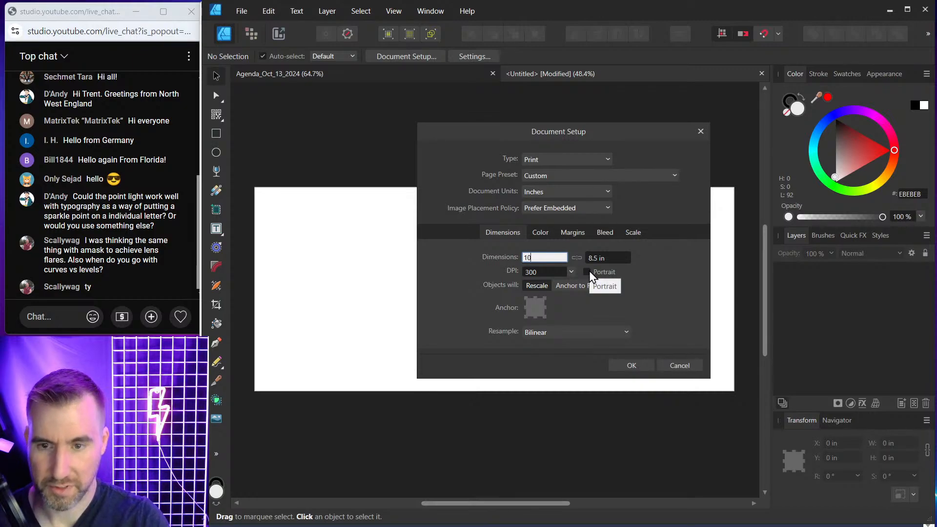
key(Return)
click(619, 365)
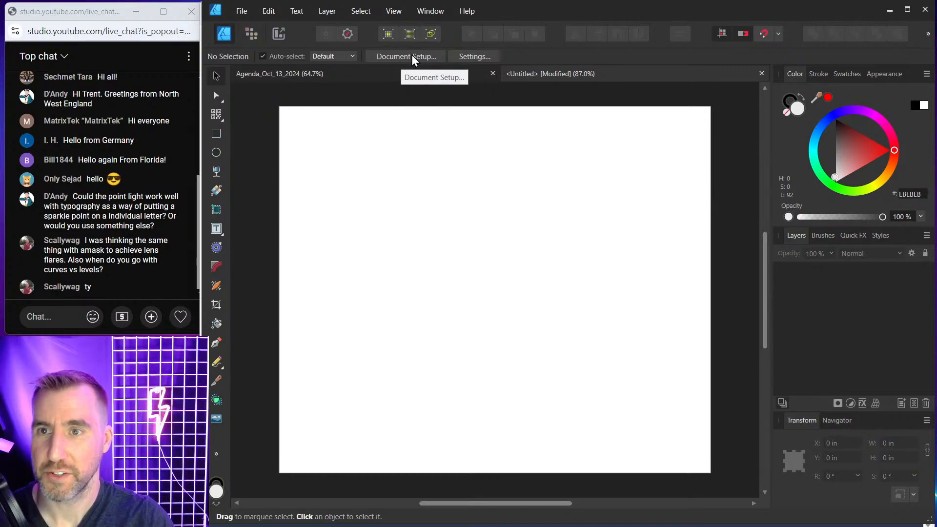
click(242, 10)
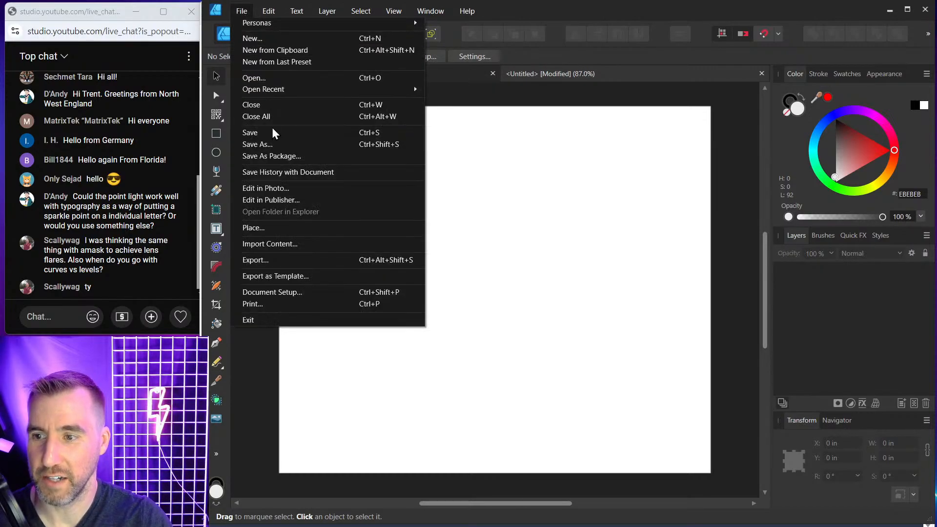
click(682, 18)
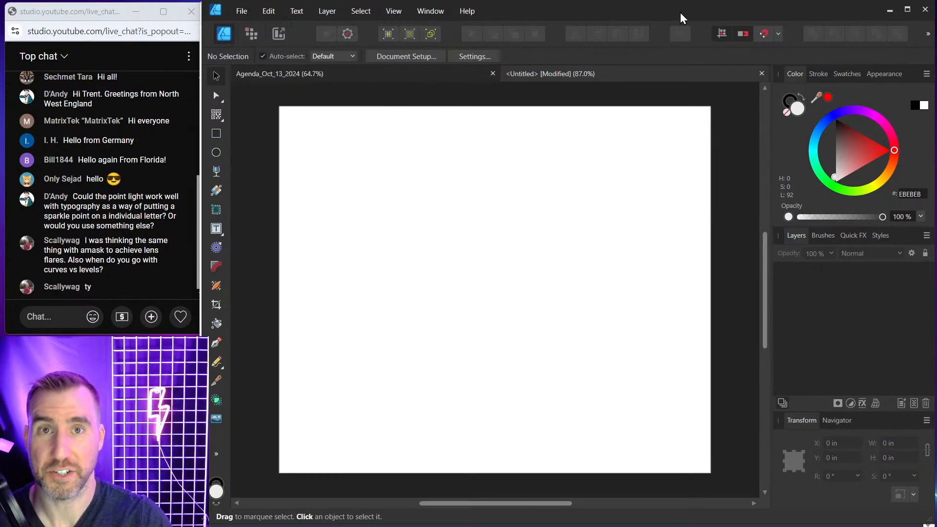
Step: Create an artboard about 8.5 in wide over the blank page and lower its top edge for a height of about 5 in
click(217, 210)
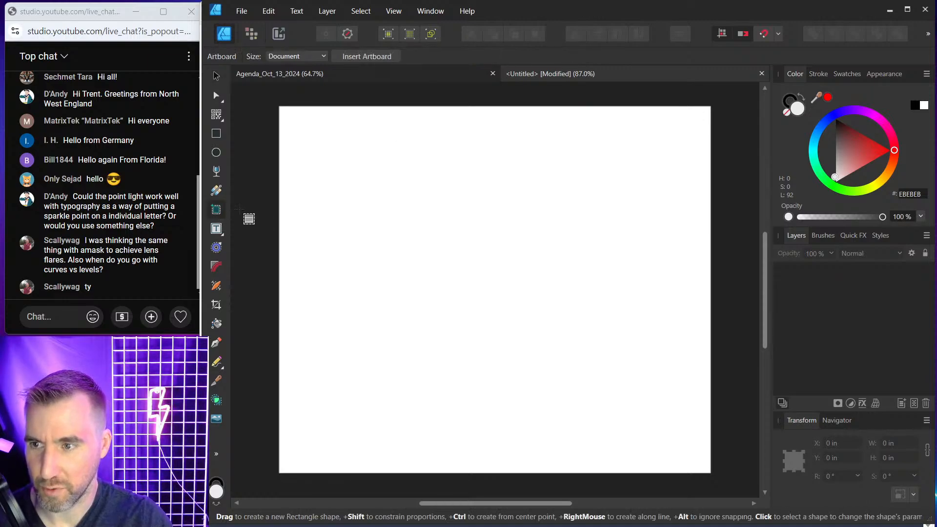
drag(260, 122, 626, 348)
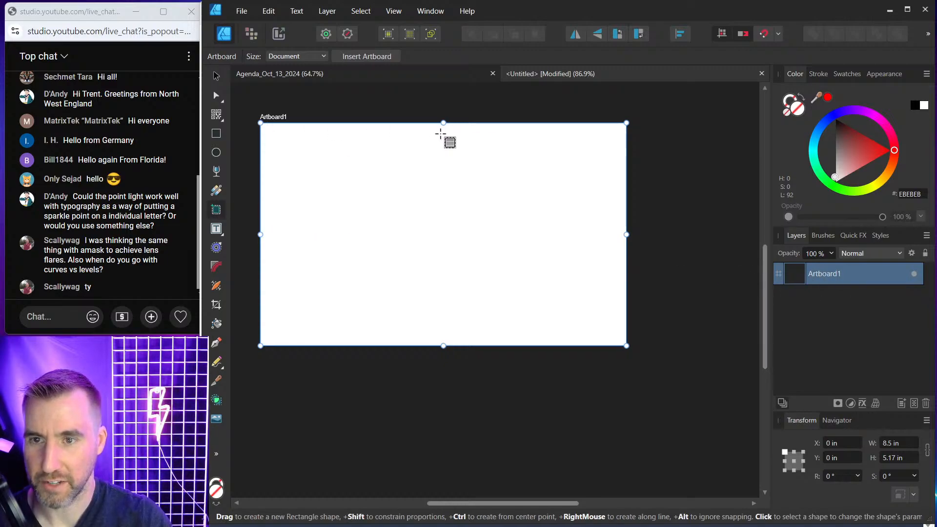
drag(443, 122, 444, 131)
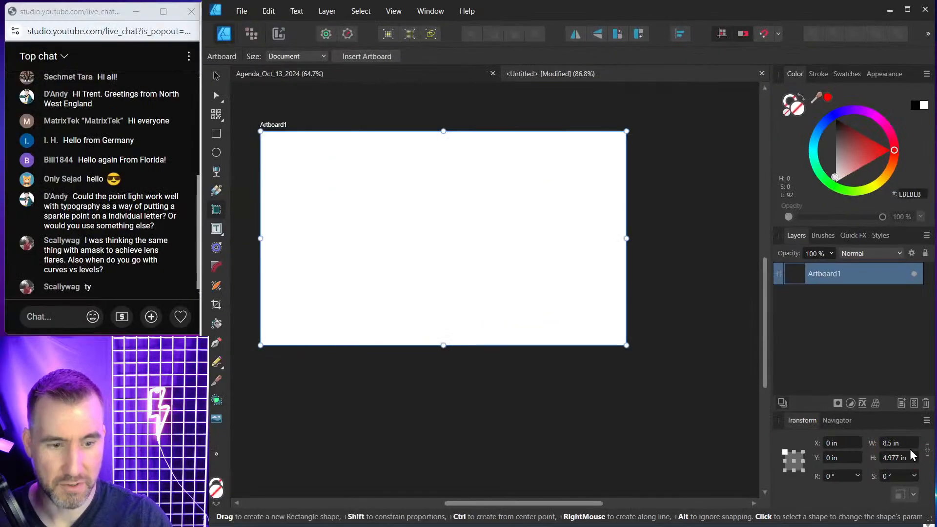
Step: Set Artboard1's width and height to 10 in using a temporarily undocked Transform panel, and dock the panel again beside Navigator
click(908, 443)
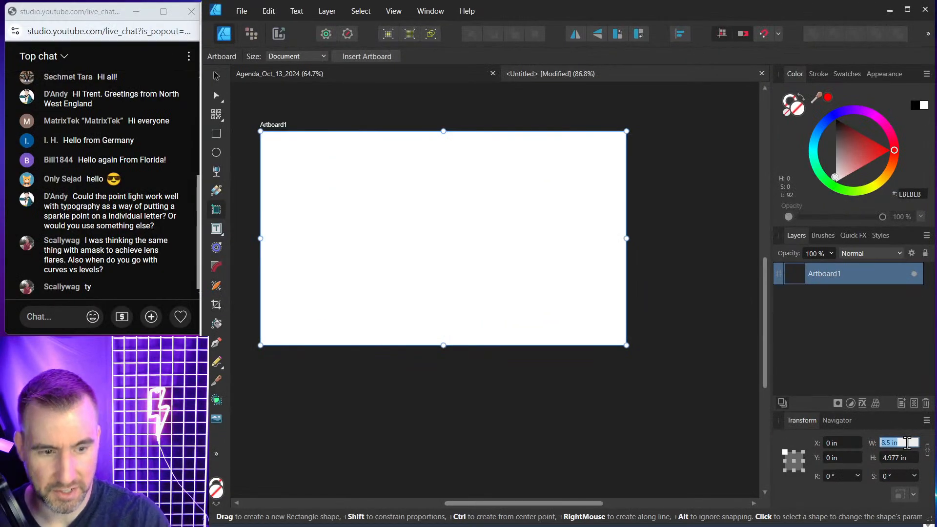
drag(802, 420, 642, 146)
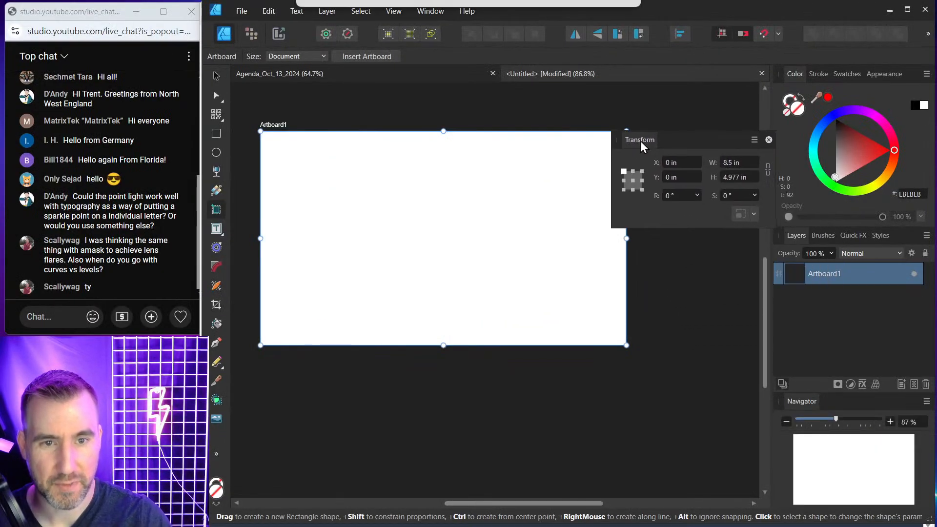
click(746, 161)
text(10)
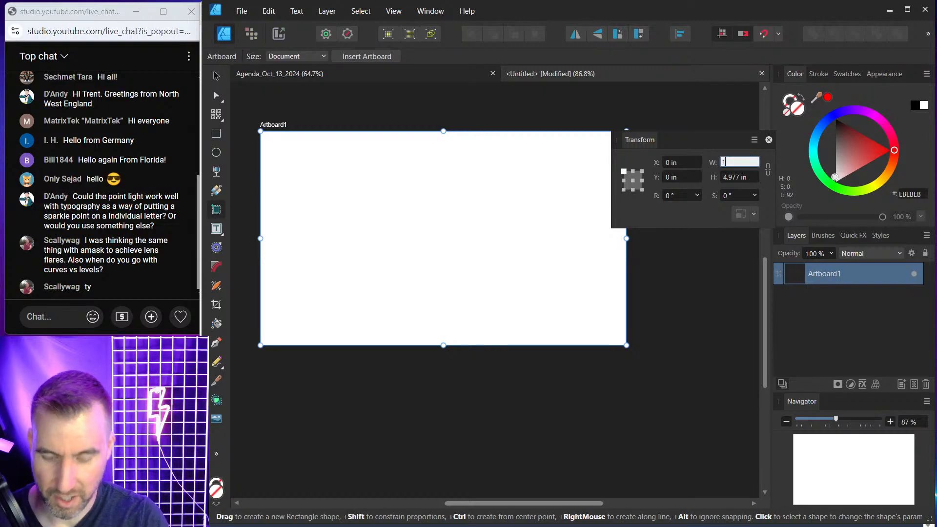
key(Tab)
text(10)
key(Return)
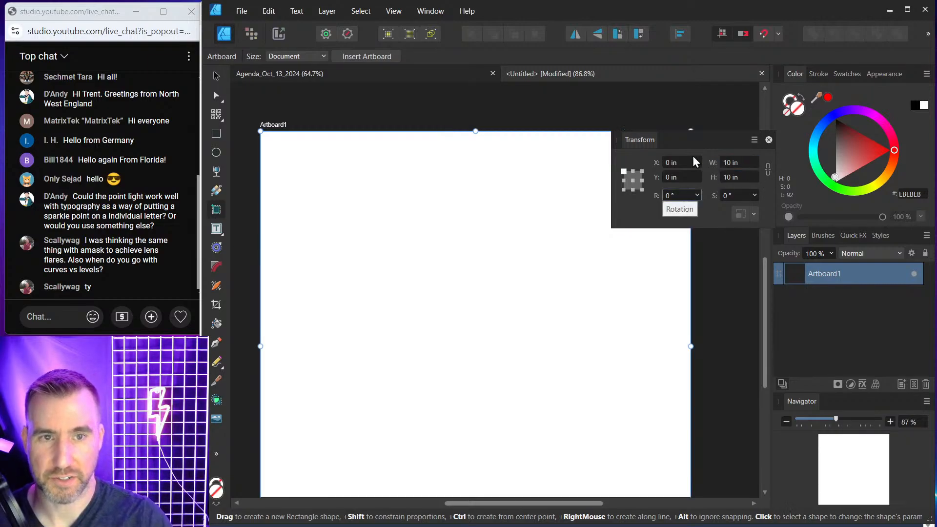
drag(641, 142, 838, 402)
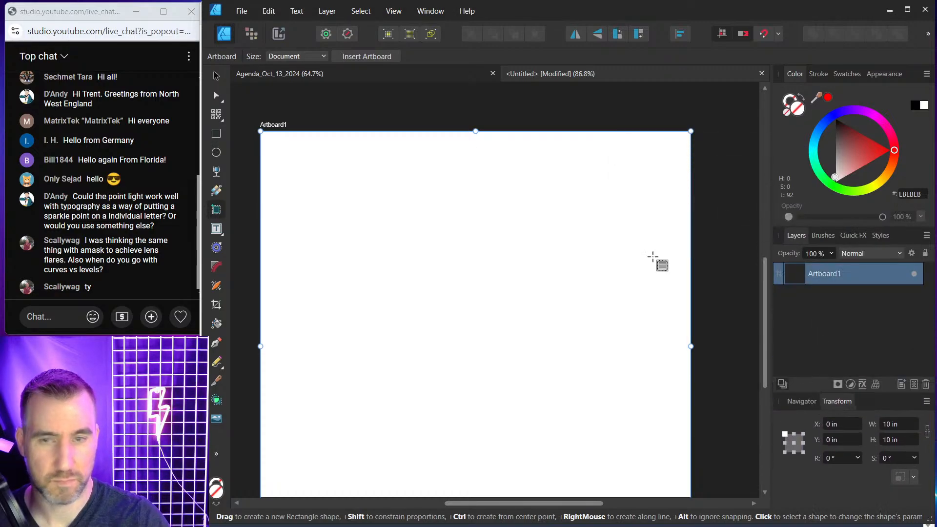
Step: Return to the Agenda_Oct_13_2024 document, hide the interface panels and bring the Question 4 artboard about typography tips into view
click(360, 77)
key(Tab)
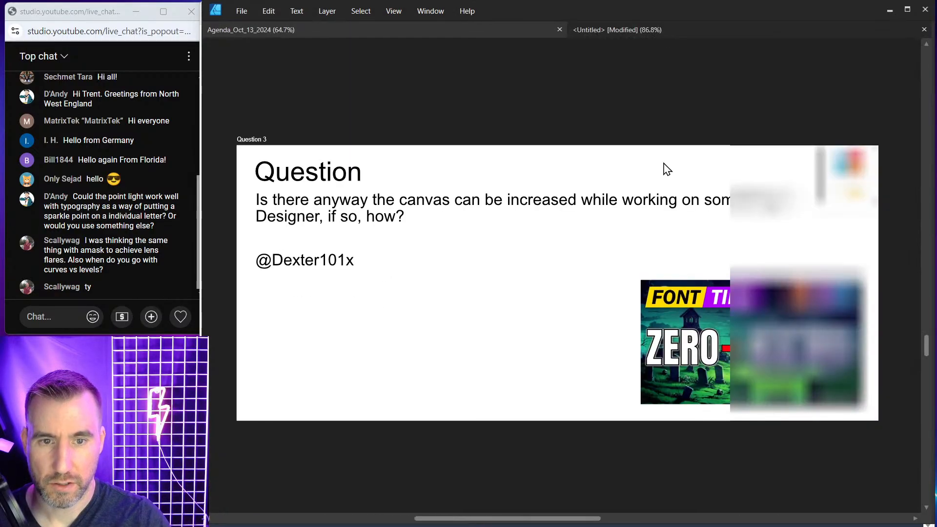
scroll(620, 152, down, 2)
scroll(620, 152, up, 4)
scroll(620, 152, down, 2)
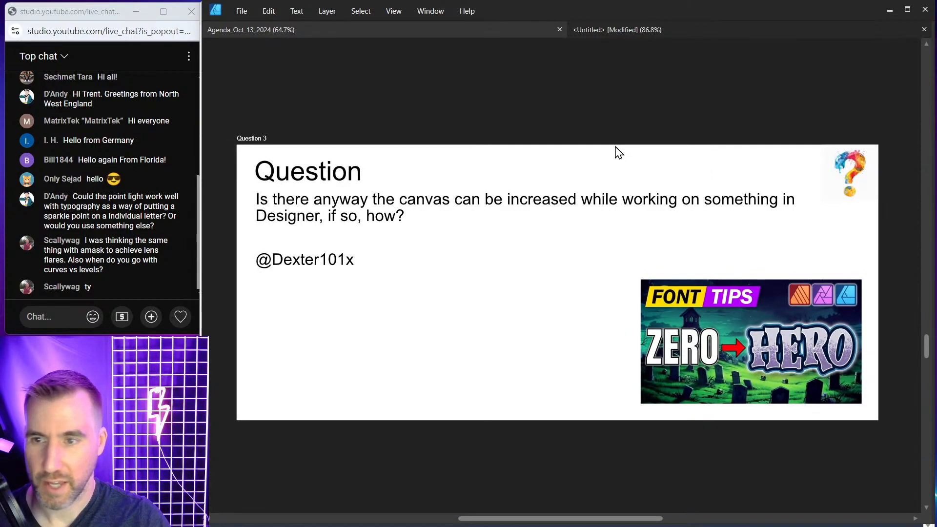
scroll(547, 142, down, 4)
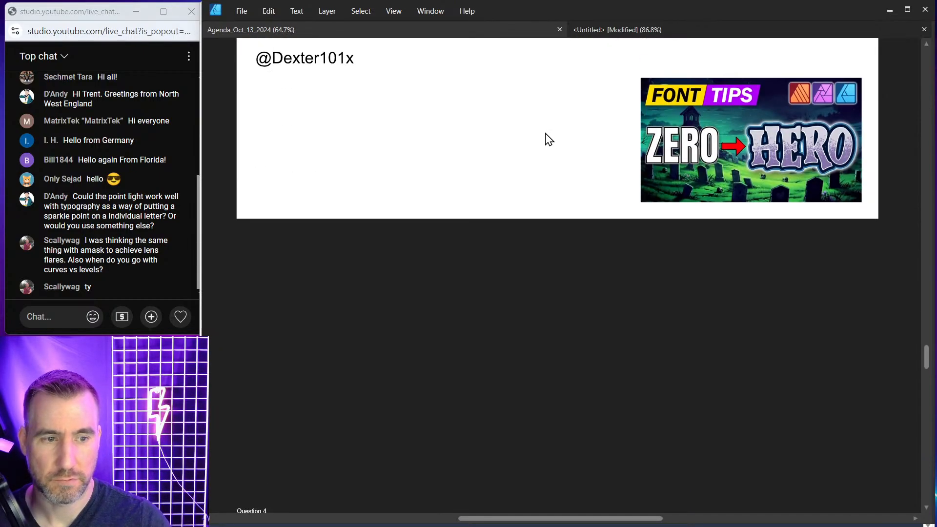
scroll(574, 261, down, 5)
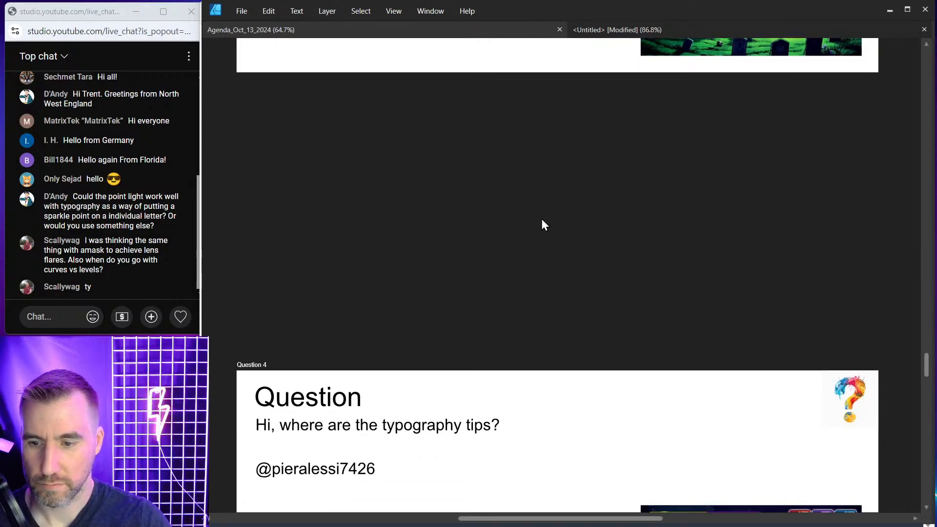
scroll(536, 229, down, 3)
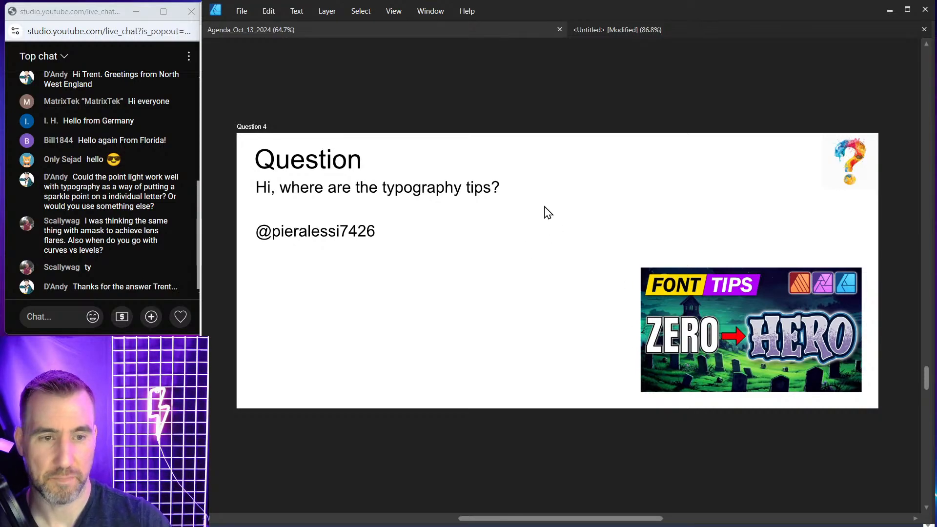
Step: Move on to the Question 5 artboard about the gradient mask staying white
scroll(547, 213, down, 1)
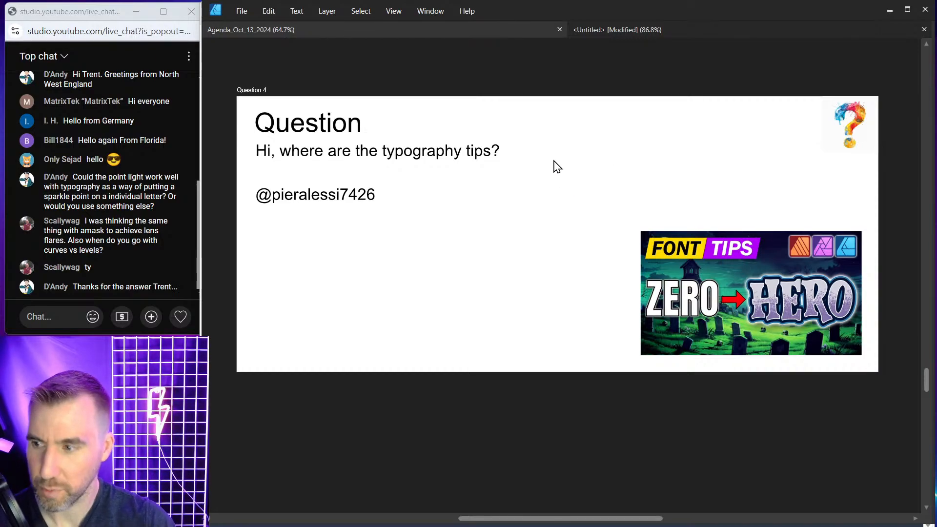
scroll(538, 157, down, 3)
scroll(535, 156, down, 8)
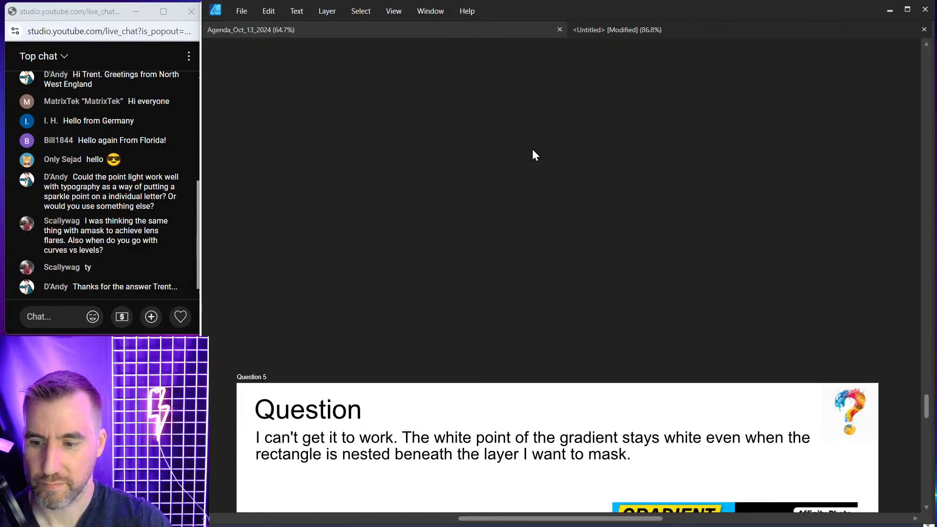
scroll(530, 149, down, 2)
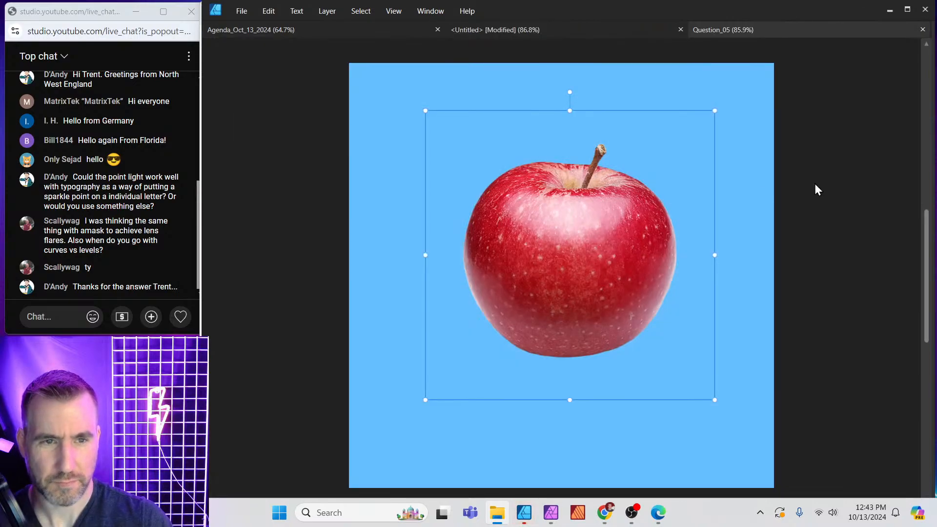
Step: Show the hidden panels in the Question_05 document and nudge the Apple image slightly up to about X 1.82 in, Y 1.07 in
click(817, 181)
key(Tab)
drag(692, 200, 561, 186)
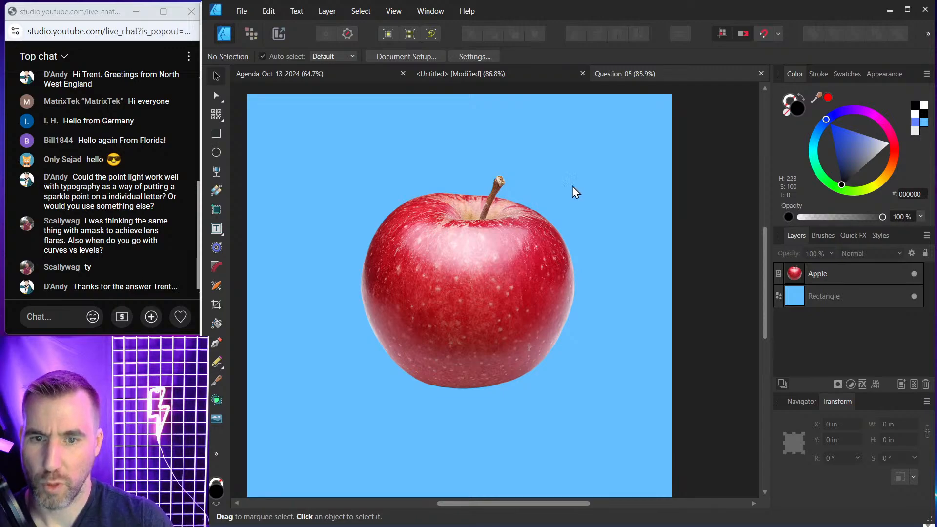
click(806, 280)
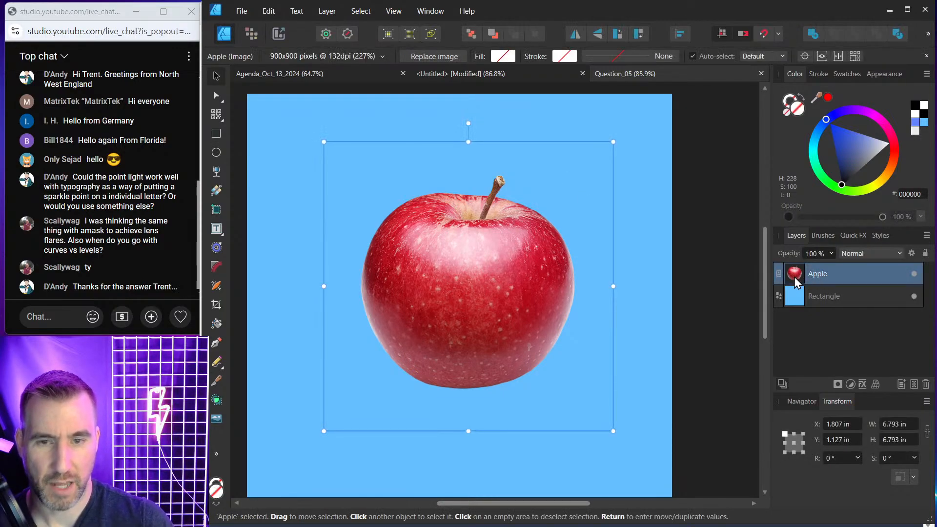
mouse_move(517, 250)
mouse_down()
mouse_move(628, 246)
mouse_move(507, 241)
mouse_move(517, 248)
mouse_up()
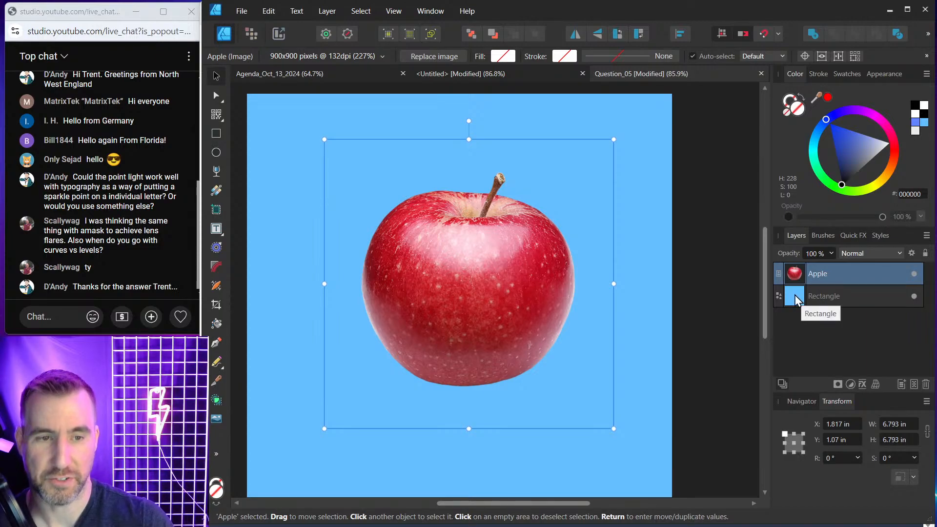
Step: Try a linear transparency running diagonally down across the apple from its upper-left highlight, and undo it
click(216, 174)
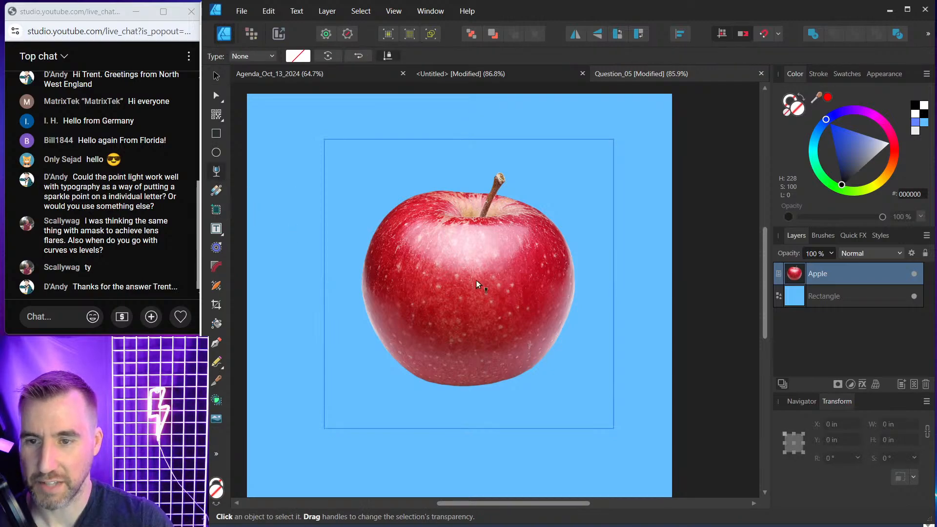
drag(435, 227, 529, 341)
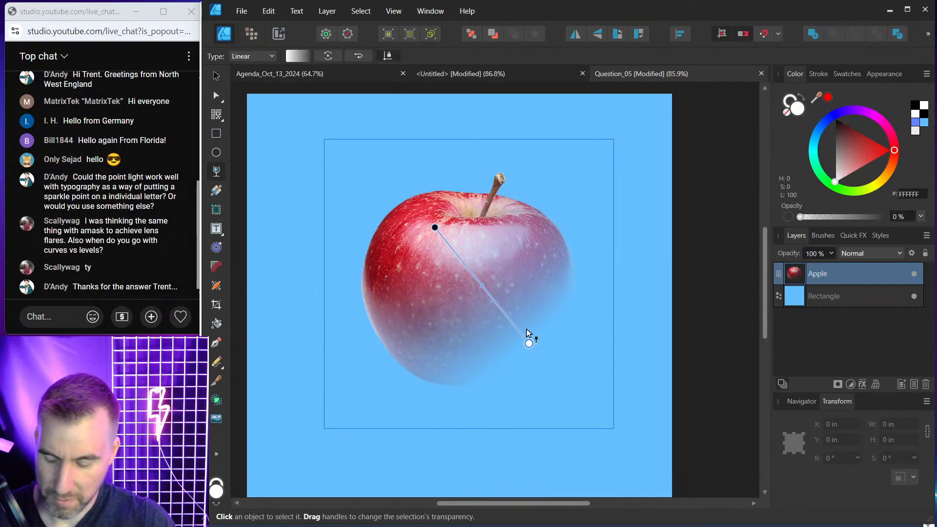
key(ctrl+z)
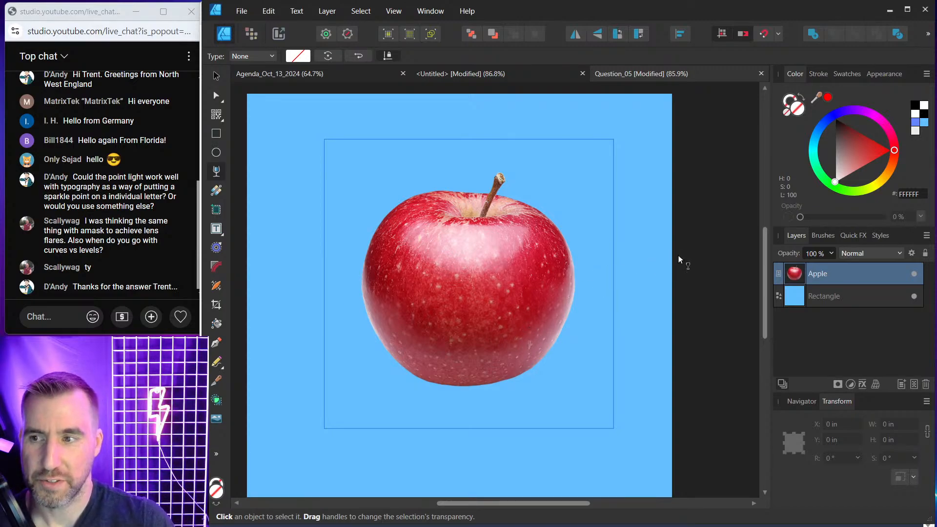
Step: Add a mask to the Apple layer and fill it with a diagonal linear white-to-black gradient from the apple's upper-left highlight to its lower-right side
click(837, 384)
click(778, 275)
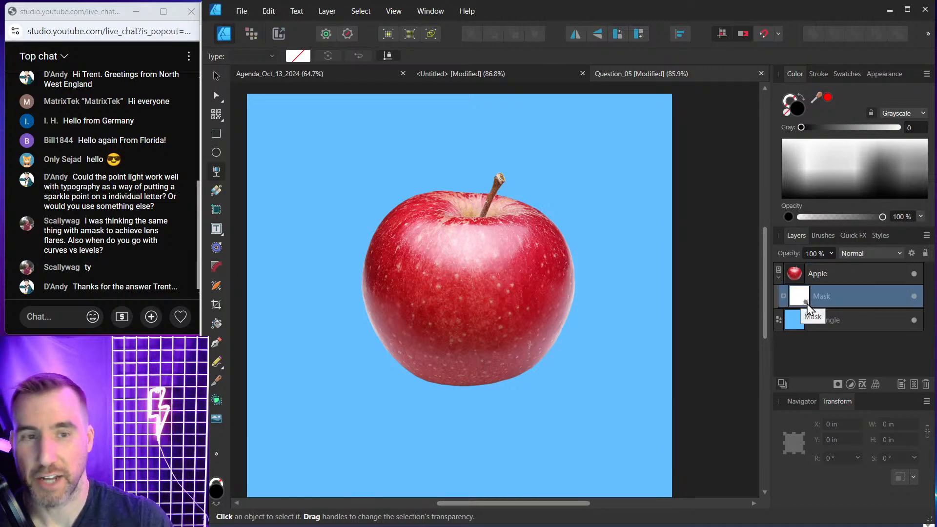
click(216, 192)
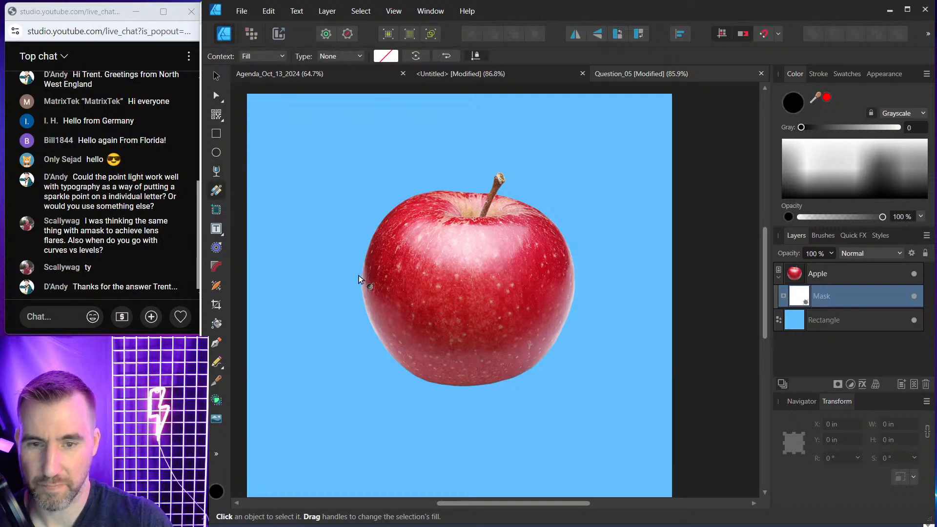
drag(431, 227, 516, 322)
Step: Magnify the screen and circle in red the areas around the mask gradient's white and black ends, and exit the magnified view
click(814, 196)
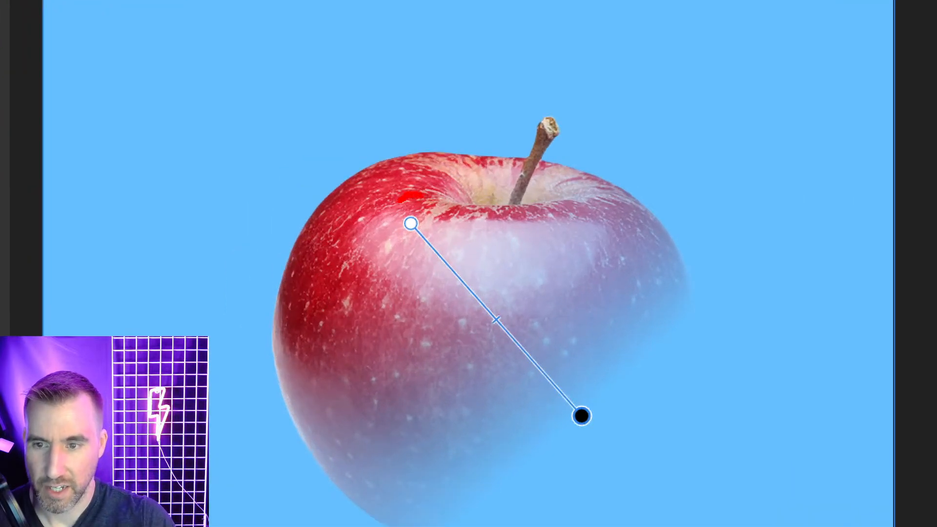
mouse_move(401, 197)
mouse_down()
mouse_move(329, 320)
mouse_move(469, 297)
mouse_move(530, 181)
mouse_move(415, 188)
mouse_up()
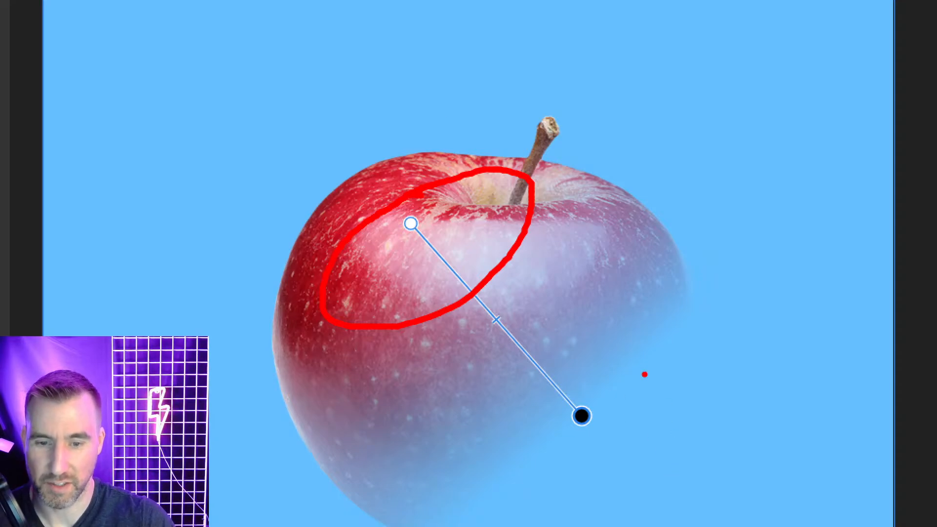
mouse_move(647, 334)
mouse_down()
mouse_move(505, 437)
mouse_move(435, 524)
mouse_move(665, 494)
mouse_move(694, 374)
mouse_move(644, 337)
mouse_up()
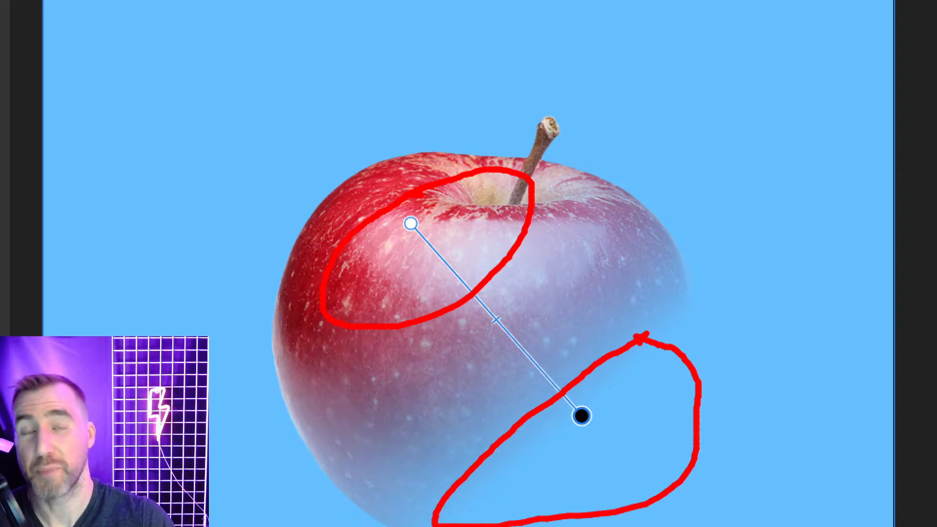
key(Escape)
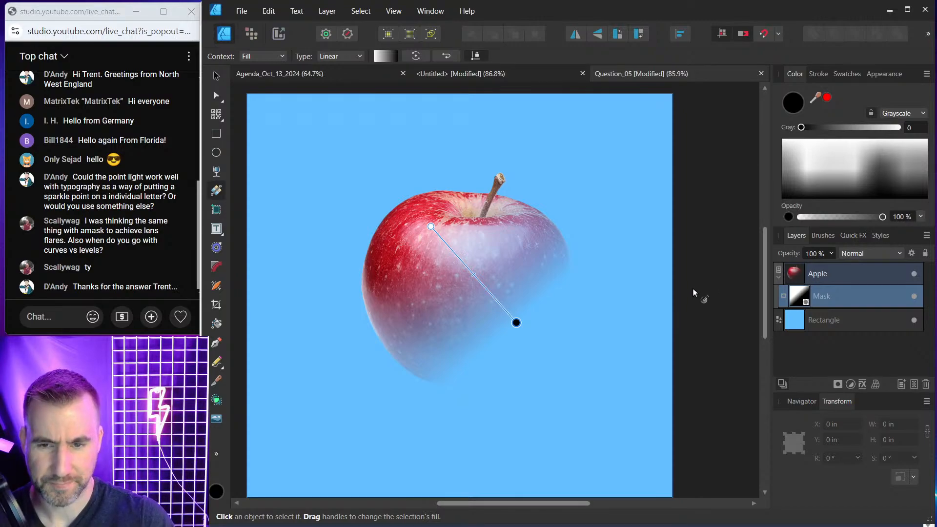
Step: Redraw the Apple mask's linear gradient diagonally from the upper-left highlight to the apple's lower-right edge and set its end stop to black
click(800, 281)
click(803, 322)
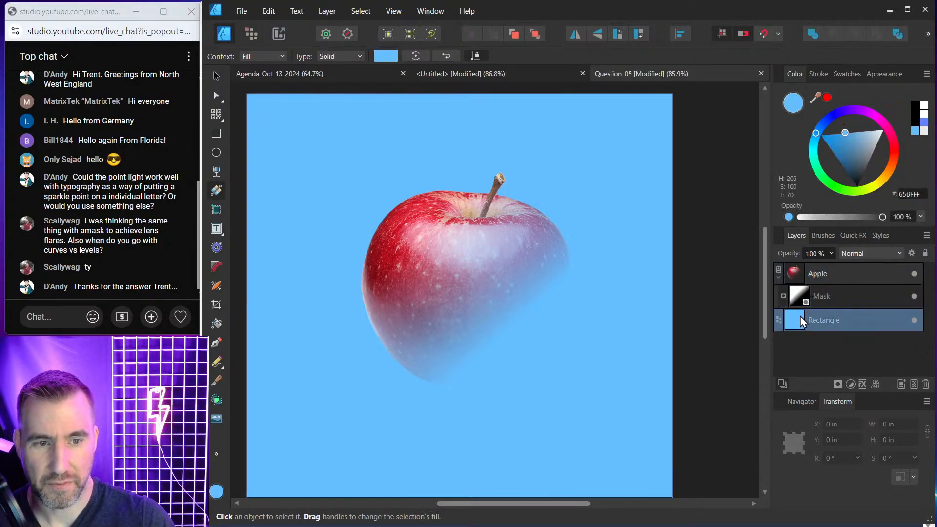
click(801, 299)
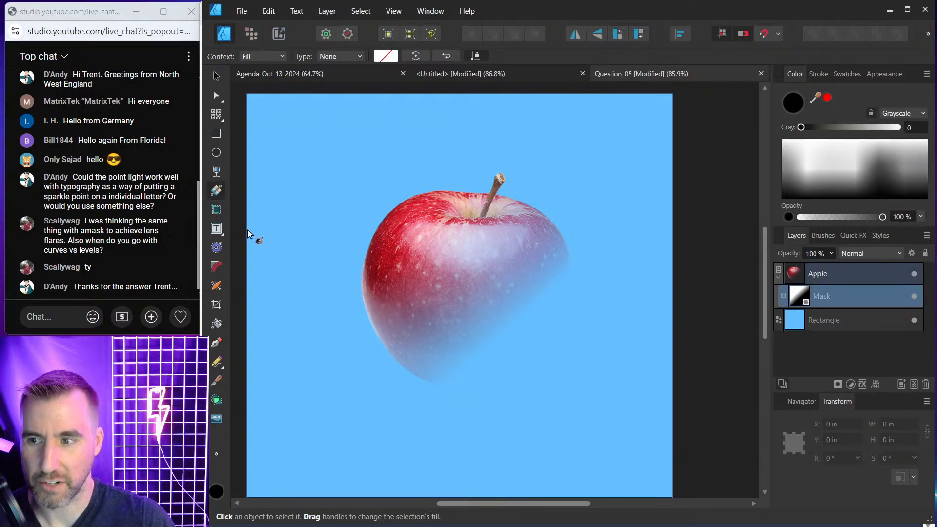
drag(496, 227, 442, 320)
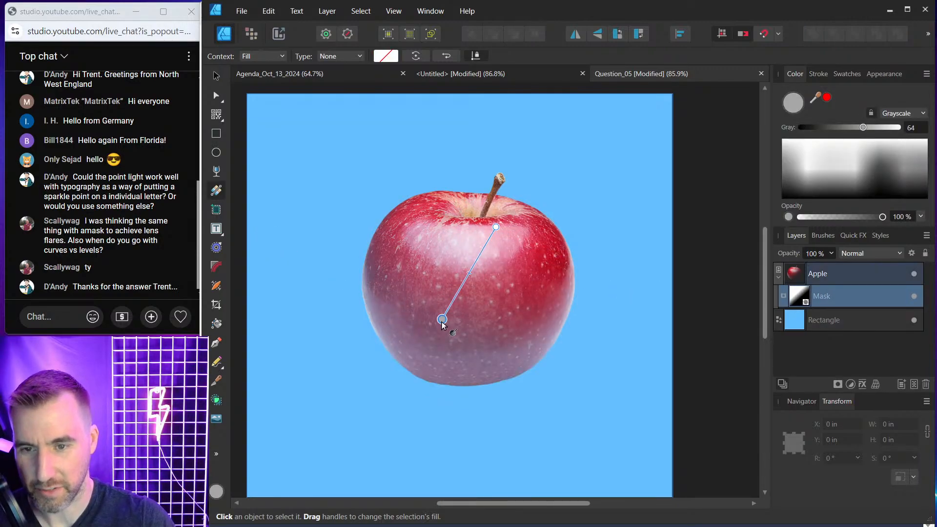
drag(433, 234, 526, 364)
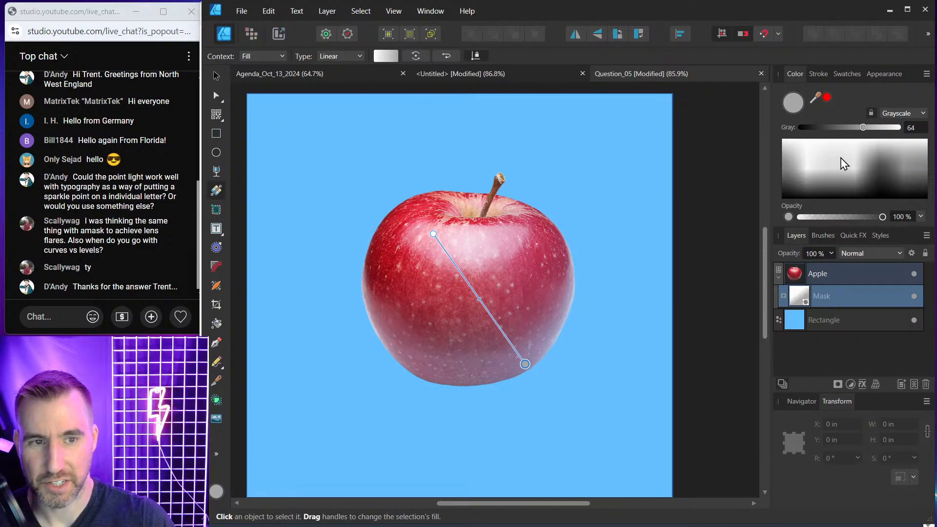
drag(841, 158, 849, 248)
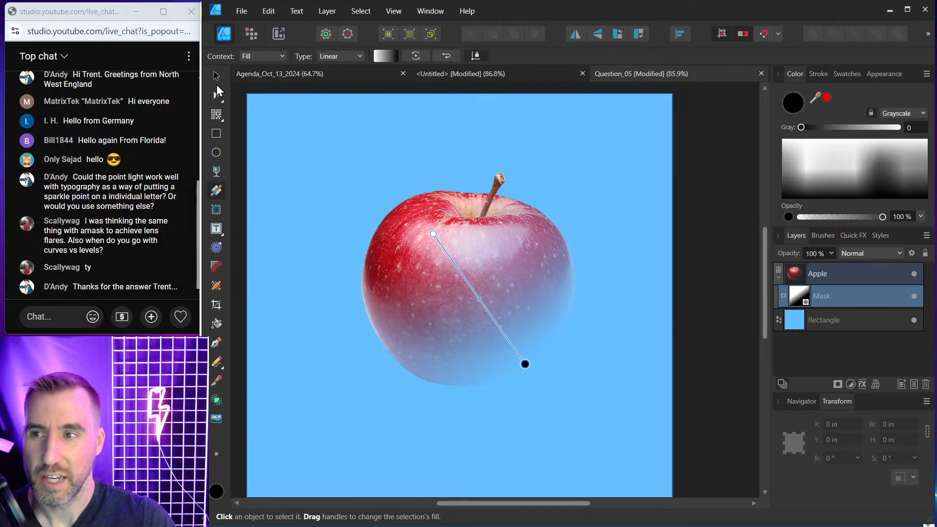
Step: Lock the blue background rectangle and delete the mask from the Apple layer
click(216, 76)
click(661, 249)
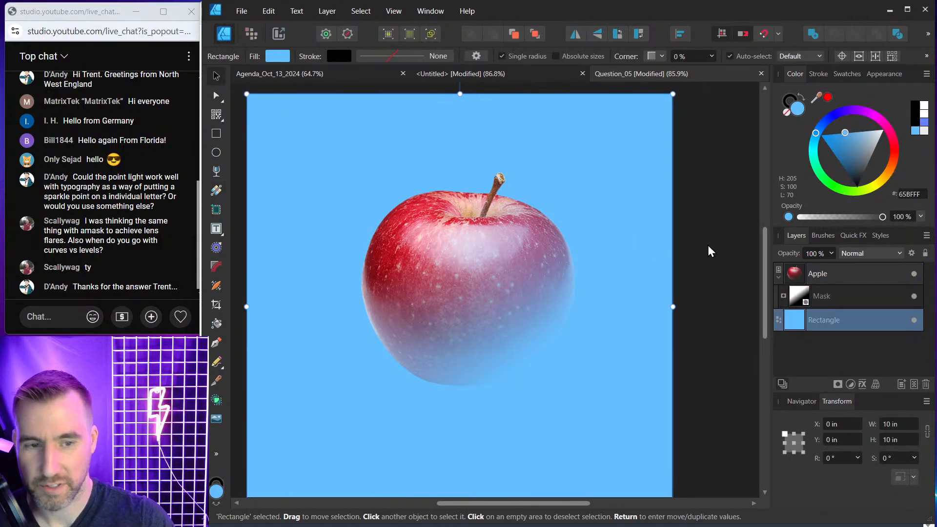
click(925, 253)
click(750, 237)
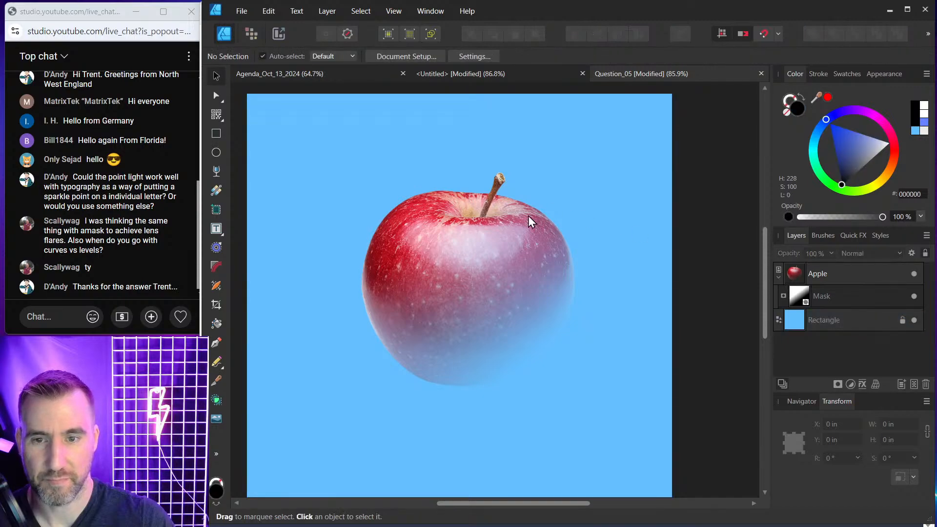
click(806, 300)
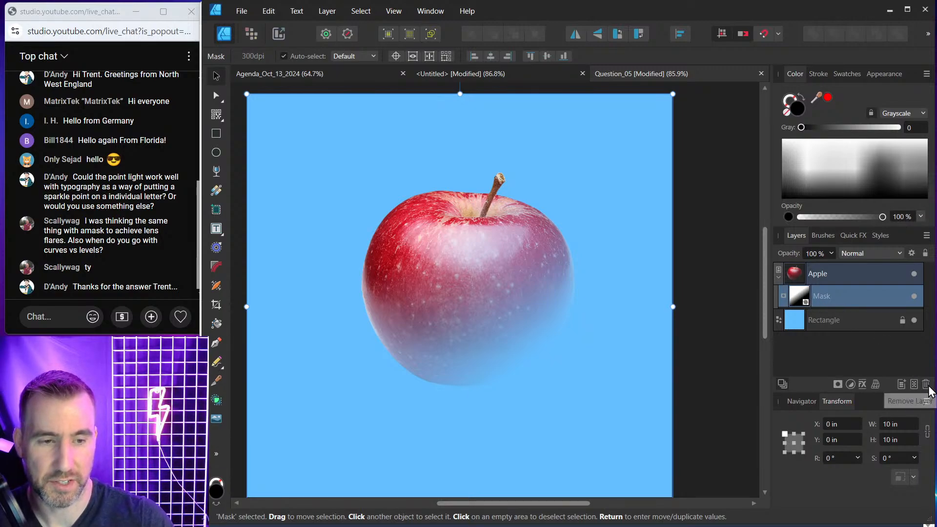
click(925, 385)
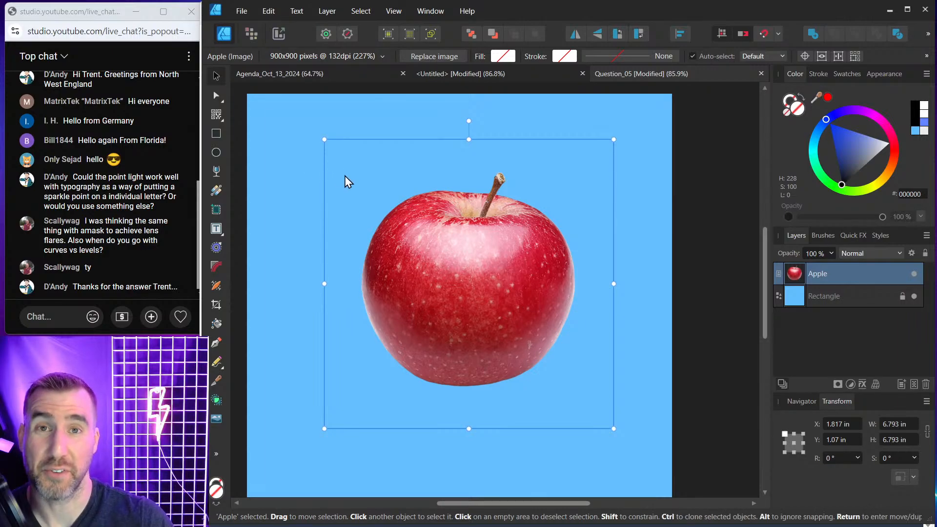
Step: Cover the apple with a rectangle about 8.3 by 6.69 in and give it a linear gradient fill running diagonally down to the lower right
click(217, 133)
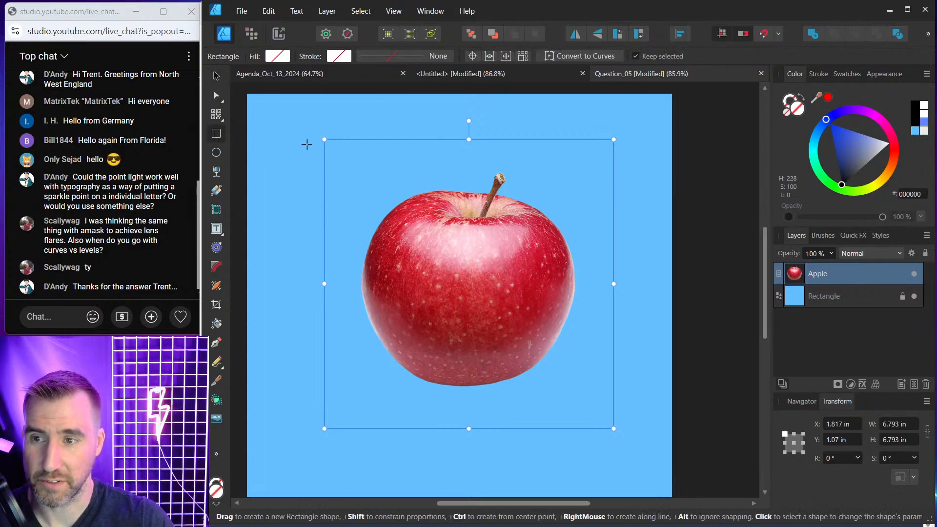
drag(289, 135, 643, 420)
click(218, 192)
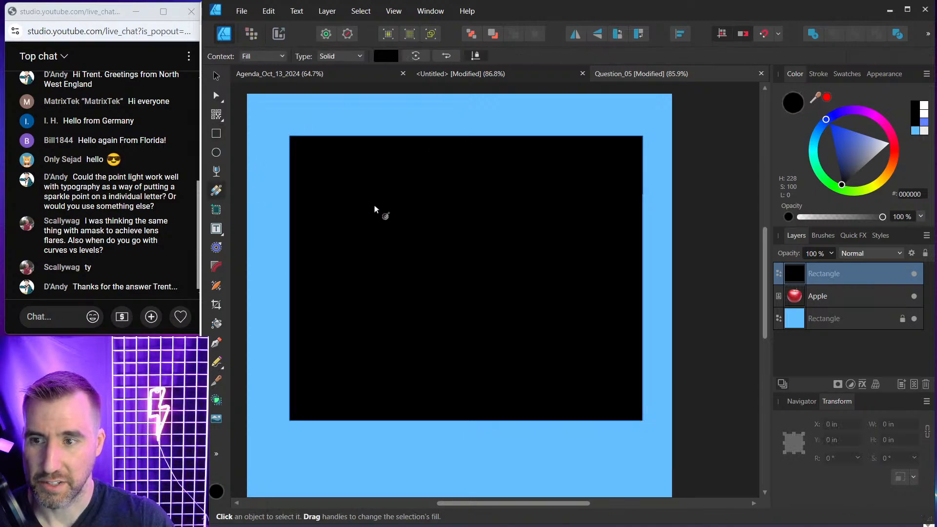
drag(384, 178, 581, 361)
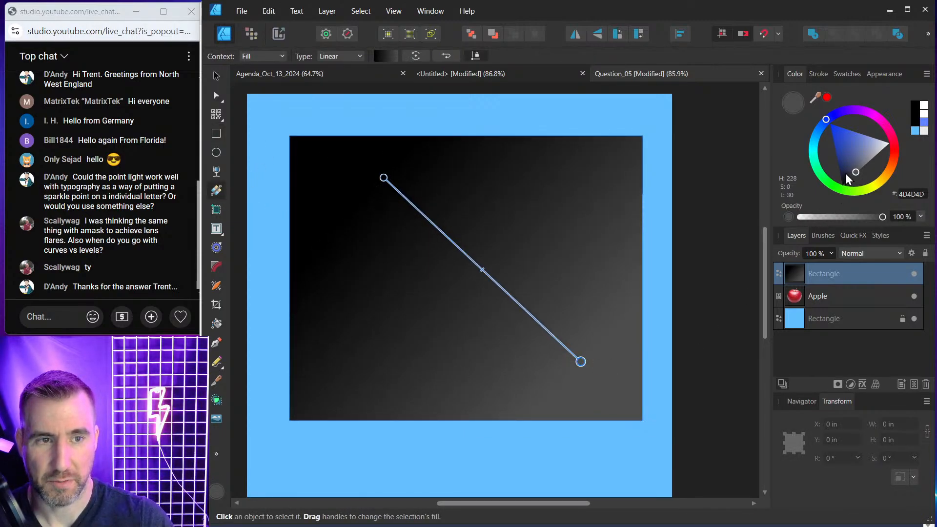
Step: Set the rectangle gradient's upper-left stop to white and its lower-right stop to black, and bring both ends closer to the centre
click(385, 178)
click(864, 155)
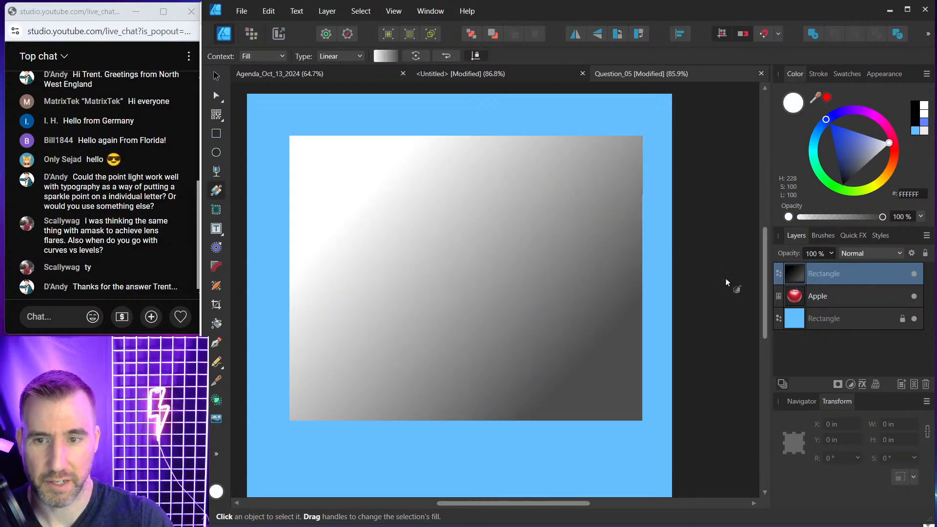
click(581, 362)
click(842, 184)
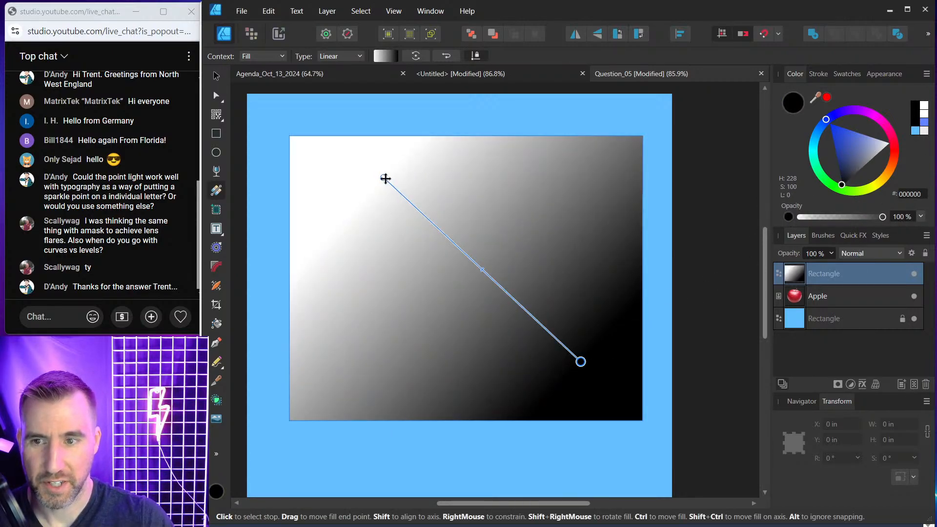
drag(385, 178, 420, 220)
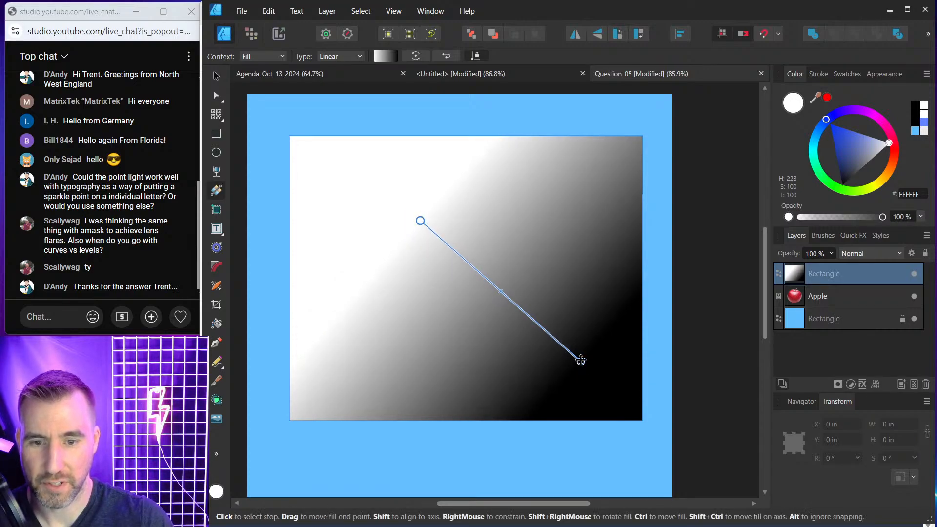
drag(580, 361, 550, 328)
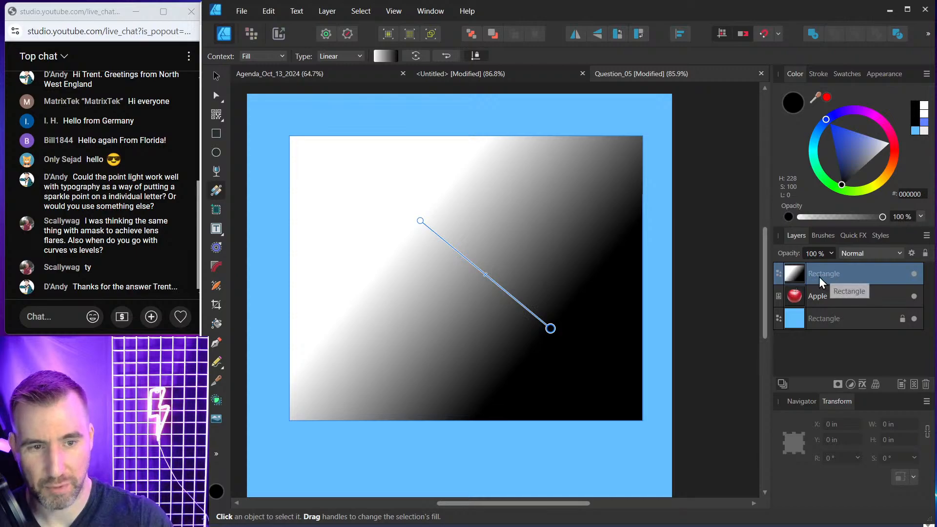
Step: Nest the gradient rectangle in the Apple layer as a mask, inspect it magnified, and set the black stop's opacity to 0 %
drag(795, 279, 801, 304)
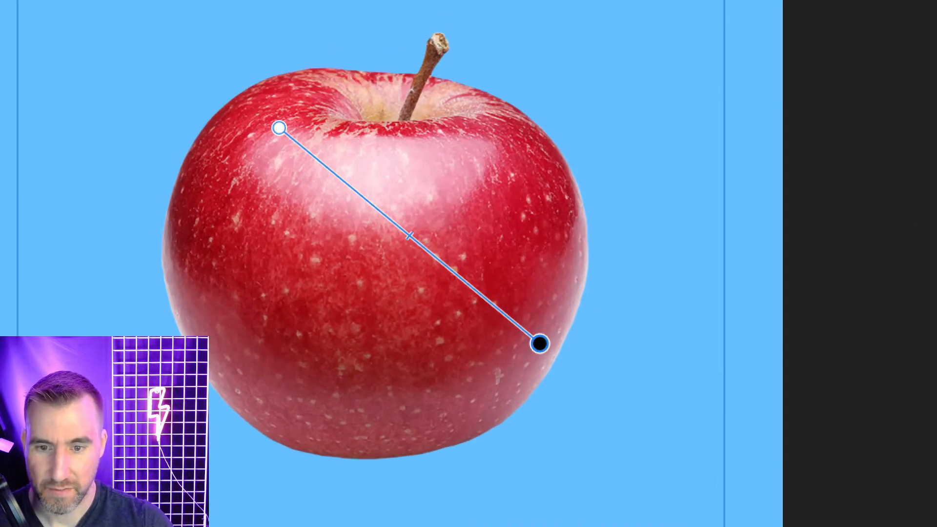
mouse_move(541, 310)
mouse_down()
mouse_move(471, 333)
mouse_move(537, 420)
mouse_move(587, 345)
mouse_move(538, 316)
mouse_up()
key(Escape)
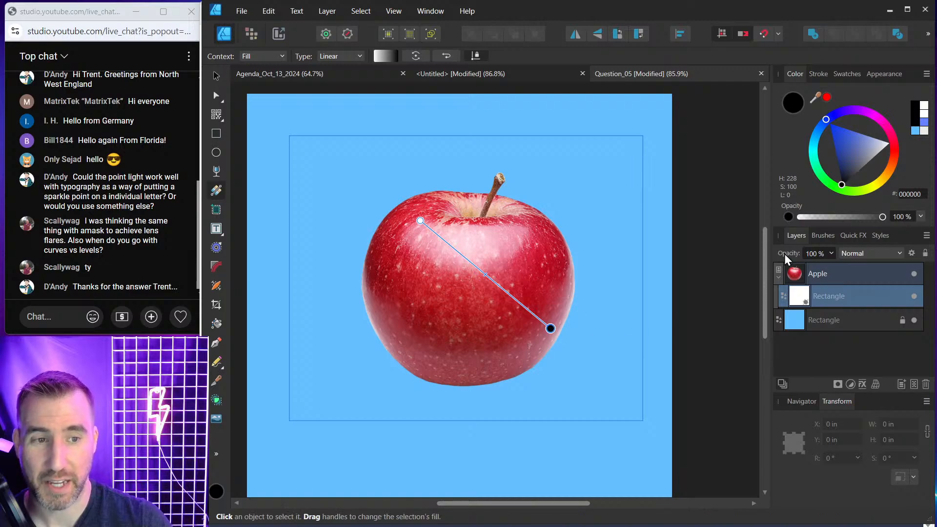
drag(884, 217, 797, 215)
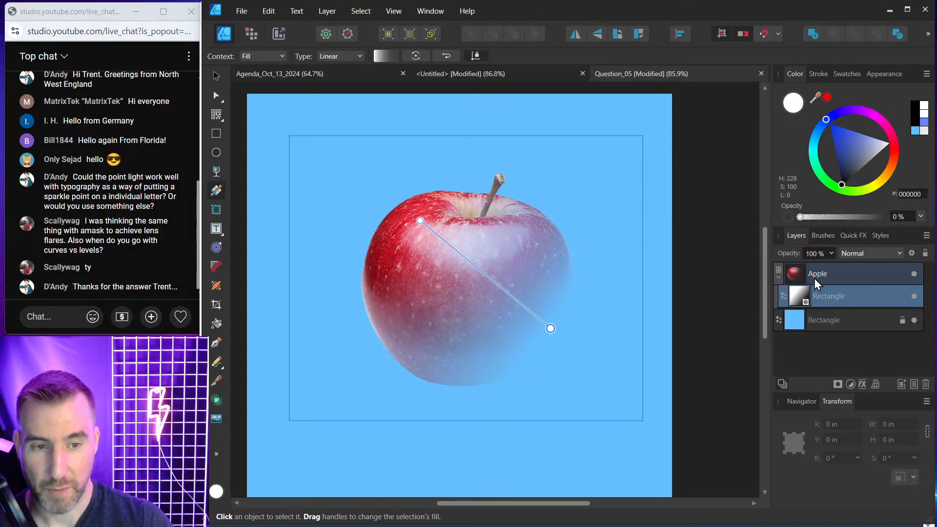
Step: Move the mask gradient's white end out to the apple's upper-left edge, deselect everything, and reselect the masking rectangle
drag(419, 222, 390, 213)
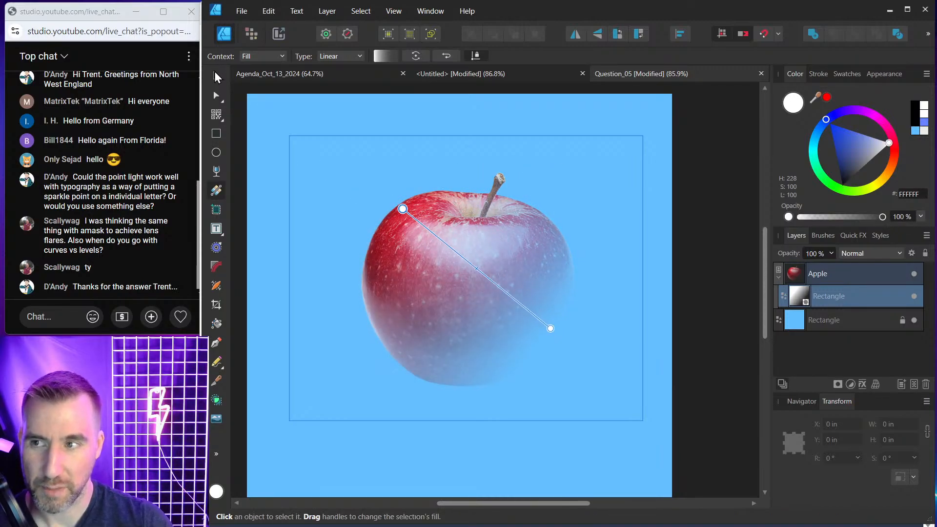
click(216, 76)
click(686, 150)
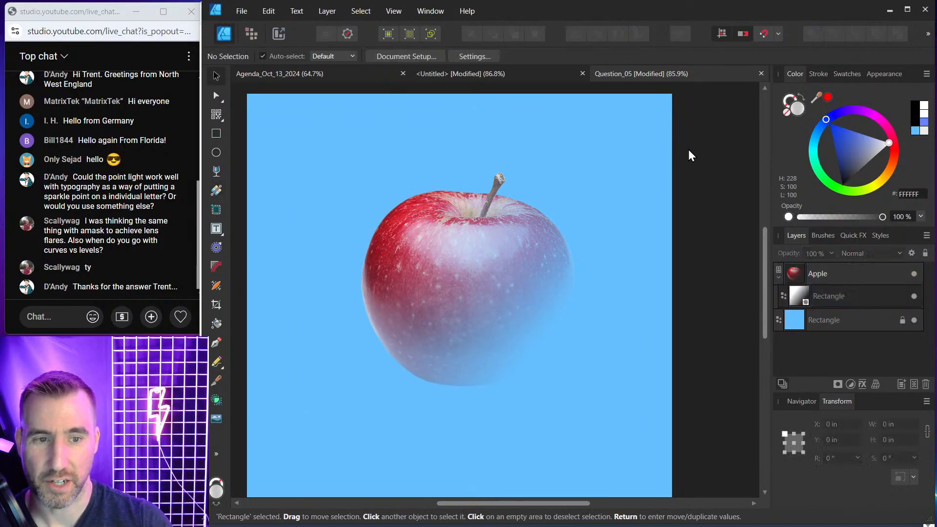
click(814, 320)
click(795, 276)
click(804, 296)
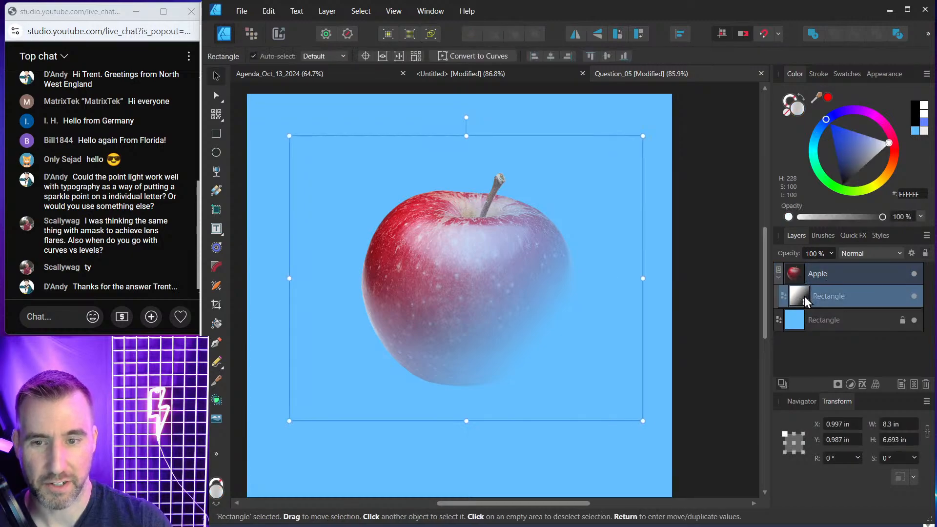
Step: Redirect the mask gradient so the apple fades toward its lower left, and shift the midpoint toward the opaque end
click(217, 190)
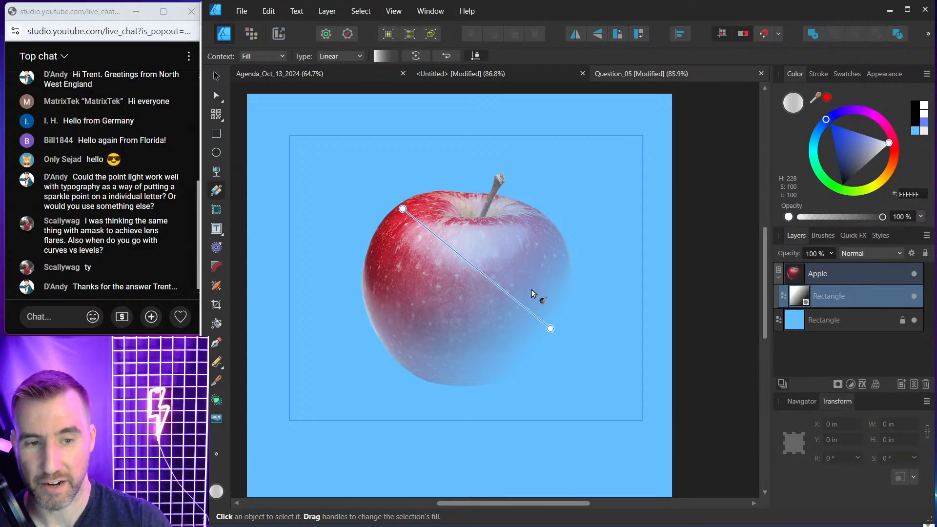
drag(551, 328, 385, 359)
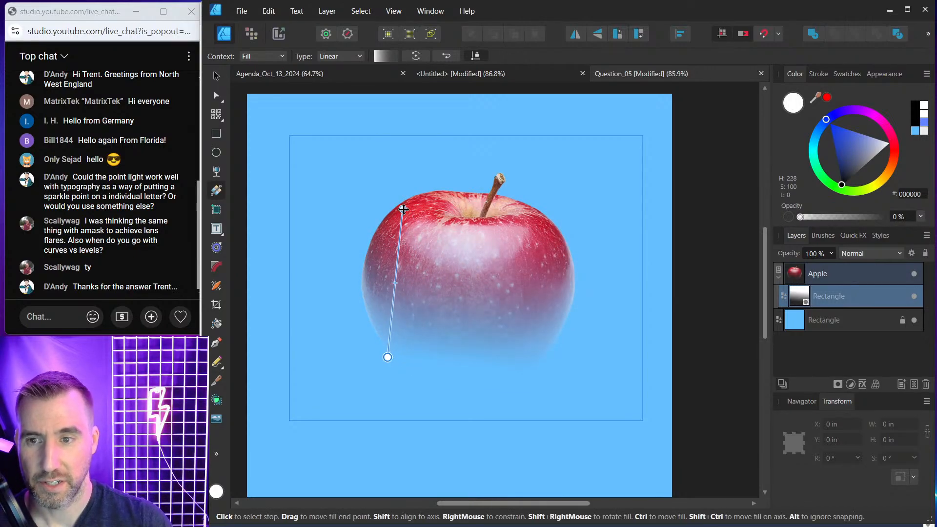
drag(402, 209, 505, 271)
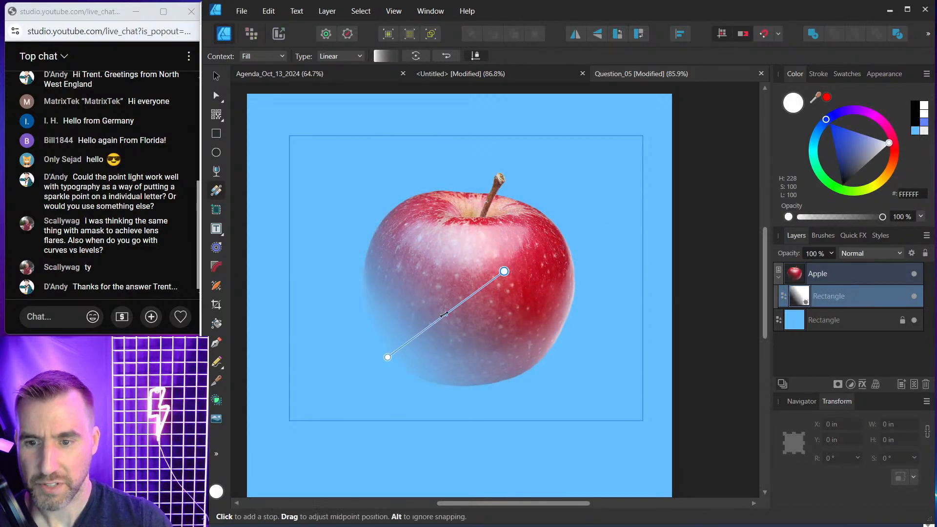
drag(446, 315, 479, 292)
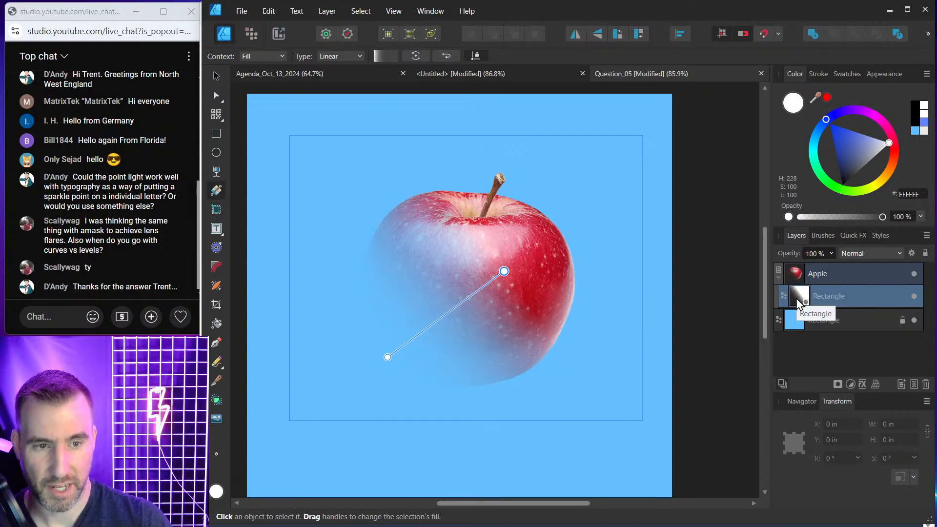
mouse_move(796, 298)
mouse_down()
mouse_move(805, 261)
mouse_move(797, 302)
mouse_up()
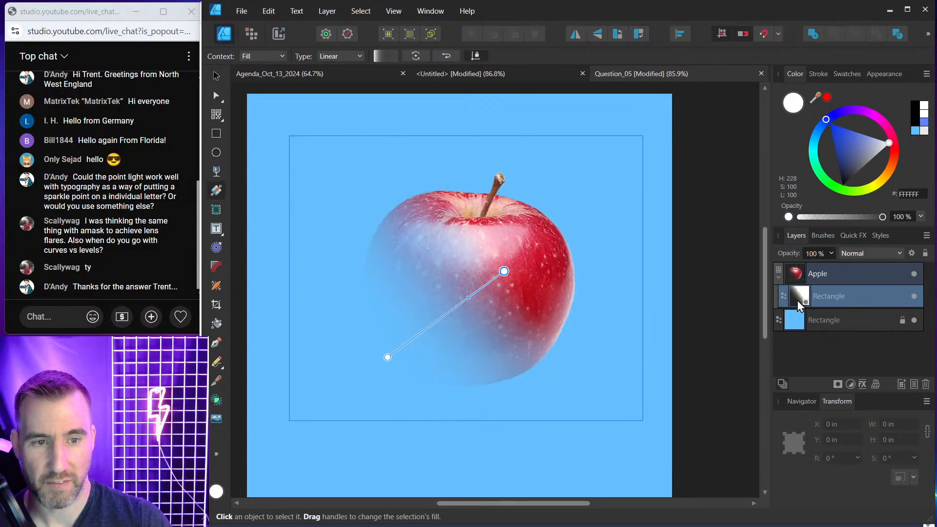
Step: Realign the mask gradient from the apple's upper-left highlight to its lower-right side and set the black stop's opacity to 100 %
drag(502, 268, 514, 263)
drag(442, 236, 525, 341)
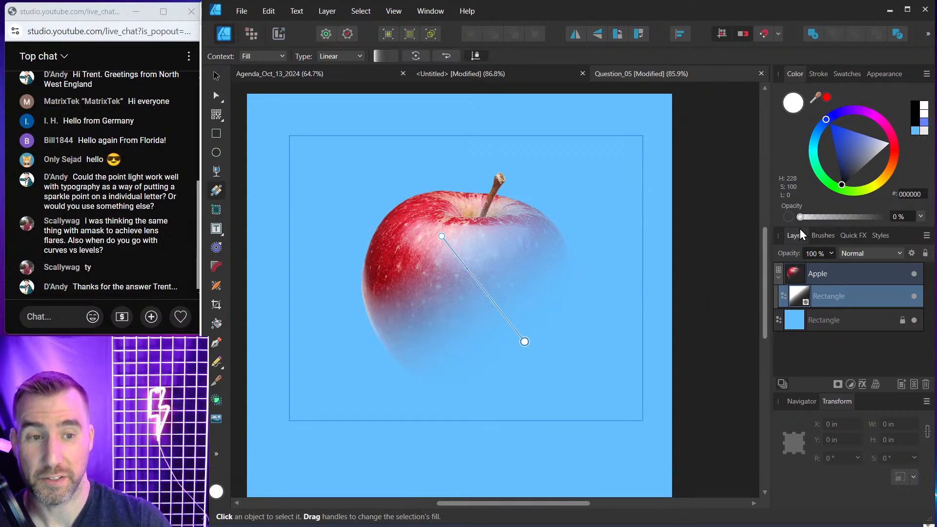
drag(821, 218, 884, 218)
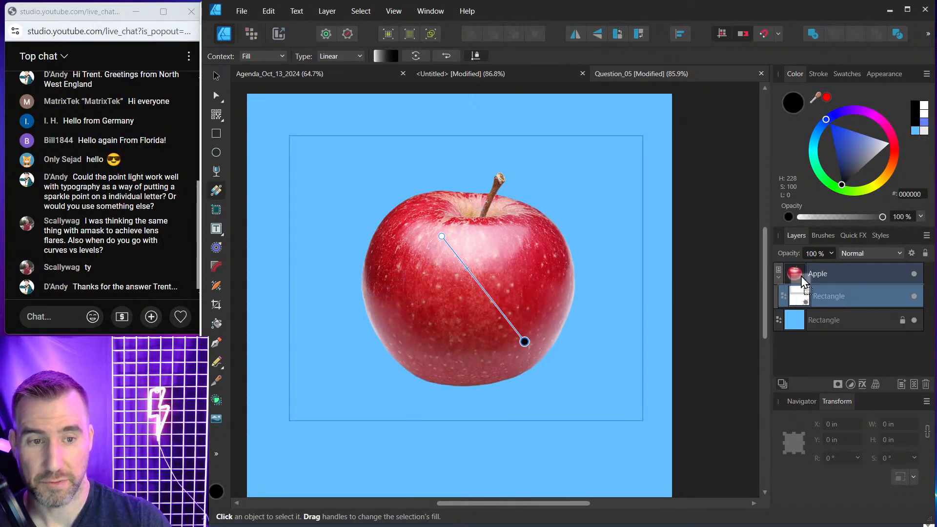
Step: Move the rectangle out of the mask to above the Apple layer, colour its white stop magenta FF00BD, and set the black stop's opacity to 0 %
drag(802, 276, 802, 266)
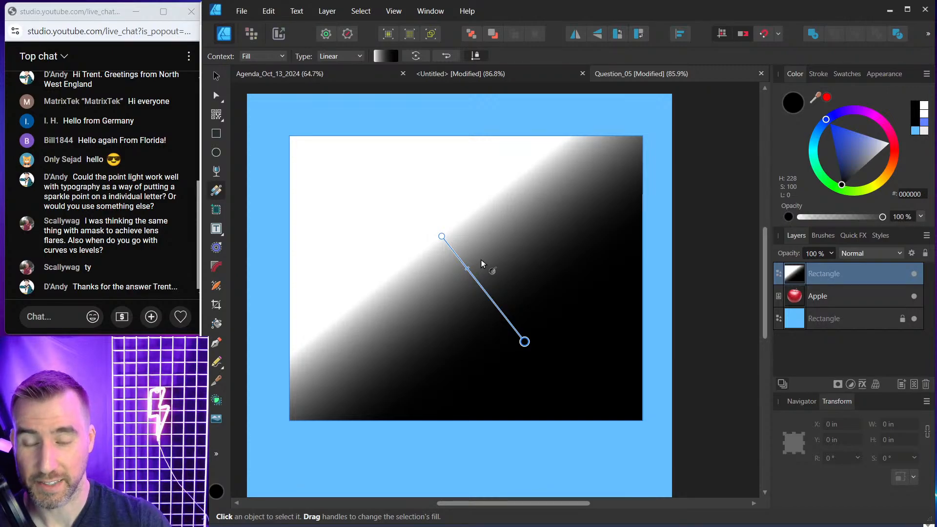
click(442, 237)
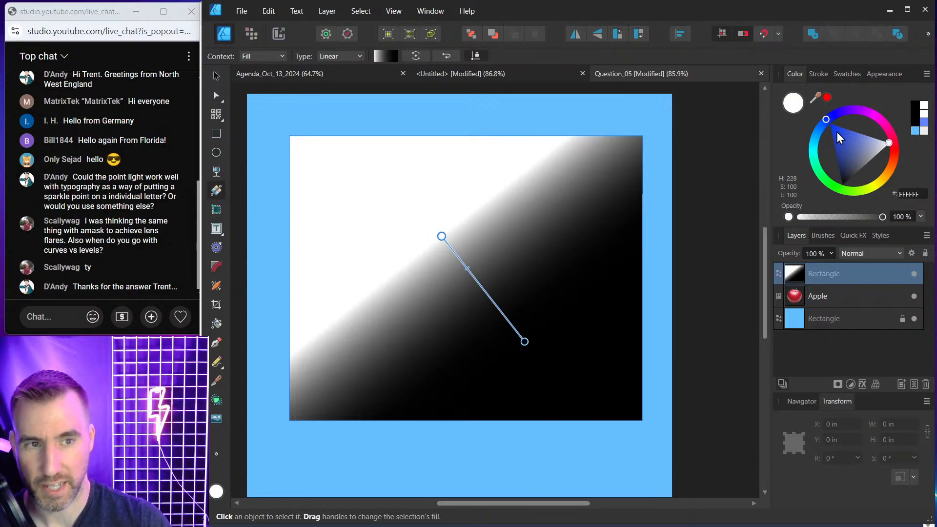
drag(871, 115, 881, 123)
click(525, 342)
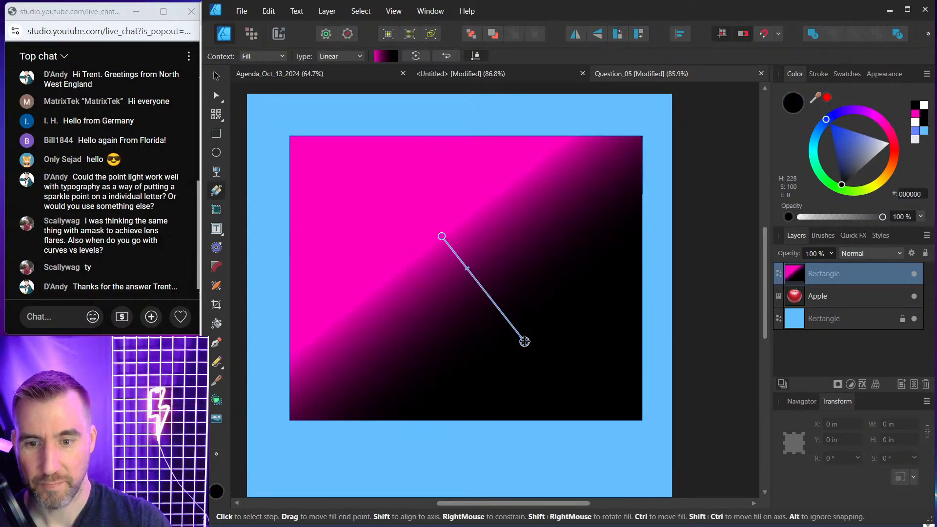
drag(883, 218, 791, 248)
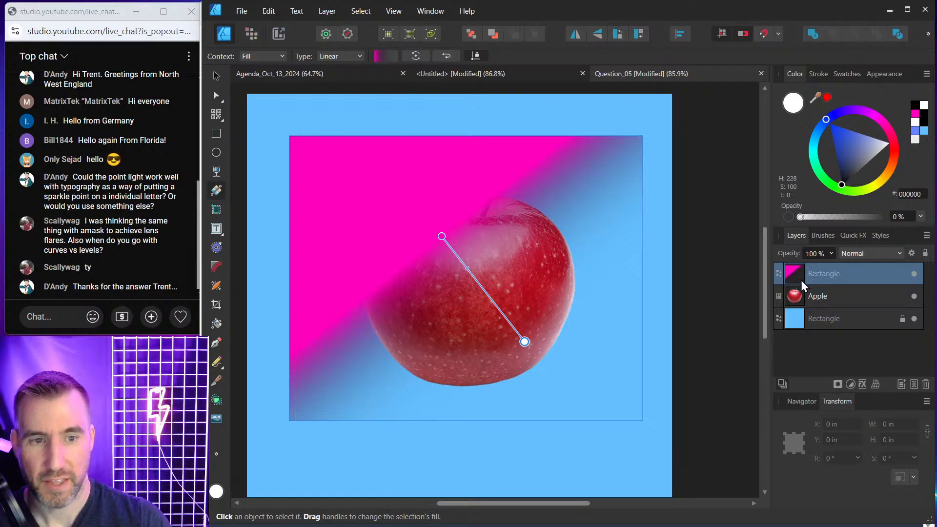
Step: Nest the magenta gradient rectangle as the Apple layer's mask, and try shifting its magenta end slightly before undoing that move
drag(801, 280, 795, 294)
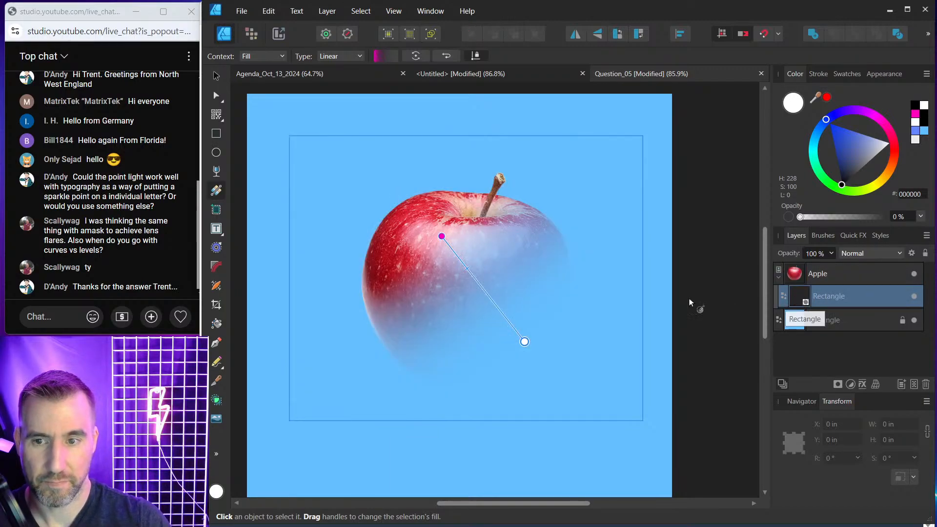
mouse_move(441, 236)
mouse_down()
mouse_move(487, 194)
mouse_move(385, 139)
mouse_move(449, 268)
mouse_move(335, 130)
mouse_move(433, 236)
mouse_up()
key(ctrl+z)
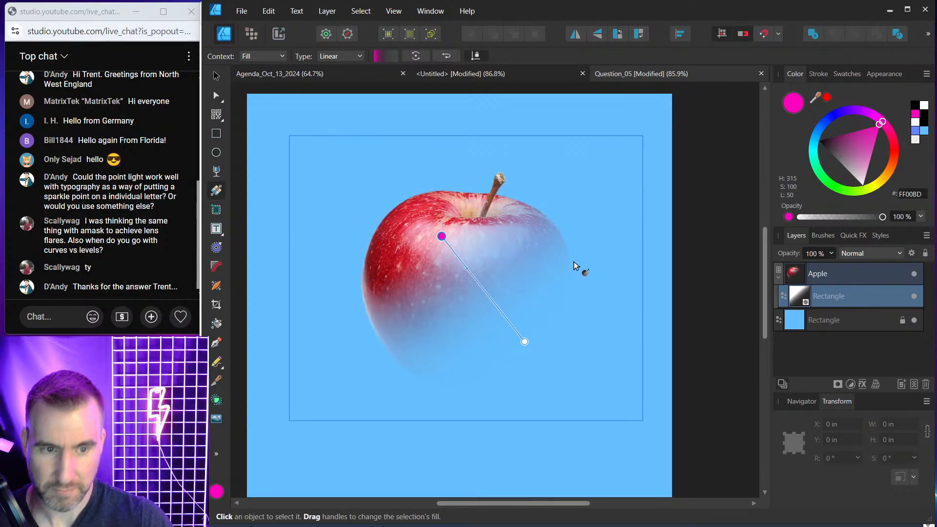
Step: Pull the magenta gradient rectangle out of the mask to above the Apple layer, and nest it back as the Apple layer's mask
key(ctrl+z)
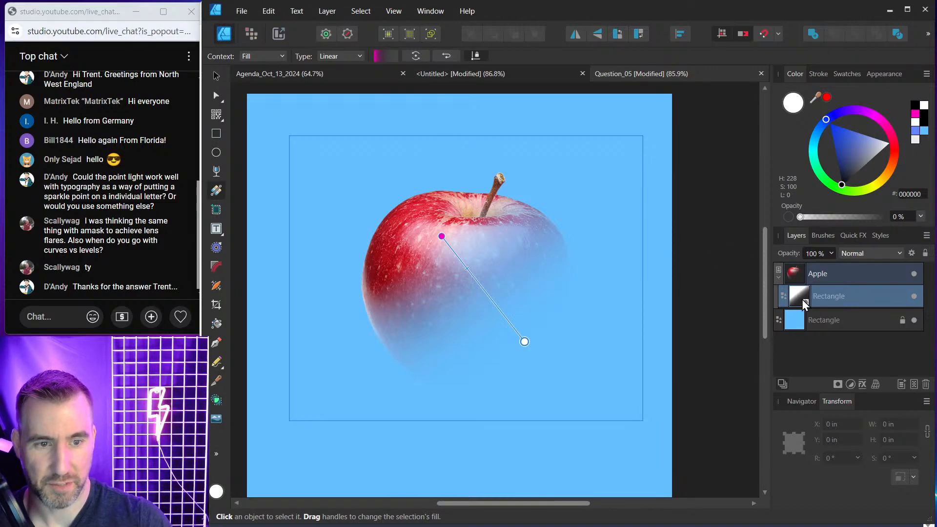
drag(801, 298, 827, 295)
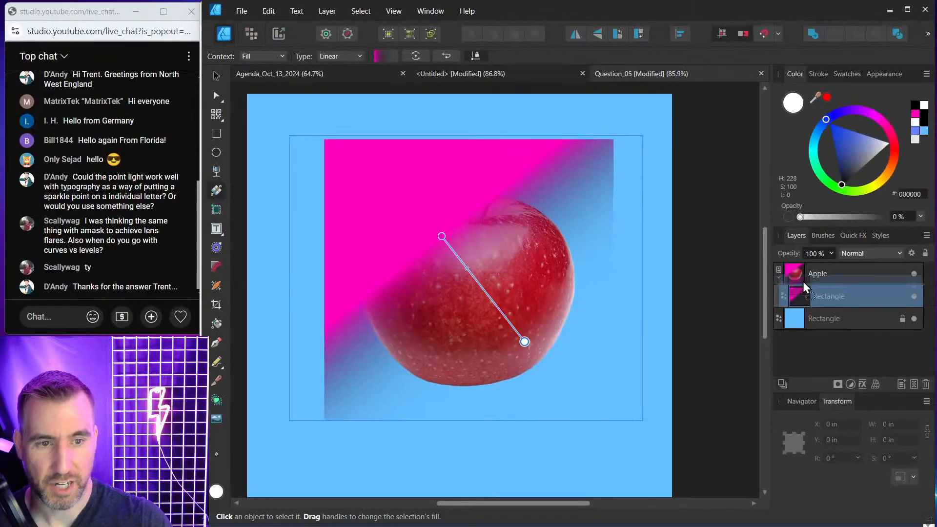
drag(804, 281, 805, 261)
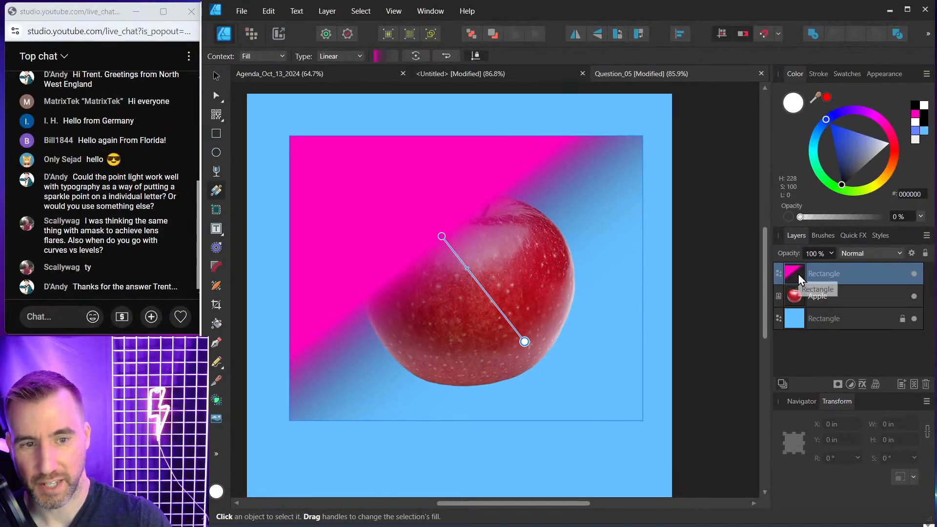
drag(798, 274, 796, 294)
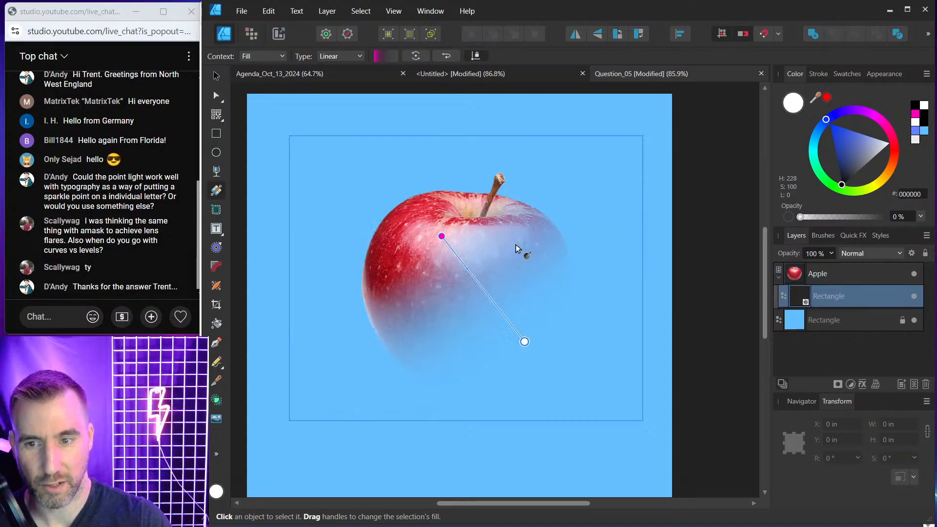
Step: Extend the mask gradient's magenta end to the apple's upper-left edge, and try pulling the rectangle out of the mask above the Apple layer
drag(444, 237, 431, 189)
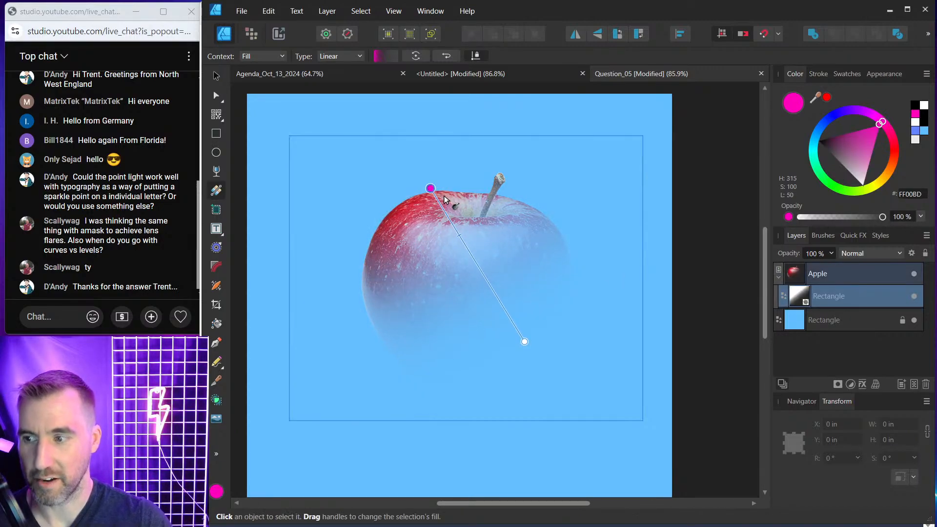
click(313, 76)
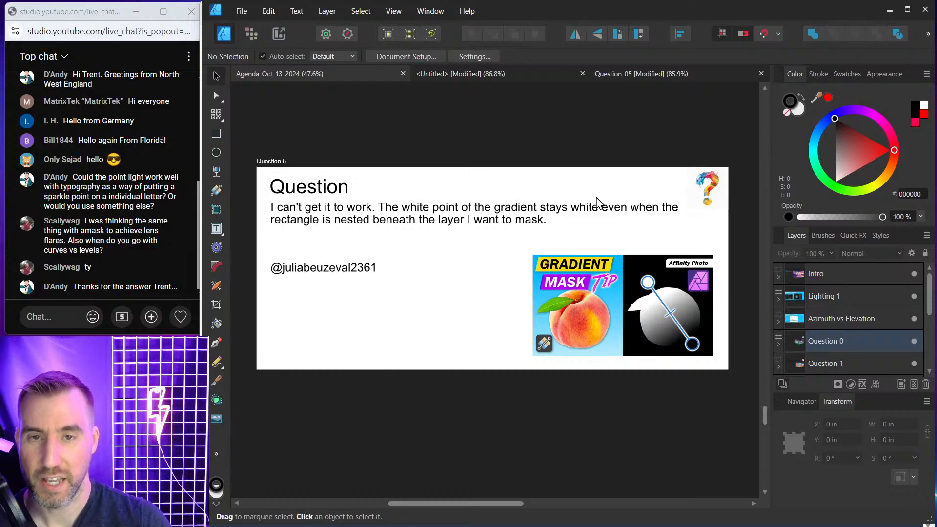
click(616, 73)
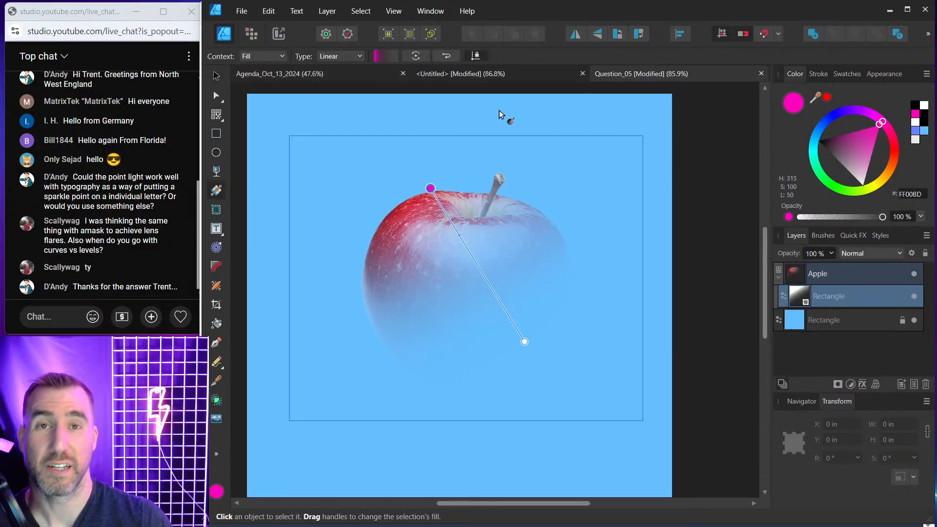
drag(800, 295, 824, 277)
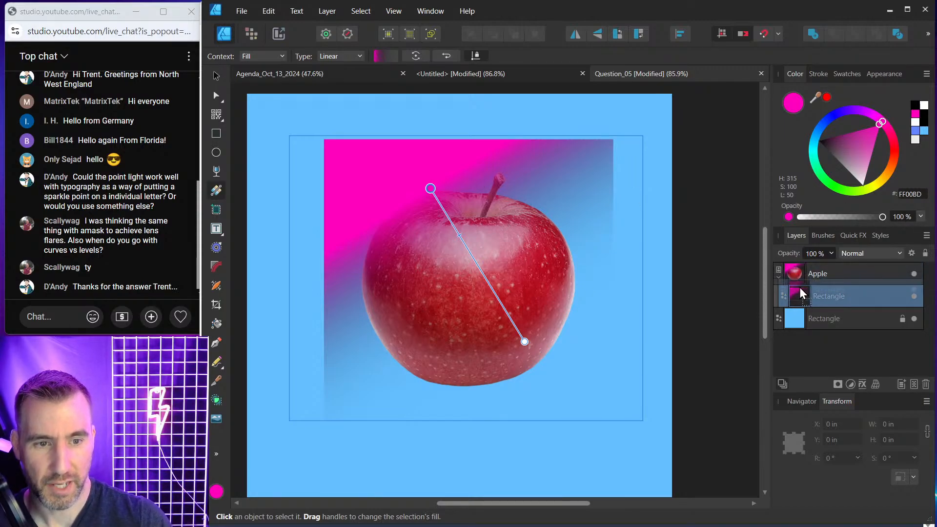
Step: Return to the Agenda_Oct_13_2024 document, hide the interface panels, and read on from Question 5 to Question 6
click(353, 77)
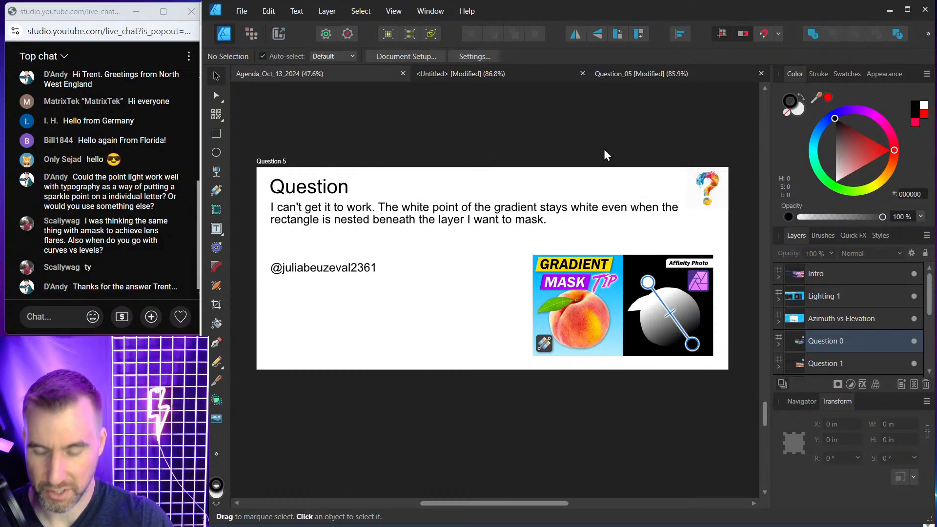
key(Tab)
scroll(596, 200, up, 2)
drag(558, 205, 713, 213)
scroll(656, 206, down, 1)
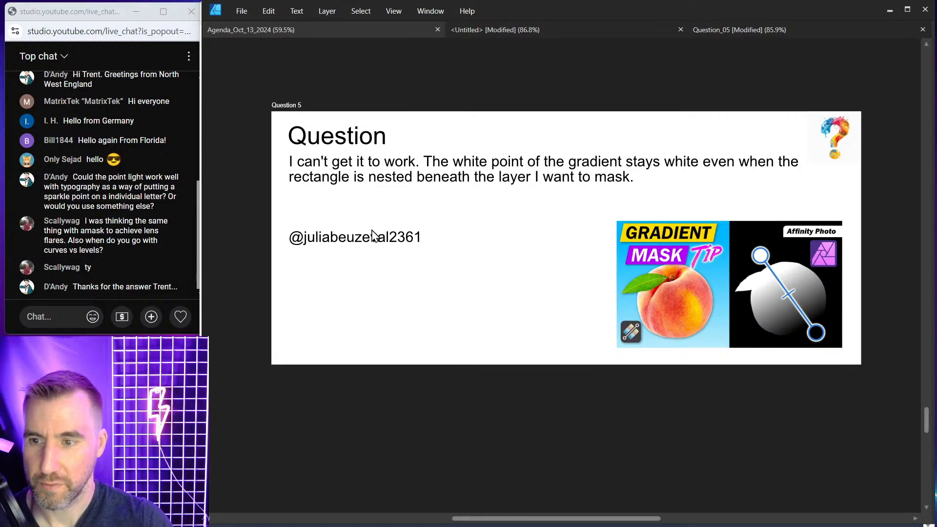
scroll(567, 230, down, 10)
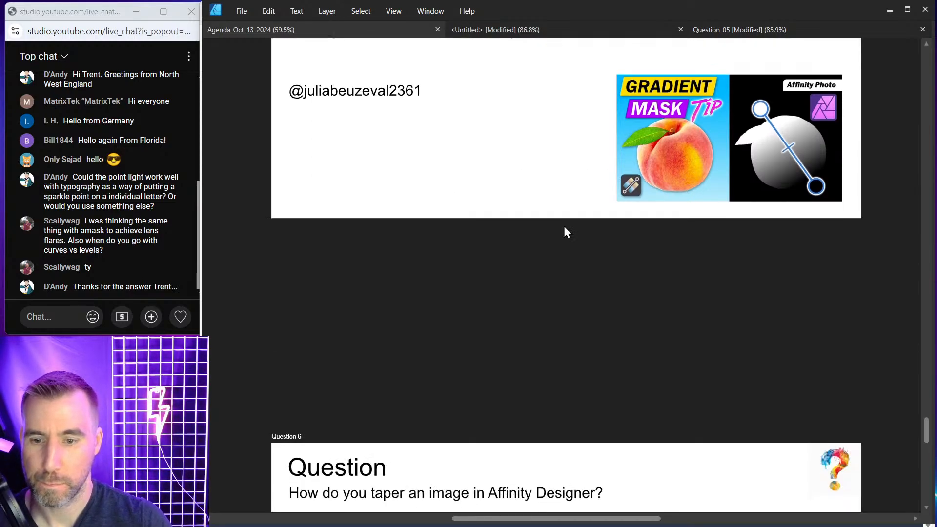
scroll(564, 221, down, 1)
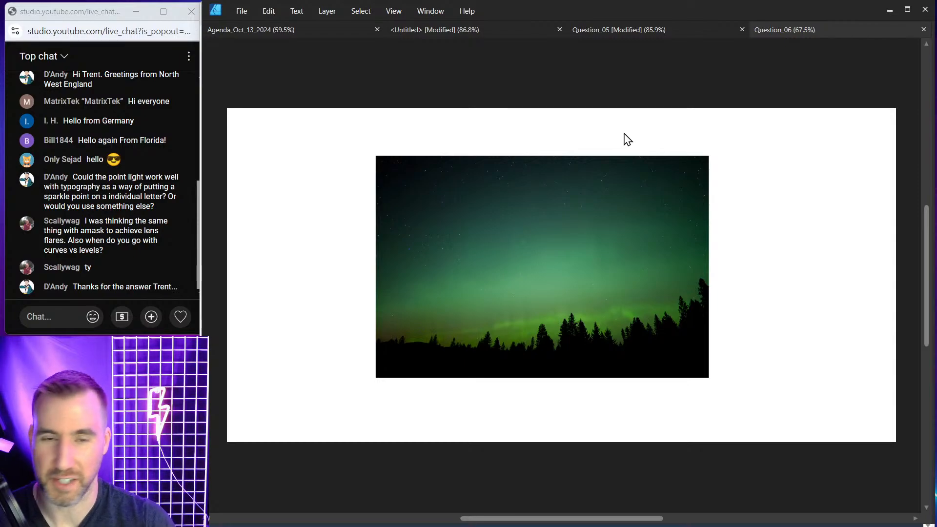
Step: Restore the interface panels and try a Perspective warp on the aurora image, pulling its lower-right corner inward and undoing that move
key(Tab)
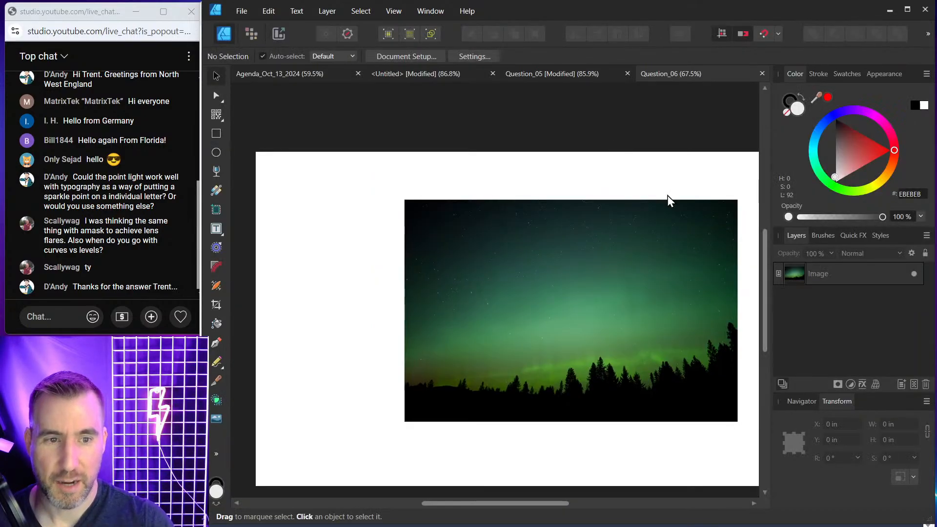
scroll(669, 201, down, 1)
drag(668, 195, 565, 179)
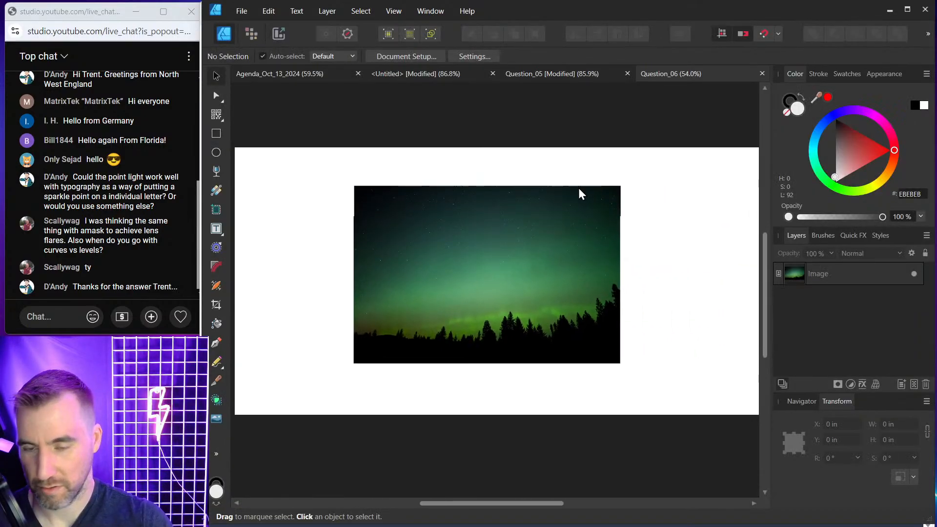
click(571, 214)
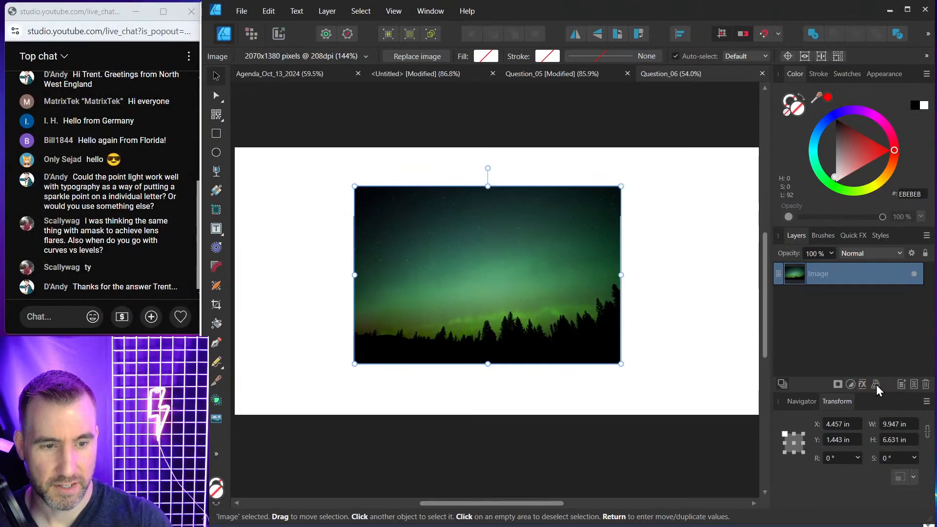
click(876, 385)
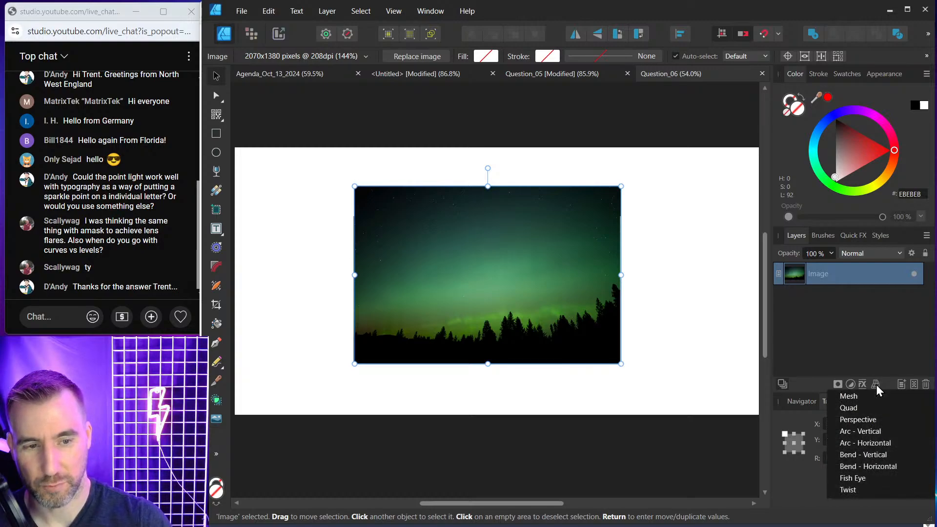
click(868, 421)
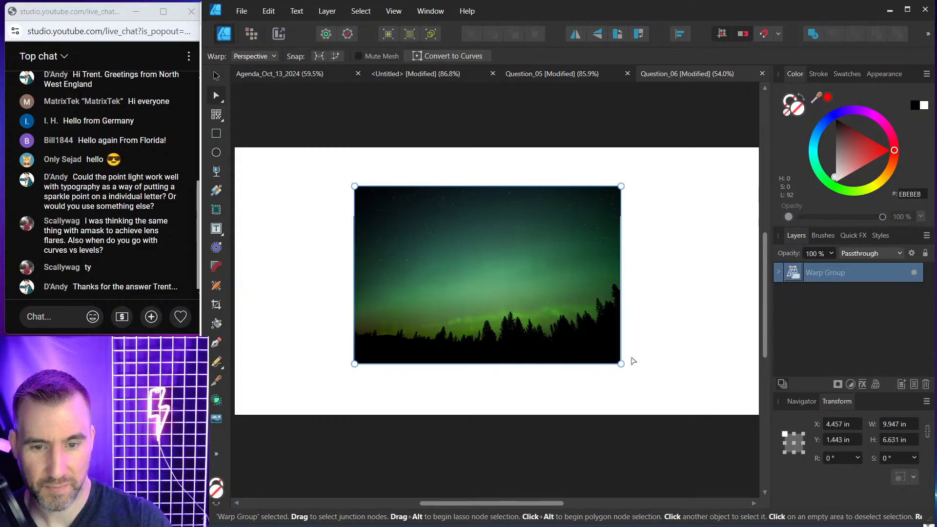
drag(622, 365, 596, 368)
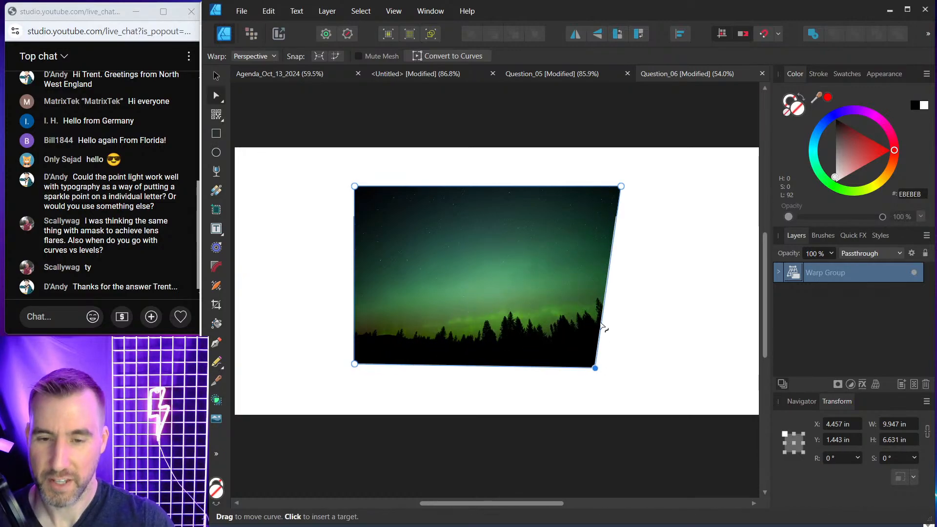
key(ctrl+z)
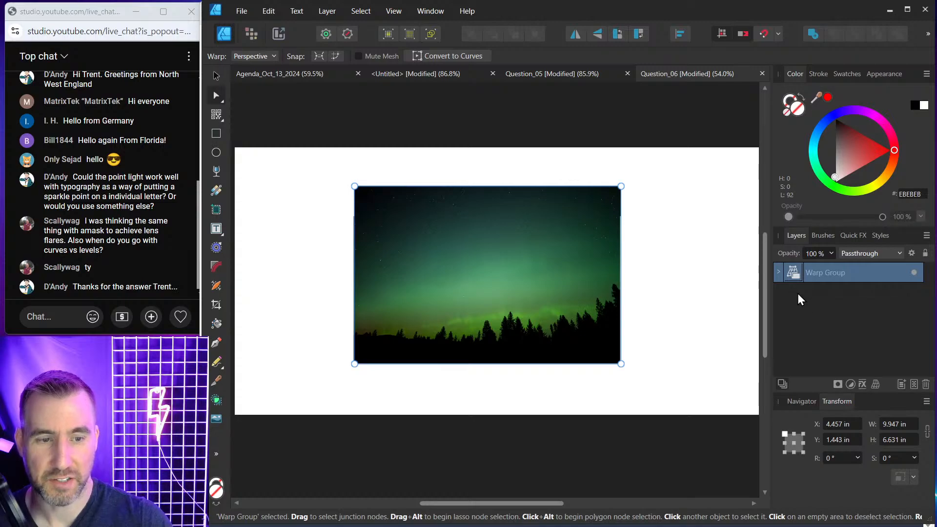
Step: Move the aurora image out of the warp group and delete the empty group
click(780, 273)
drag(798, 297, 831, 264)
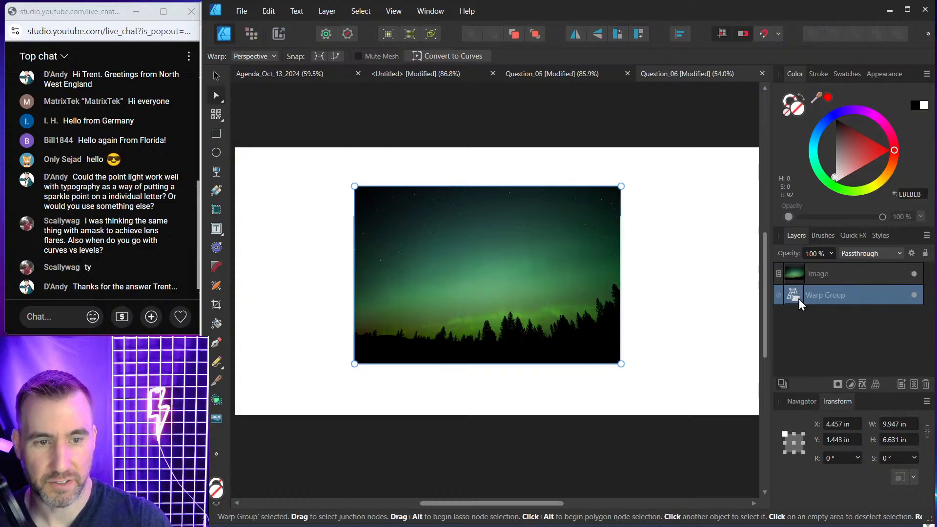
key(Delete)
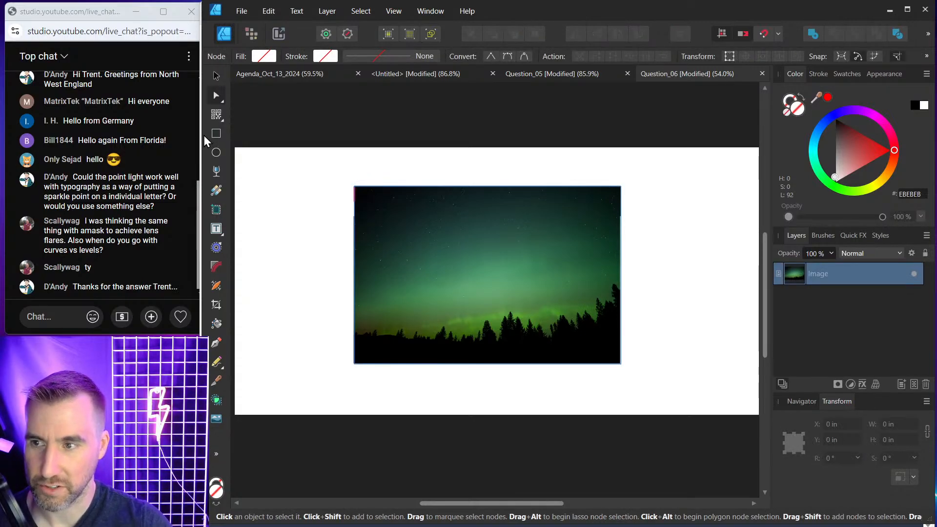
Step: Draw a five-point star about 3.4 in wide beside the aurora image and fill it with yellow FFD300
click(216, 133)
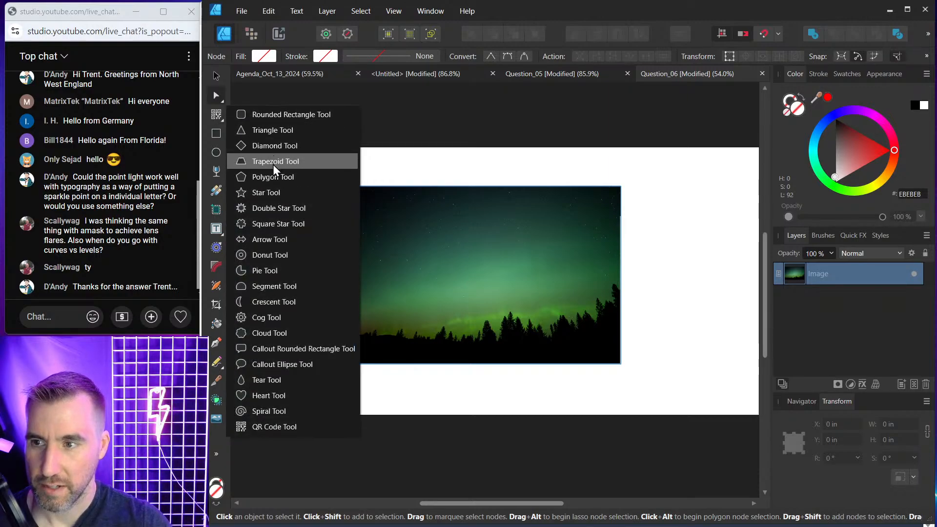
click(266, 192)
drag(651, 219, 743, 311)
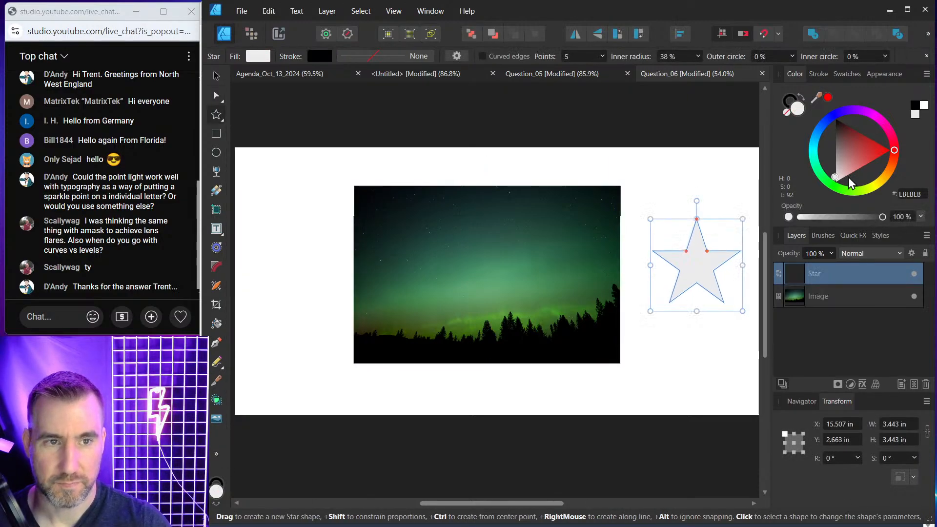
click(884, 186)
drag(677, 212, 601, 195)
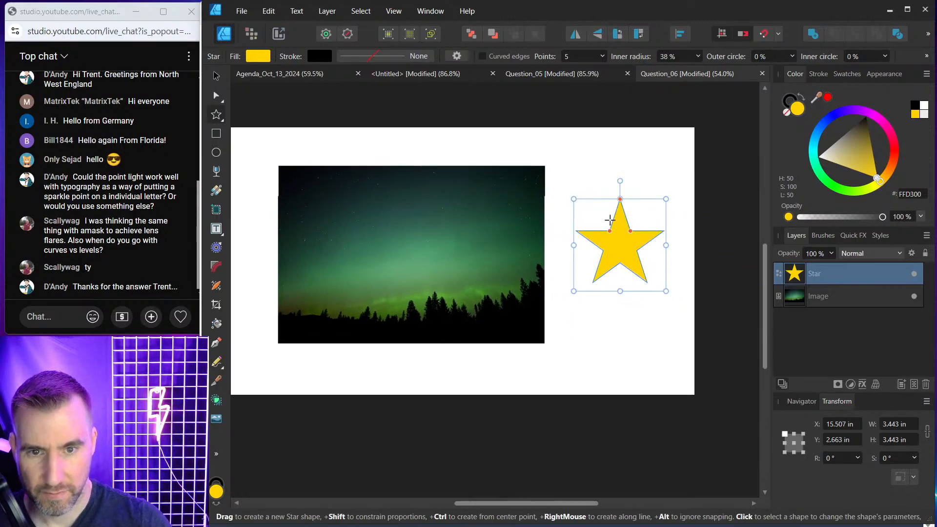
Step: Try a Perspective warp on the yellow star by repositioning its two lower corners, and delete the star's warp group
click(876, 384)
click(871, 418)
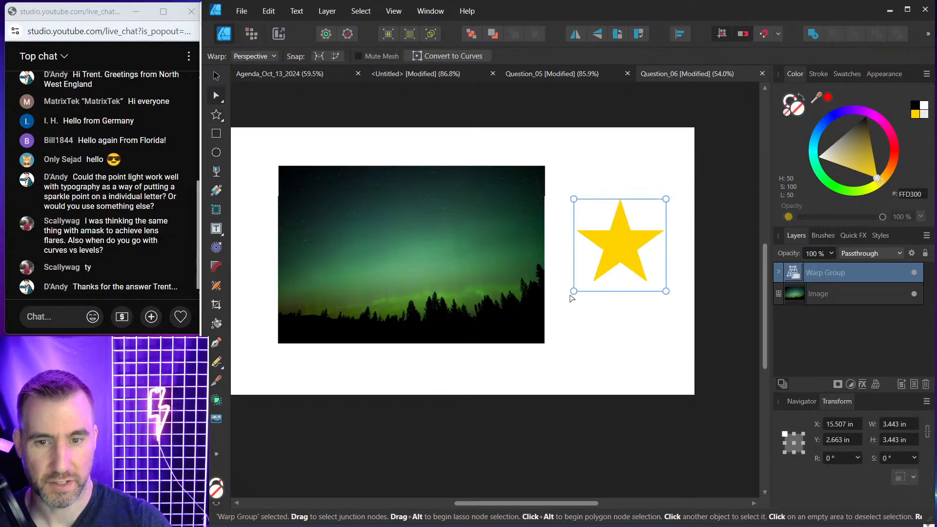
drag(574, 291, 521, 266)
drag(629, 303, 656, 321)
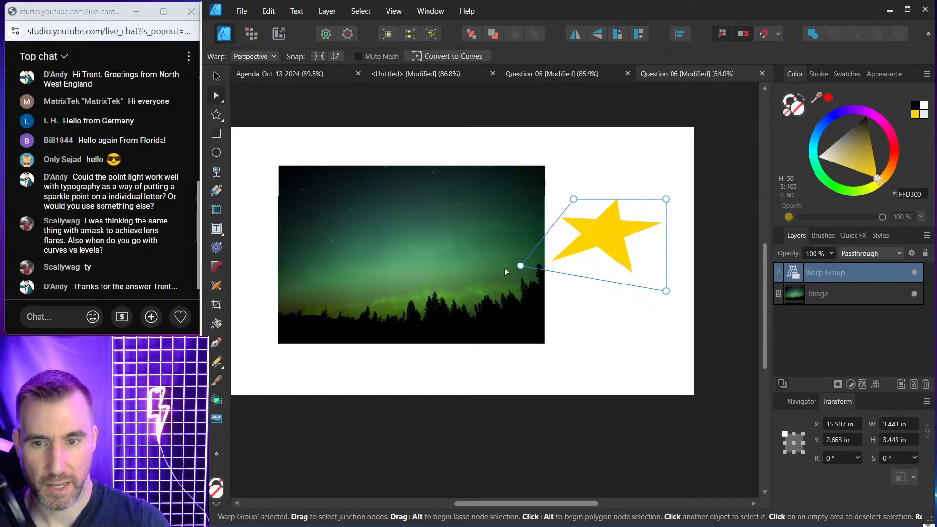
drag(521, 266, 588, 317)
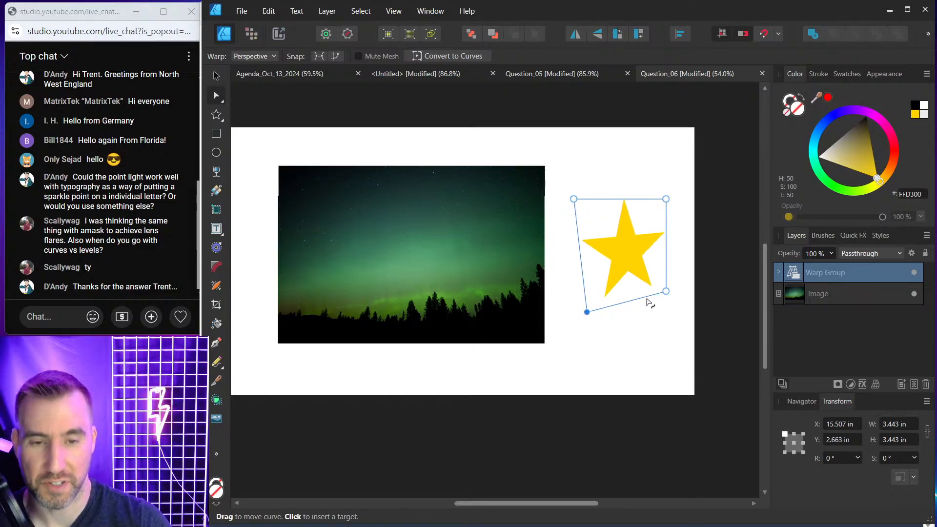
drag(667, 292, 707, 332)
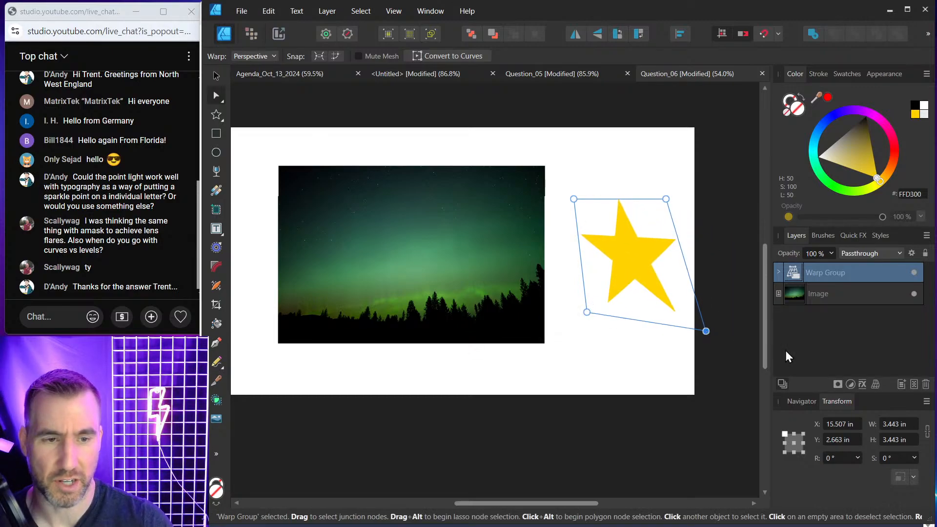
click(926, 384)
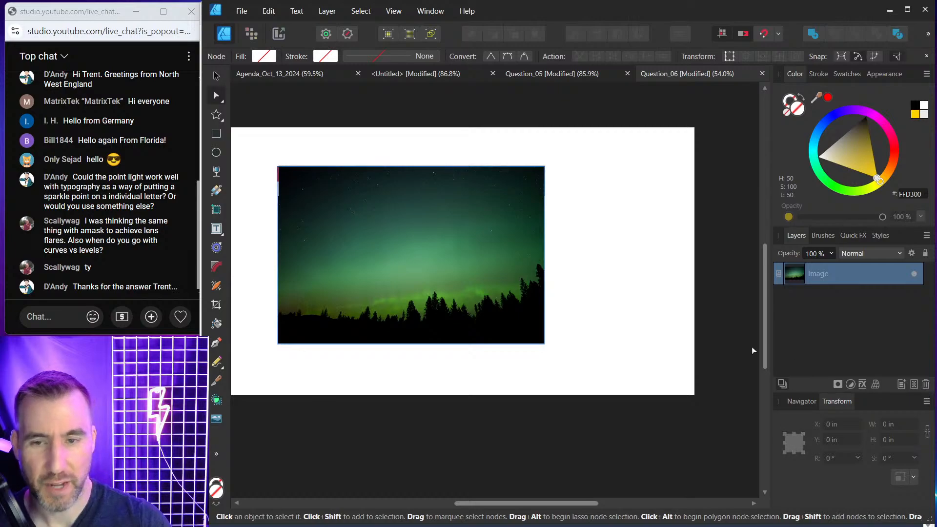
Step: Switch to the Pixel persona and add a live Perspective filter to the aurora image
drag(407, 229, 501, 239)
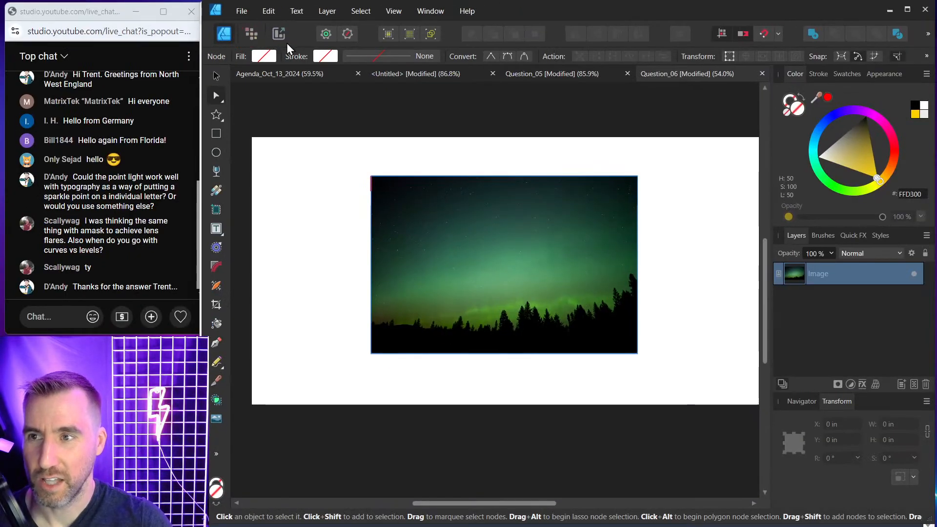
click(216, 76)
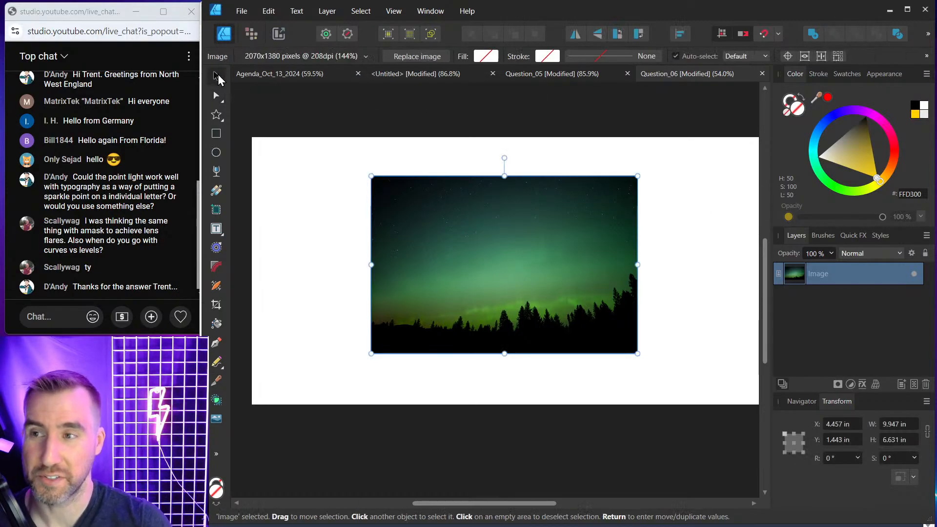
click(249, 32)
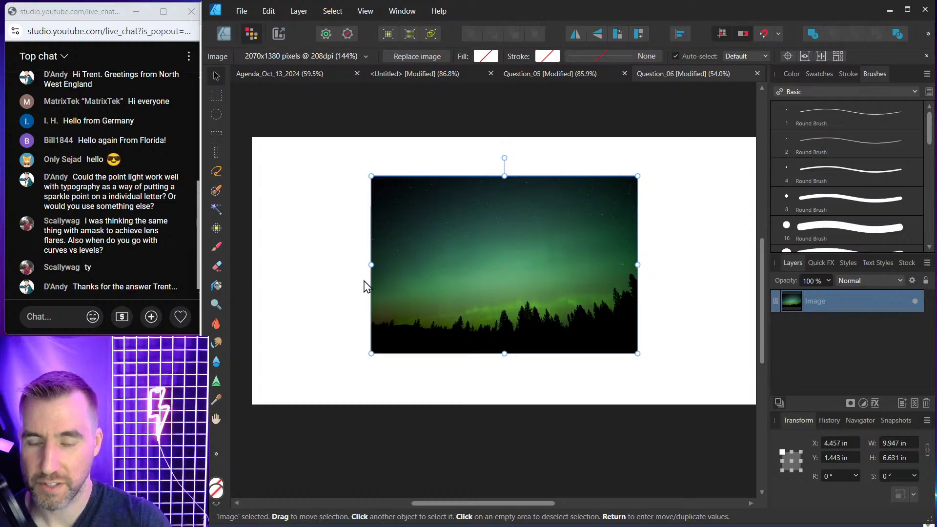
click(792, 74)
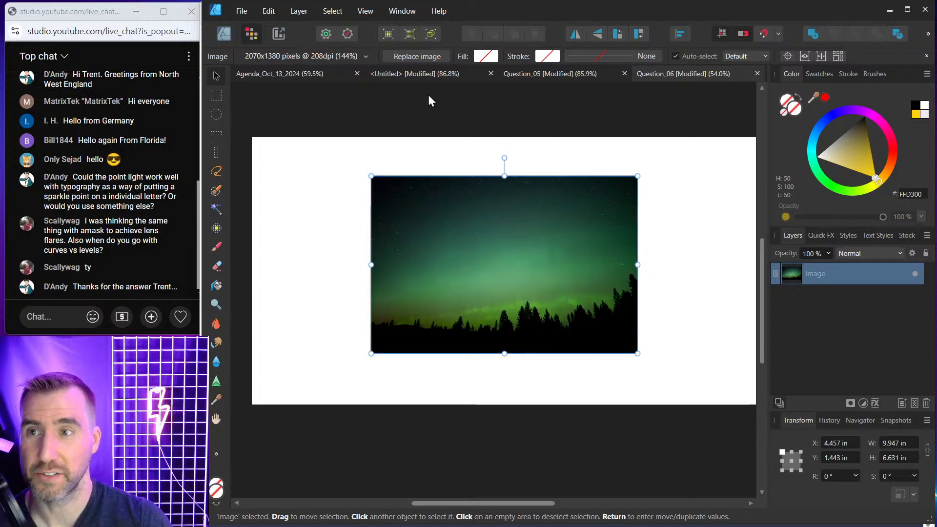
click(298, 12)
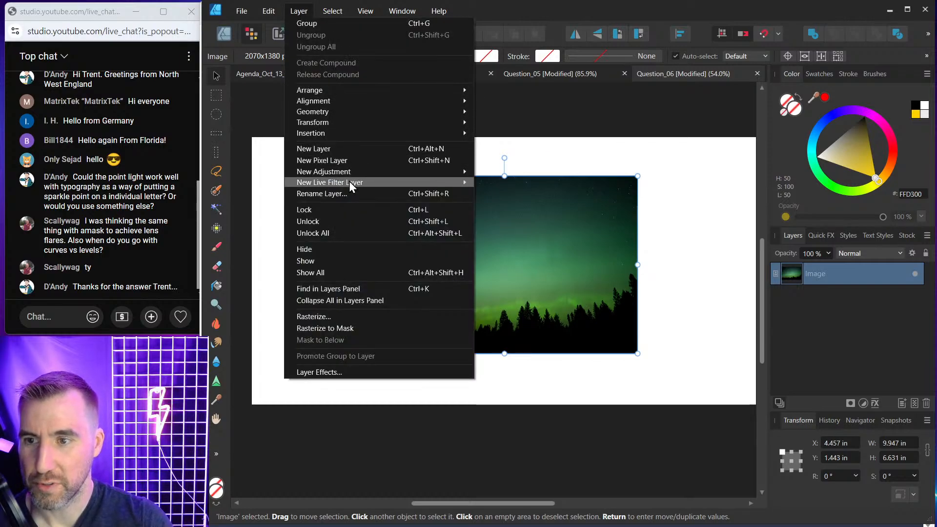
mouse_move(350, 183)
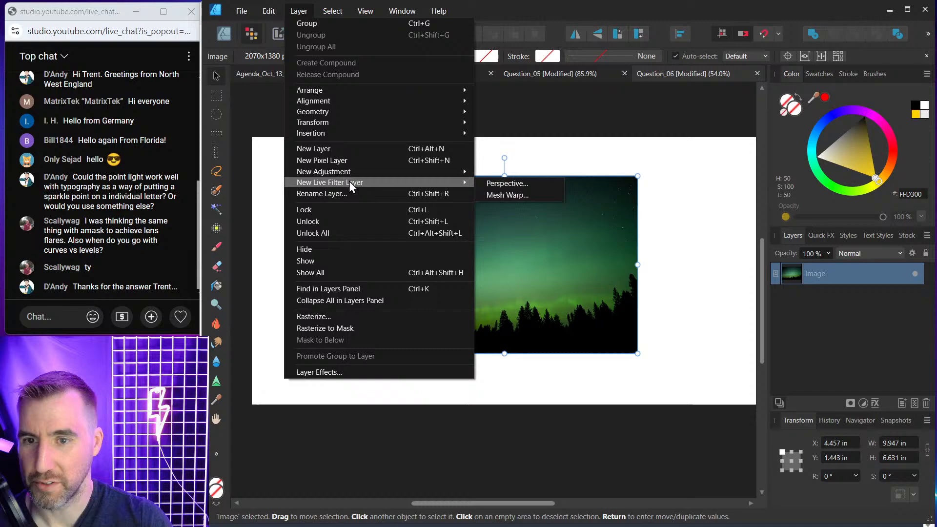
click(543, 184)
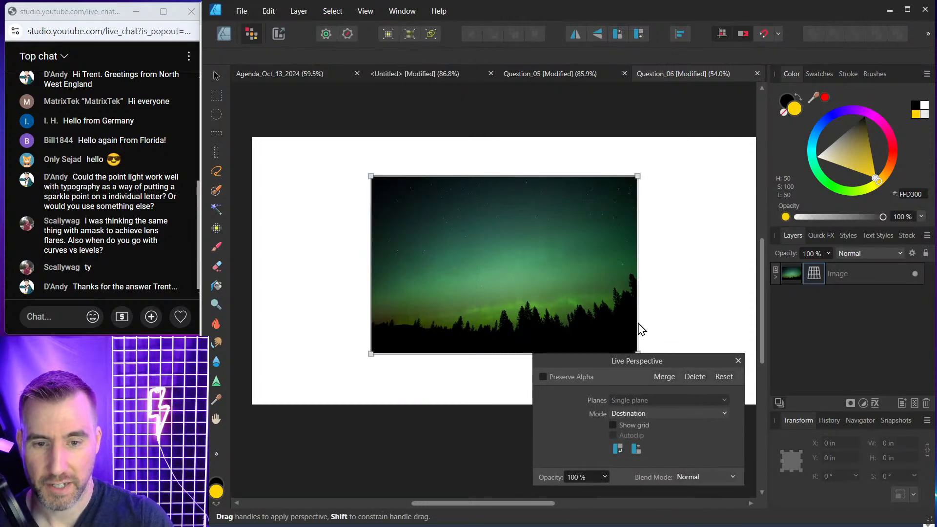
Step: Try the live Perspective on the aurora image by repositioning its two lower corners several times, and close the filter settings
drag(637, 326, 561, 315)
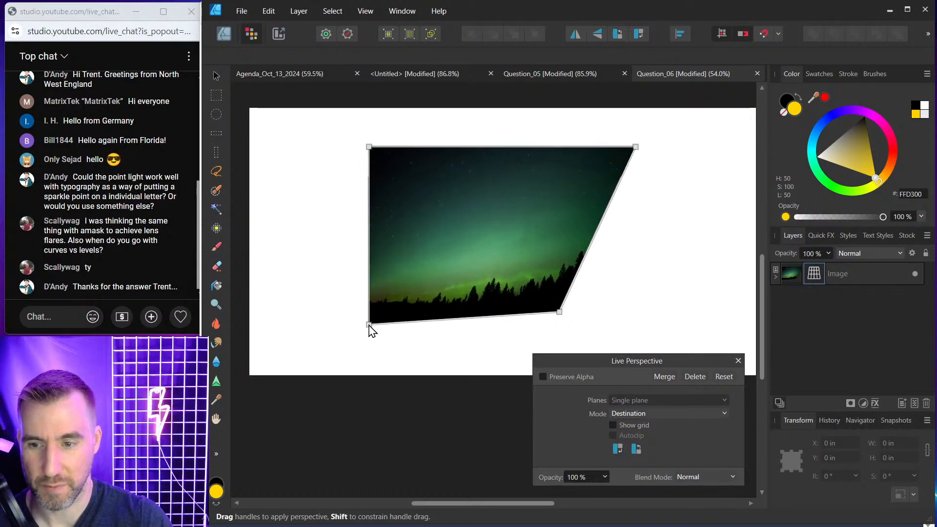
drag(370, 326, 506, 328)
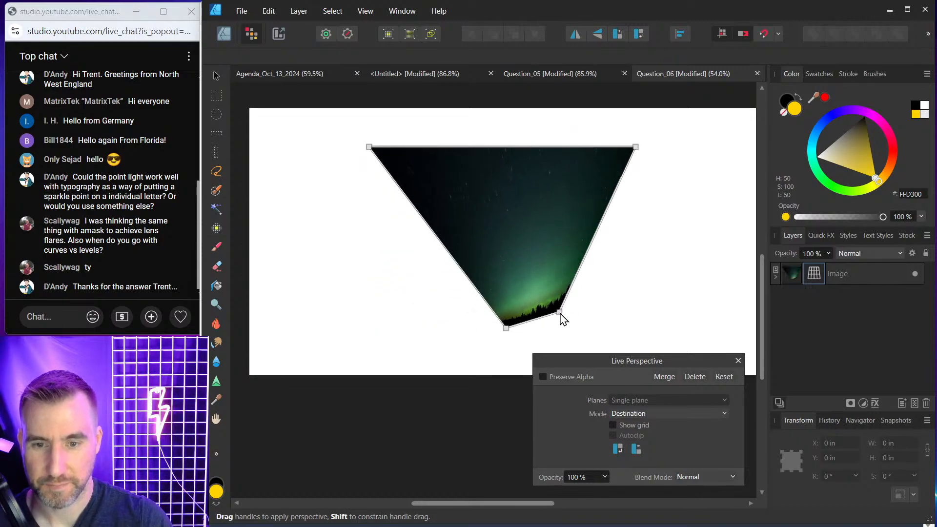
drag(560, 314, 644, 301)
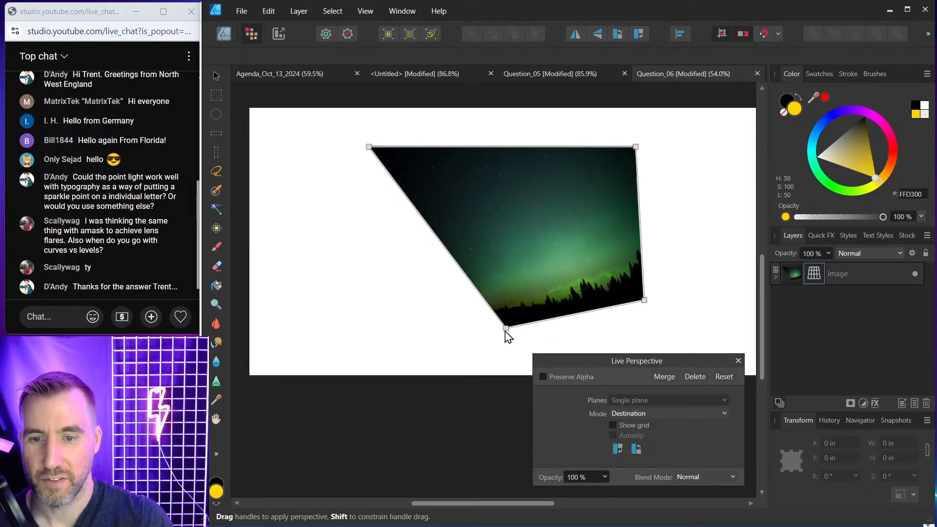
drag(506, 331, 376, 342)
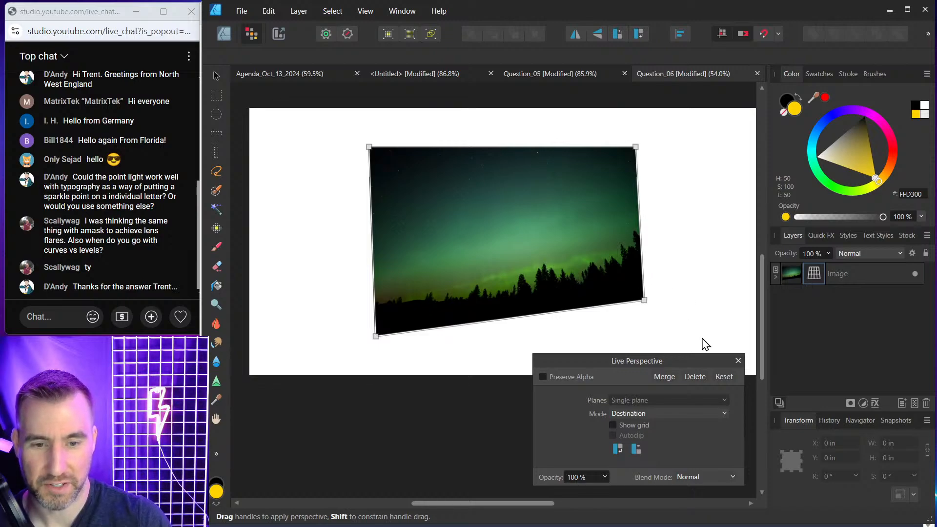
click(739, 361)
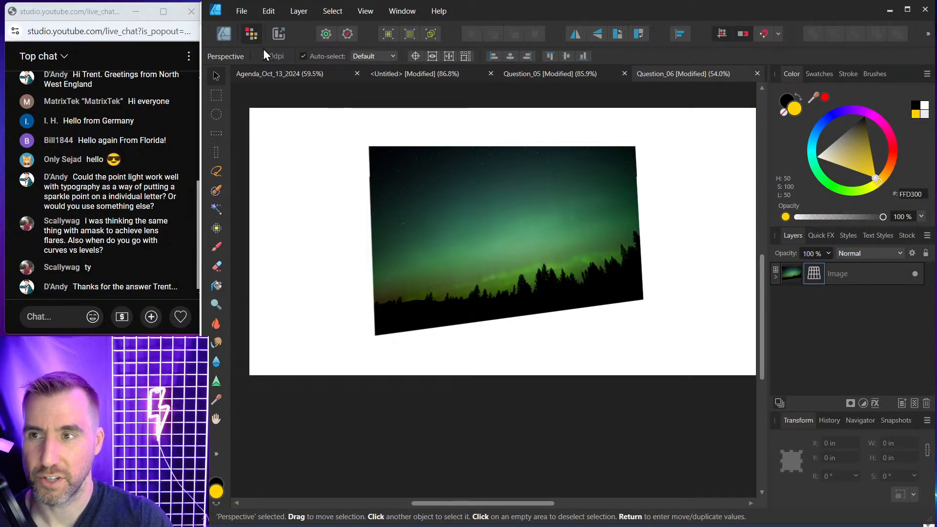
Step: Look at the distorted image in the Designer persona, return to the Pixel persona and delete the live Perspective filter from the aurora image
click(224, 34)
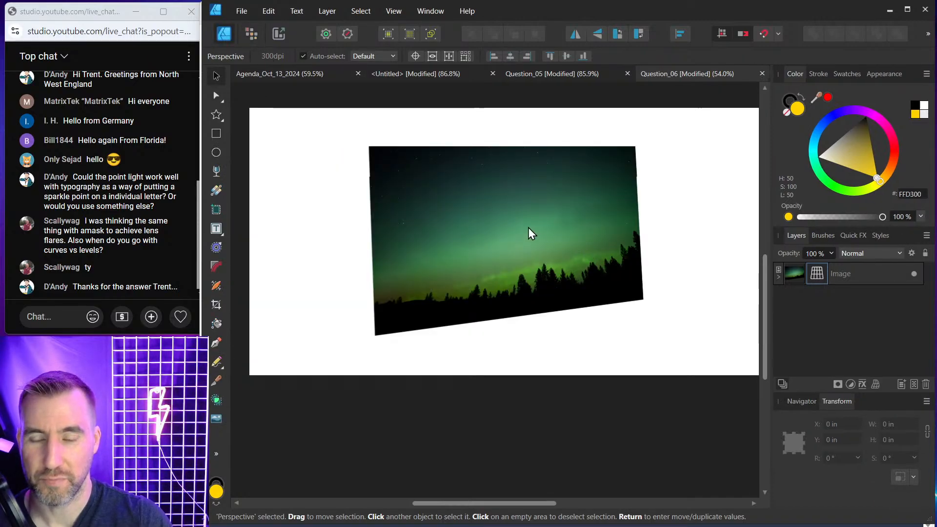
click(528, 228)
click(697, 276)
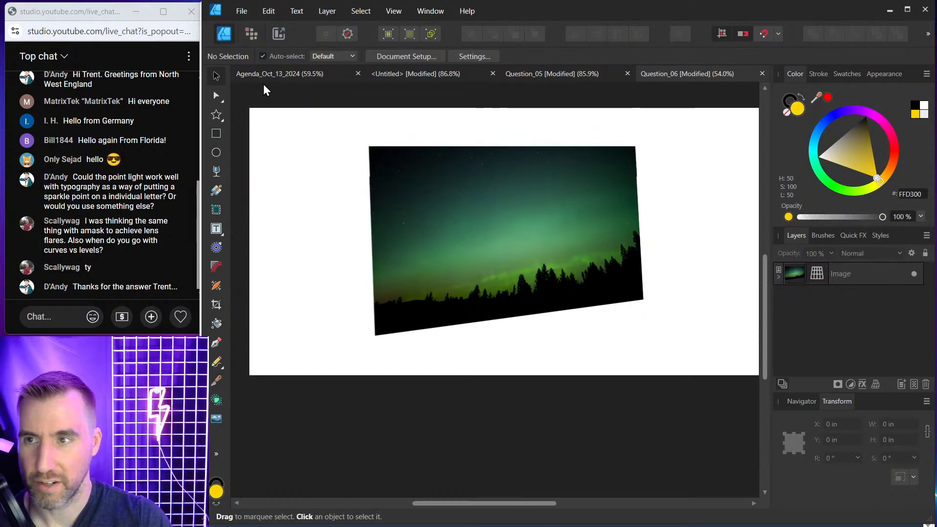
click(256, 33)
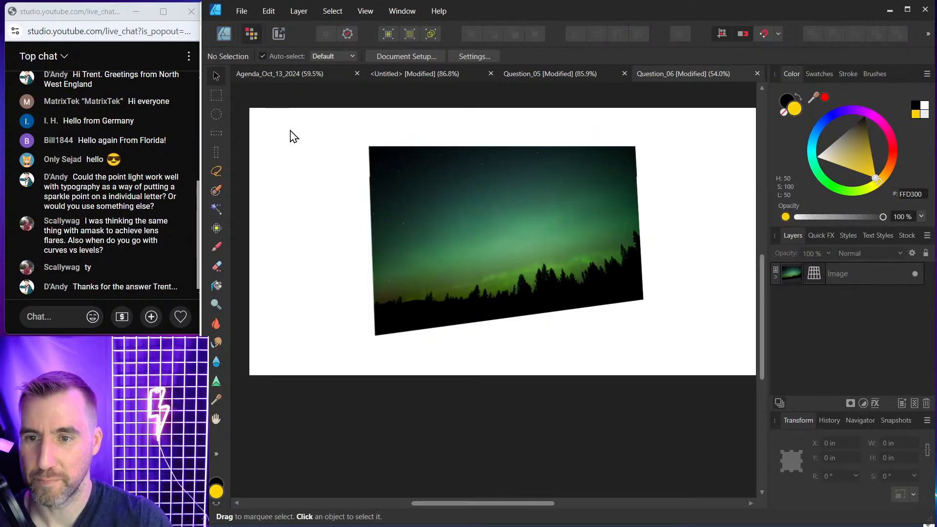
click(486, 210)
click(775, 277)
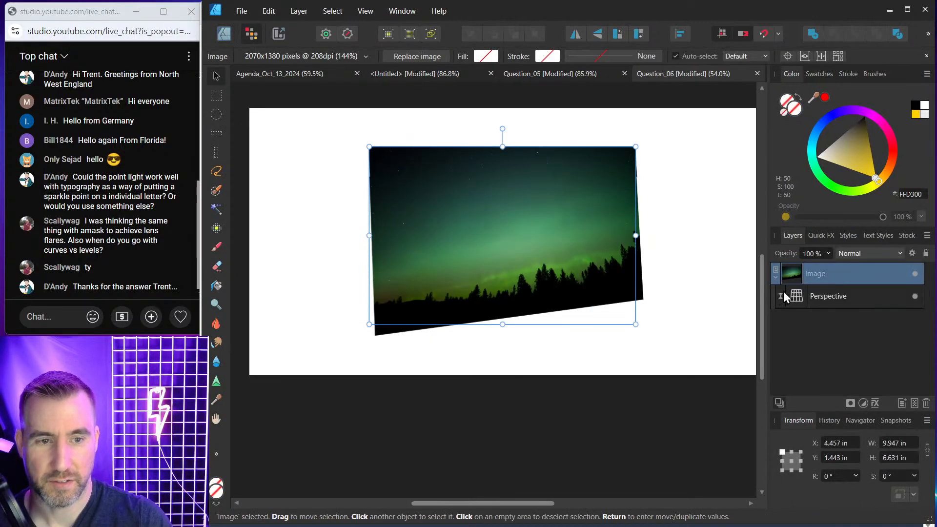
click(842, 299)
click(926, 404)
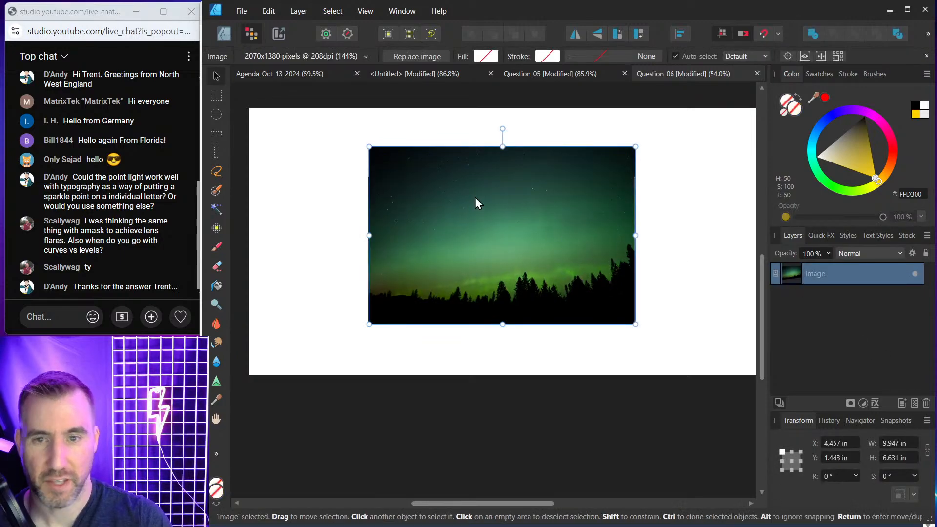
Step: Add another live Perspective filter to the aurora image and adjust its two lower corners, shifting the lower-left one slightly outward
click(300, 11)
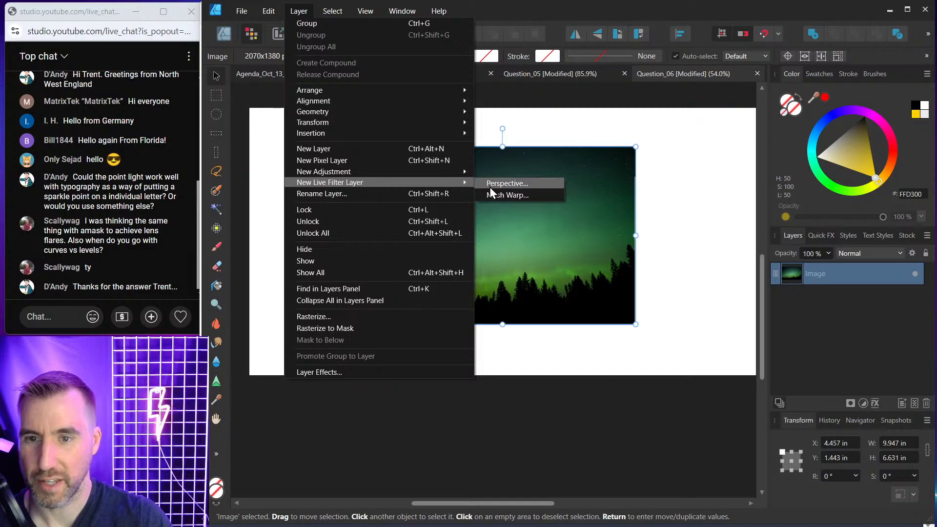
click(505, 186)
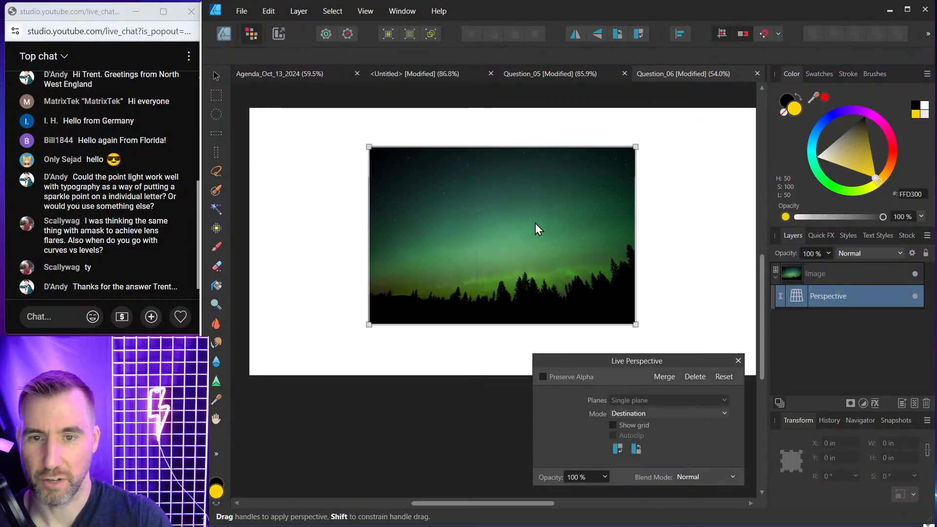
drag(638, 330, 525, 306)
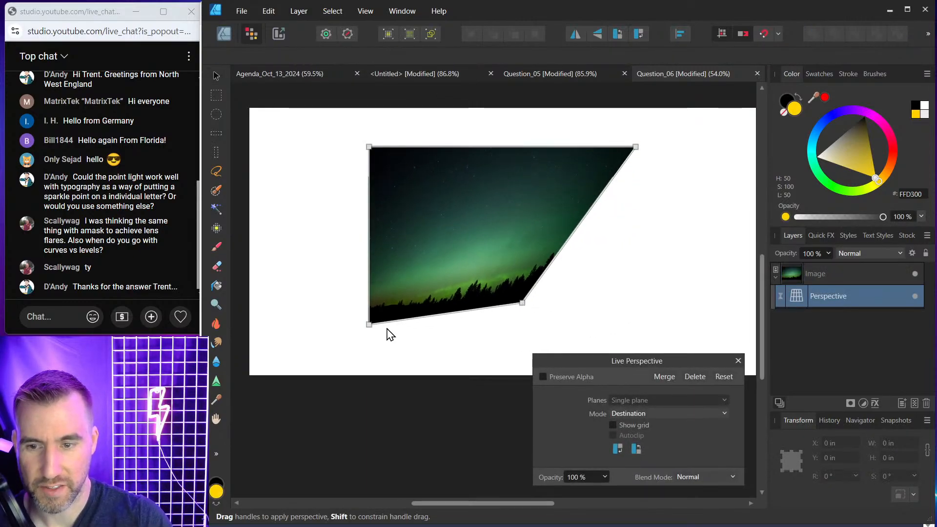
mouse_move(368, 329)
mouse_down()
mouse_move(416, 310)
mouse_move(477, 311)
mouse_move(354, 319)
mouse_up()
drag(522, 303, 634, 330)
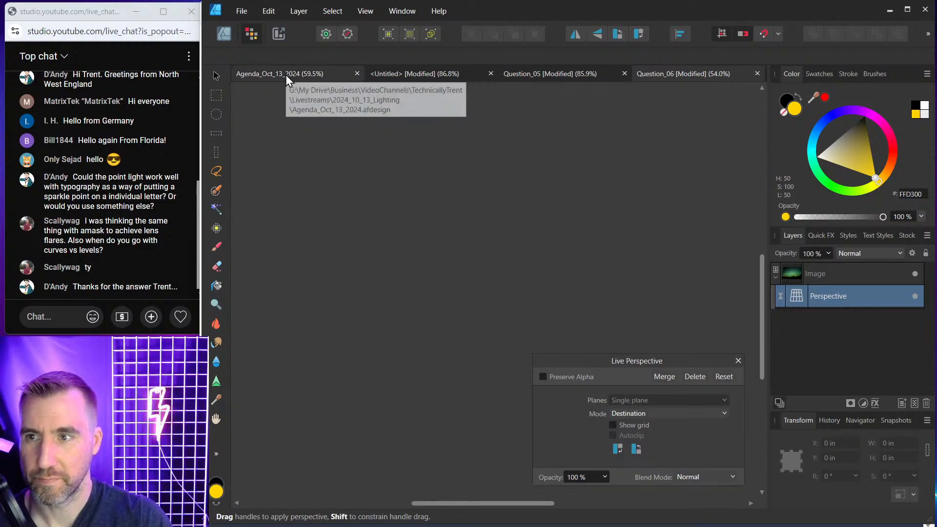
Step: Switch to the Agenda_Oct_13_2024 document and read Question 7 about clip to canvas with the interface panels hidden
click(285, 74)
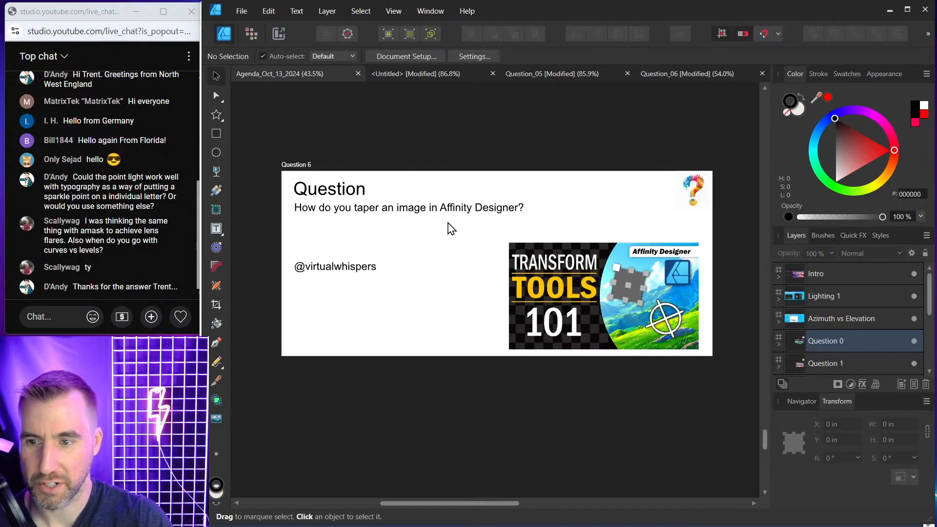
scroll(495, 202, down, 2)
scroll(496, 197, down, 8)
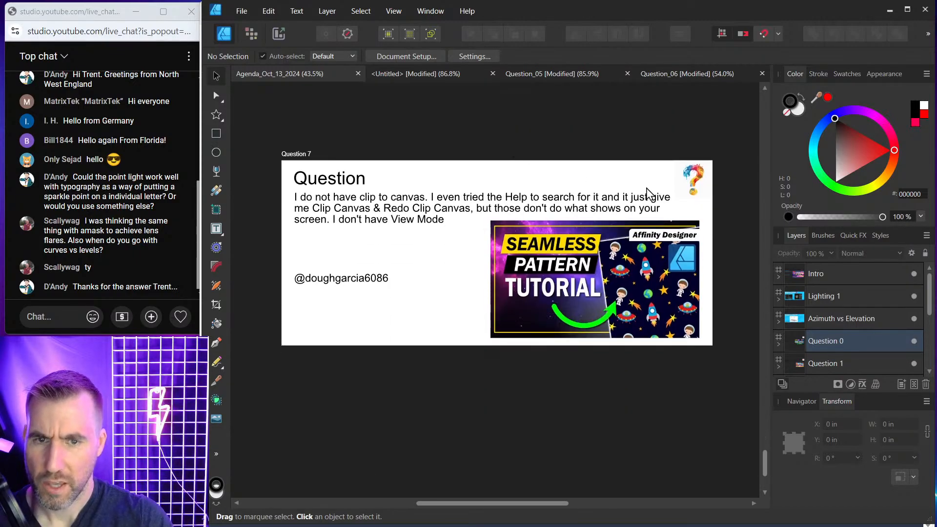
key(Tab)
scroll(647, 165, up, 1)
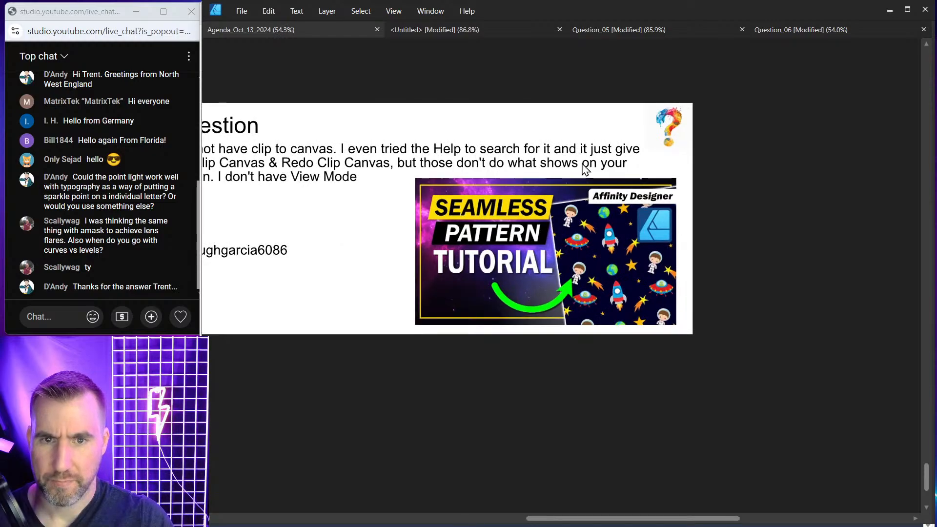
drag(580, 166, 699, 215)
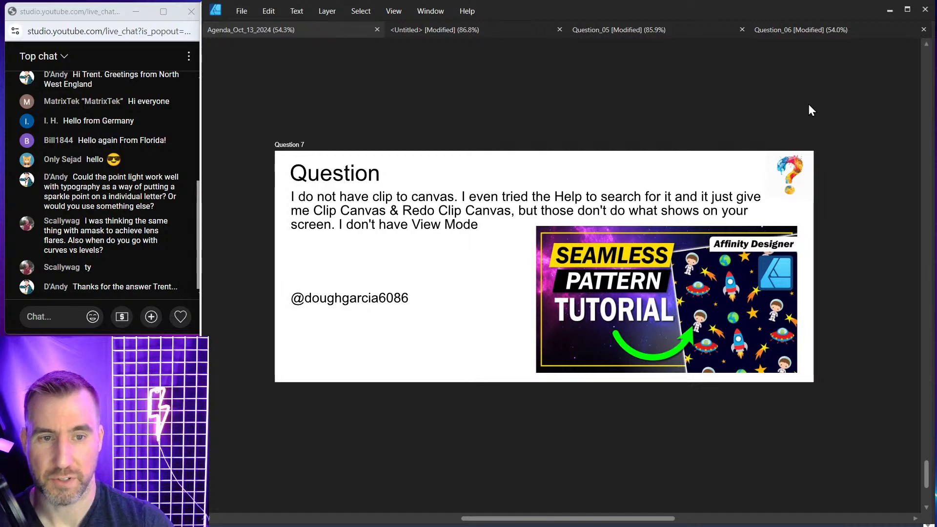
Step: Delete the distorted aurora image from the Question_06 document and restore the interface panels
click(812, 33)
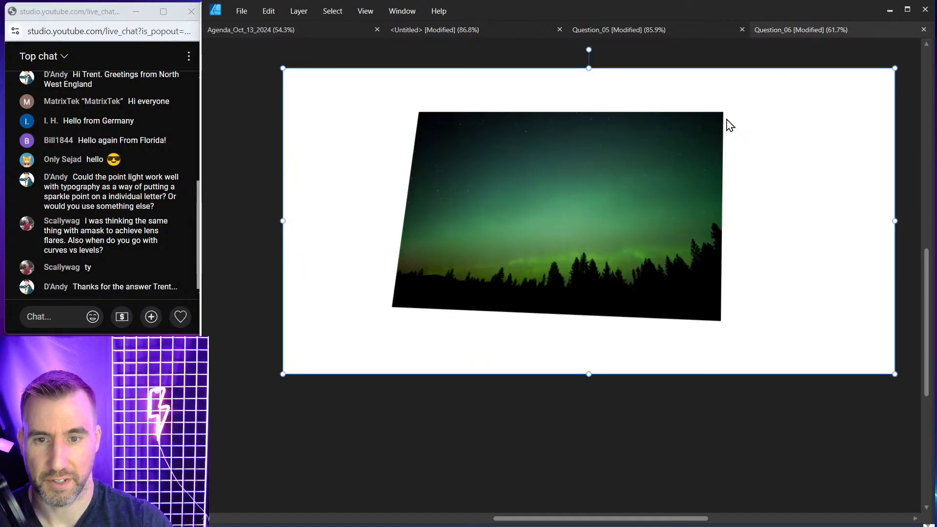
click(674, 168)
key(Delete)
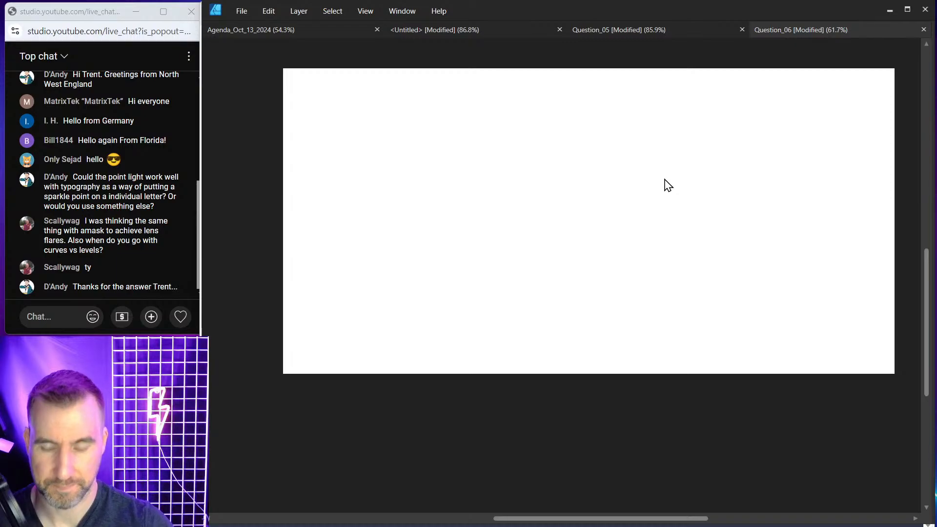
key(Tab)
drag(645, 205, 525, 204)
Step: In the Designer persona, draw a yellow five-point star about 7 in wide and move it partly past the artboard's lower edge
click(225, 35)
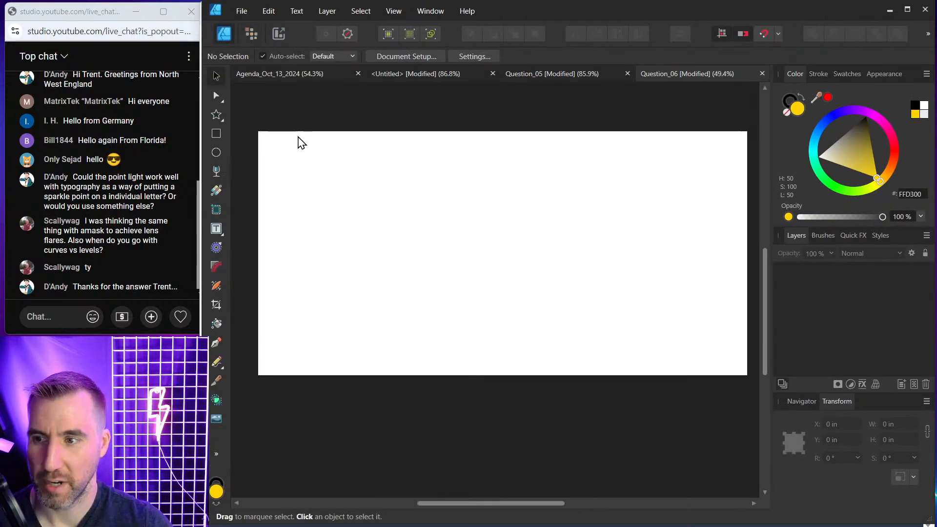
click(220, 139)
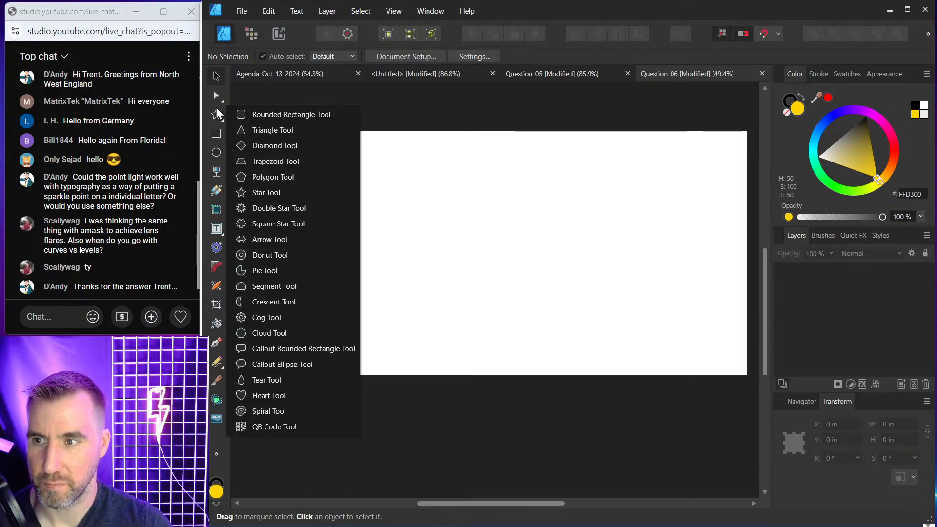
click(216, 112)
drag(441, 192, 608, 356)
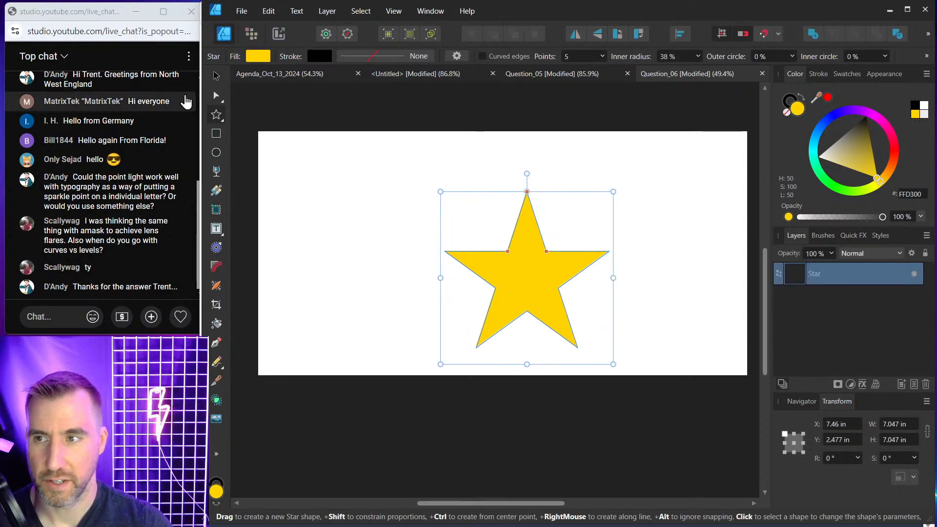
click(216, 76)
drag(573, 261, 532, 360)
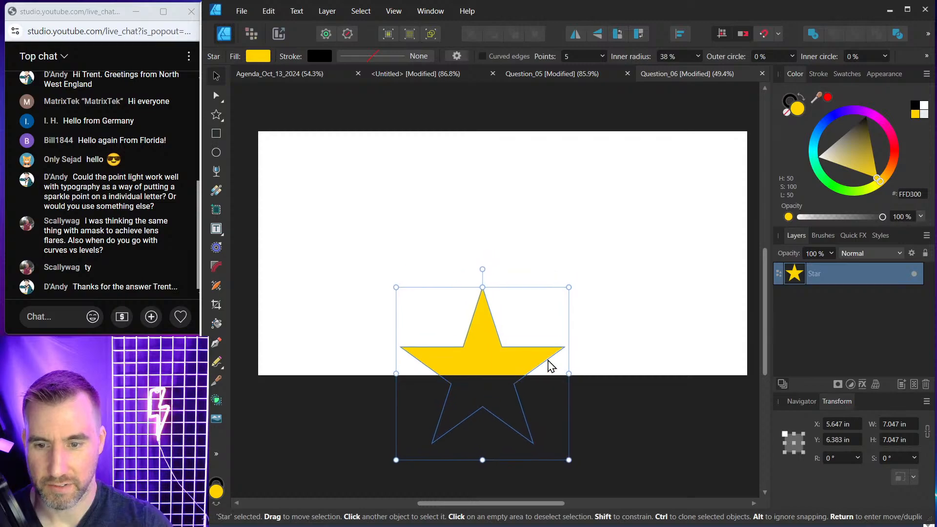
Step: Deselect the star and toggle Clip to Canvas off and back on to compare the part outside the canvas
click(653, 429)
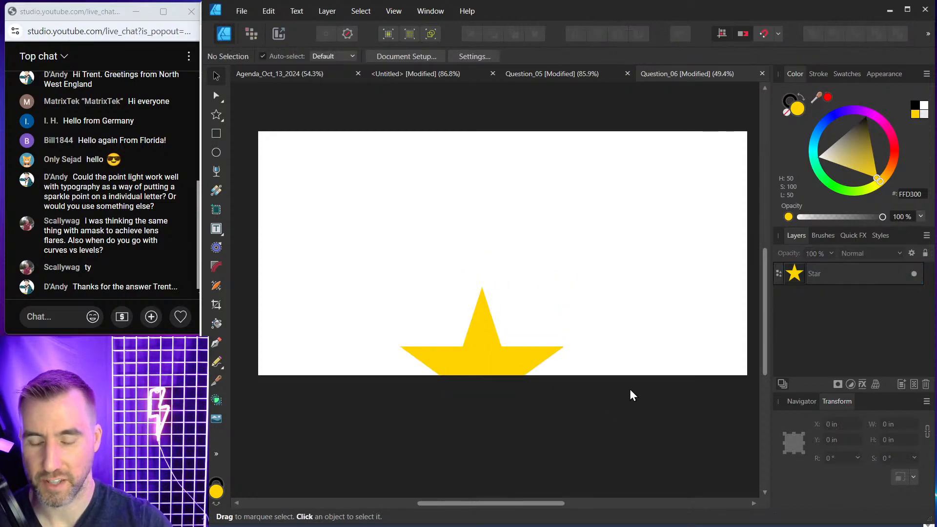
key(backslash)
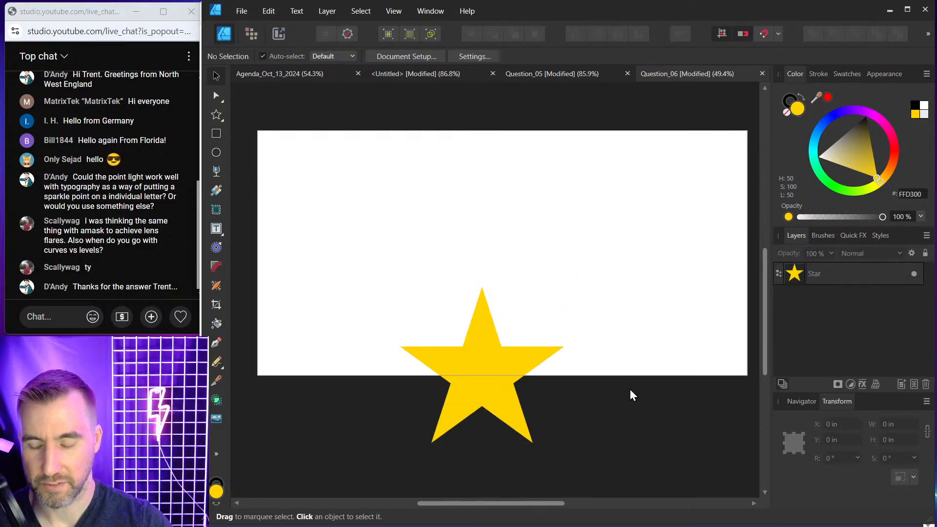
key(backslash)
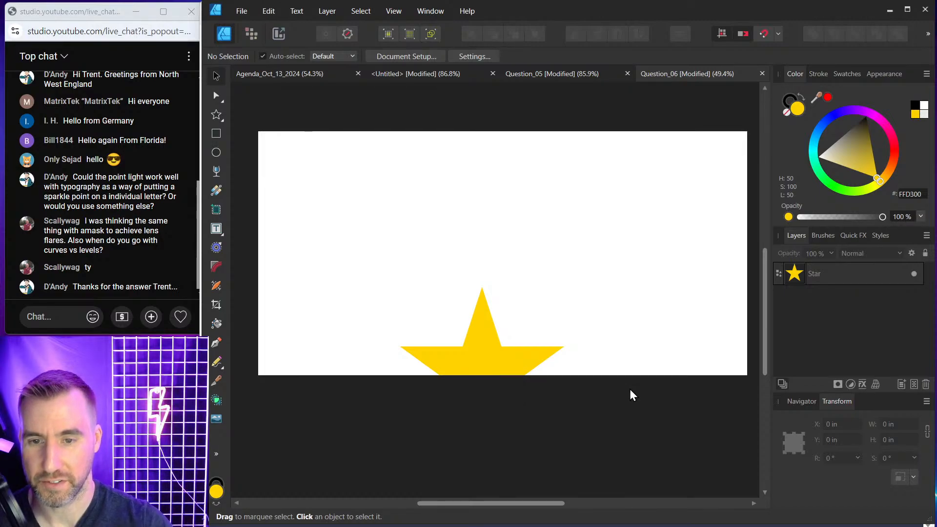
Step: Add the art text "Test Image" at about 254 pt above the canvas and turn off Clip to Canvas
ctrl+scroll(595, 319, down, 4)
key(t)
drag(443, 166, 481, 197)
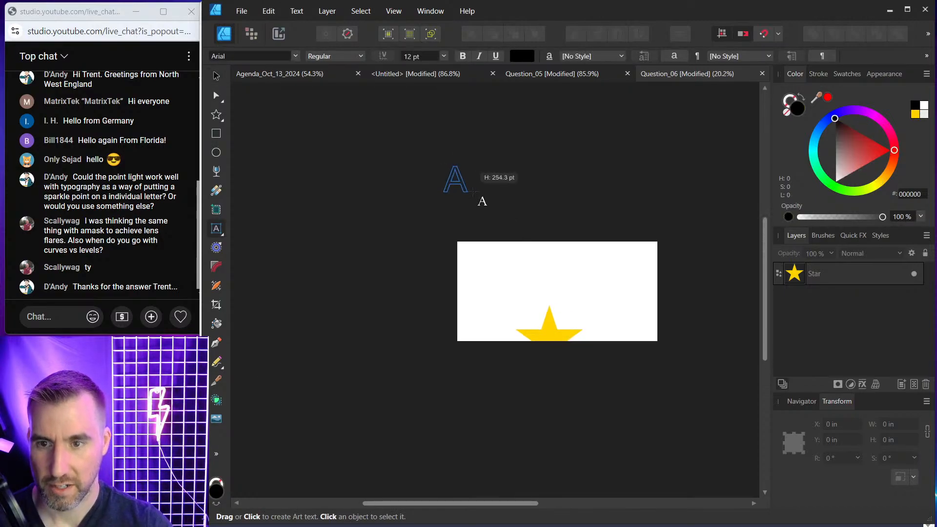
text(Test)
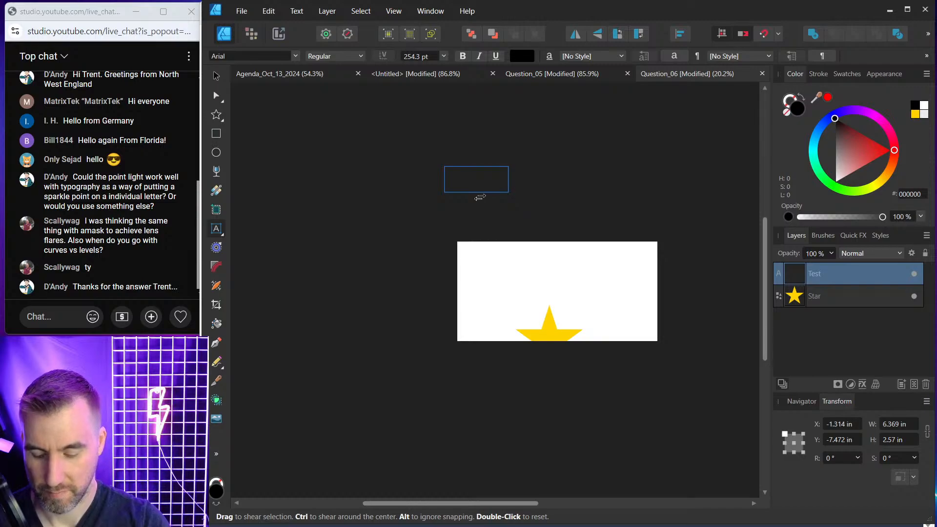
text( Image)
key(Escape)
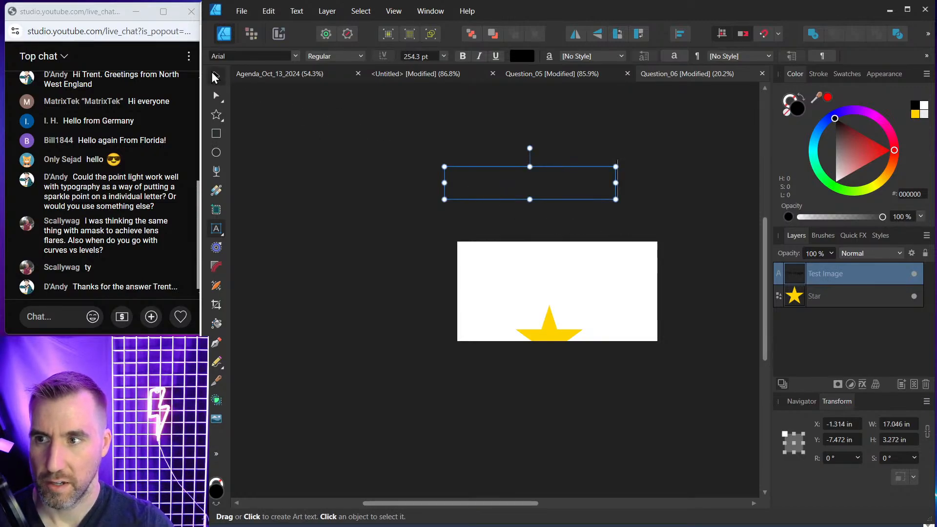
click(213, 74)
click(567, 180)
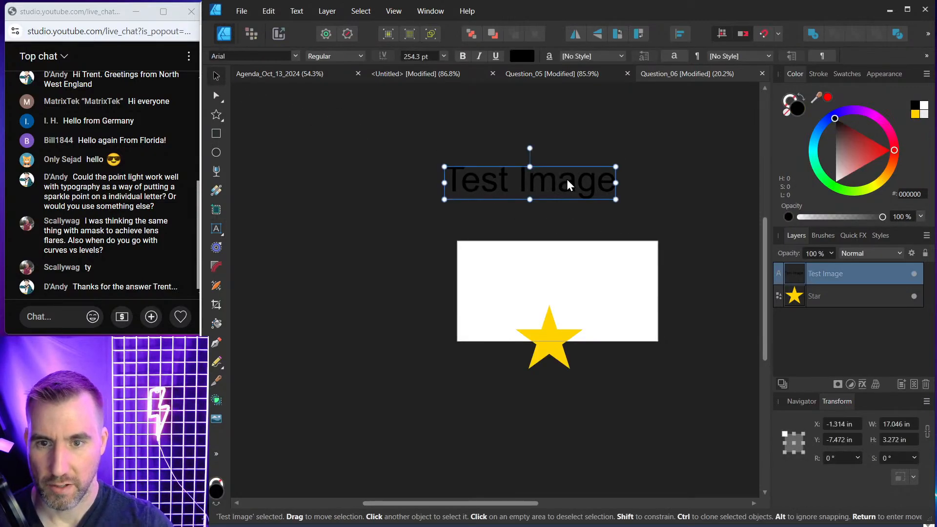
Step: Replace the word "Image" with "Text" and move the text onto the pasteboard left of the white canvas
double_click(567, 180)
text(Text)
key(Escape)
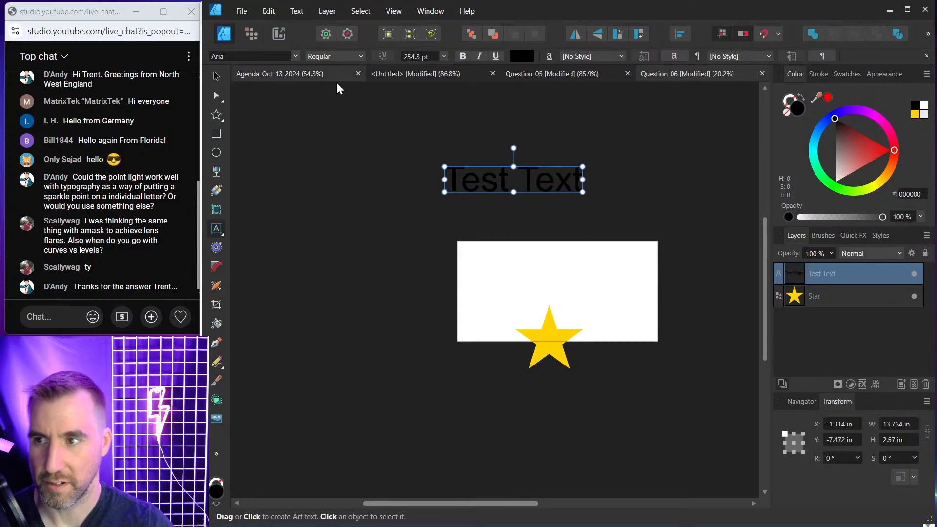
click(216, 76)
drag(515, 175, 380, 238)
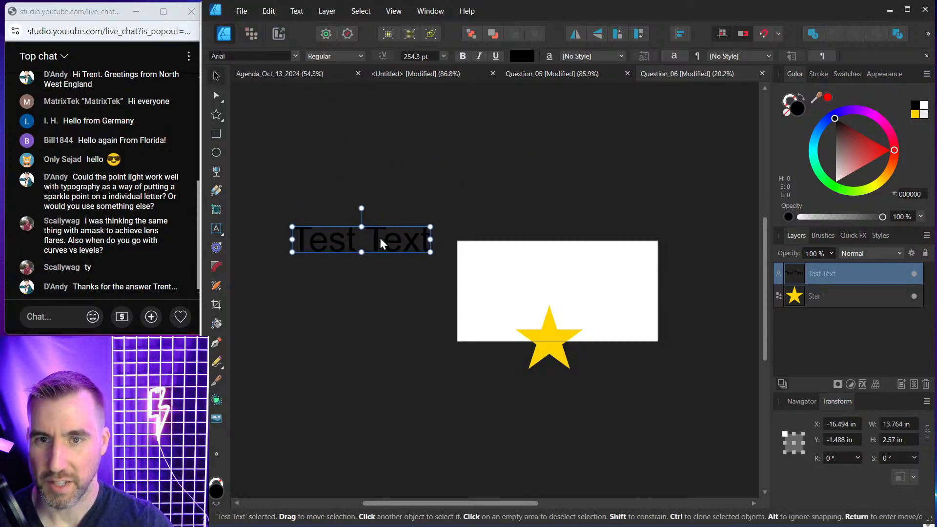
click(349, 278)
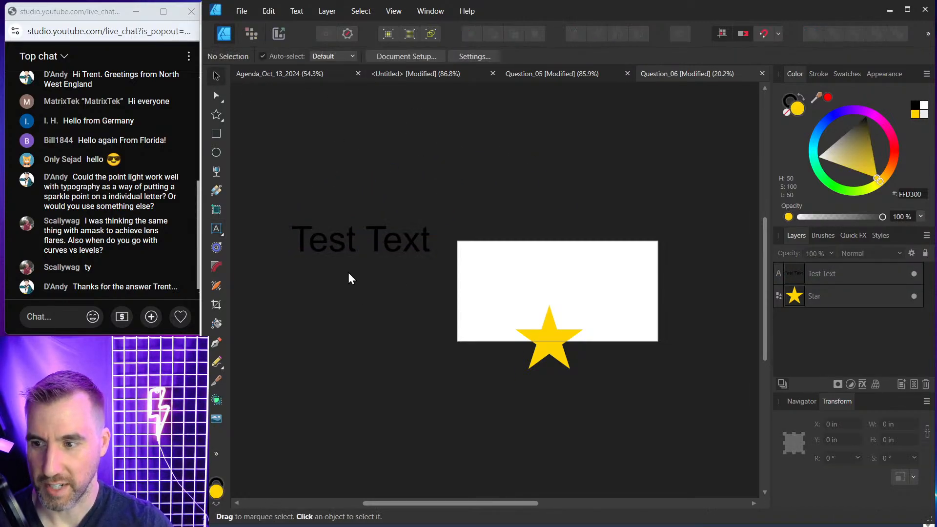
Step: Draw a yellow five-sided Square Star about 4.09 in wide on the pasteboard below the "Test Text" object
click(222, 122)
click(303, 223)
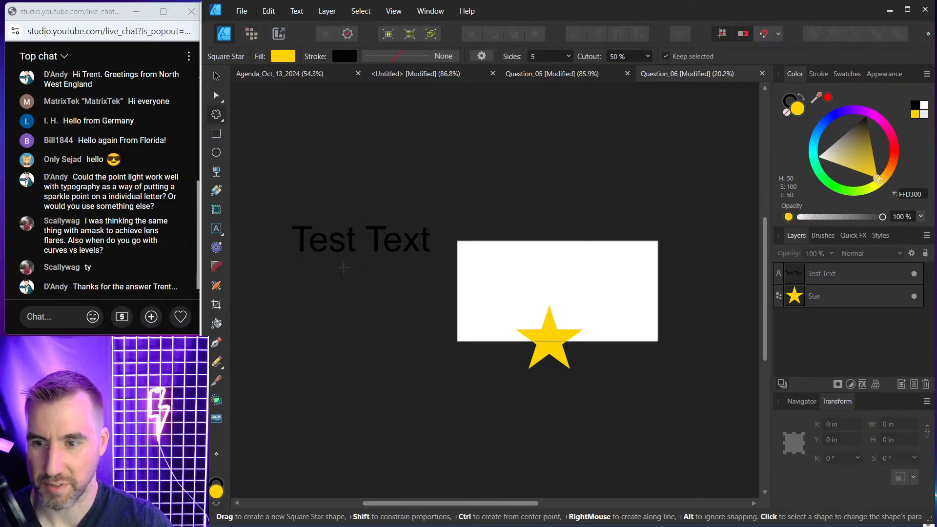
mouse_move(344, 268)
mouse_down()
mouse_move(384, 308)
mouse_move(341, 288)
mouse_up()
click(216, 76)
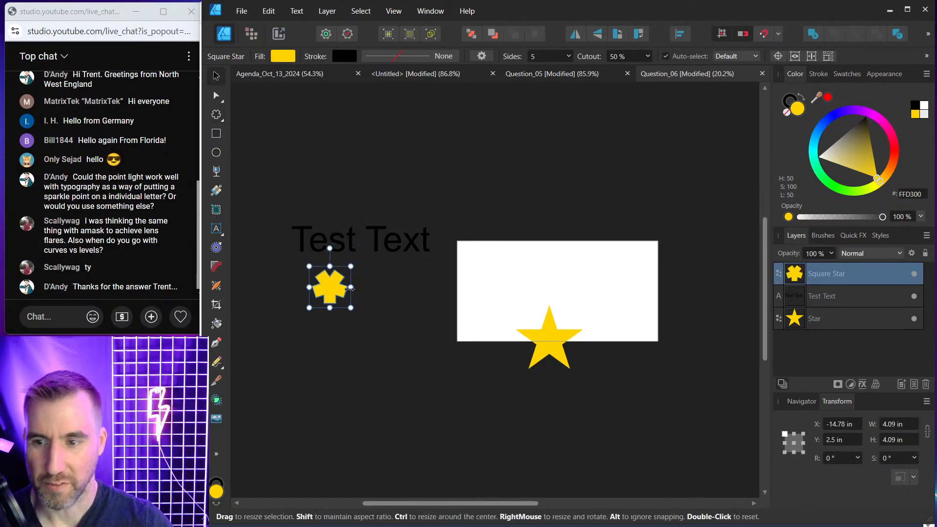
click(401, 283)
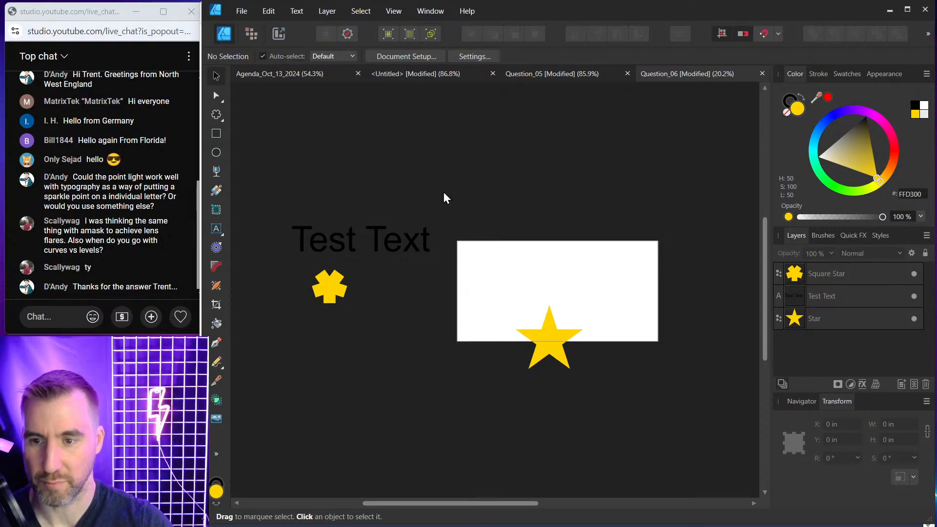
Step: Duplicate the text onto the white canvas, change the copy to "Press: \", and turn Clip to Canvas back on
ctrl+drag(393, 241, 580, 277)
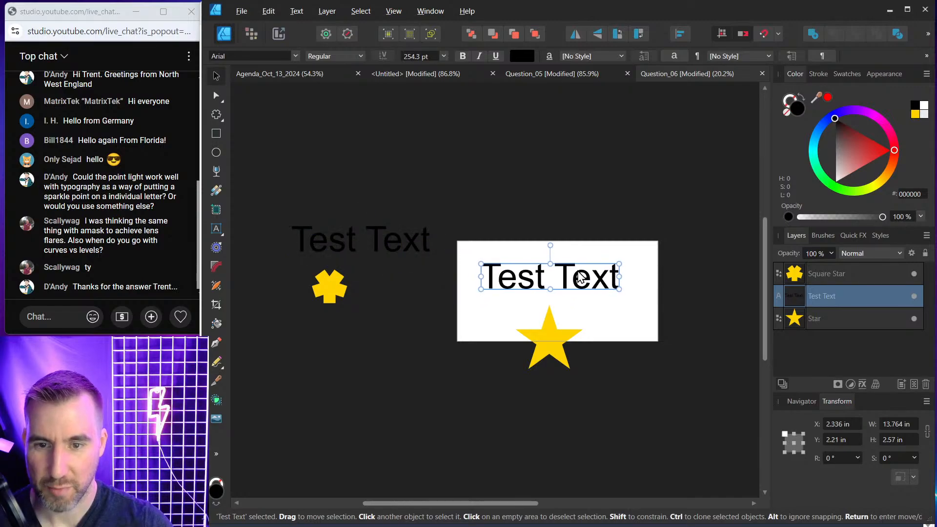
double_click(579, 272)
text(Press.)
key(Escape)
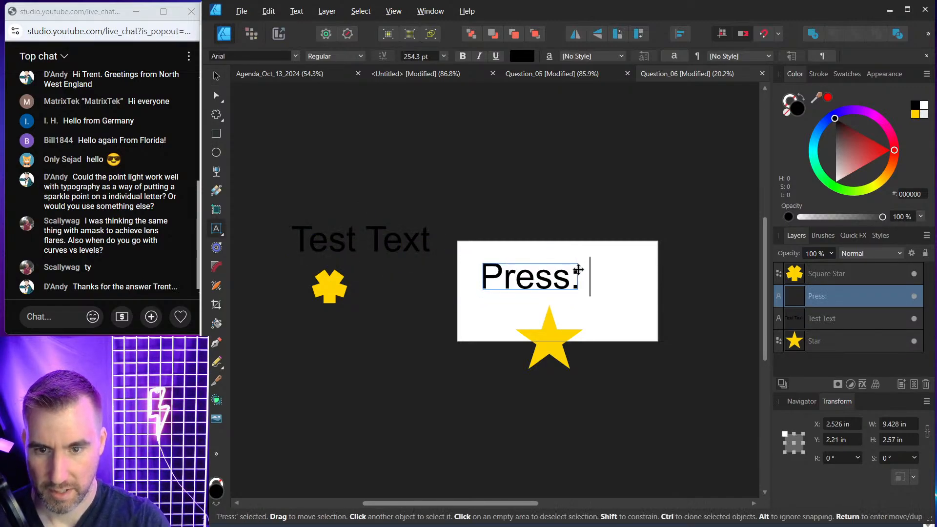
text(\)
key(Escape)
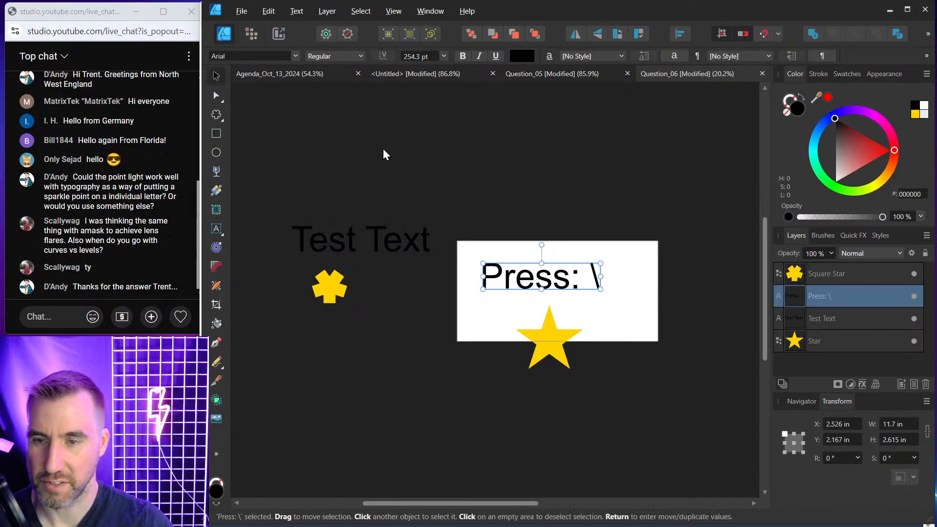
click(476, 182)
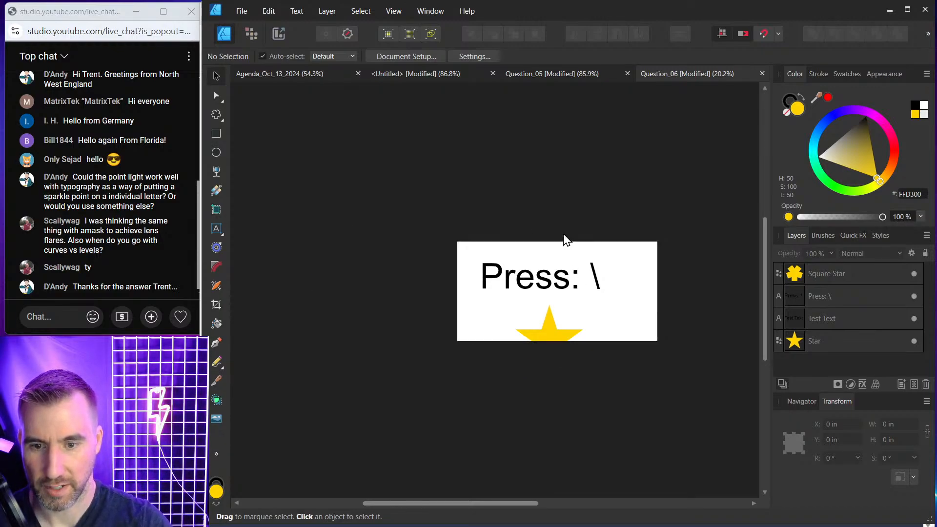
Step: Look up the Clip to Canvas option and its shortcut among the view modes
scroll(588, 237, up, 5)
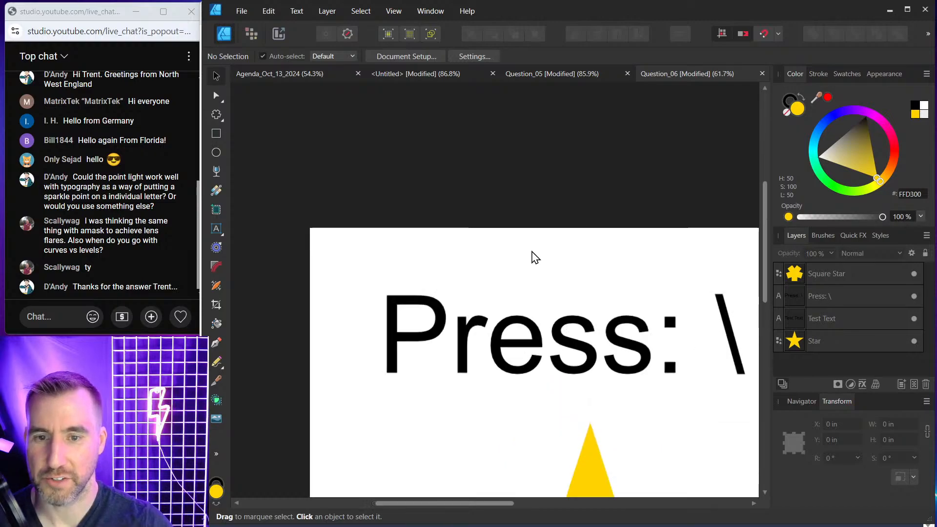
scroll(561, 141, down, 2)
click(396, 11)
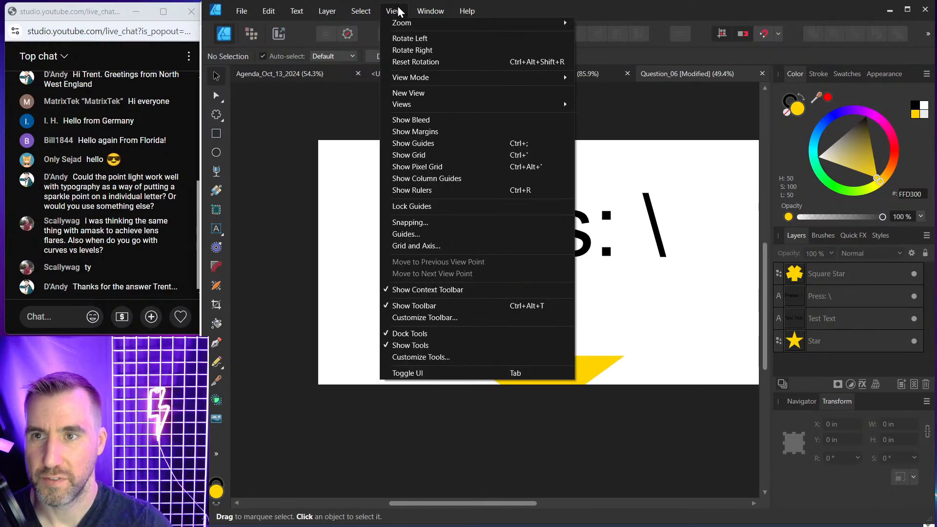
mouse_move(420, 79)
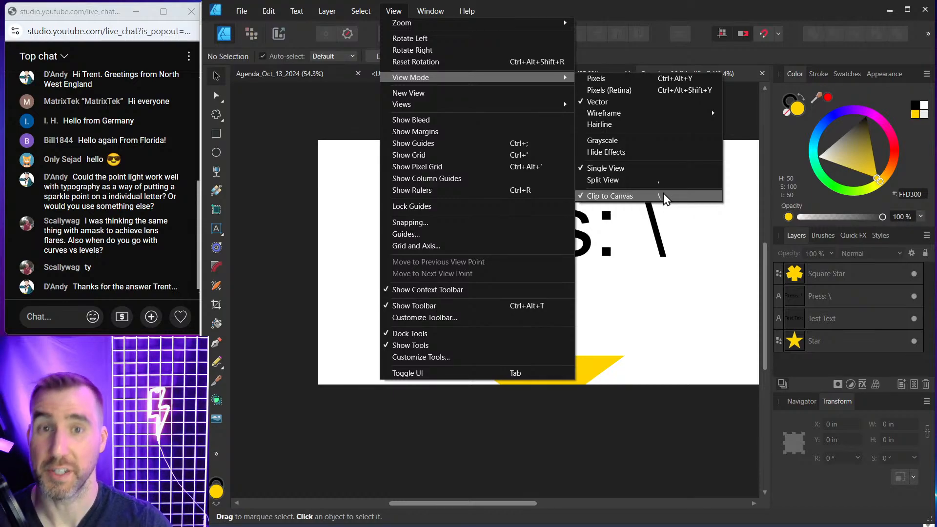
click(690, 5)
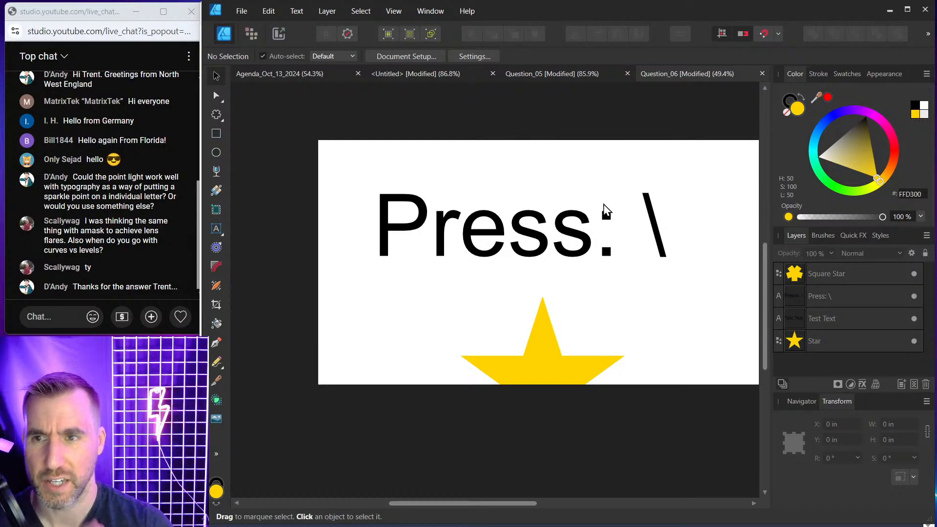
Step: Switch to the Agenda_Oct_13_2024 document and highlight the words "Clip Canvas" in the Question 7 text
click(322, 74)
double_click(328, 248)
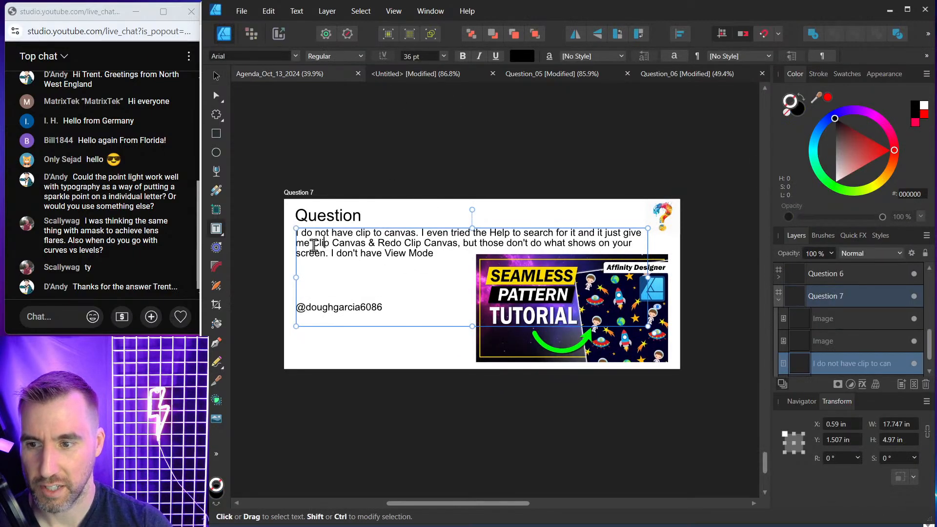
drag(313, 244, 365, 246)
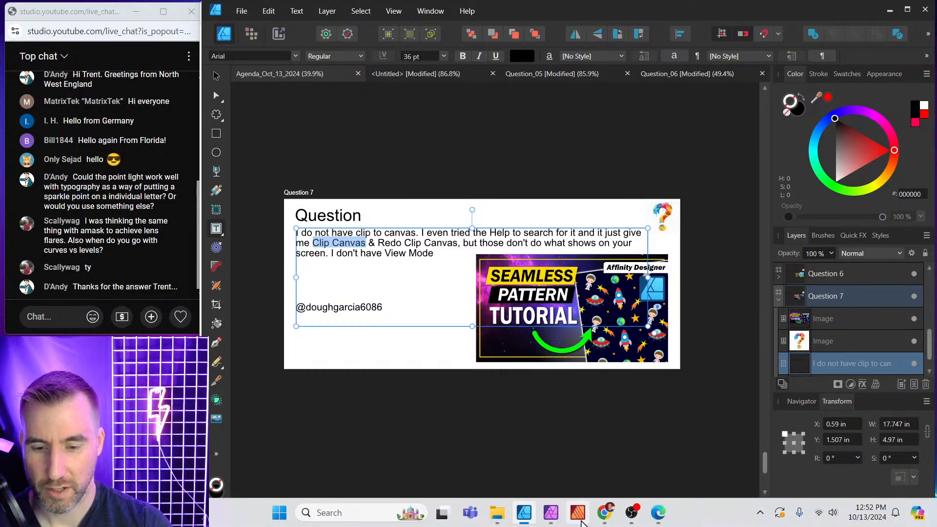
Step: Switch to Affinity Photo and look up the Clip Canvas and Unclip Canvas commands
click(570, 517)
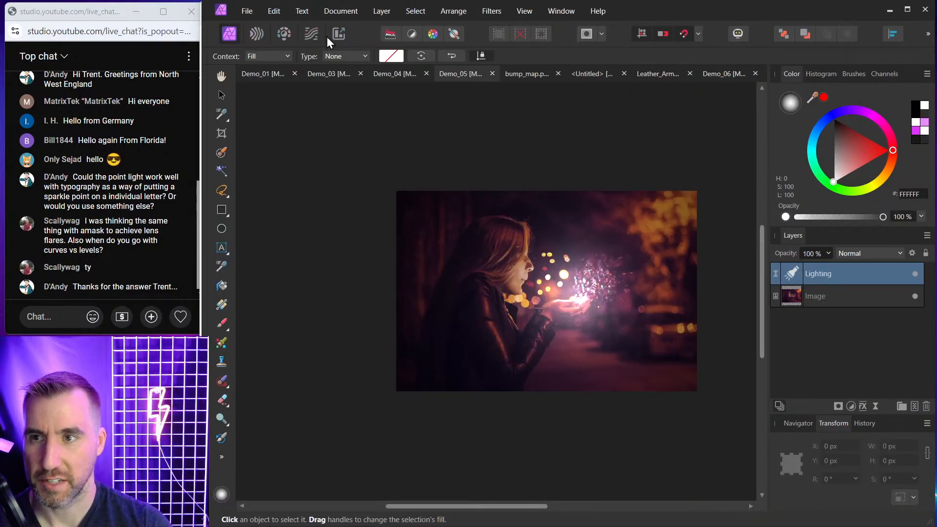
click(341, 10)
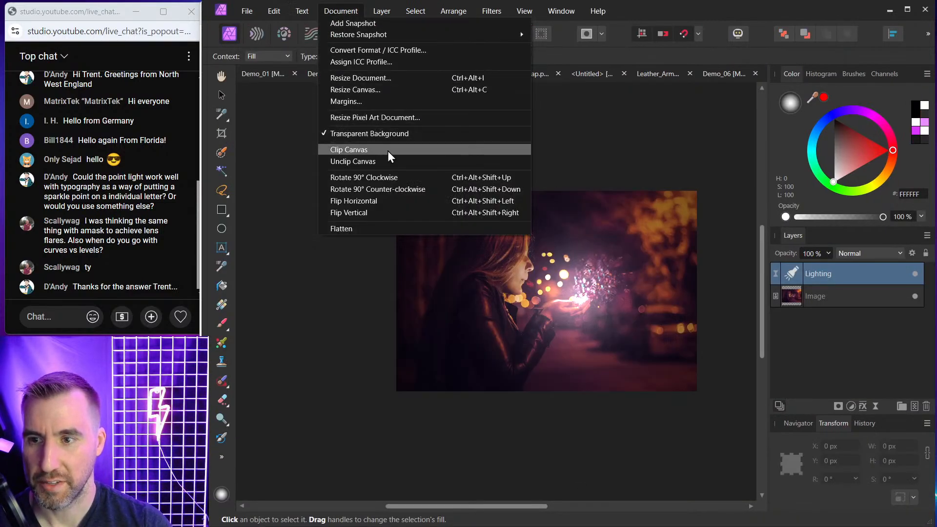
click(554, 37)
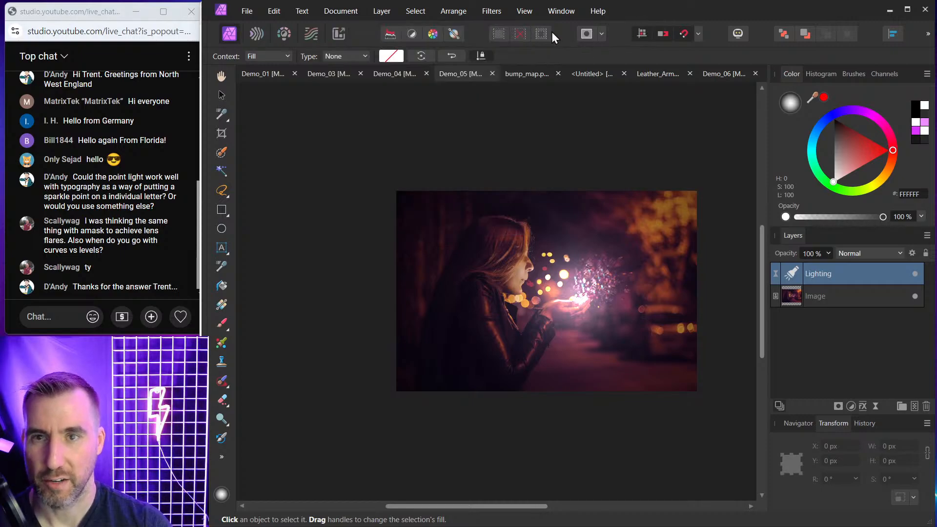
Step: Create a new FHD 1080p document at 1920 × 1080 px
click(248, 11)
click(262, 39)
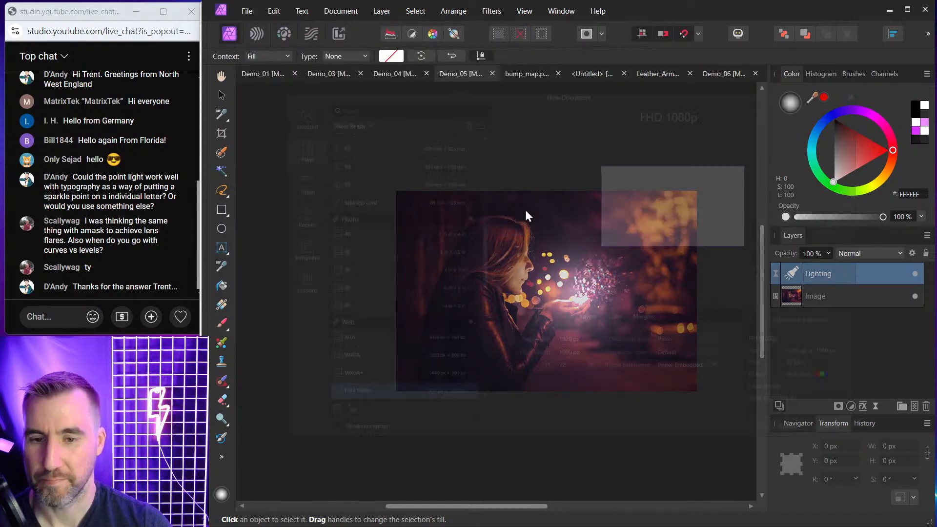
click(836, 452)
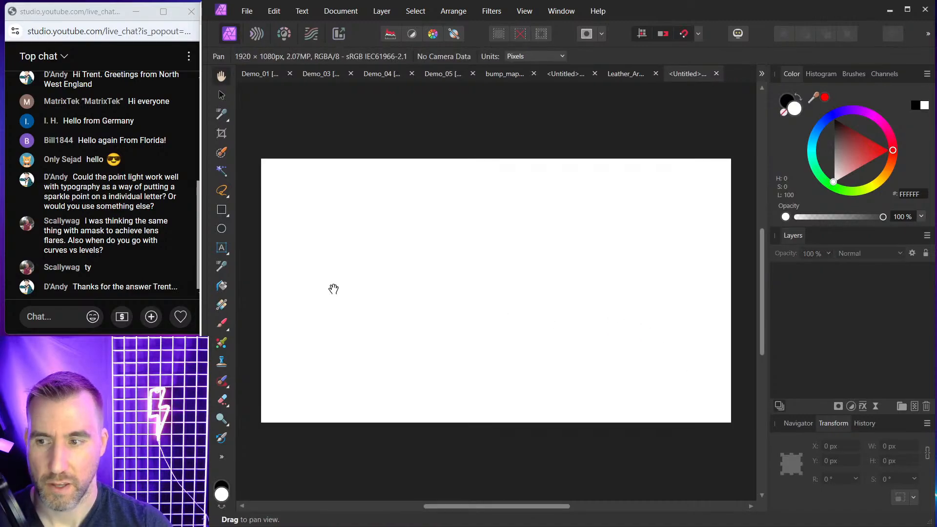
Step: Draw a rectangle about 259 × 249 px near the canvas's upper-left corner and fill it red, FF0000
click(224, 215)
click(280, 172)
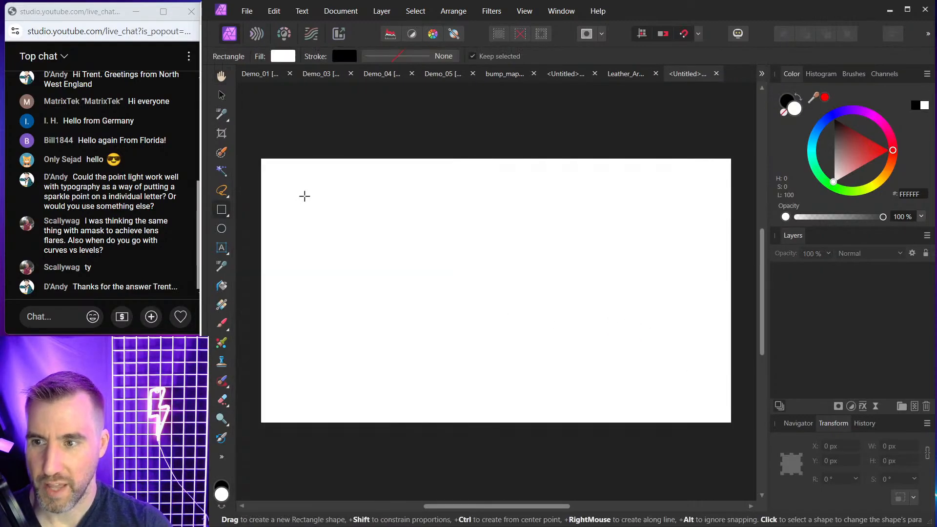
drag(305, 180, 369, 241)
drag(841, 185, 892, 150)
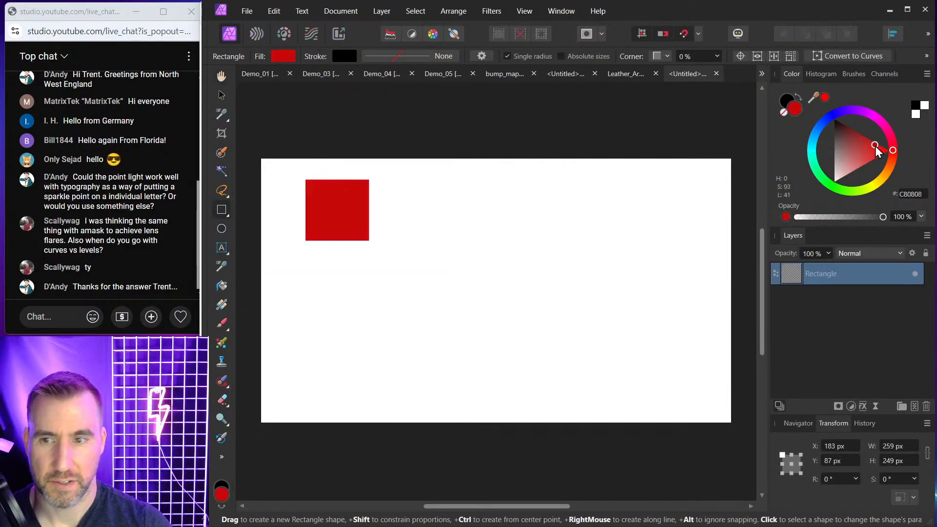
click(222, 95)
Step: Draw a circle about 246 px in diameter in the lower middle of the canvas and fill it green, 5CFF00
click(222, 228)
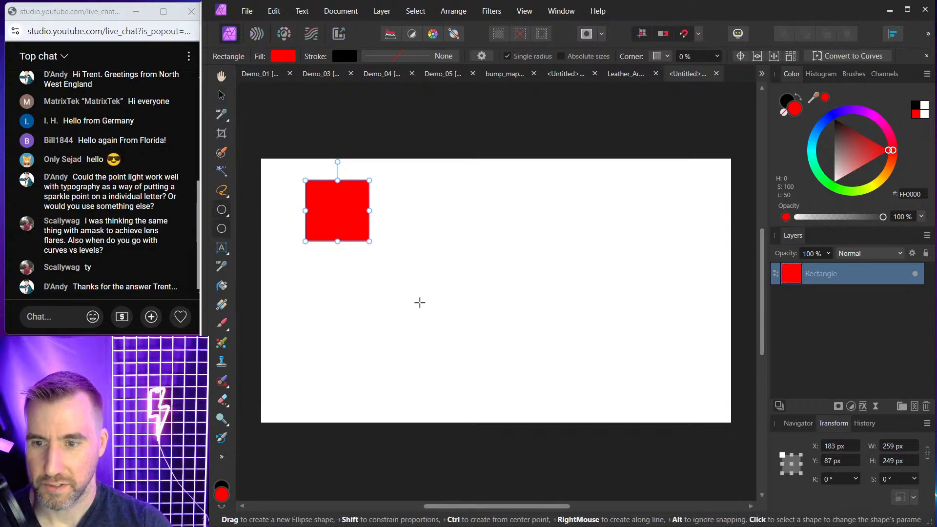
drag(419, 303, 480, 363)
click(837, 189)
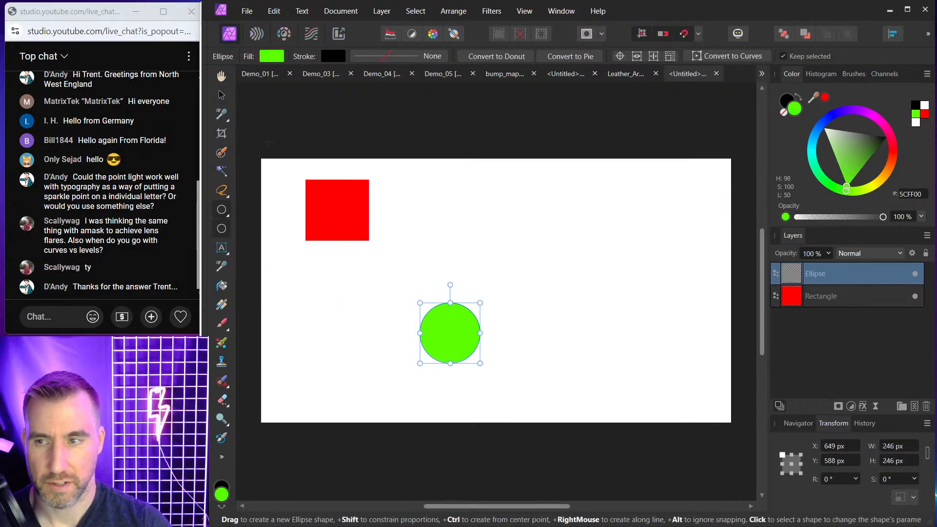
Step: Duplicate the green circle partly past the canvas's upper edge near its right side and fill the copy blue, 006CFF
click(221, 94)
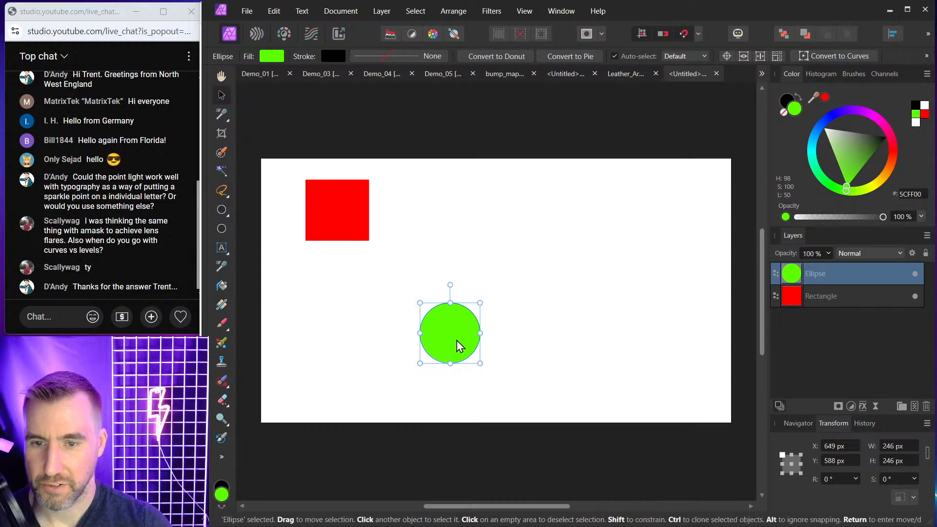
mouse_move(444, 334)
mouse_down()
mouse_move(581, 242)
mouse_move(642, 165)
mouse_up()
click(820, 128)
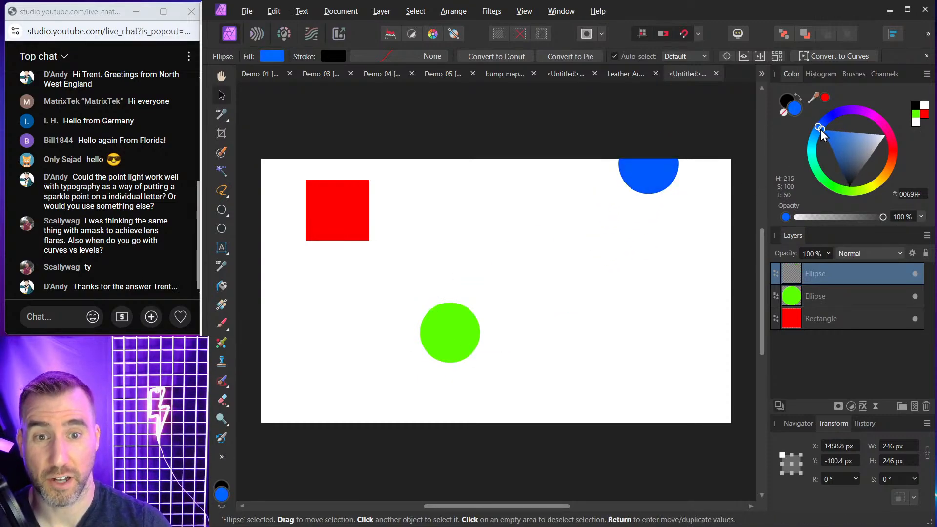
click(537, 244)
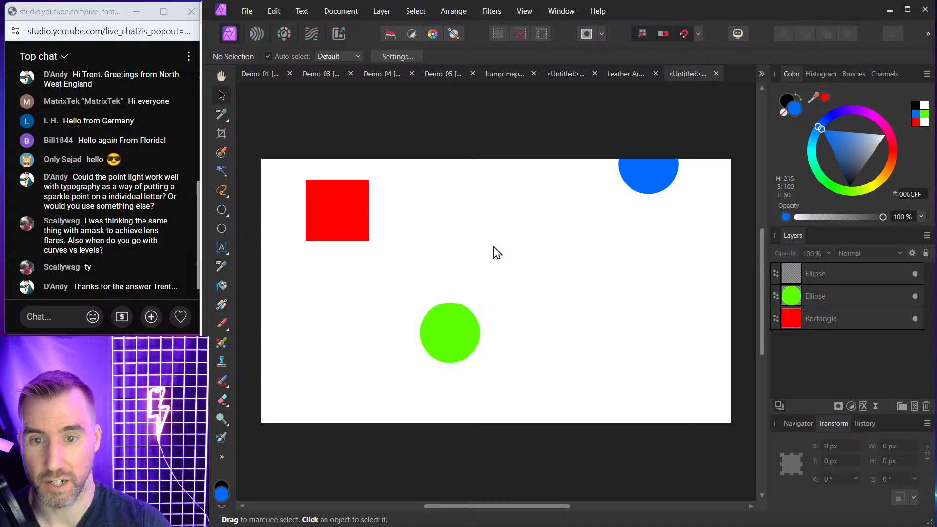
Step: Apply Clip Canvas to fit the canvas to the extents of the three shapes
click(339, 13)
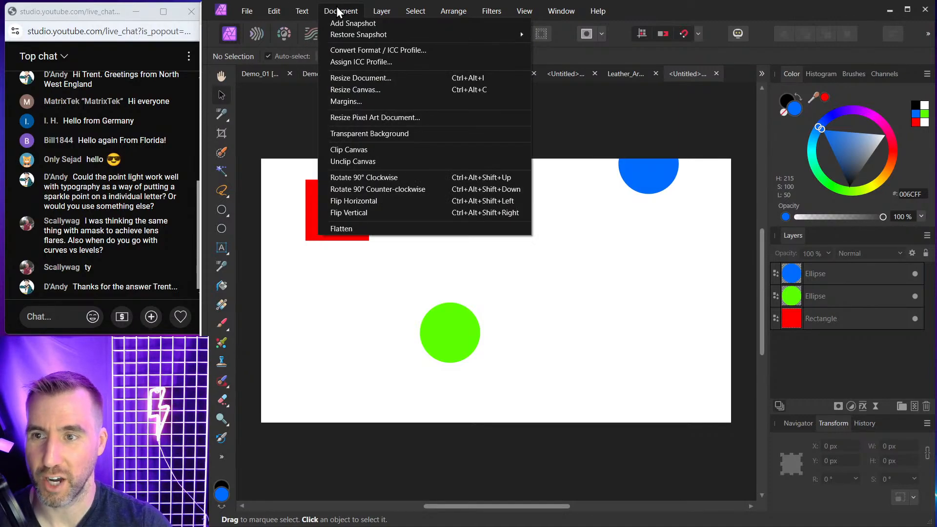
click(367, 153)
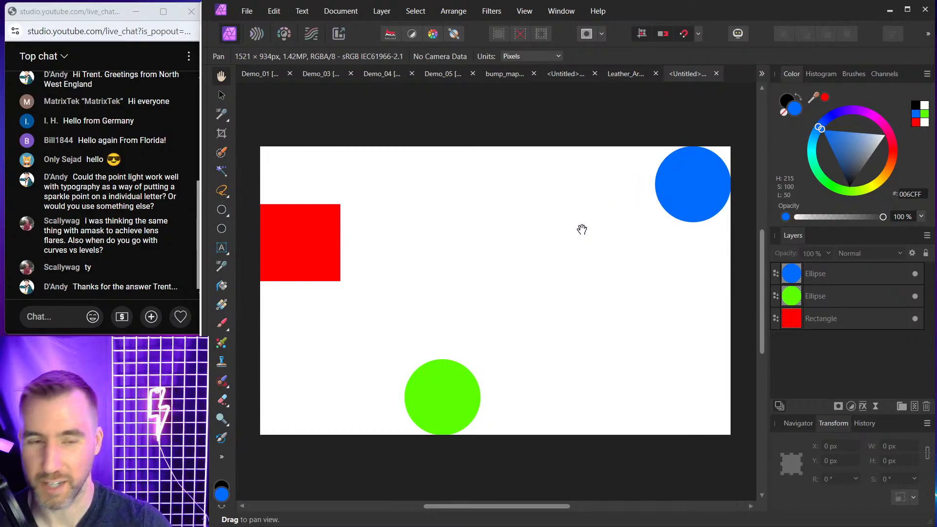
scroll(581, 229, down, 1)
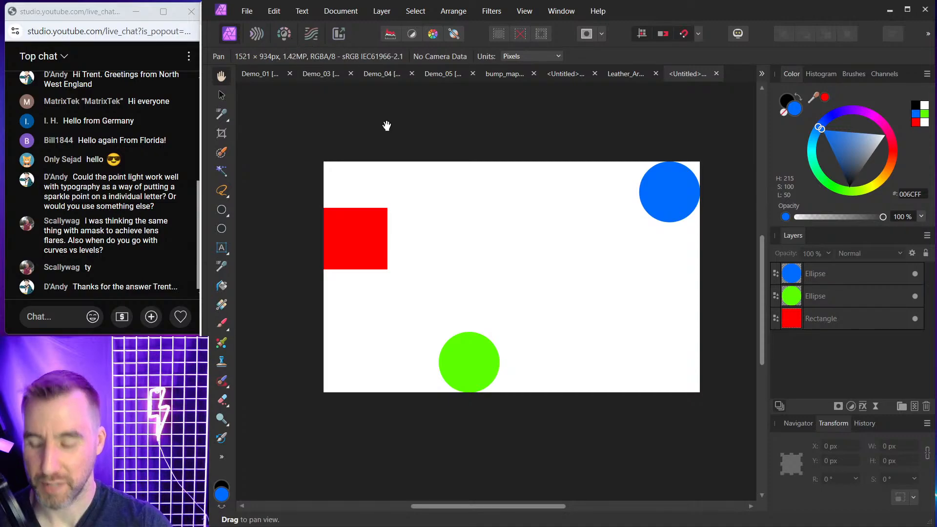
Step: Undo the Clip Canvas command on the document with the three shapes
key(ctrl+z)
click(273, 10)
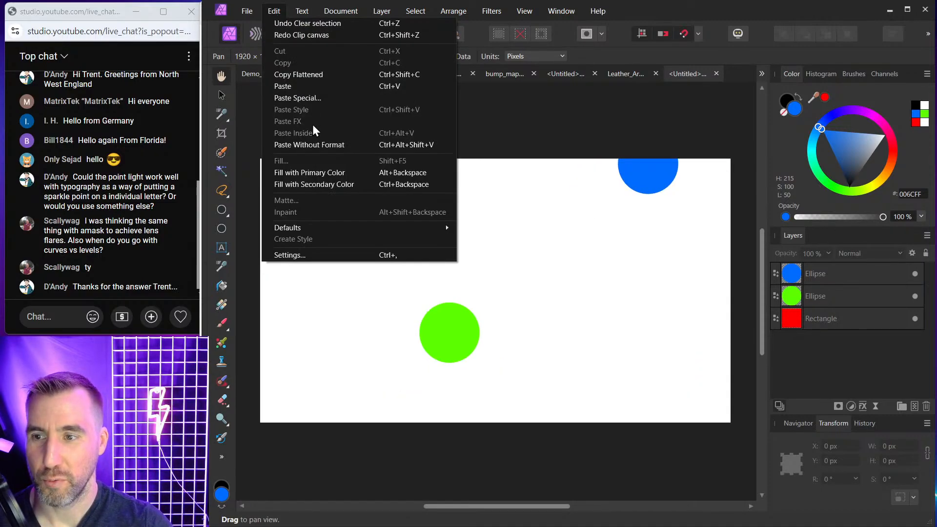
key(Escape)
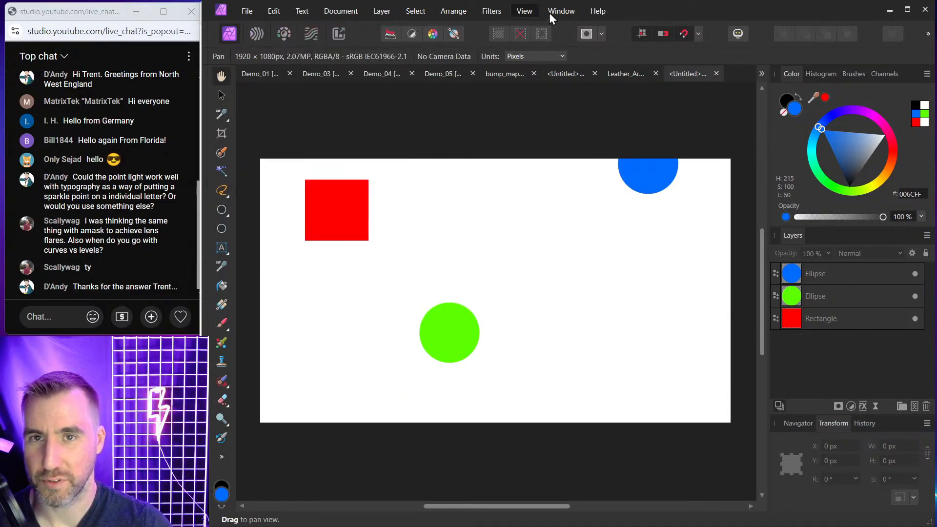
click(340, 11)
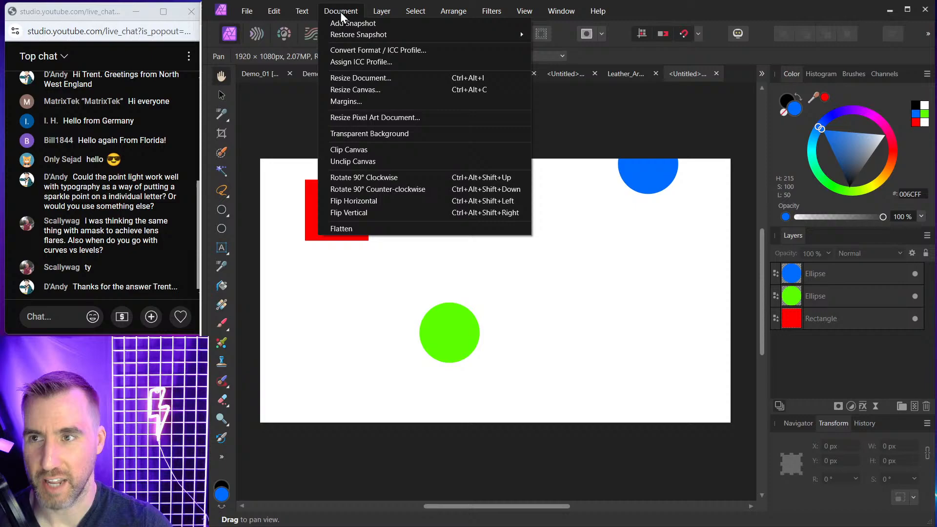
click(393, 155)
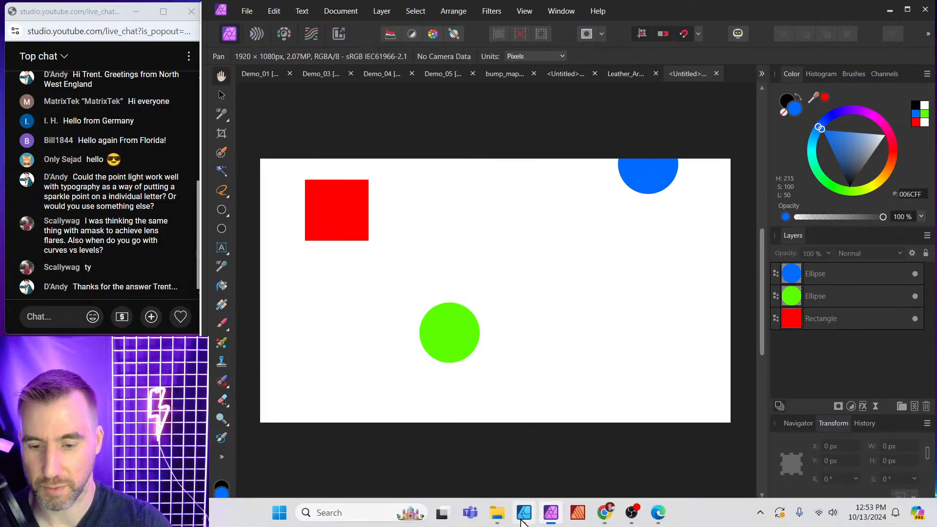
Step: Switch to Affinity Designer, deselect the question text, hide the interface panels and review the Question 7 artboard at several magnifications
click(524, 513)
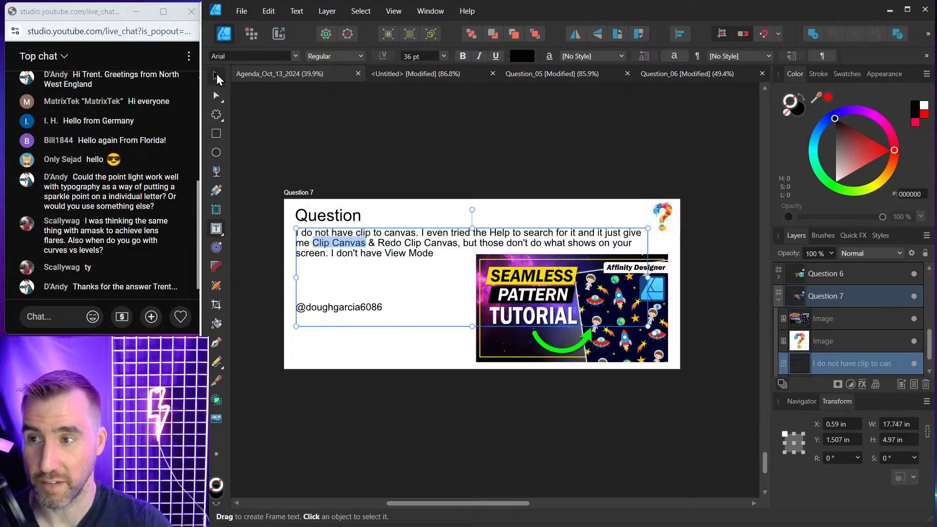
click(216, 76)
click(468, 178)
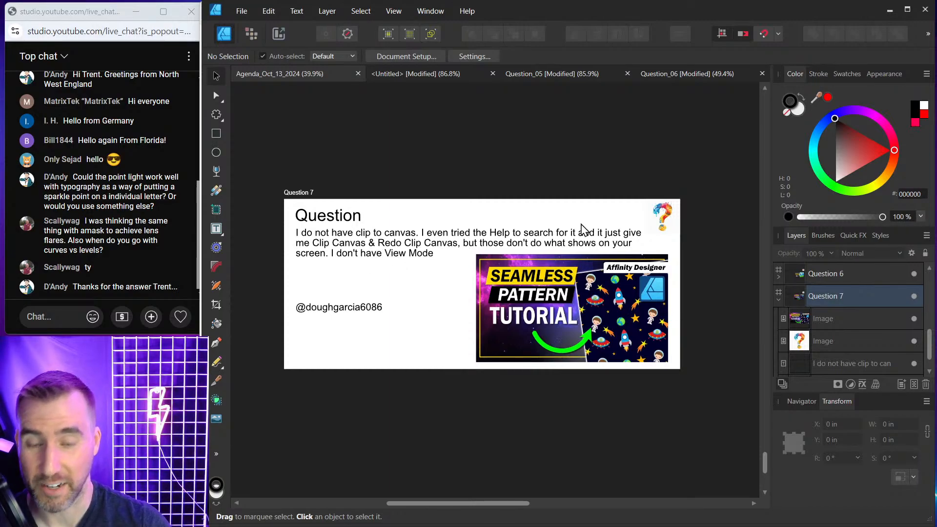
scroll(526, 256, up, 2)
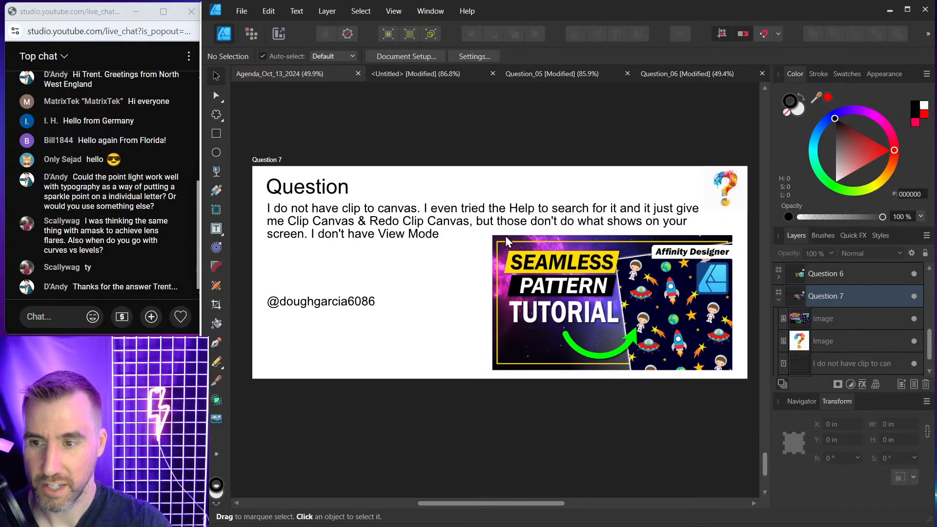
key(Tab)
scroll(505, 236, up, 3)
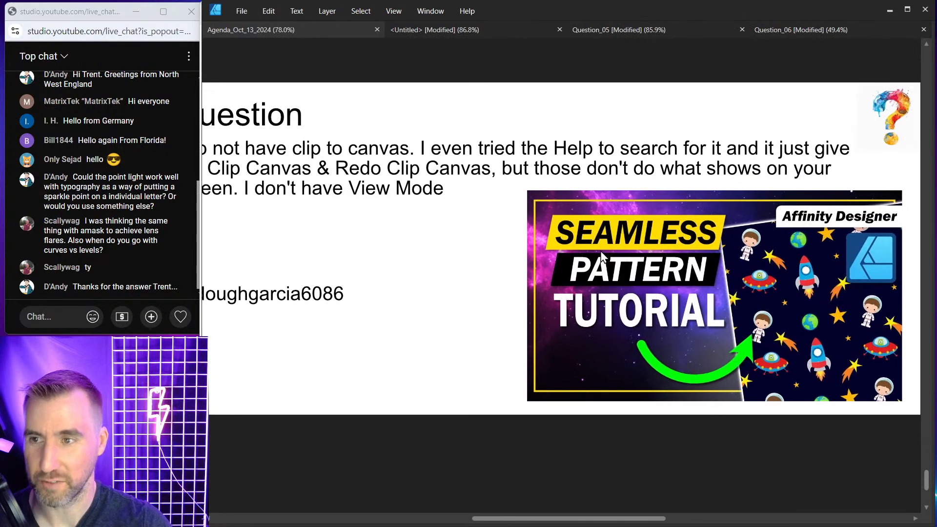
scroll(602, 256, down, 2)
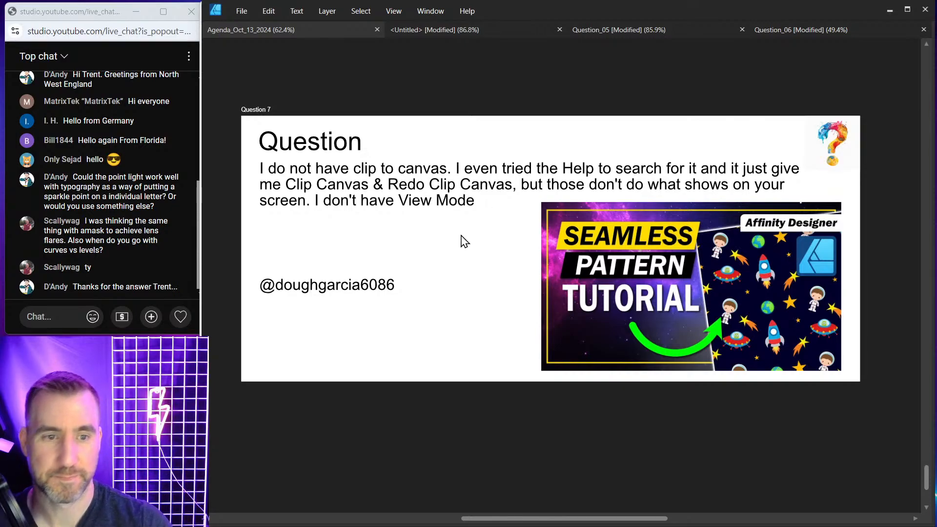
scroll(462, 239, down, 10)
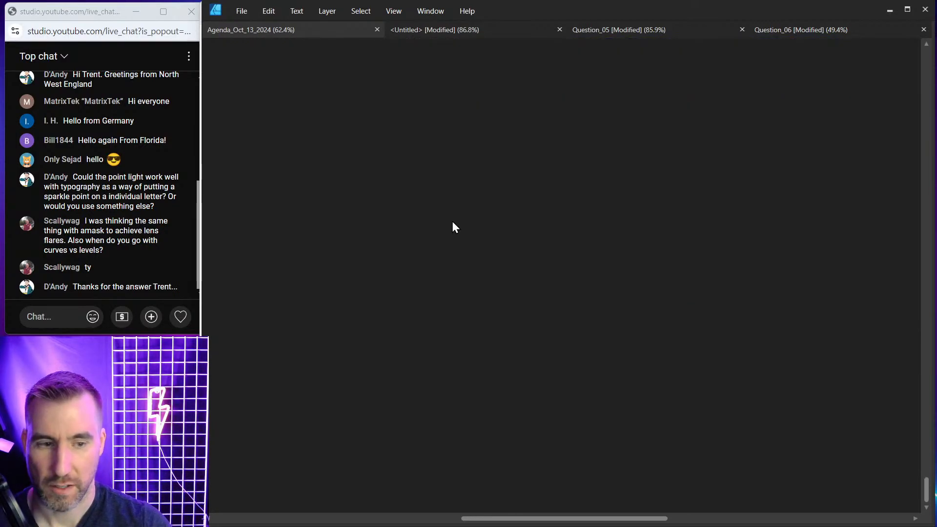
scroll(450, 220, down, 4)
scroll(457, 233, up, 5)
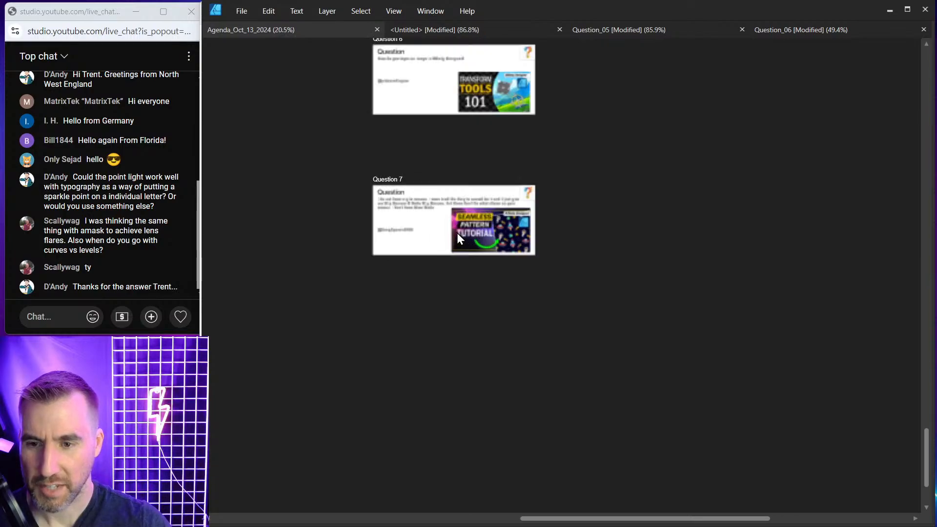
scroll(443, 222, down, 2)
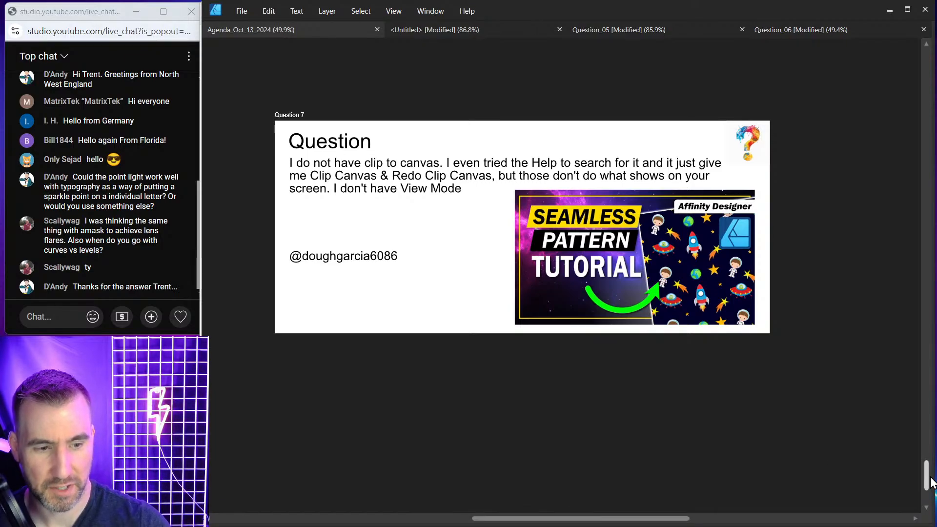
Step: Go back to the agenda's Intro artboard and frame it whole in the view
drag(932, 483, 934, 89)
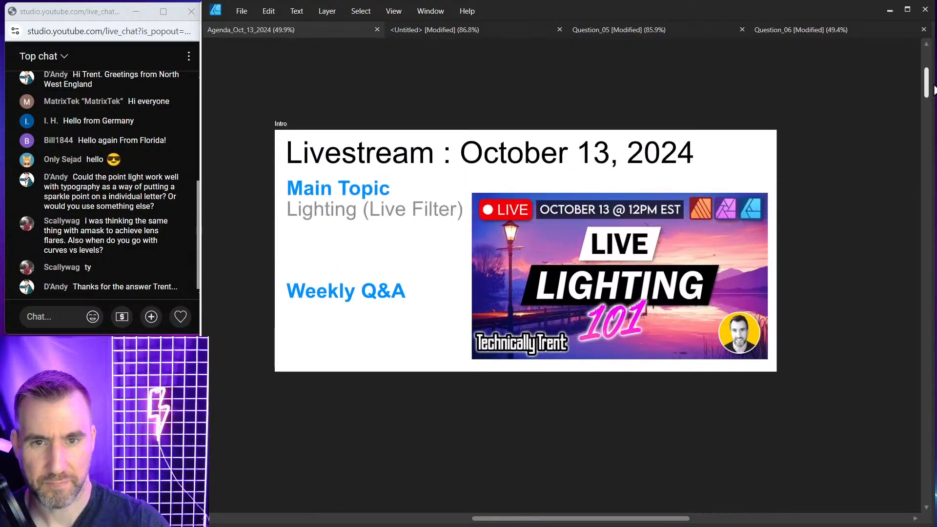
scroll(785, 210, up, 4)
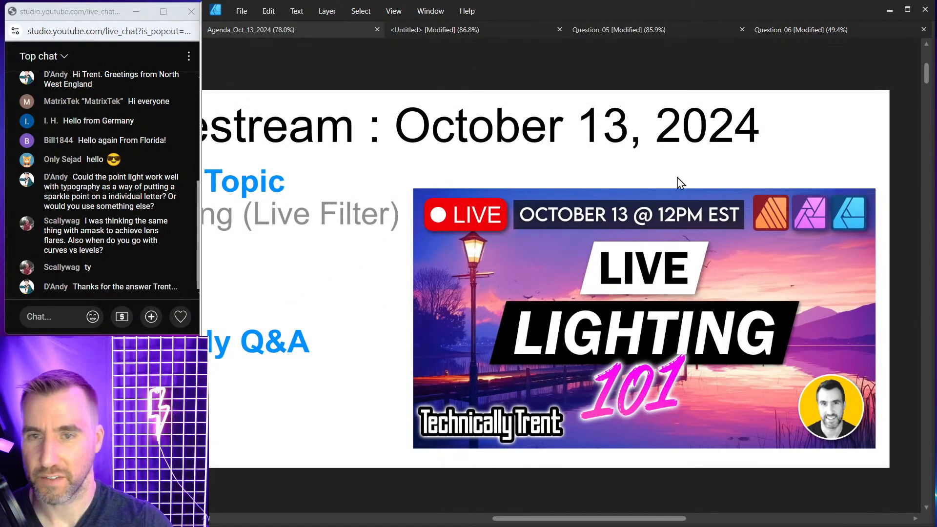
scroll(625, 215, down, 1)
drag(515, 78, 574, 73)
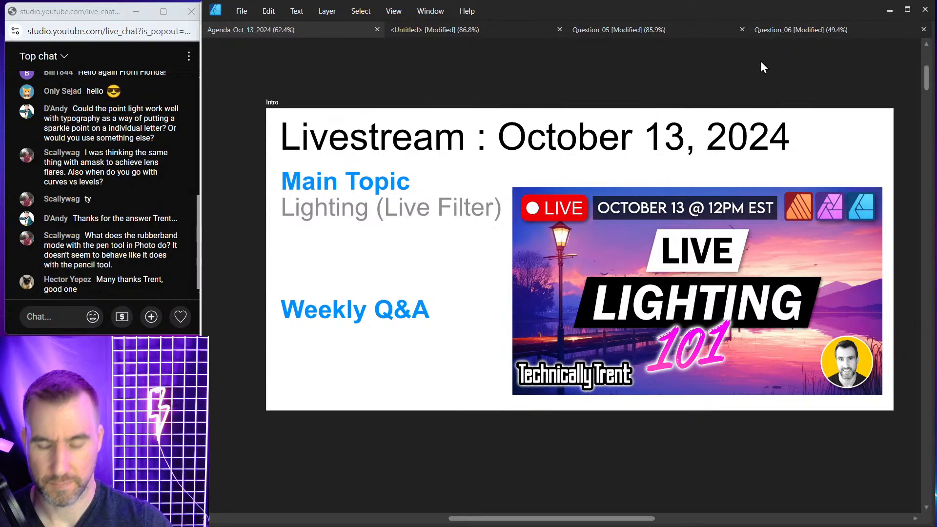
Step: Restore the interface panels and create a new landscape Letter document, 11 × 8.5 in
key(Tab)
click(243, 11)
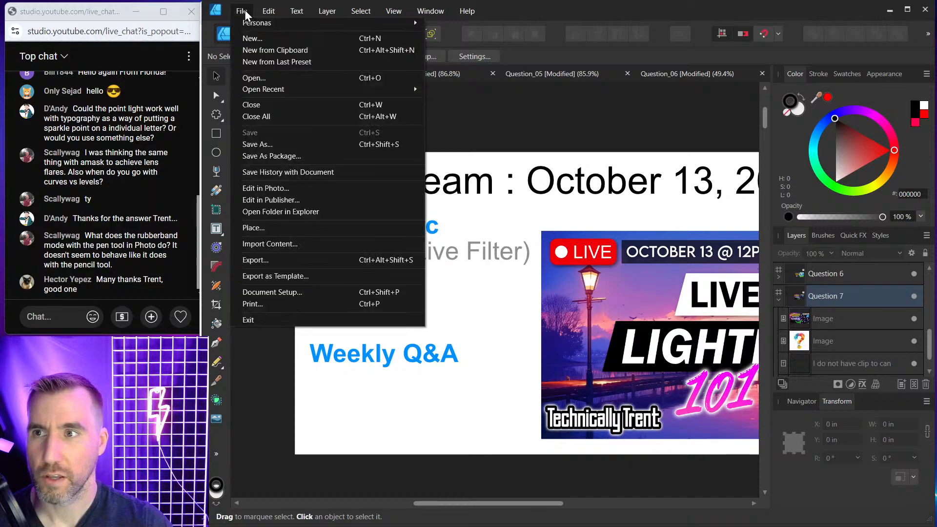
click(255, 39)
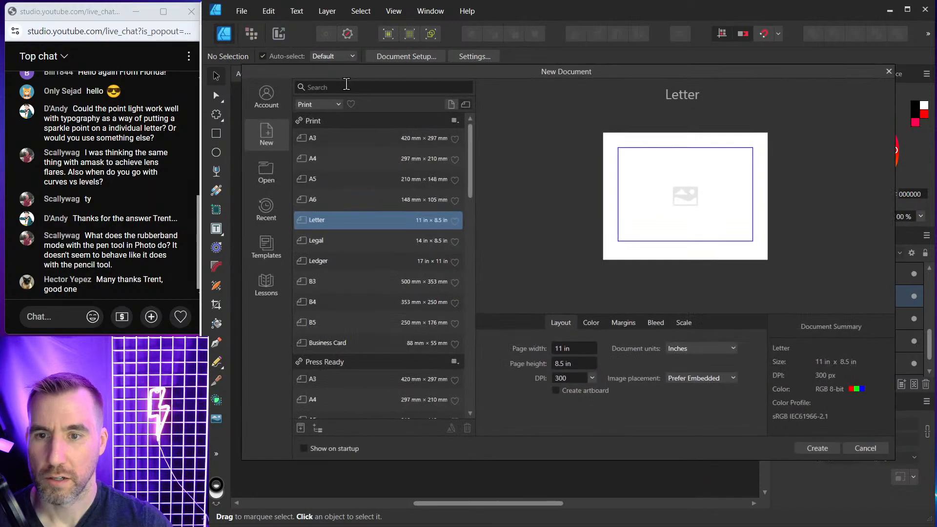
click(818, 448)
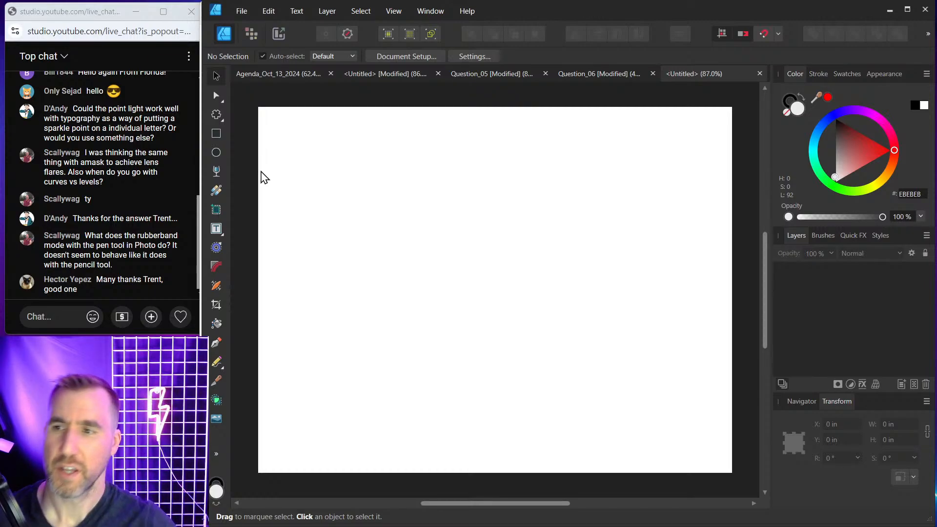
Step: With the Pen tool in rubber band mode, draw an open path of four corner nodes across the page's upper-left half
click(216, 343)
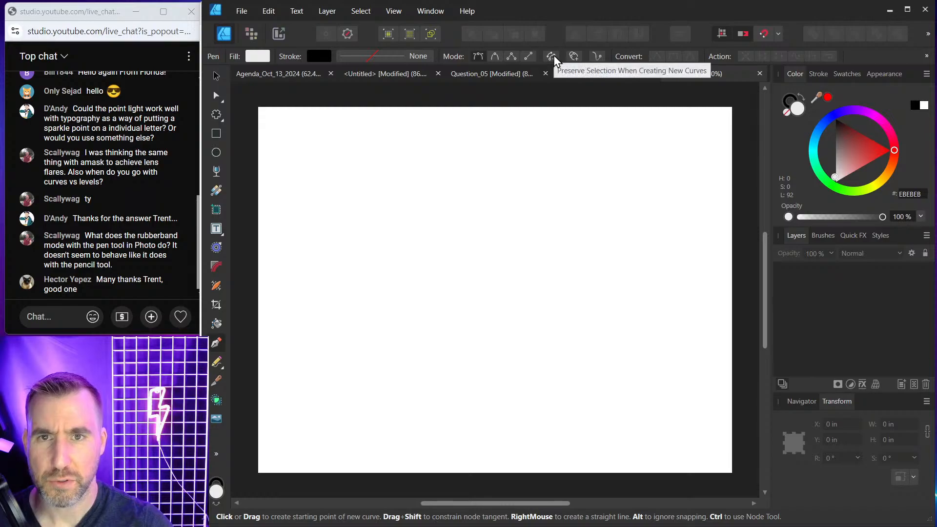
click(597, 57)
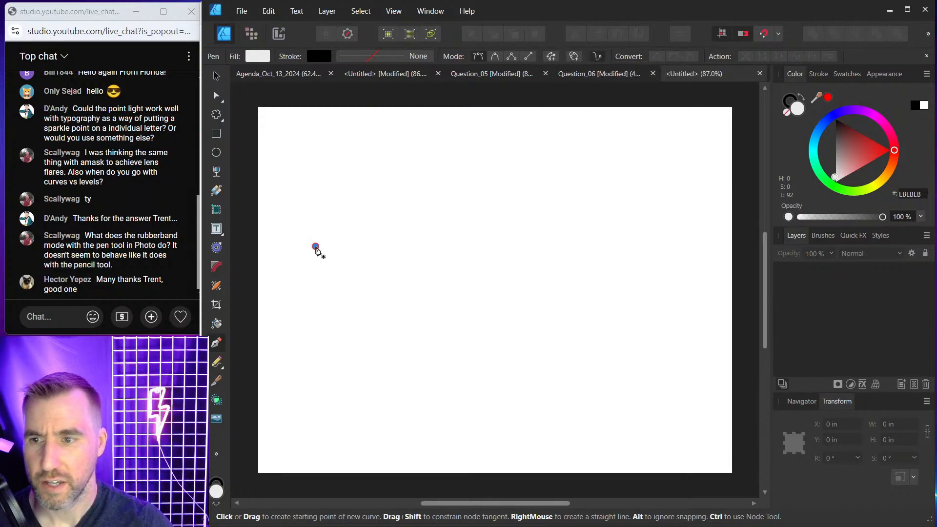
click(316, 246)
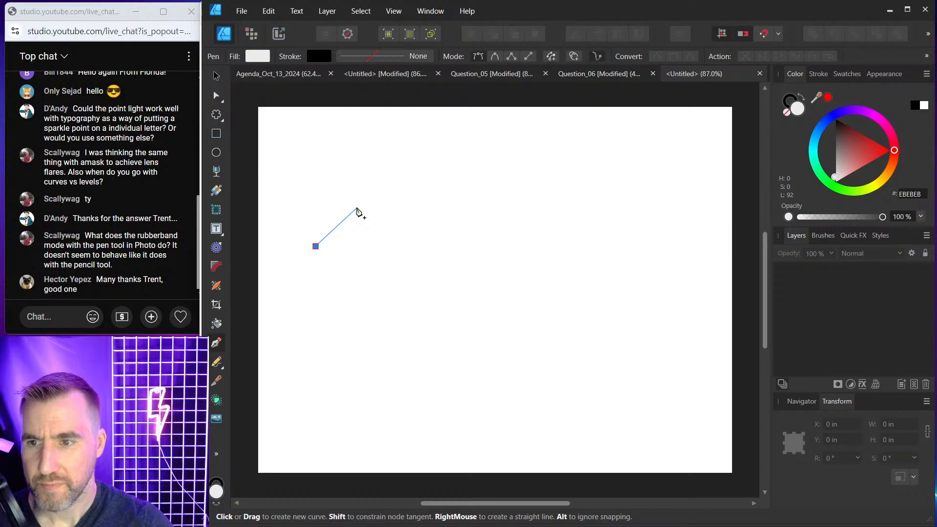
click(404, 155)
click(483, 231)
click(489, 315)
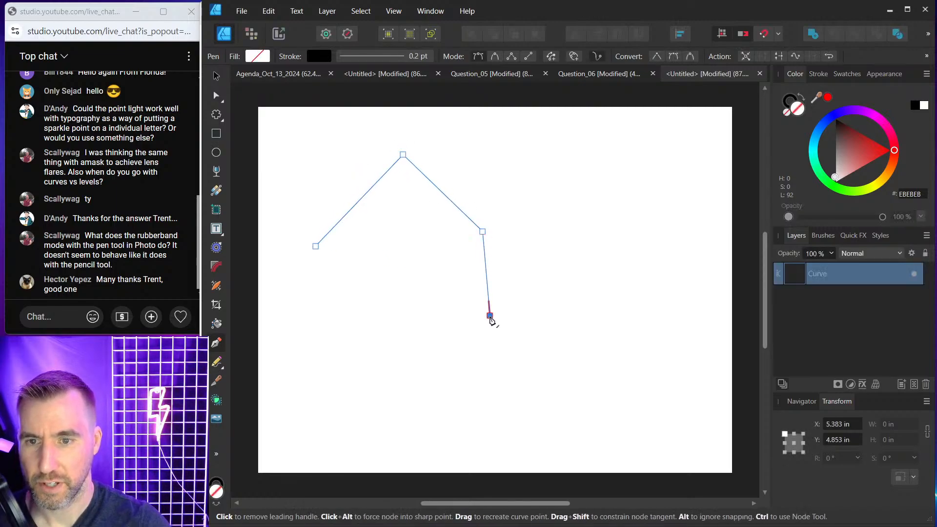
Step: Turn off the Pen tool's rubber band mode and extend the path with four more corner nodes towards the lower right
click(597, 57)
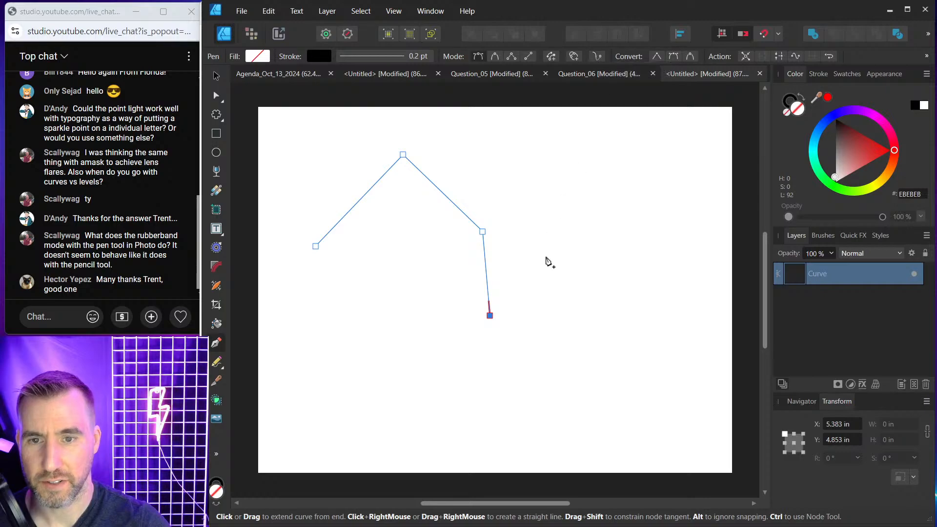
click(565, 196)
click(615, 265)
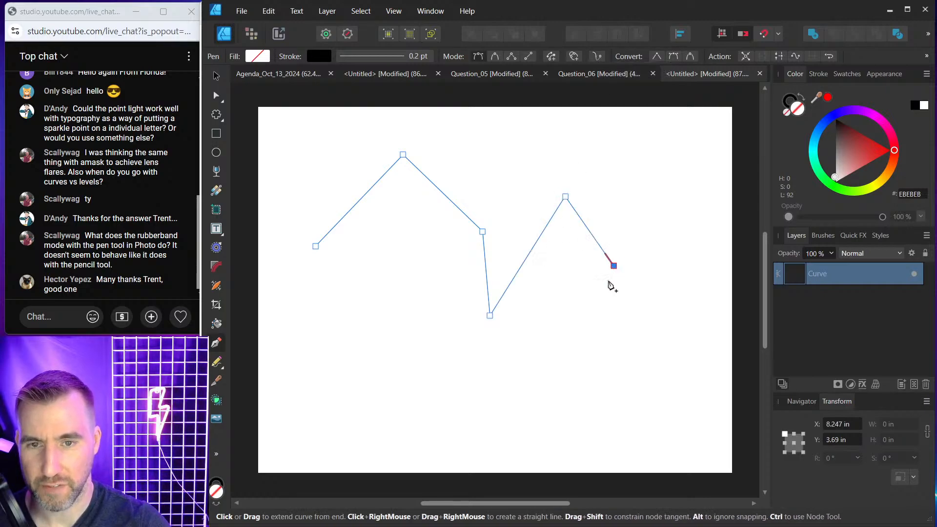
click(559, 353)
click(610, 391)
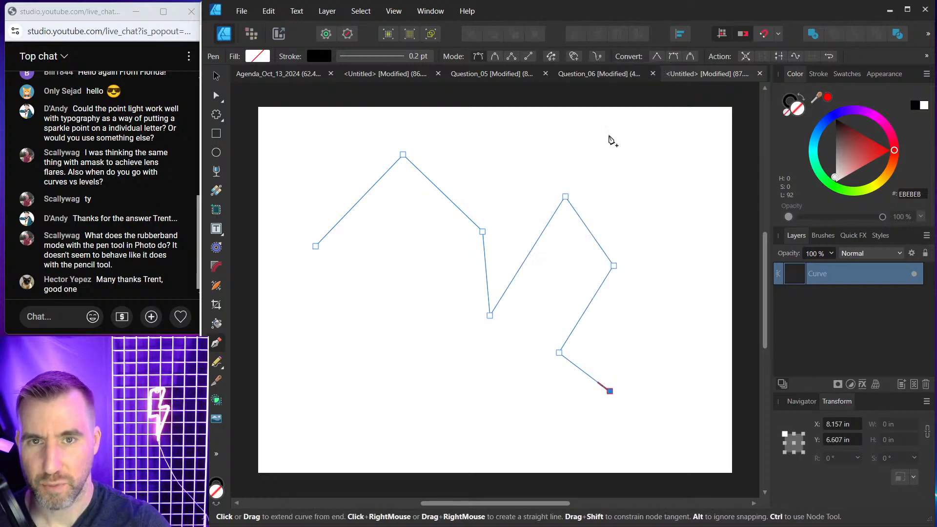
Step: Turn rubber band mode back on, extend the path with four more nodes, one of them smooth, and end the curve
click(596, 56)
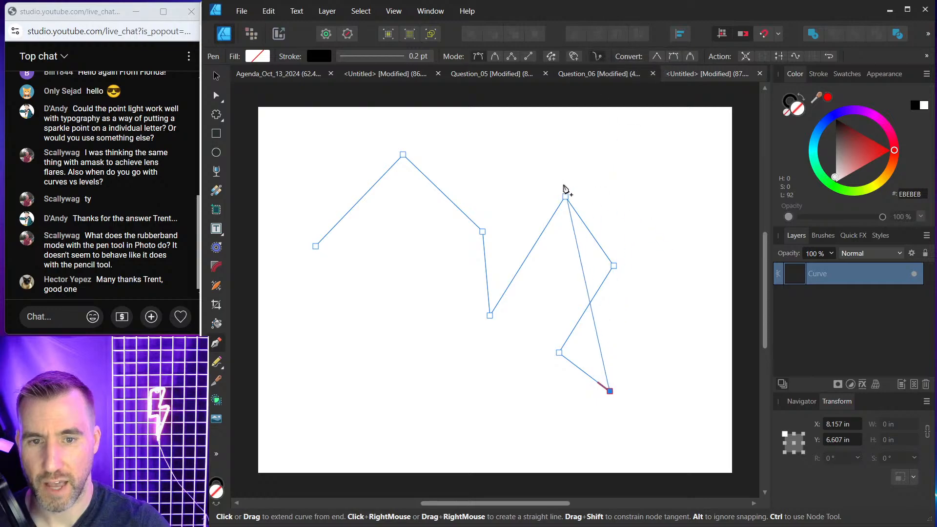
click(672, 230)
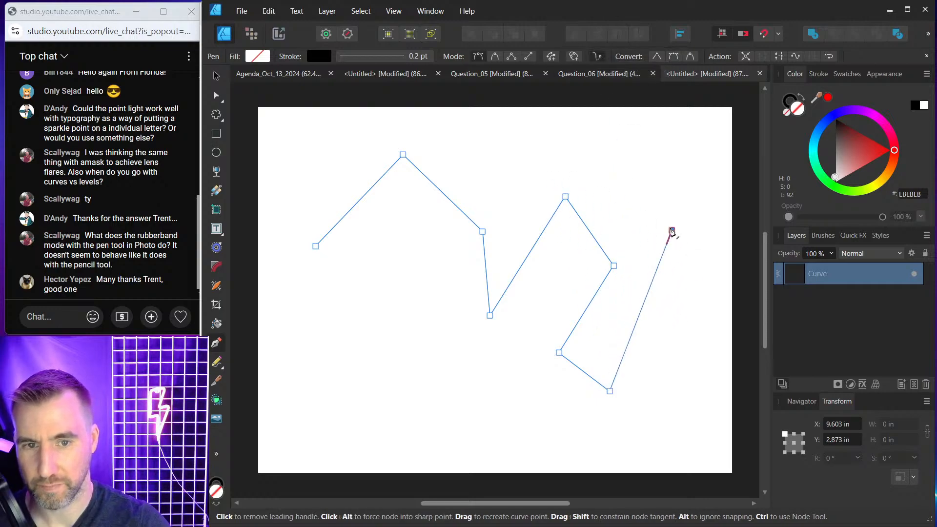
drag(635, 187, 605, 173)
click(508, 172)
click(508, 174)
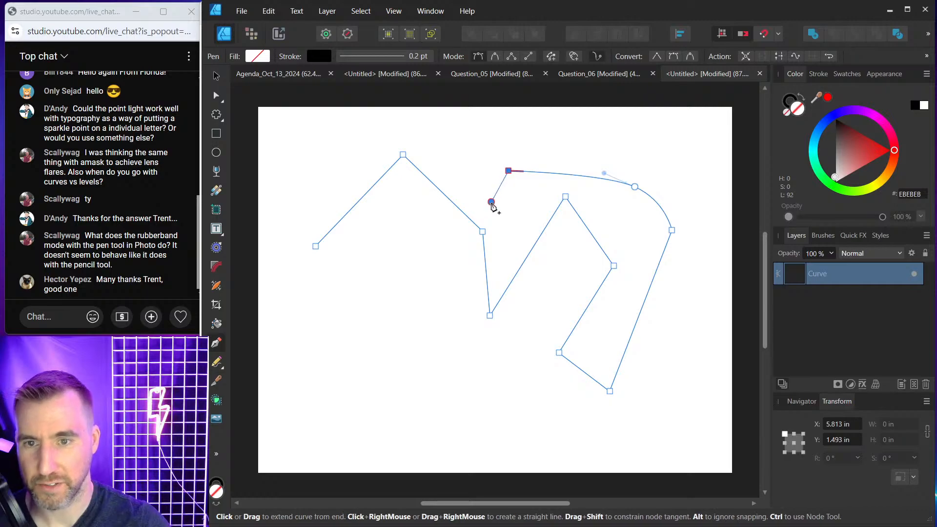
click(490, 205)
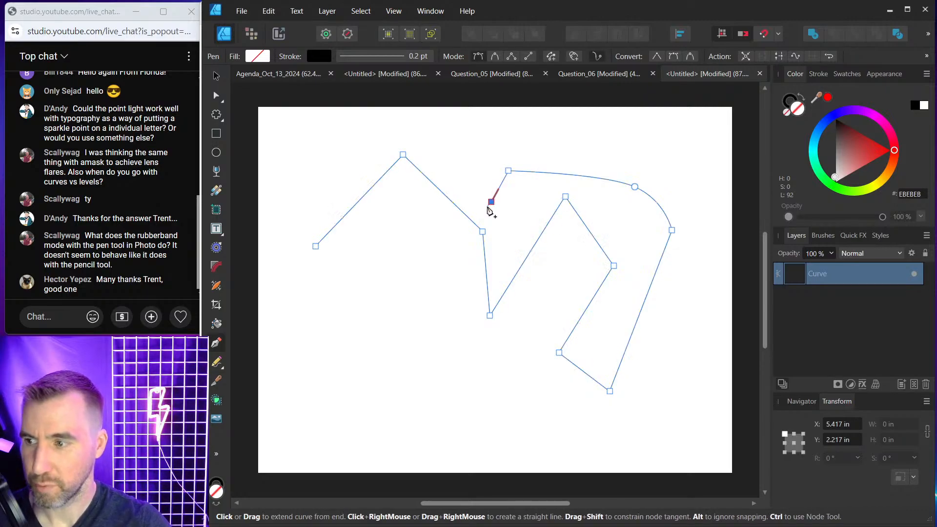
key(Escape)
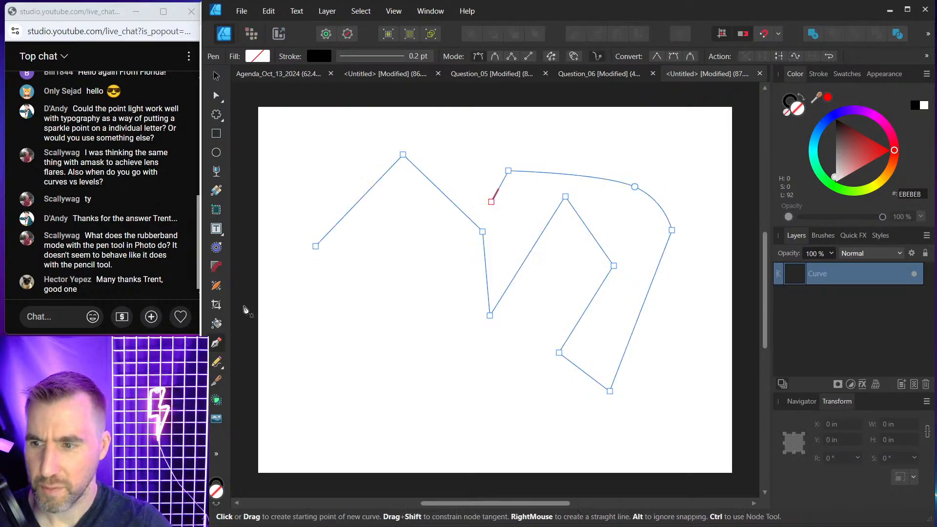
Step: Draw a short freehand stroke with the Pencil tool in the open area below the first peak of the path
click(216, 362)
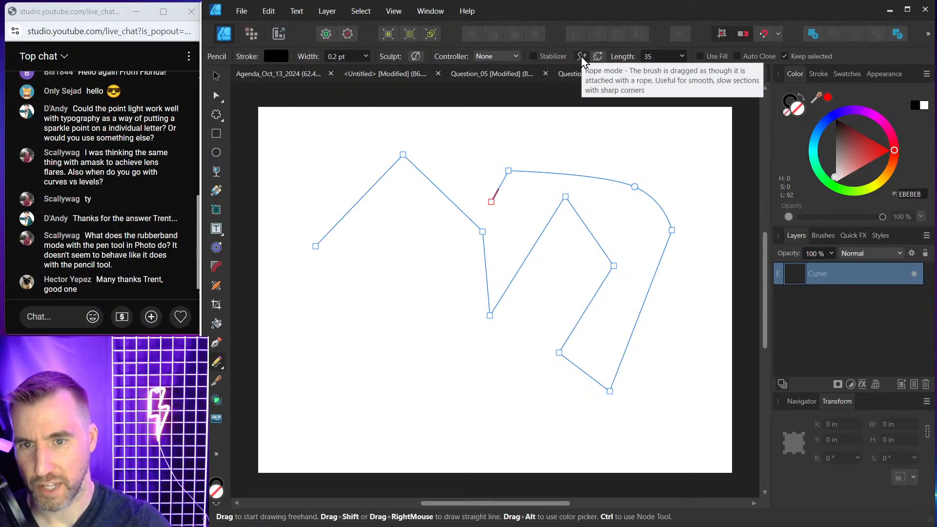
mouse_move(382, 286)
mouse_down()
mouse_move(396, 267)
mouse_move(420, 270)
mouse_up()
scroll(414, 283, up, 3)
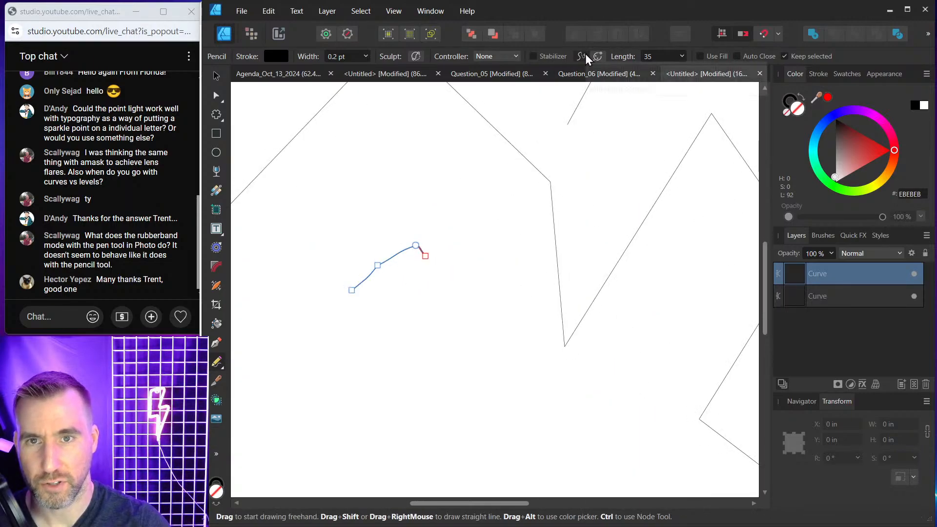
Step: Set the Pencil stabilizer length to 80.7 and make several short test strokes near the first pencil stroke
click(682, 56)
drag(685, 72, 715, 72)
click(400, 224)
click(420, 210)
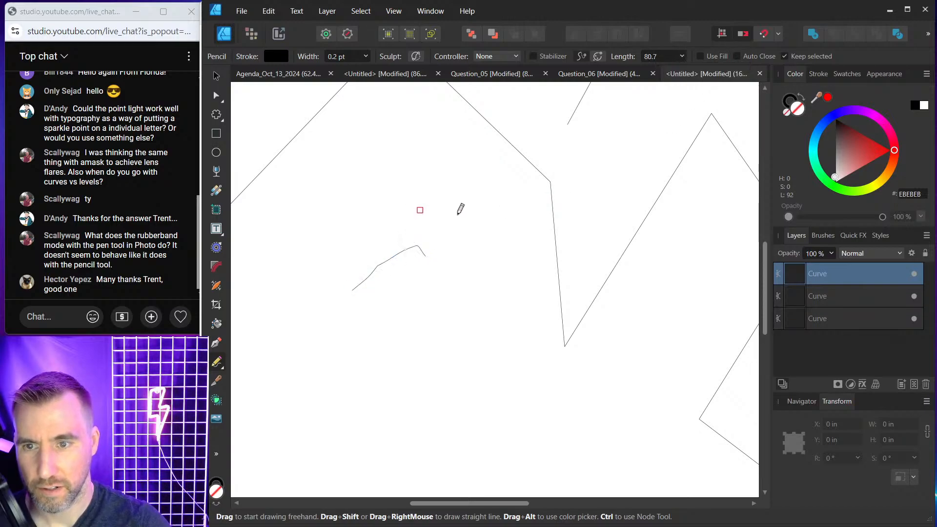
drag(458, 214, 486, 227)
click(497, 237)
mouse_move(499, 191)
mouse_down()
mouse_move(489, 171)
mouse_move(465, 165)
mouse_up()
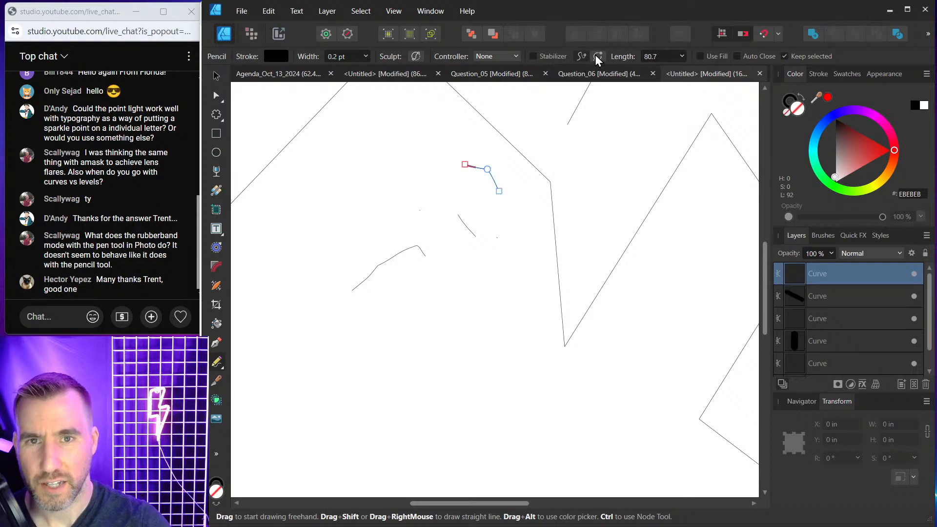
Step: Turn on the Pencil stabilizer and draw a long freehand zigzag stroke around the existing short test strokes
click(534, 56)
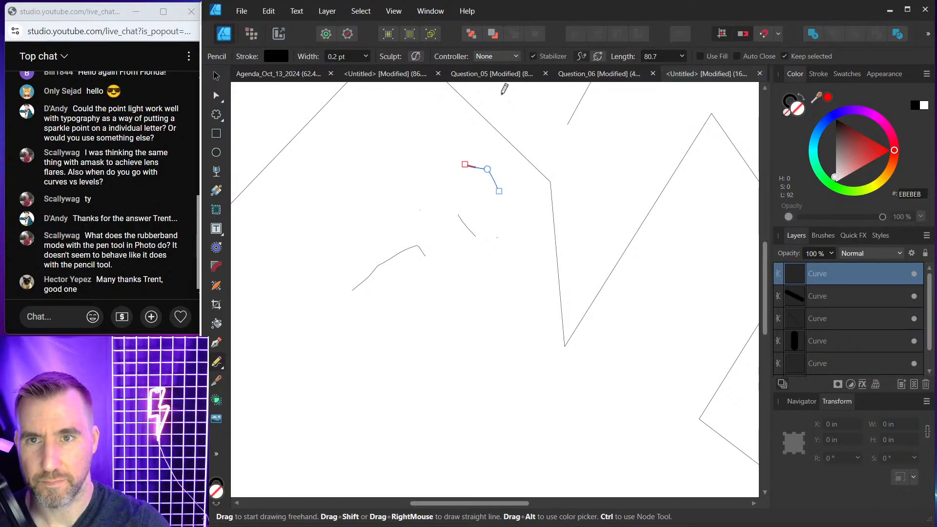
mouse_move(411, 142)
mouse_down()
mouse_move(387, 135)
mouse_move(328, 225)
mouse_move(426, 202)
mouse_move(354, 224)
mouse_move(284, 263)
mouse_move(433, 205)
mouse_move(312, 286)
mouse_move(300, 304)
mouse_move(414, 224)
mouse_move(340, 286)
mouse_move(285, 381)
mouse_move(471, 289)
mouse_up()
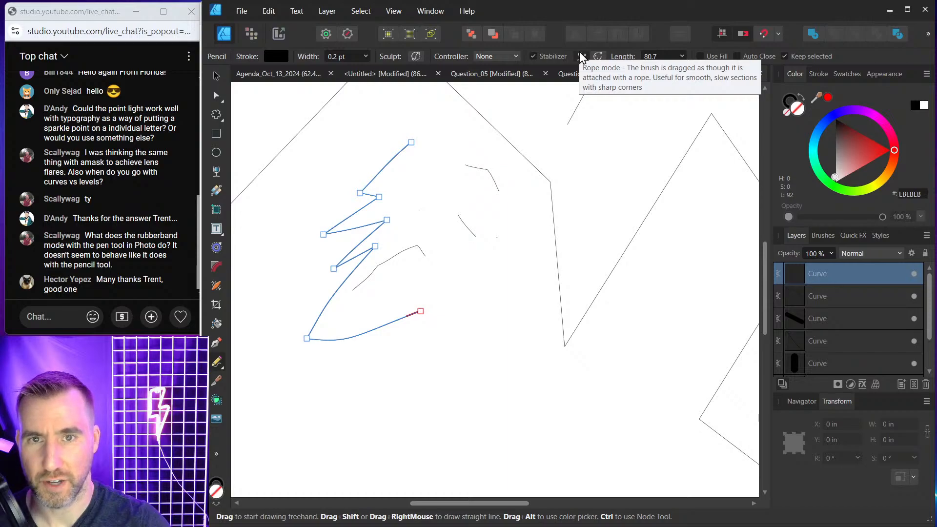
Step: Draw an open ten-node path of straight segments with the Pen tool below the pencil strokes, winding clockwise and back up, and end the curve
click(217, 343)
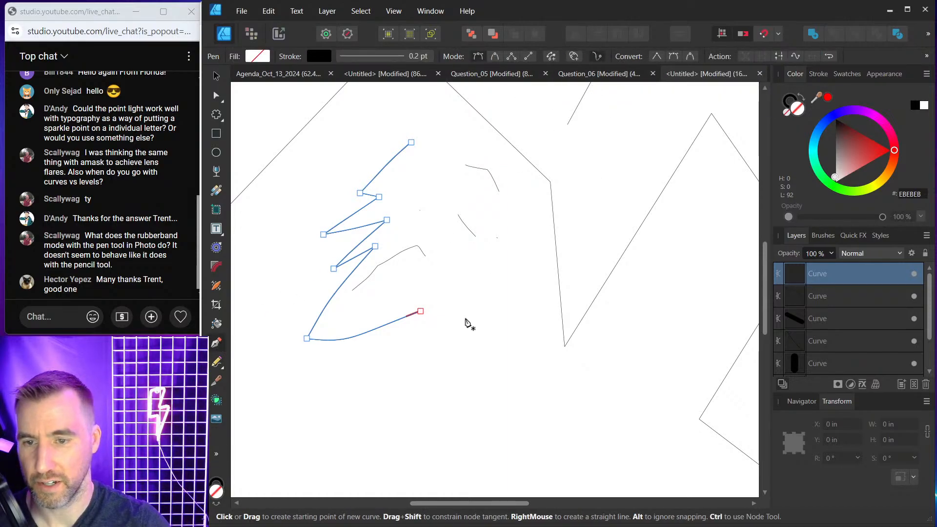
click(427, 369)
click(473, 308)
click(518, 361)
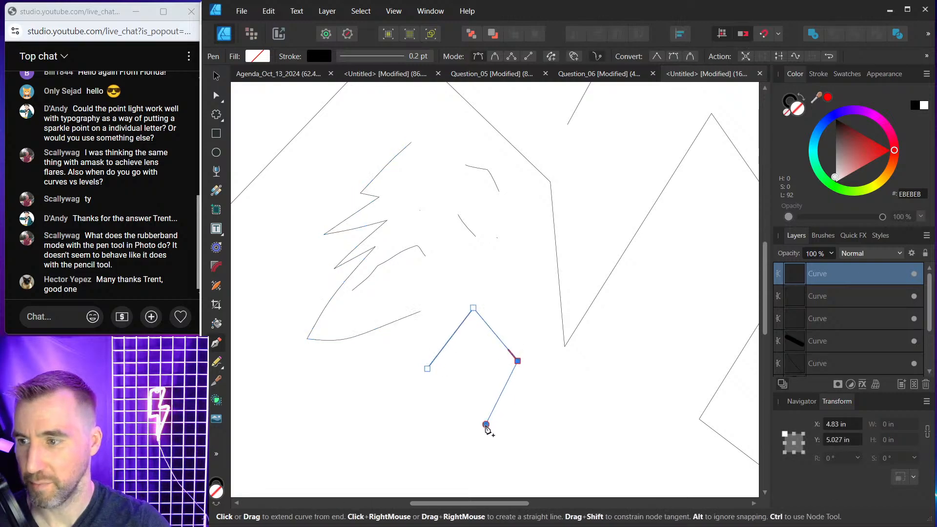
click(486, 424)
click(421, 423)
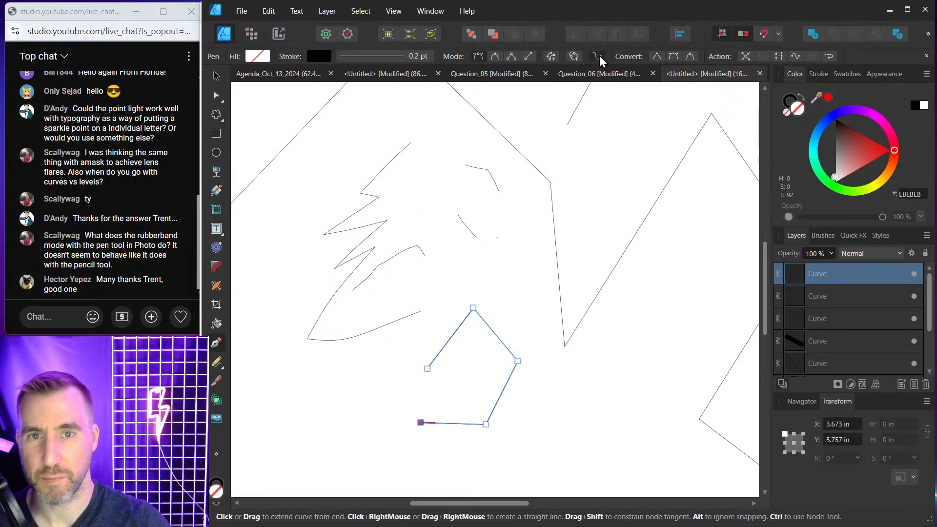
click(374, 365)
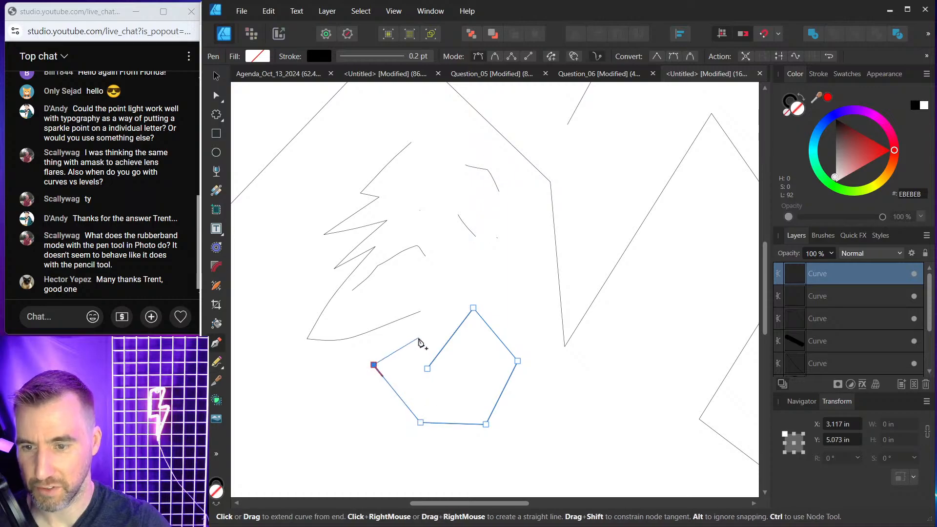
click(419, 337)
click(416, 281)
click(368, 293)
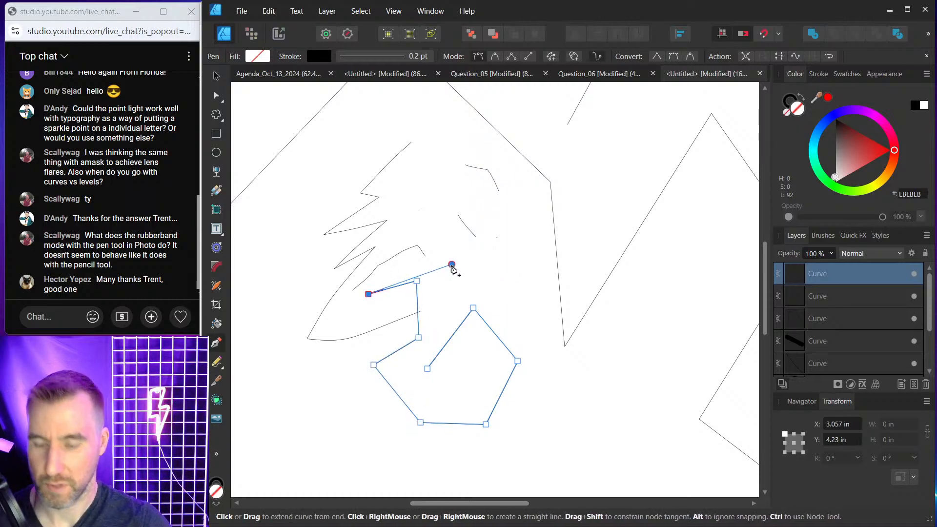
click(451, 264)
key(Escape)
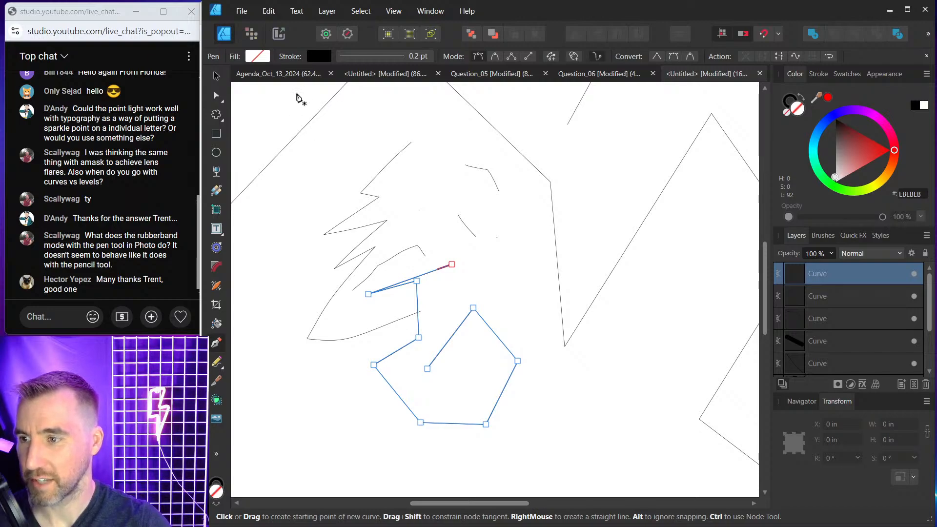
Step: Switch to the Agenda_Oct_13_2024 document and hide the interface panels to show the whole Intro artboard
click(289, 75)
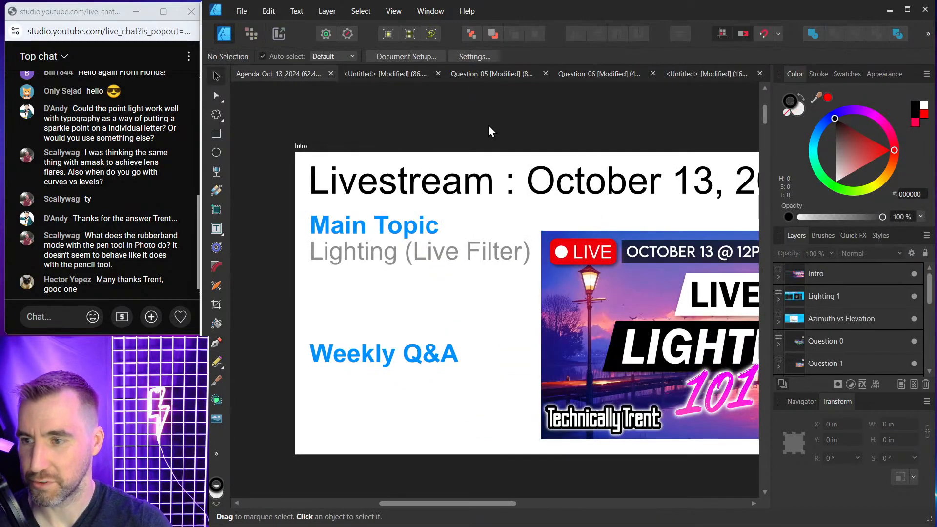
key(Tab)
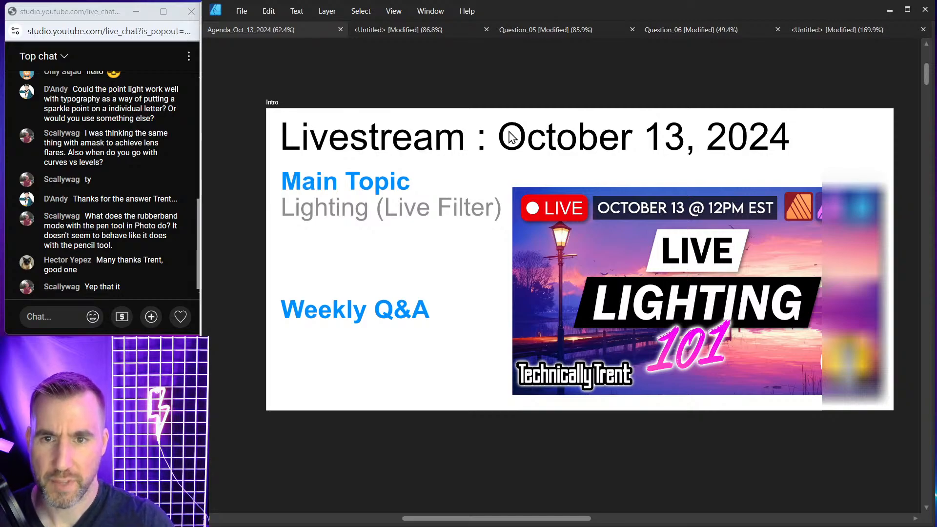
scroll(515, 138, down, 1)
scroll(519, 163, up, 1)
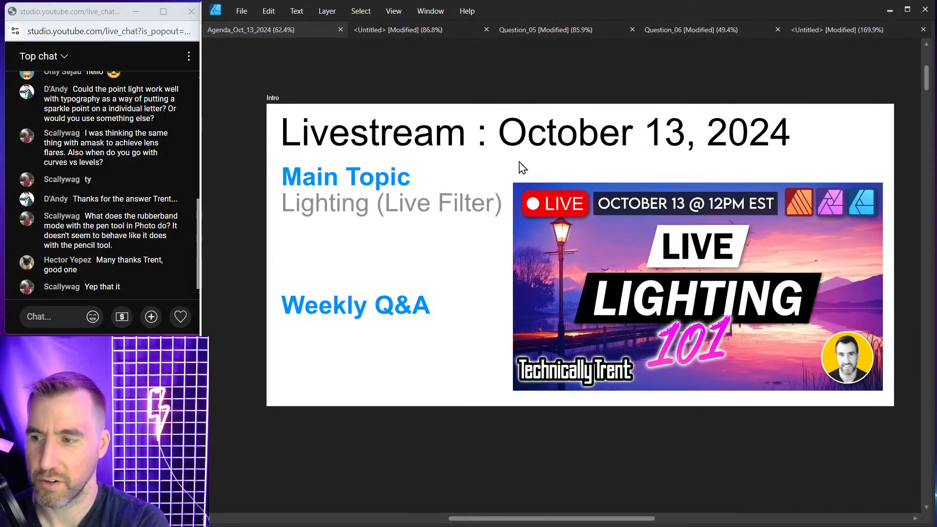